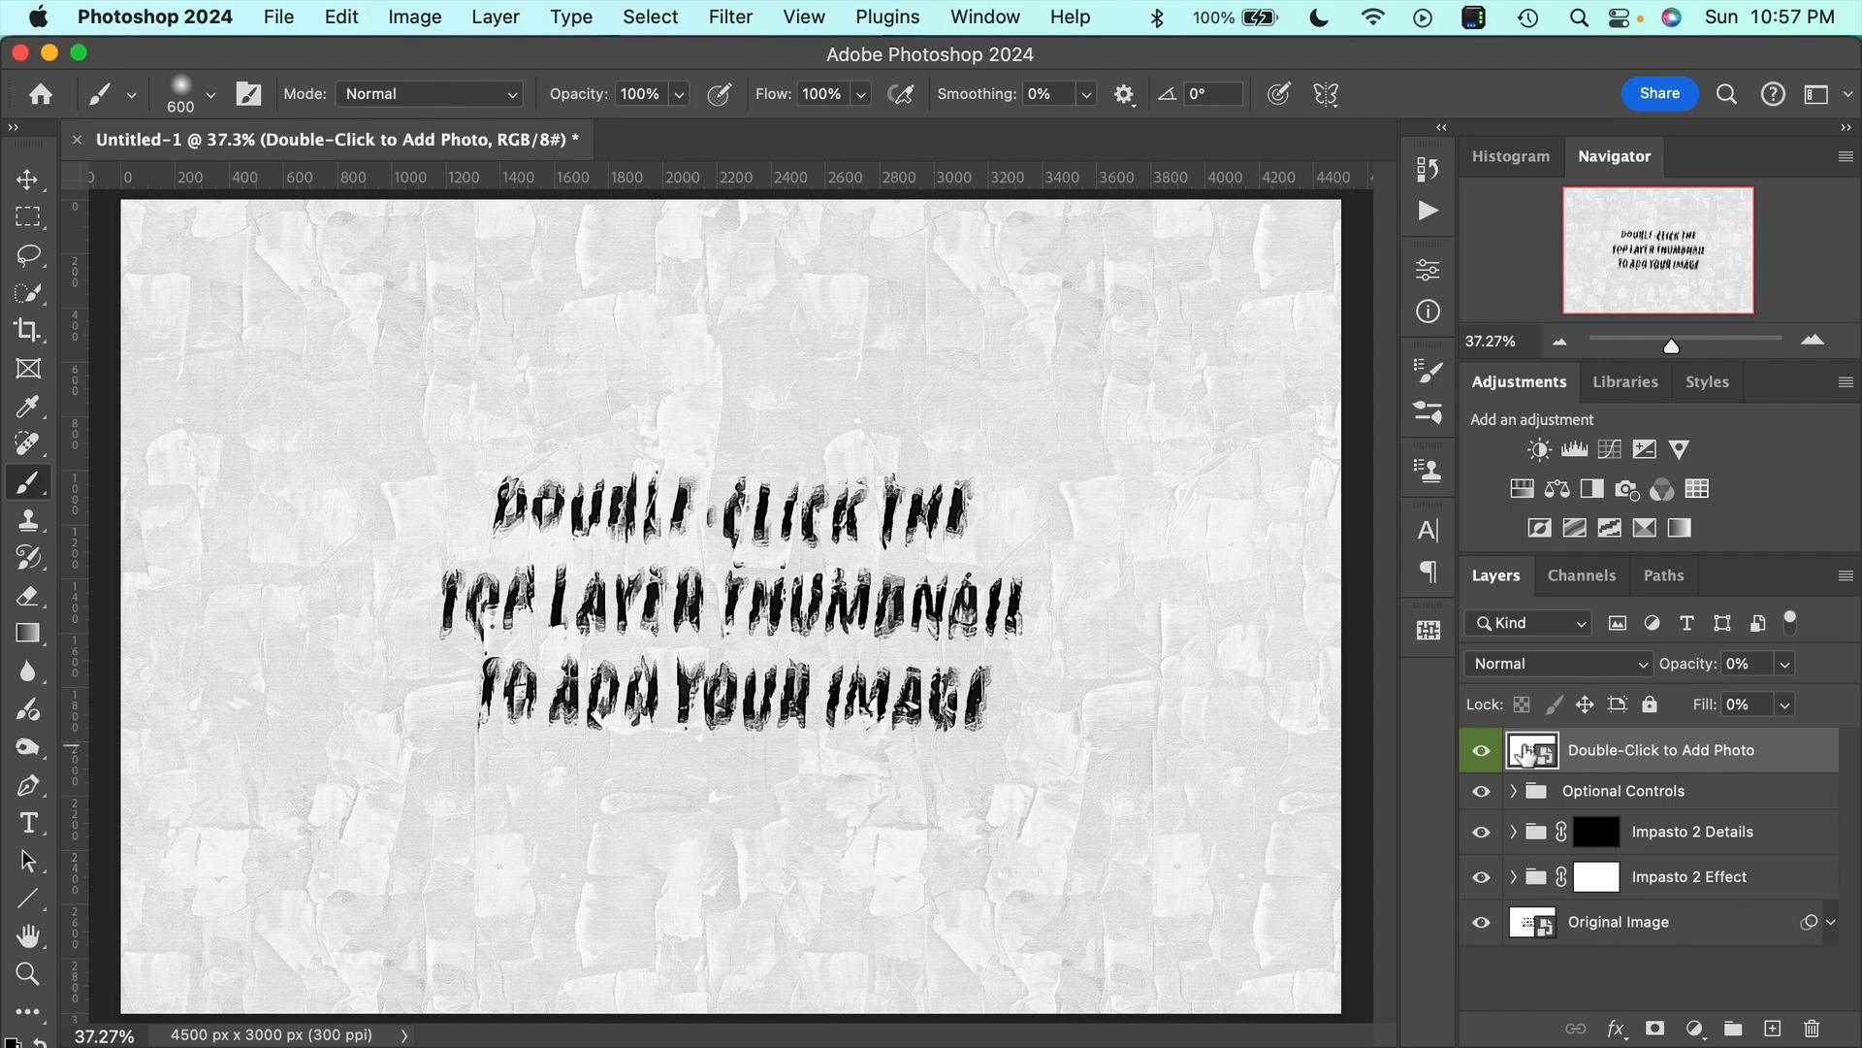
Open the Double-Click to Add Photo smart object and place the lopez-robin canal photo from Sample Photos in it as an embedded image.
double_click(1526, 753)
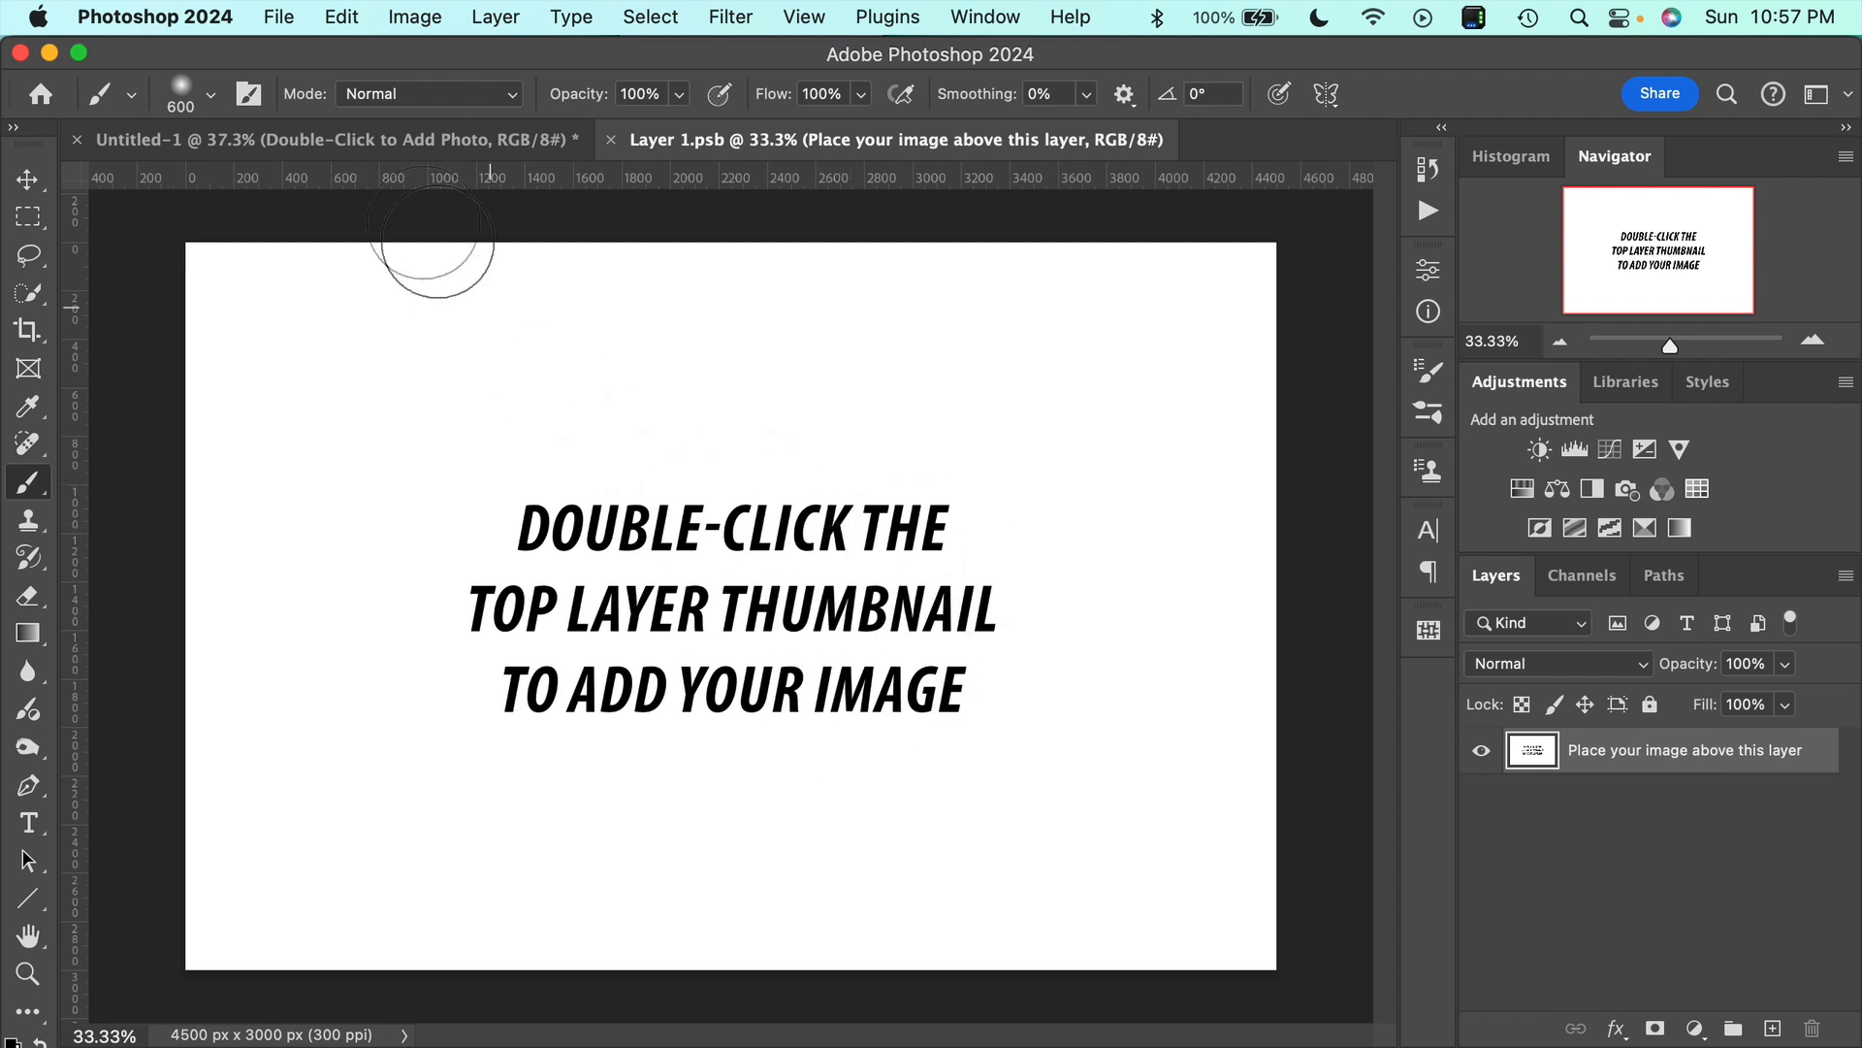
click(281, 17)
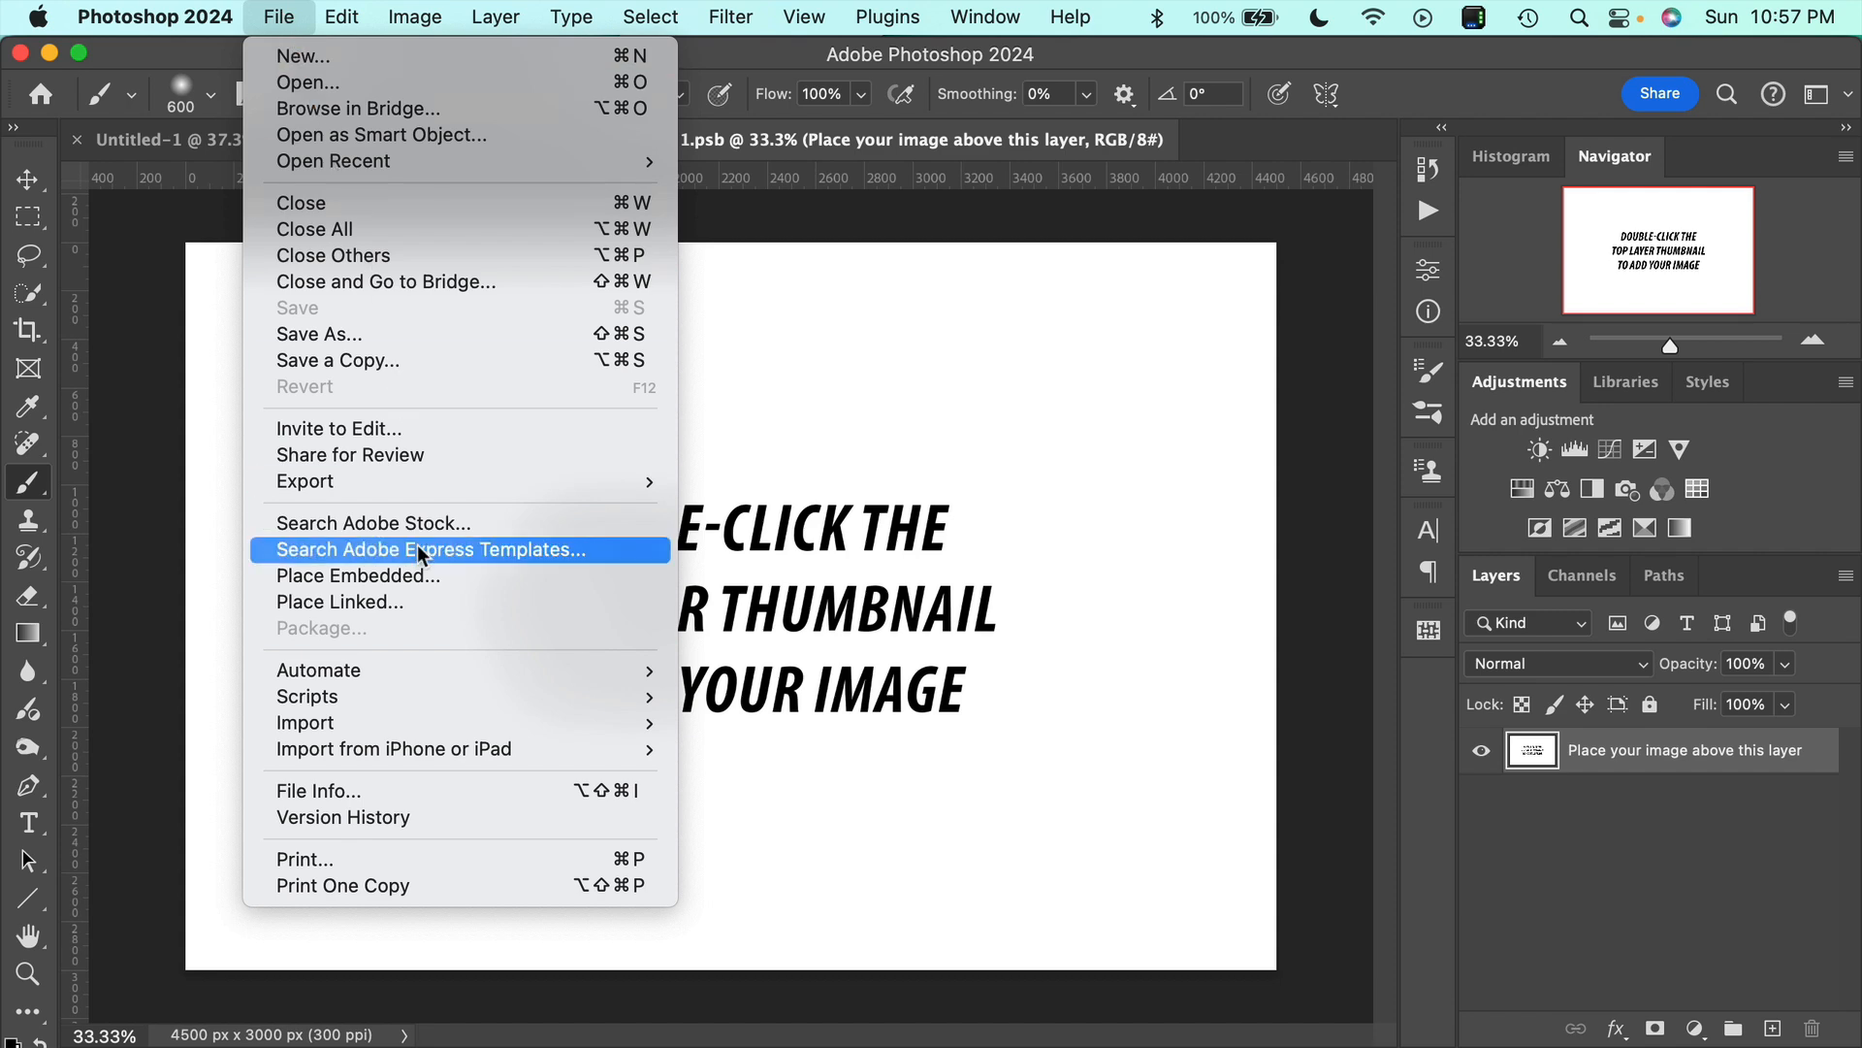
click(431, 575)
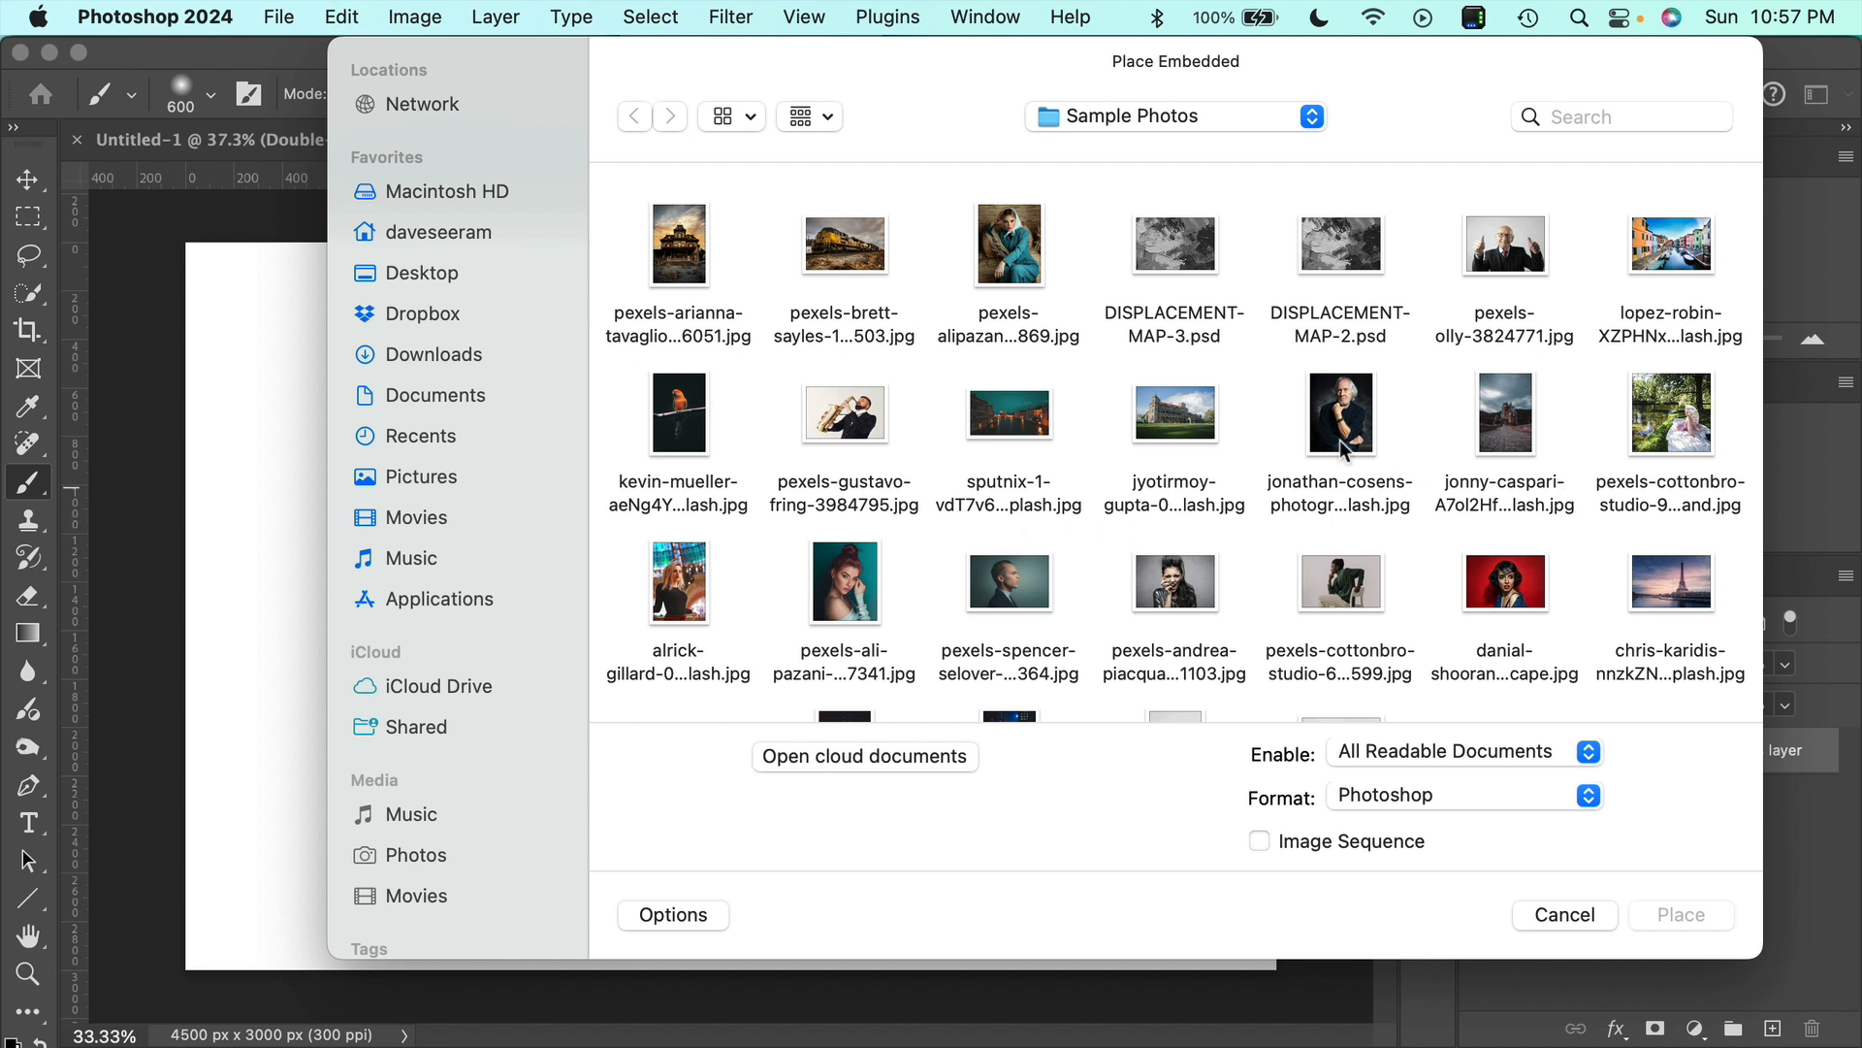
click(1676, 264)
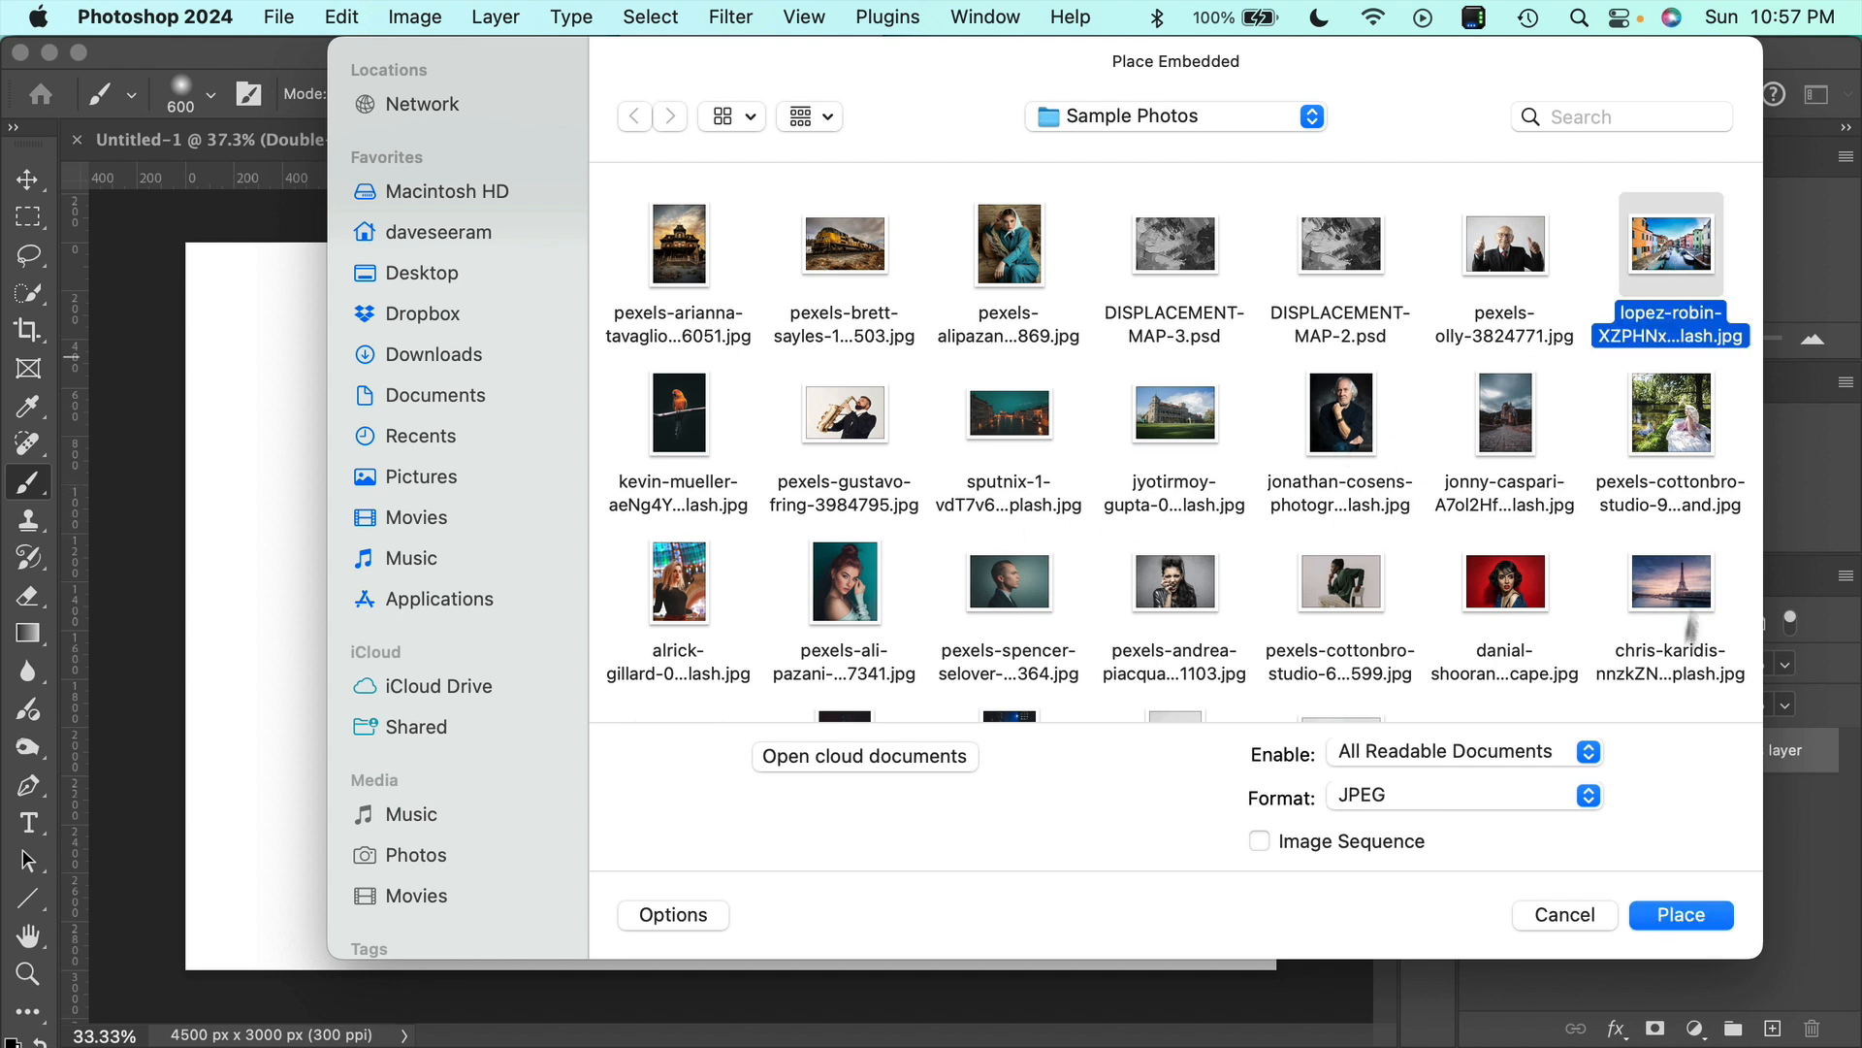
click(1722, 917)
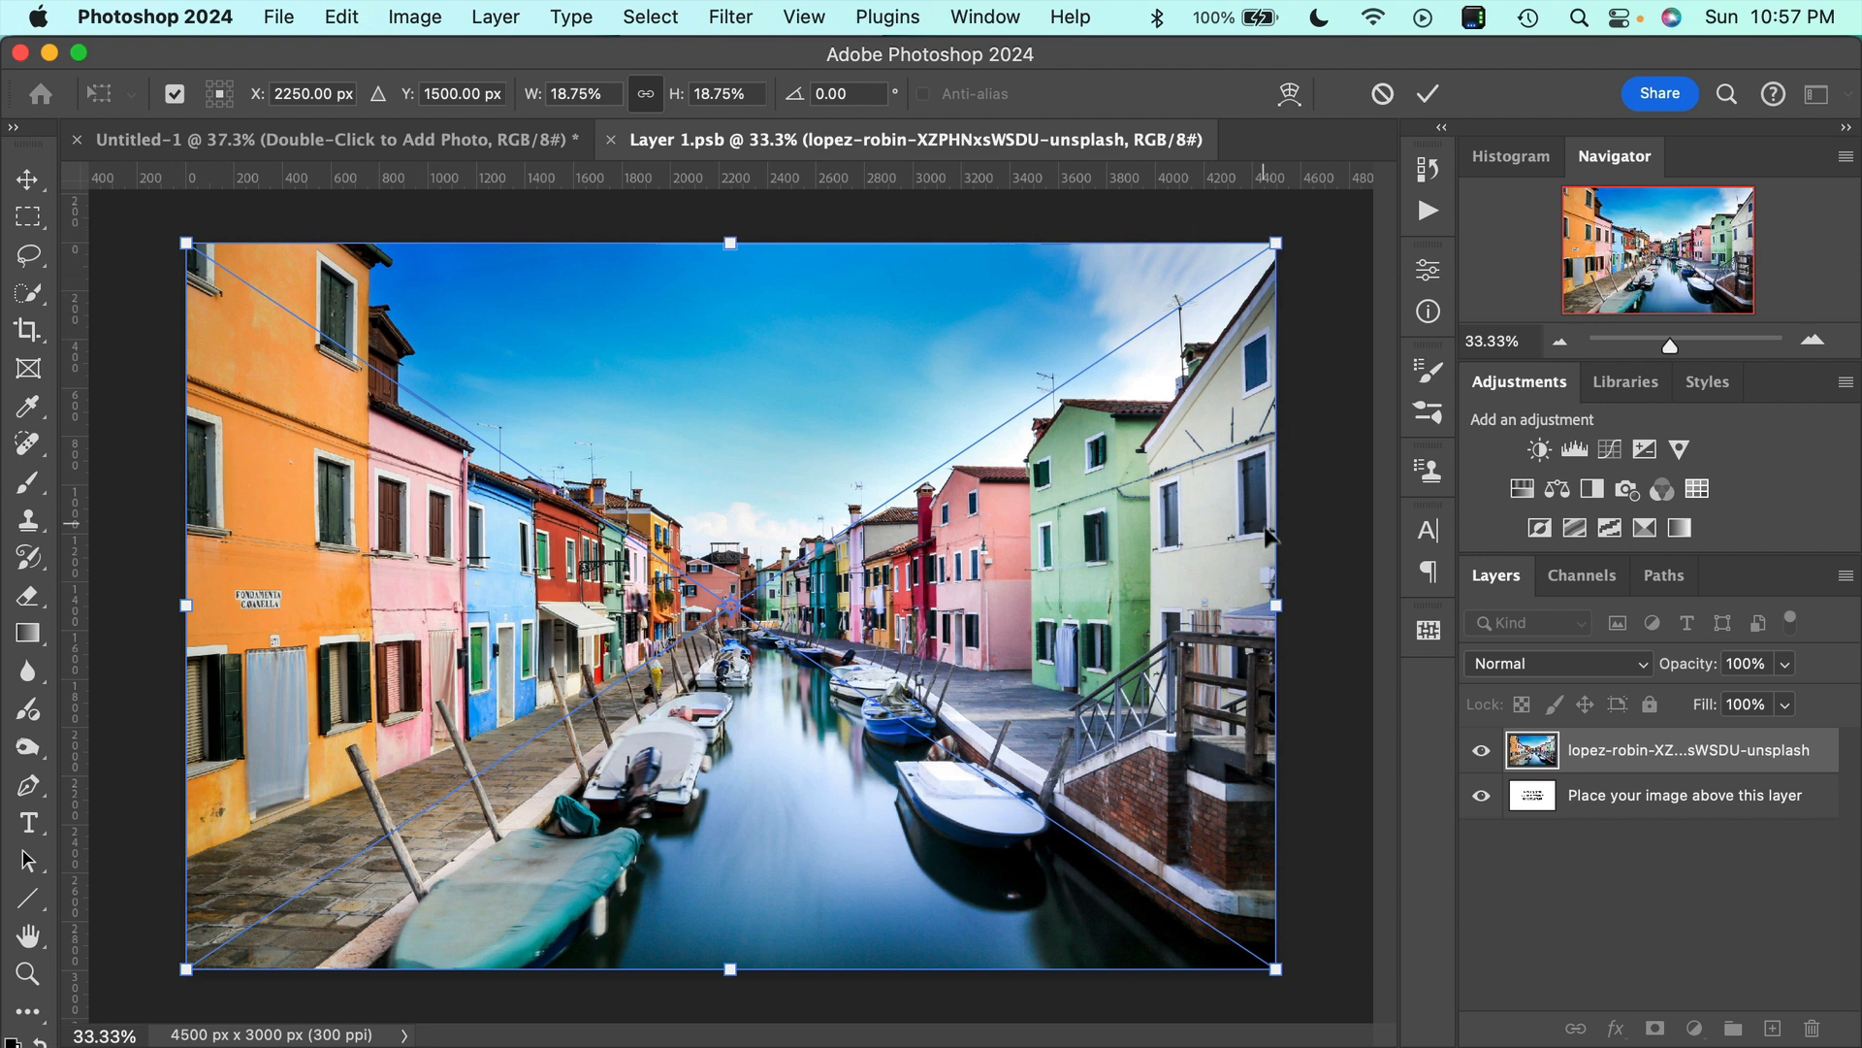
Fit the placed canal photo to the canvas edge, commit its placement, and save and close Layer 1.psb.
mouse_move(1276, 605)
mouse_down()
mouse_move(1330, 611)
mouse_move(1289, 607)
mouse_up()
click(1429, 94)
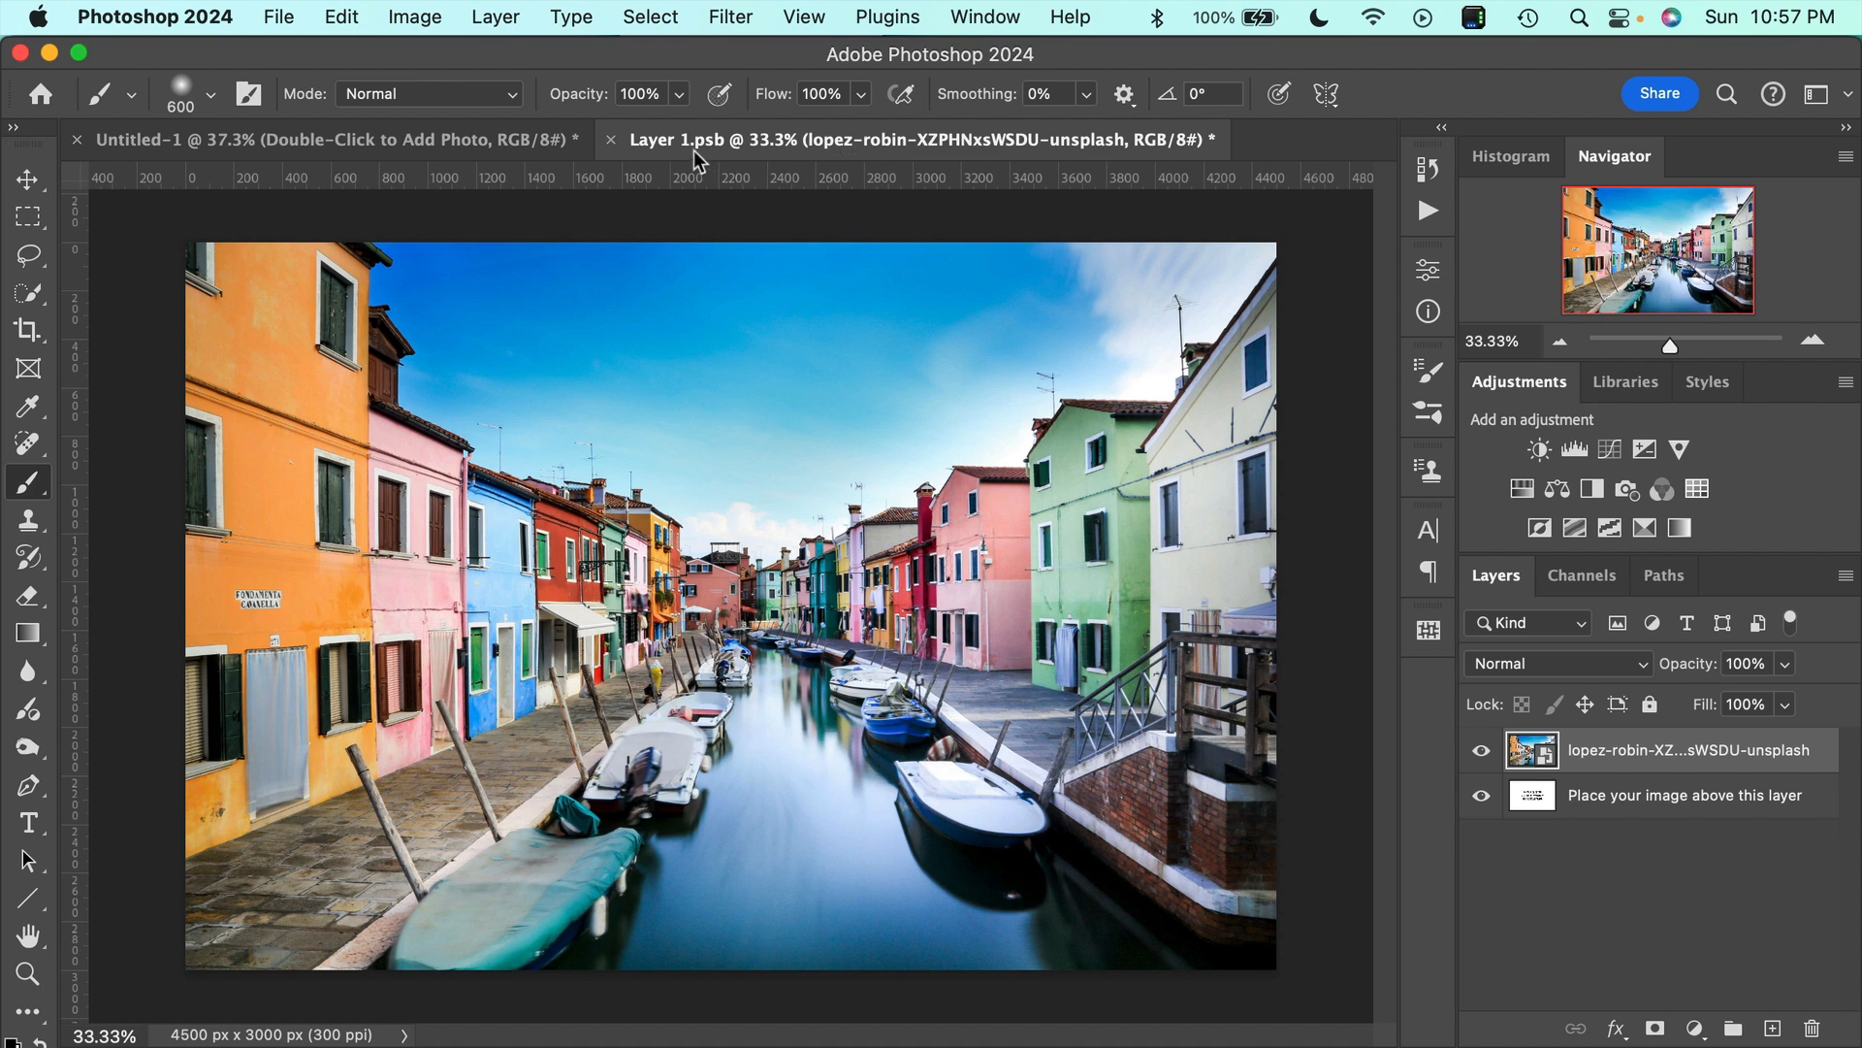
click(616, 142)
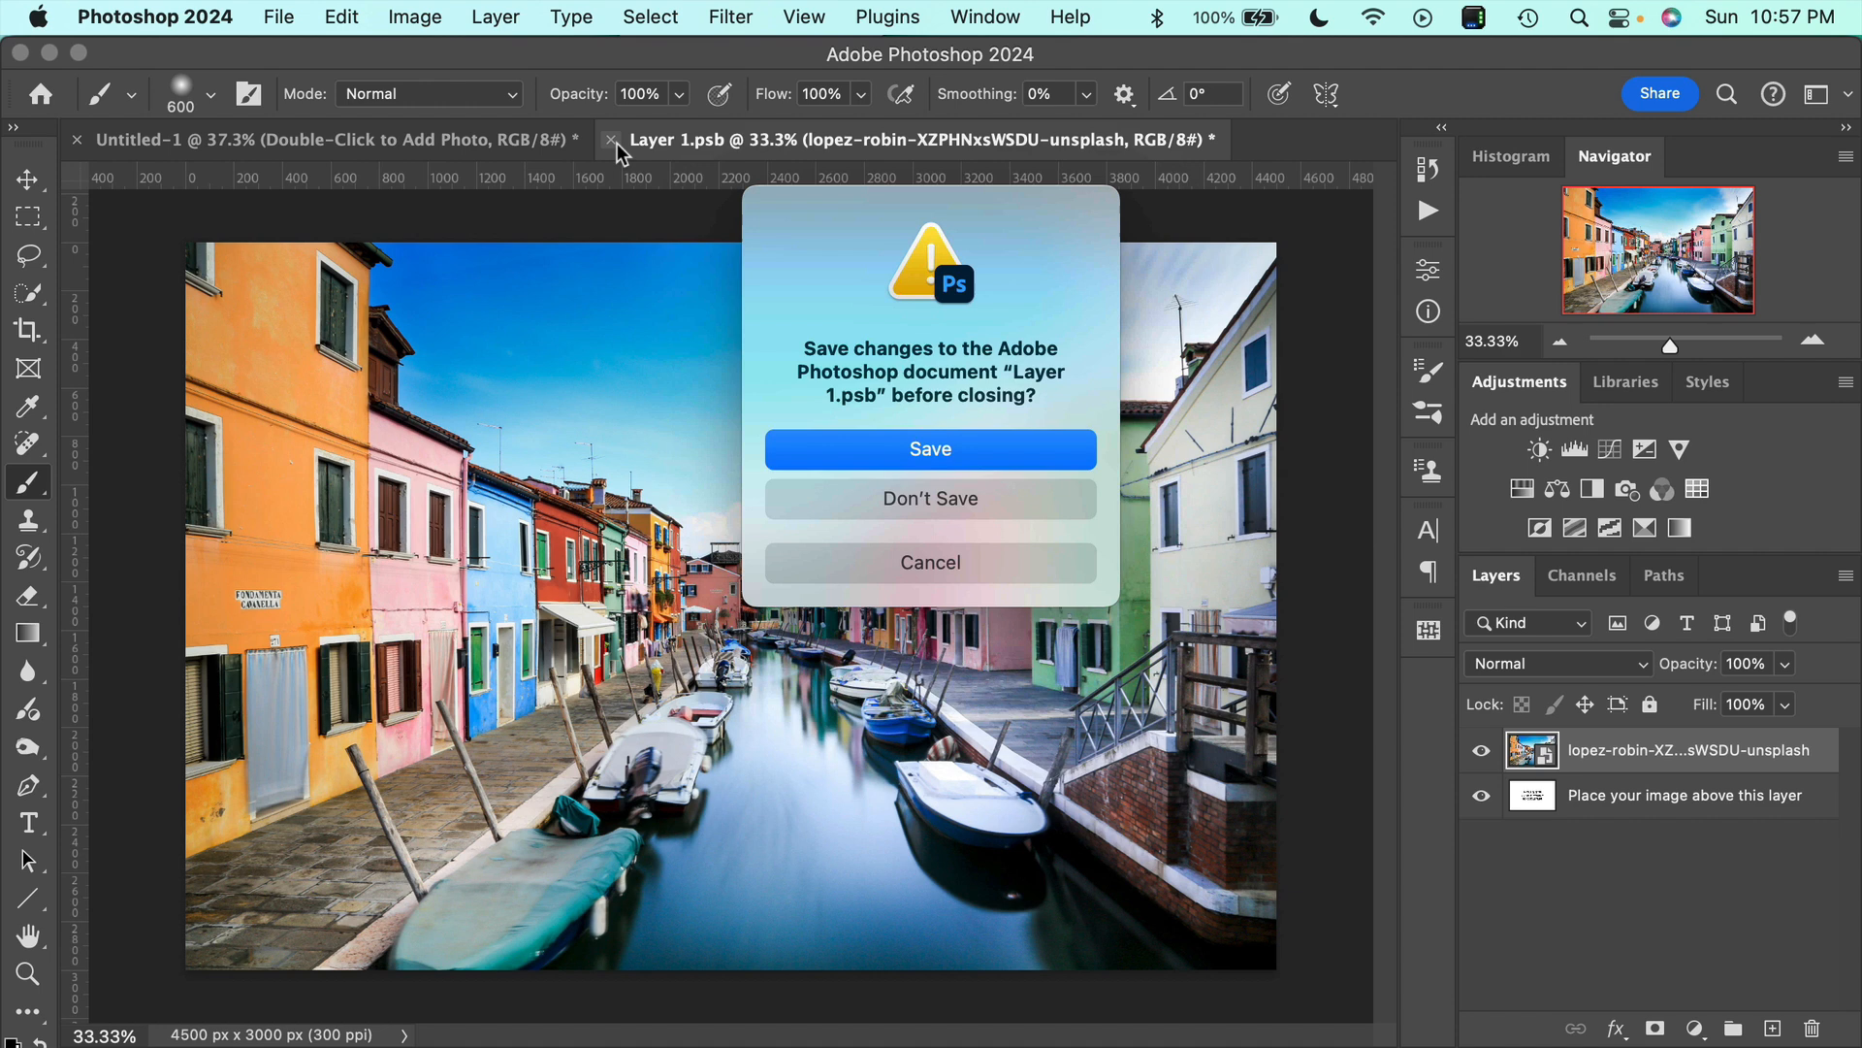
click(981, 450)
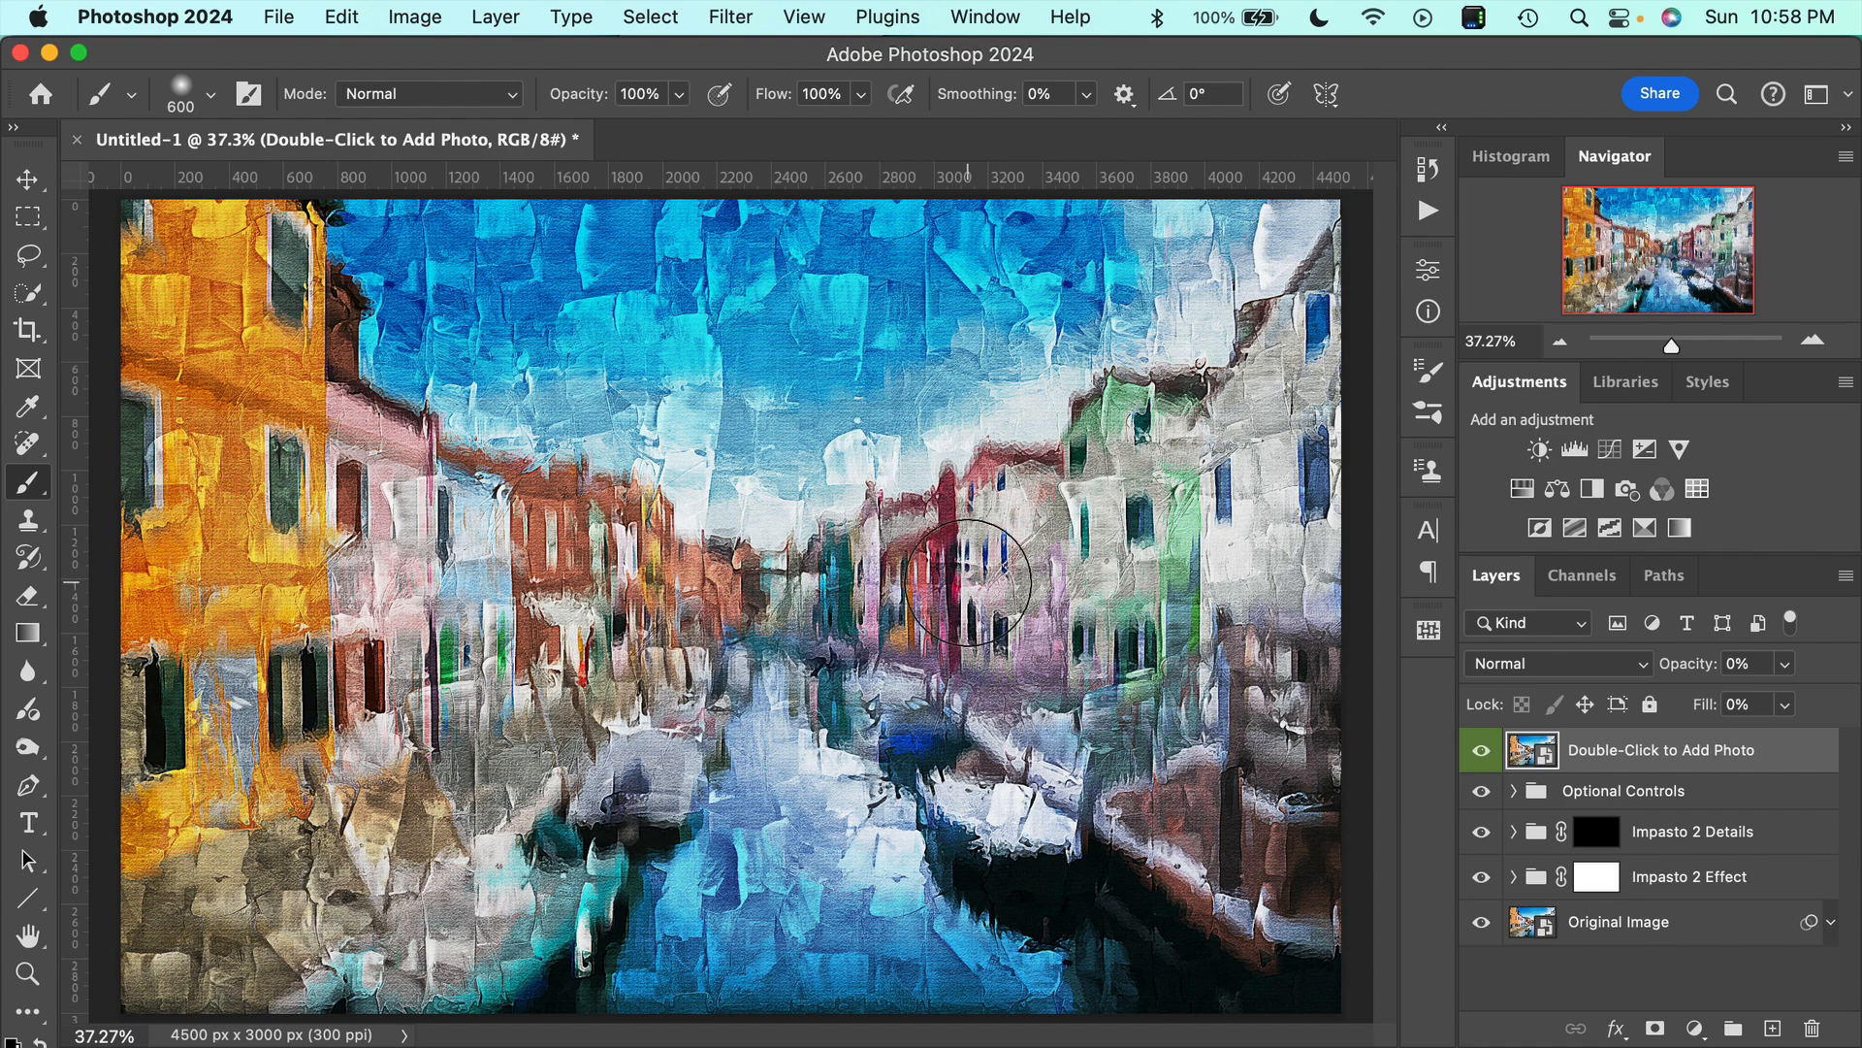
Examine the impasto paint texture up close across the sky, buildings, boats and water.
scroll(950, 599, up, 3)
scroll(963, 582, up, 1)
scroll(980, 573, up, 3)
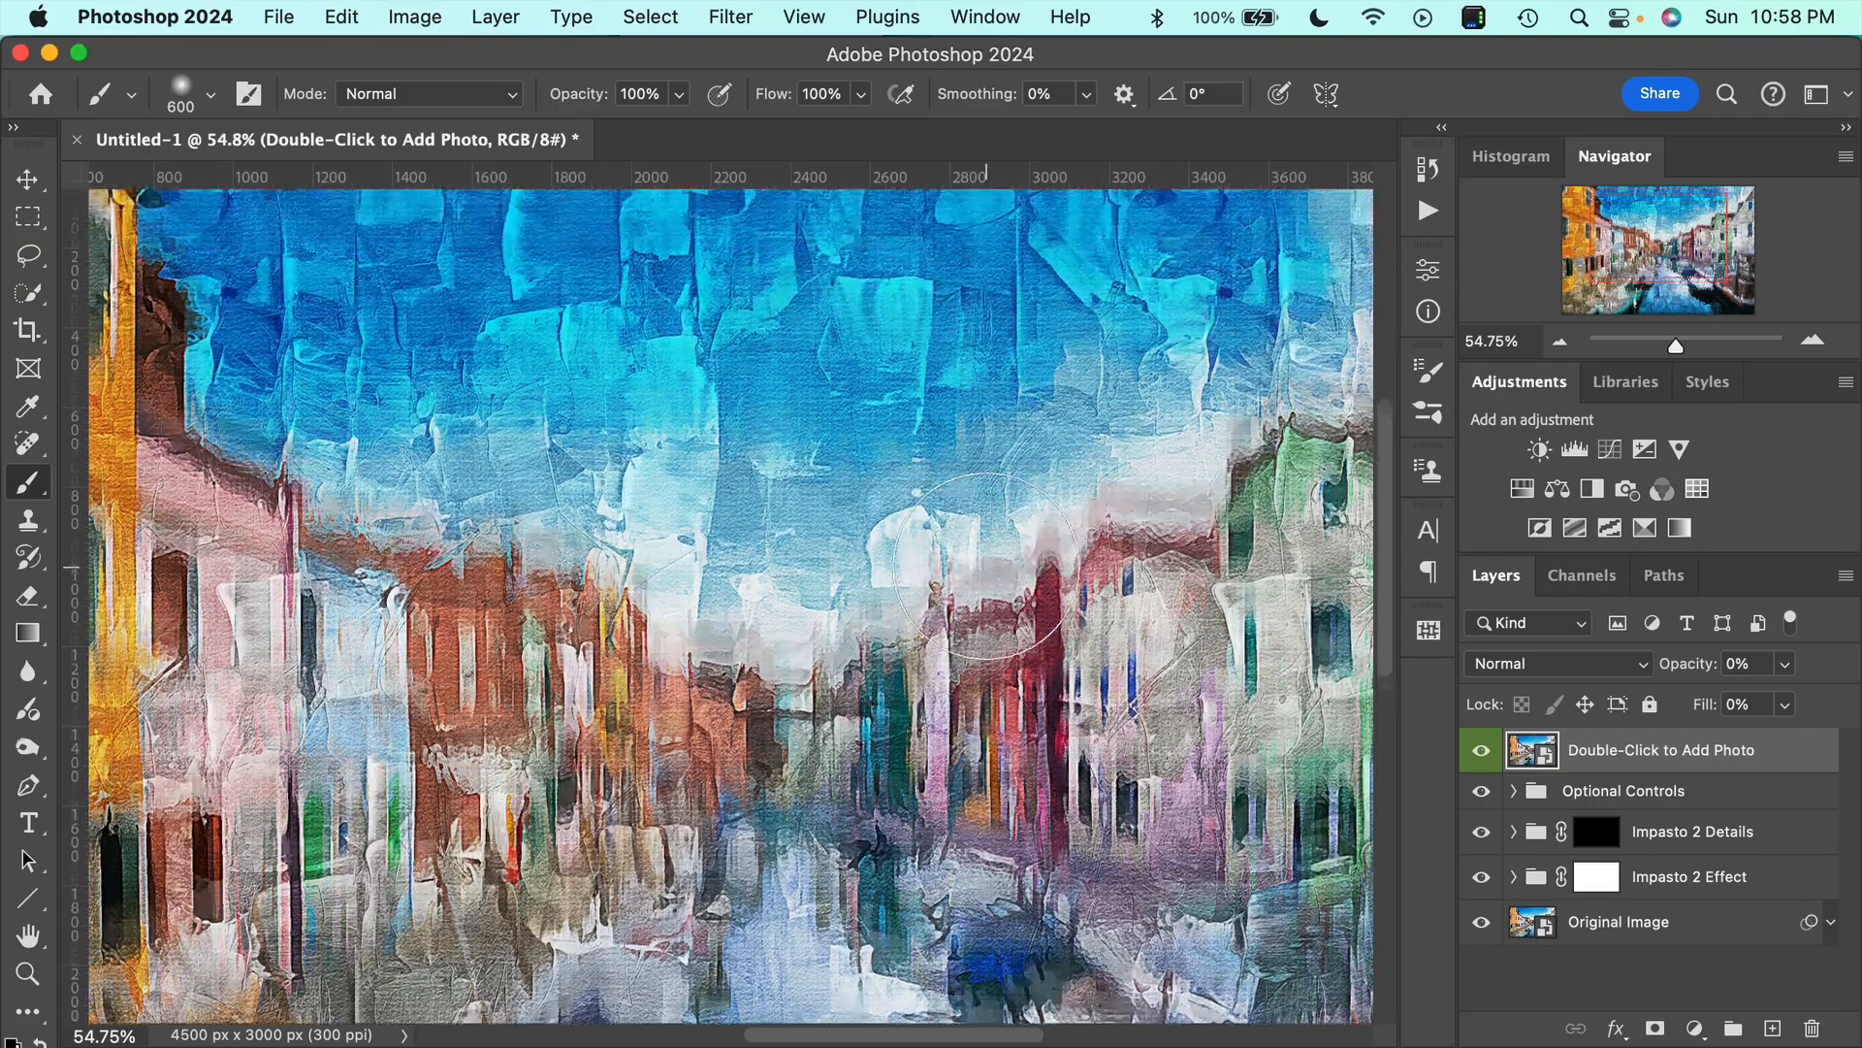
scroll(987, 565, down, 5)
scroll(986, 565, right, 3)
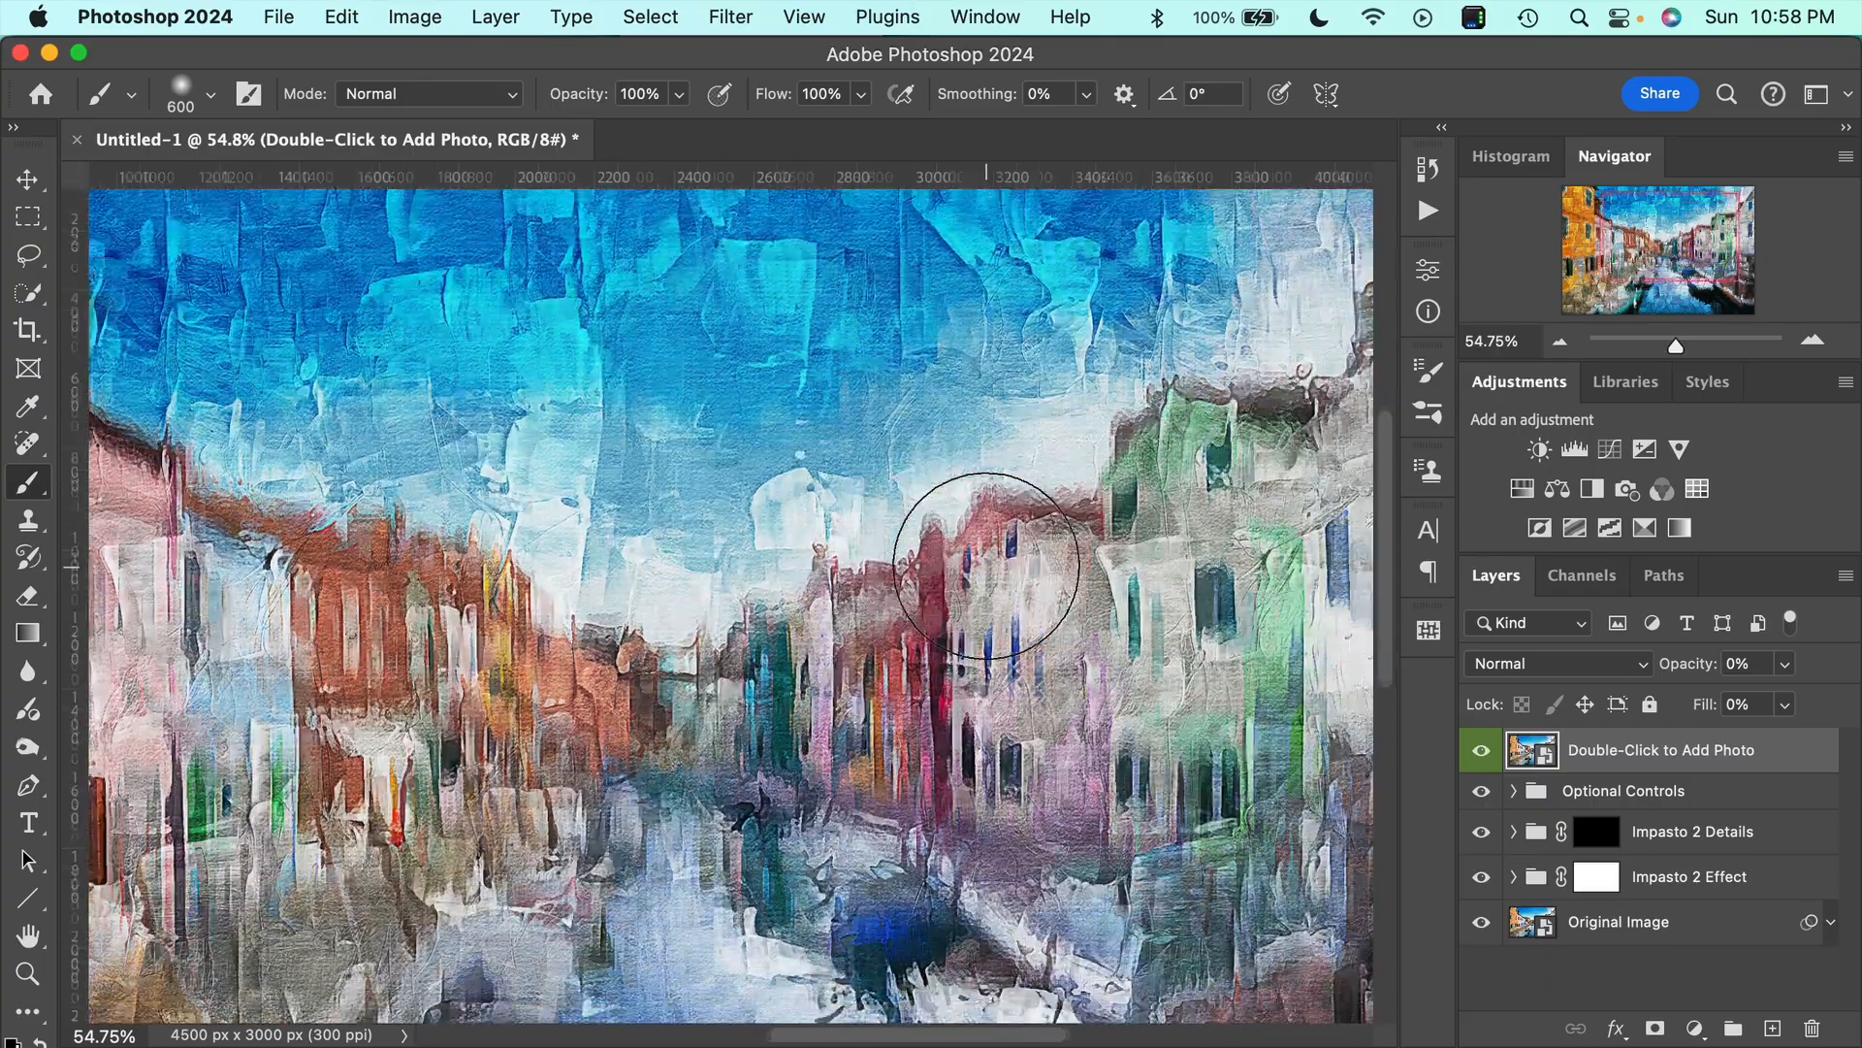
scroll(987, 565, down, 4)
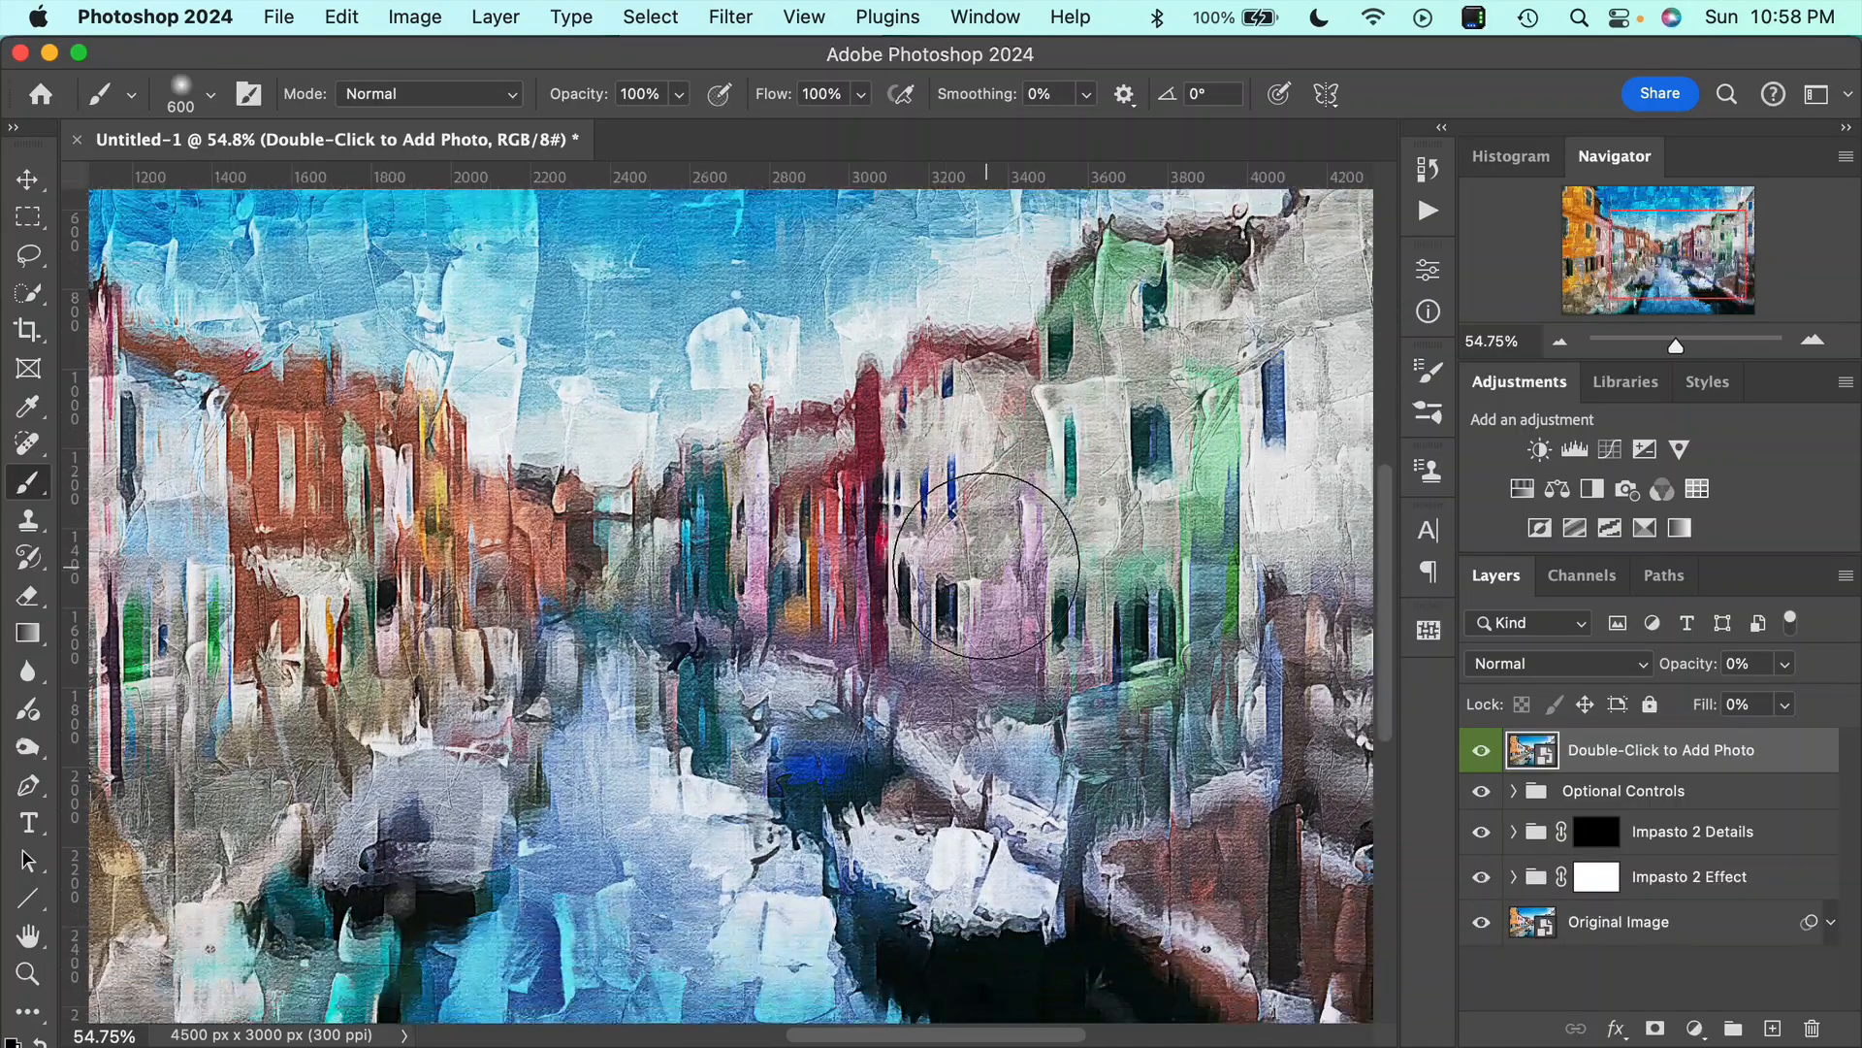
scroll(987, 566, left, 5)
scroll(987, 566, down, 3)
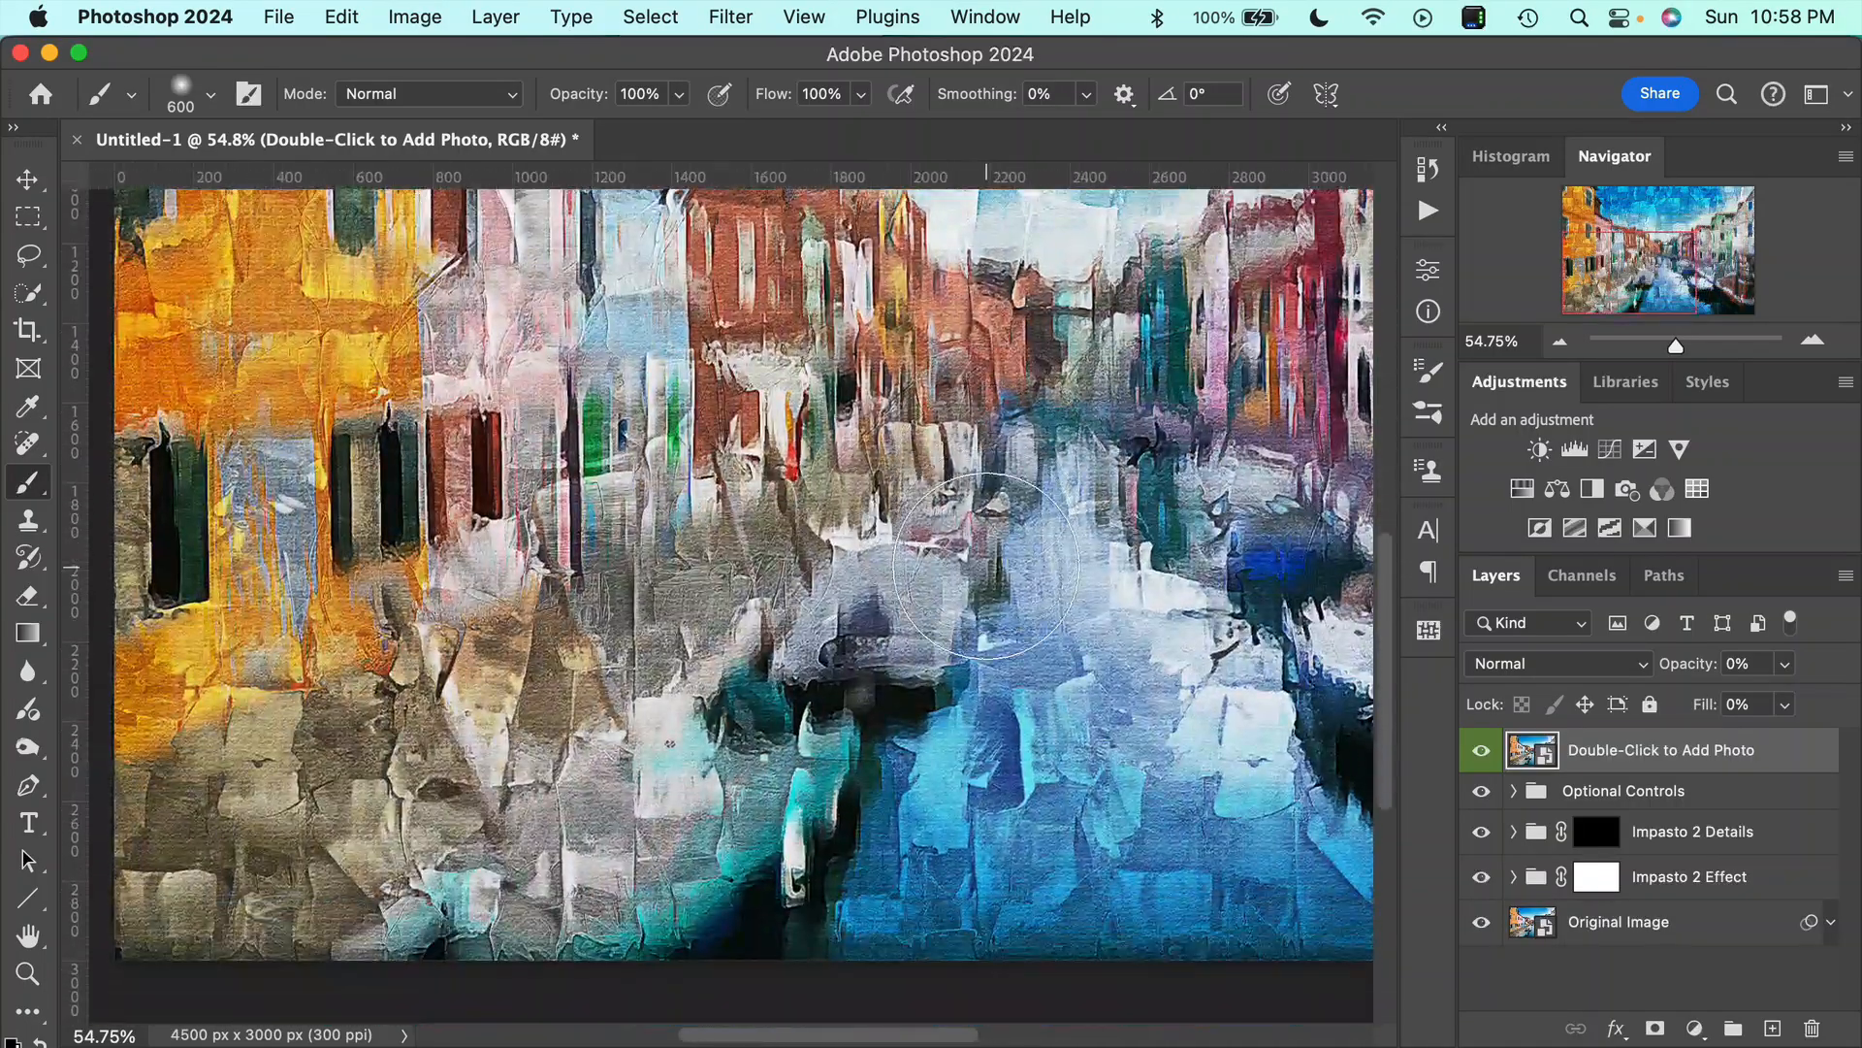
scroll(987, 565, up, 2)
scroll(987, 565, down, 3)
scroll(986, 565, down, 2)
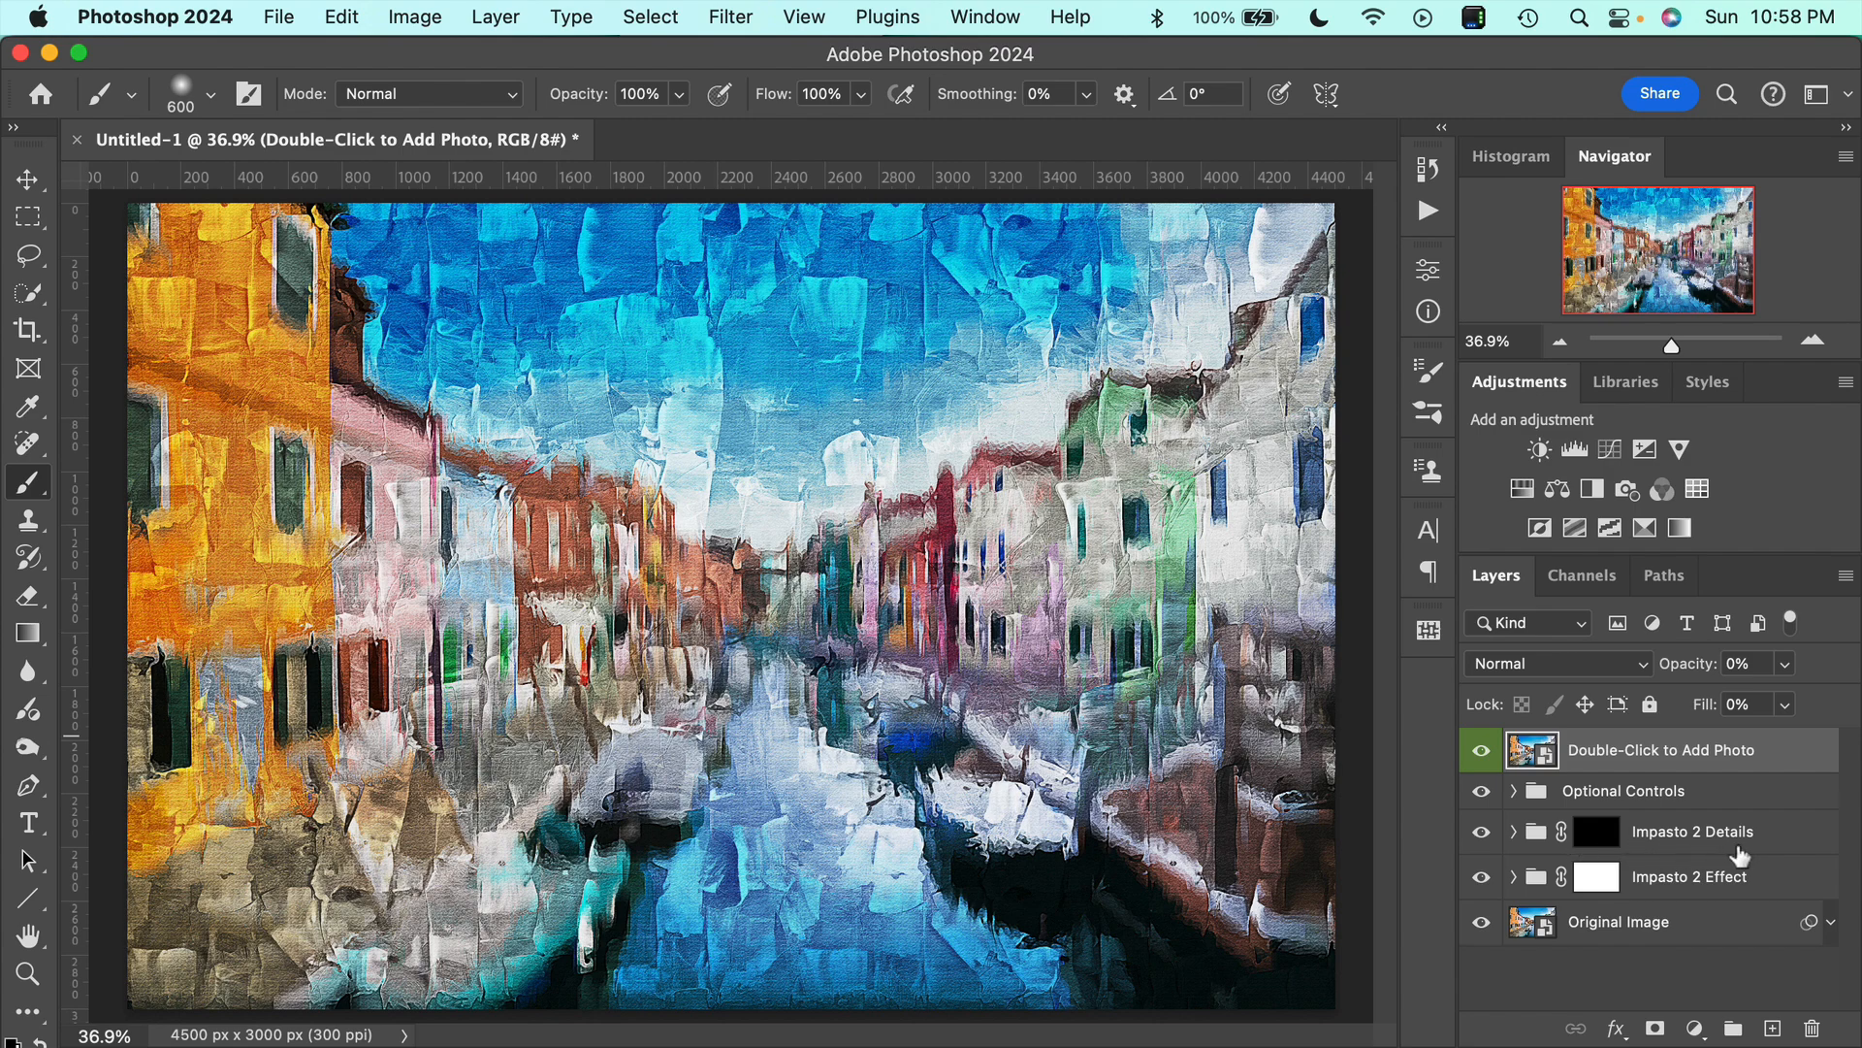
Target the layer mask of the Impasto 2 Details group and set the brush opacity to 95%.
click(1587, 847)
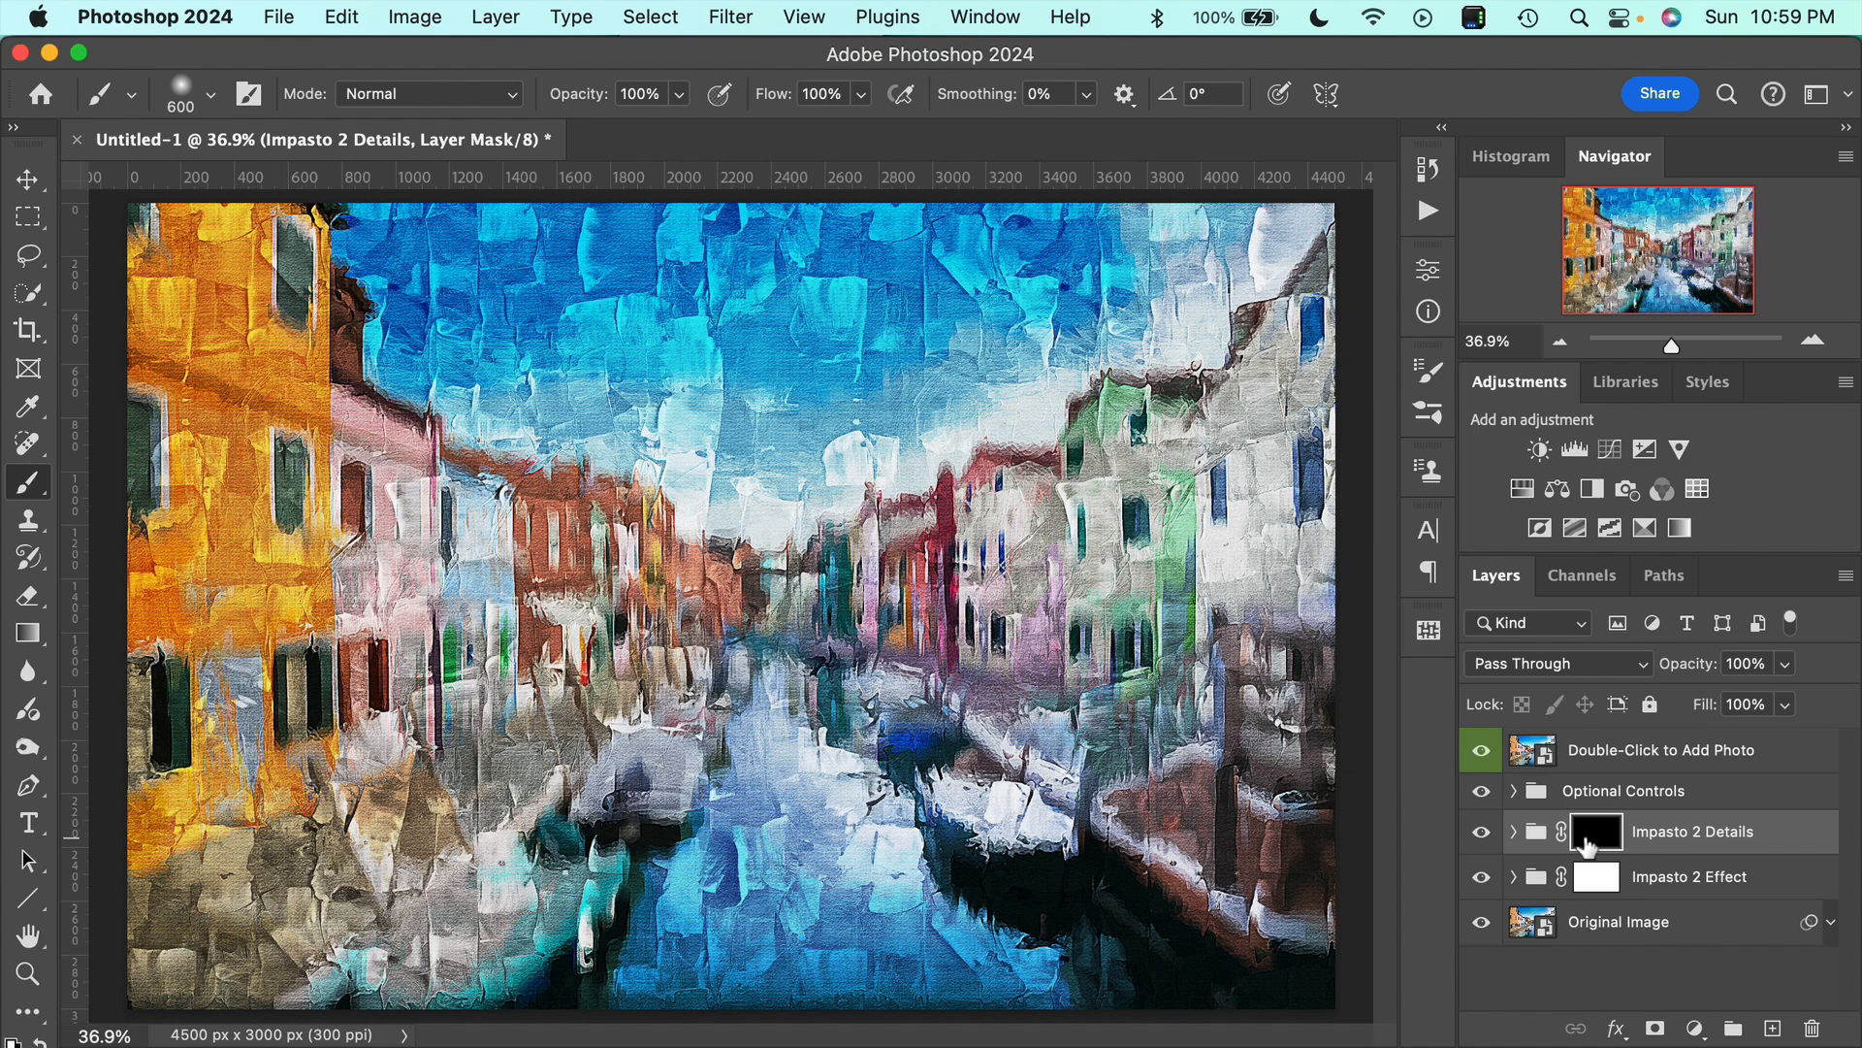
click(1537, 834)
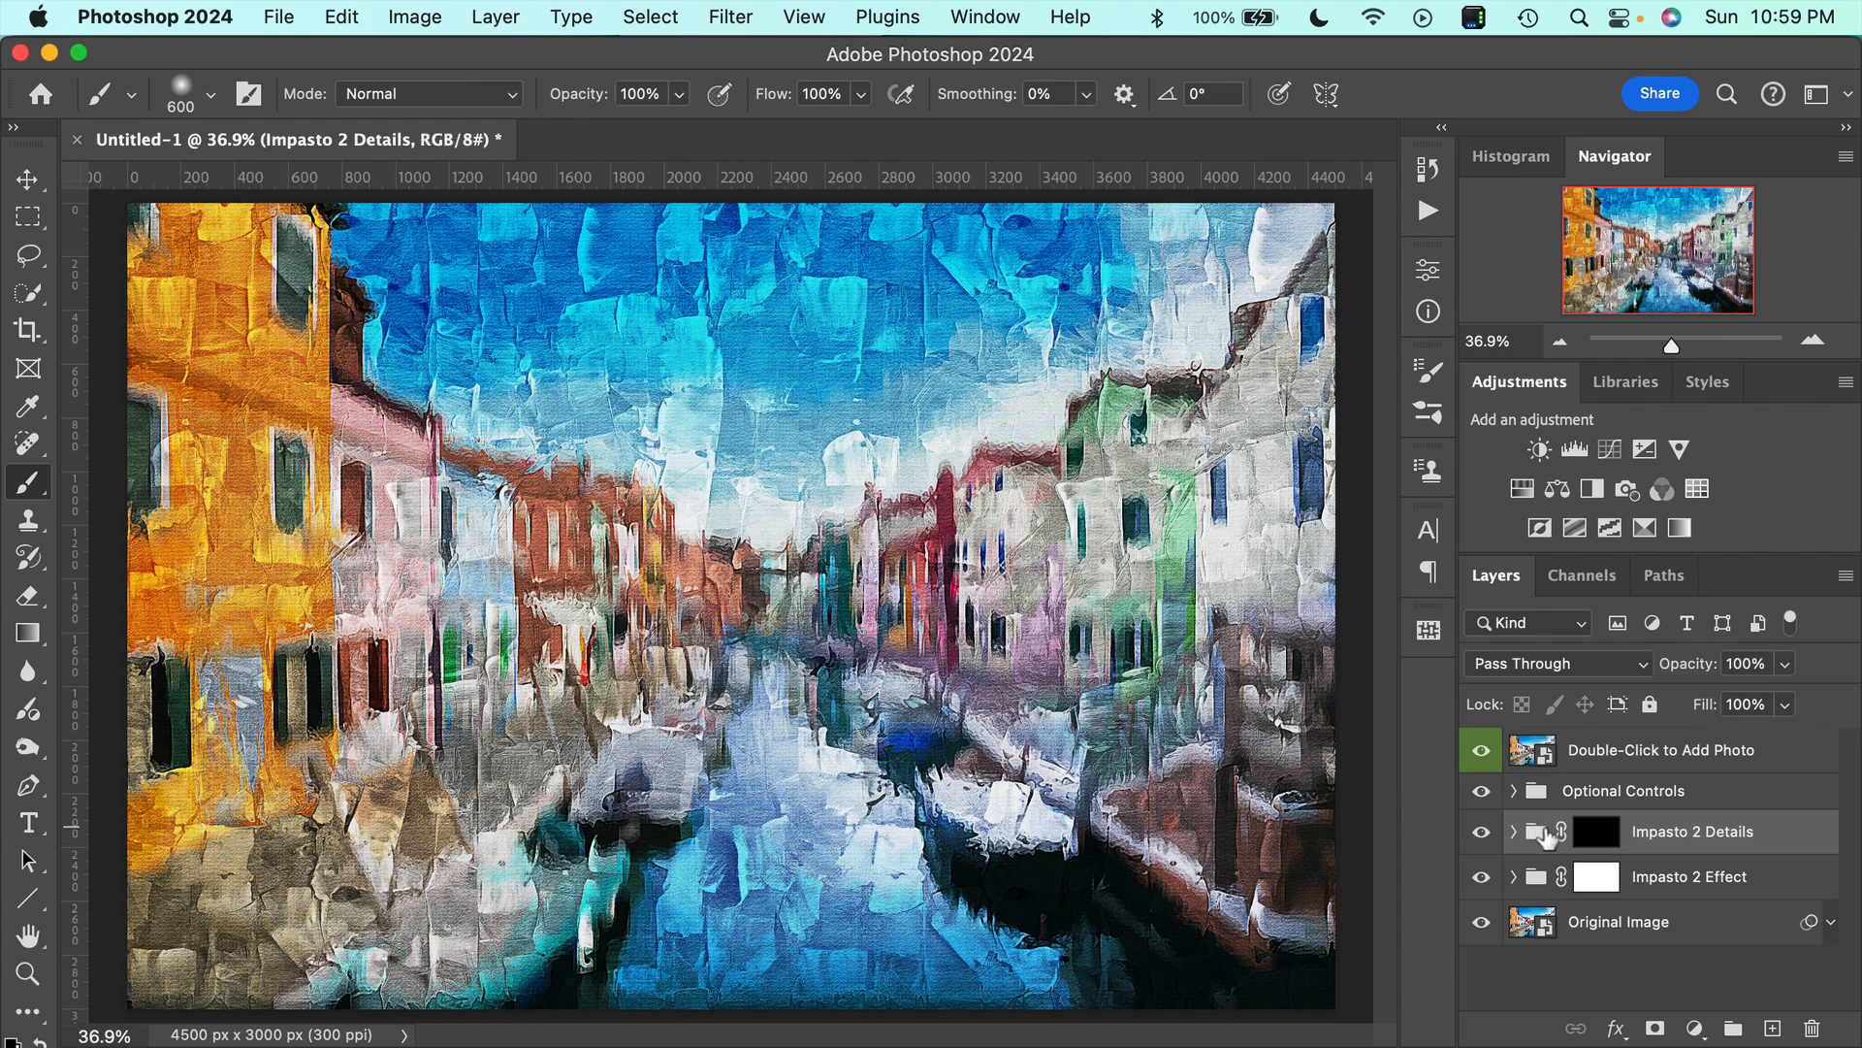
click(1594, 844)
click(1680, 844)
click(1597, 846)
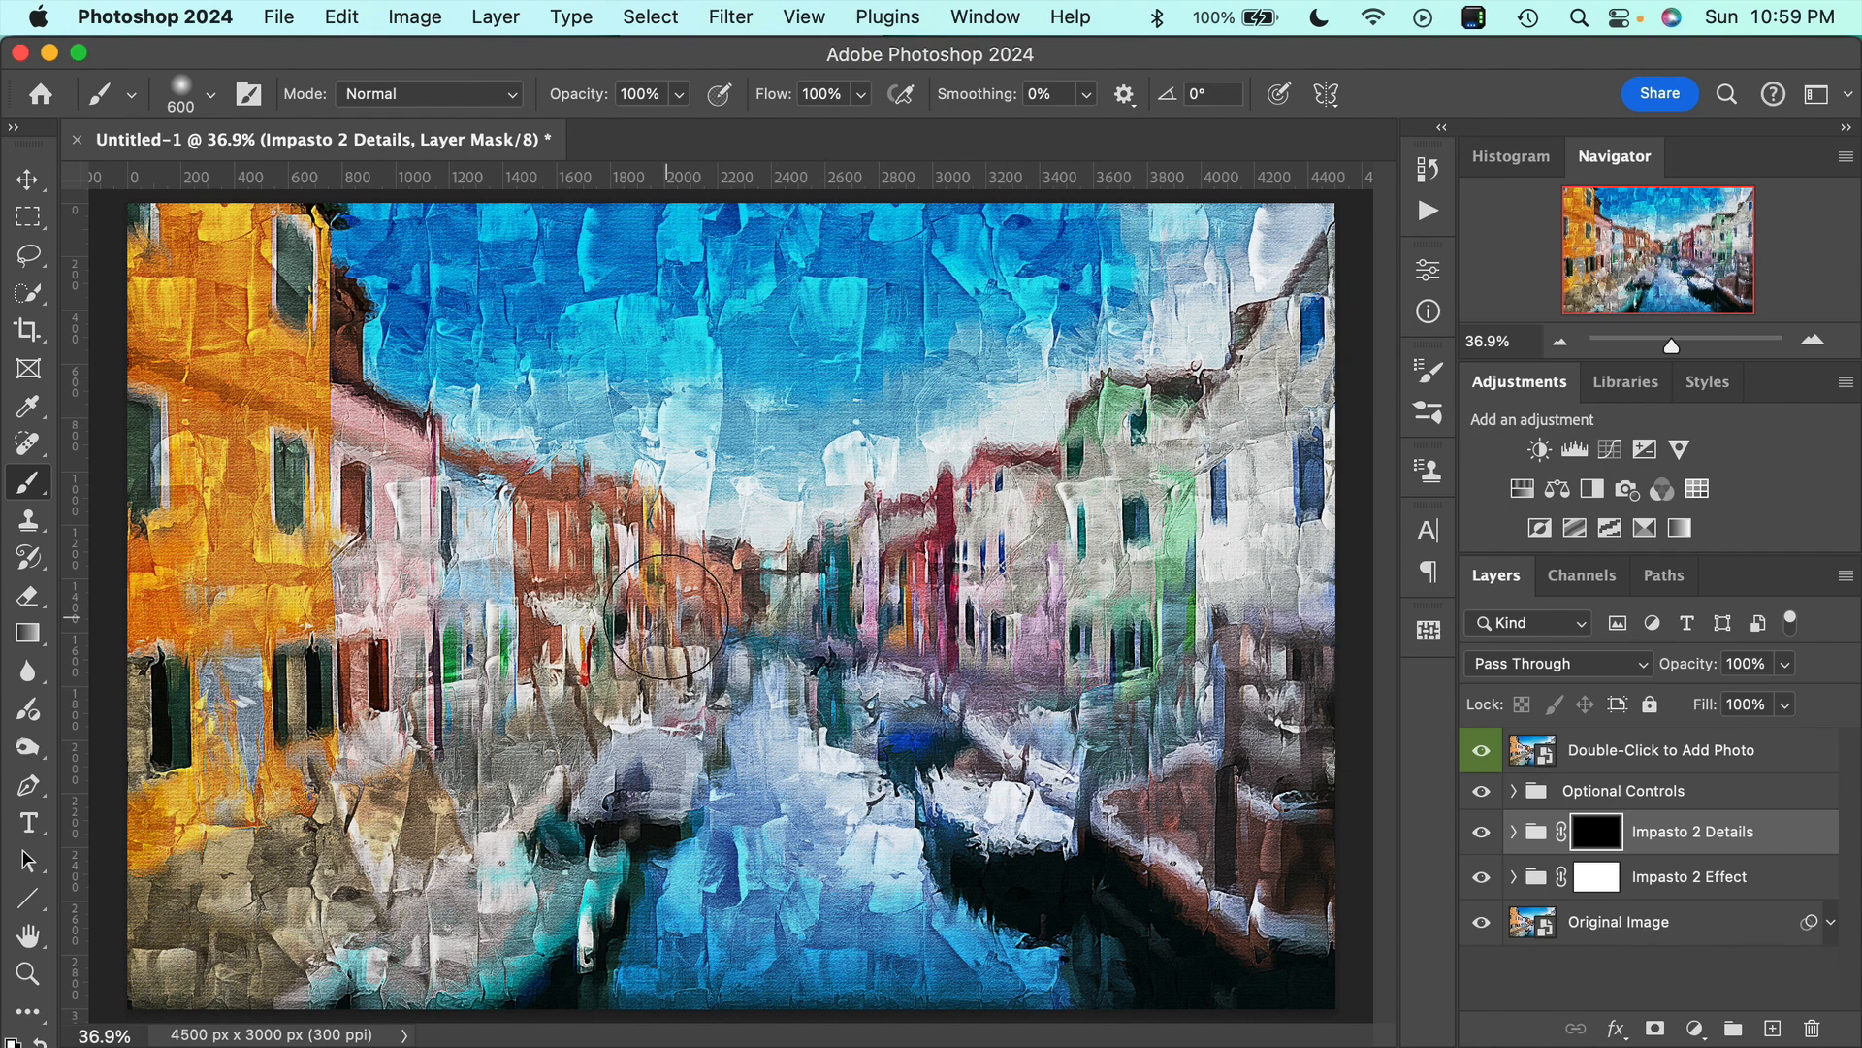
click(680, 94)
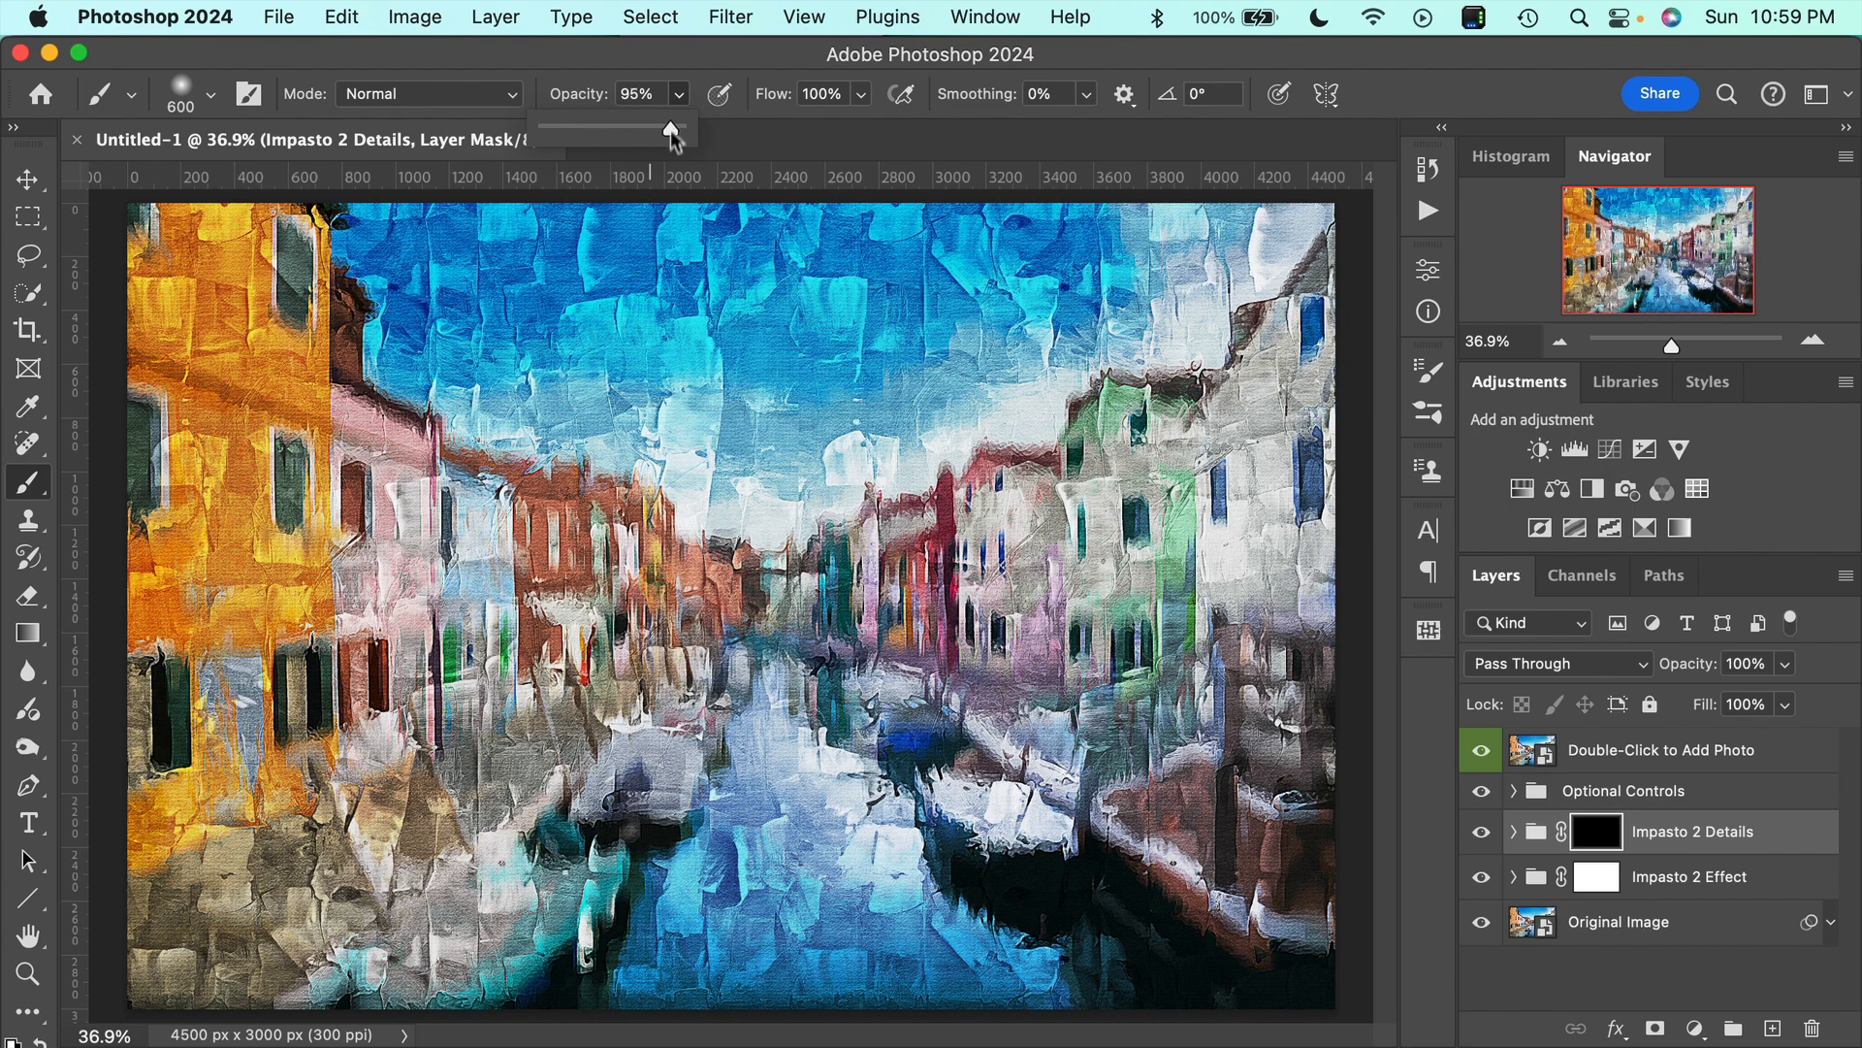
click(696, 81)
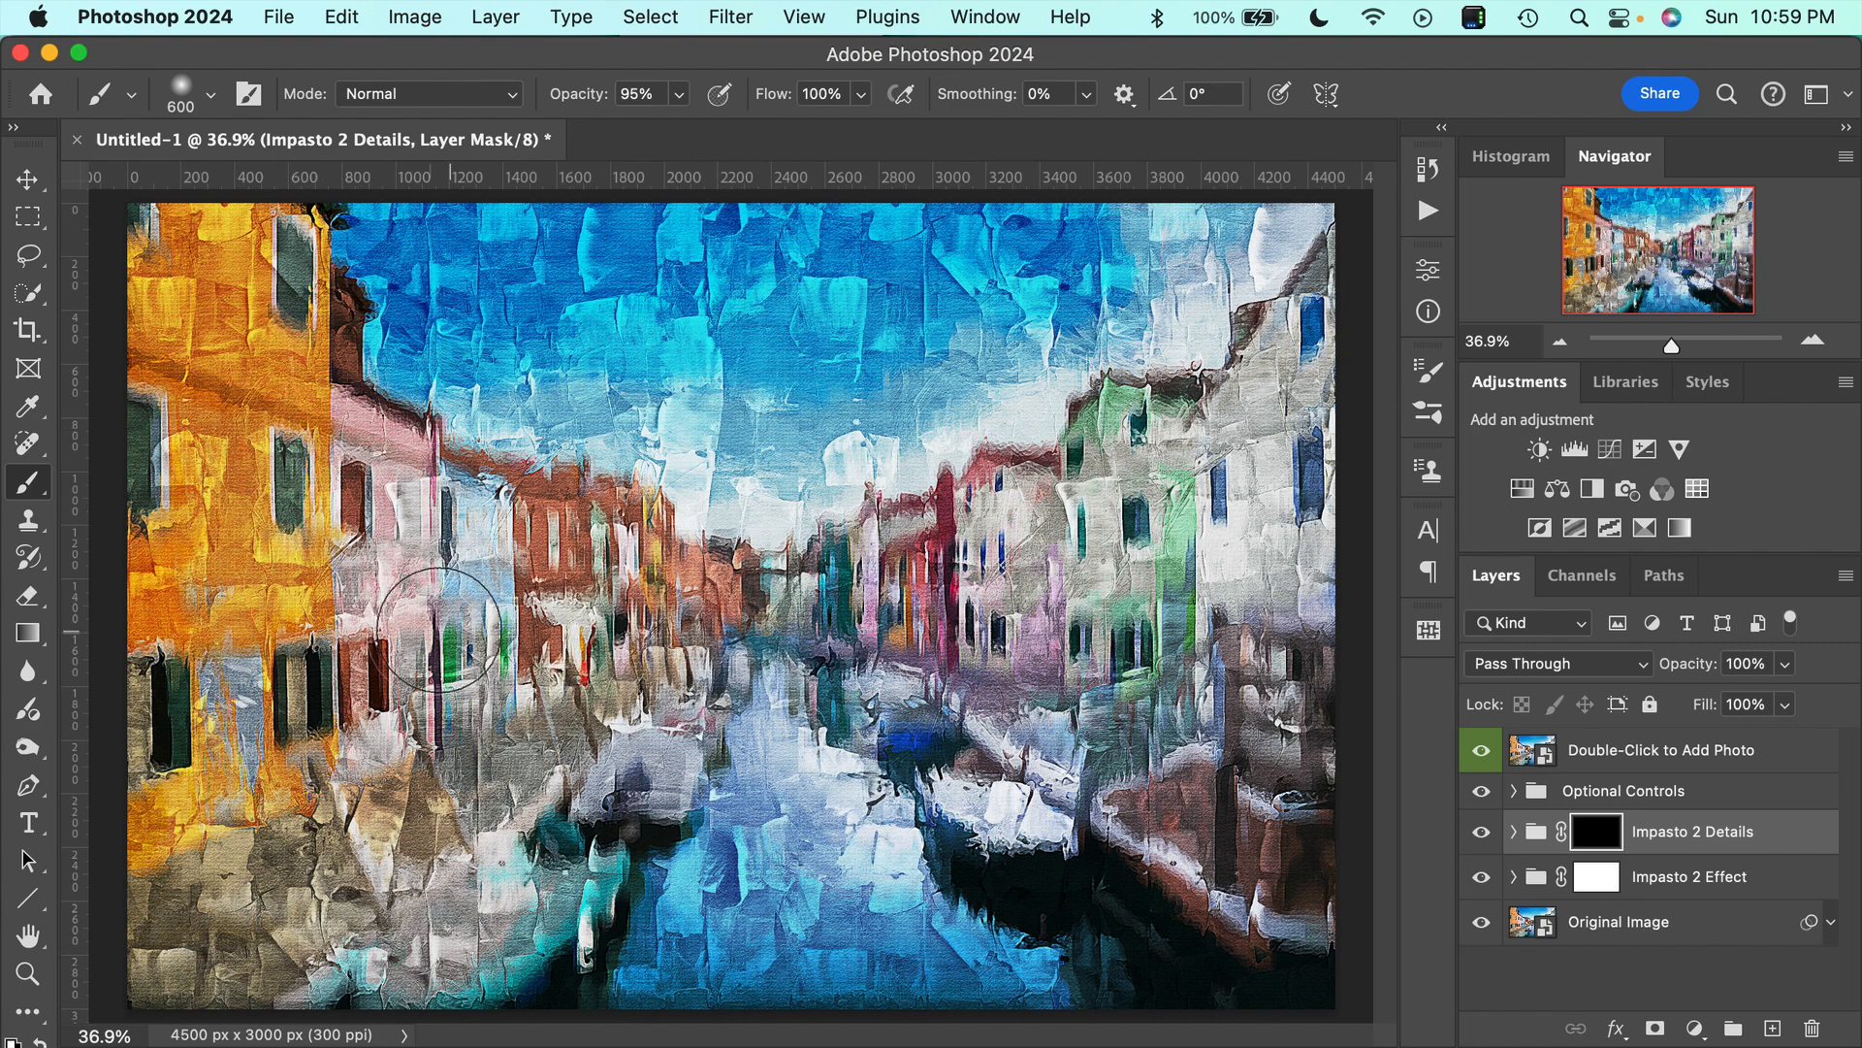
Paint on the Impasto 2 Details mask over the rows of houses on both sides of the canal to bring back their detail.
click(277, 274)
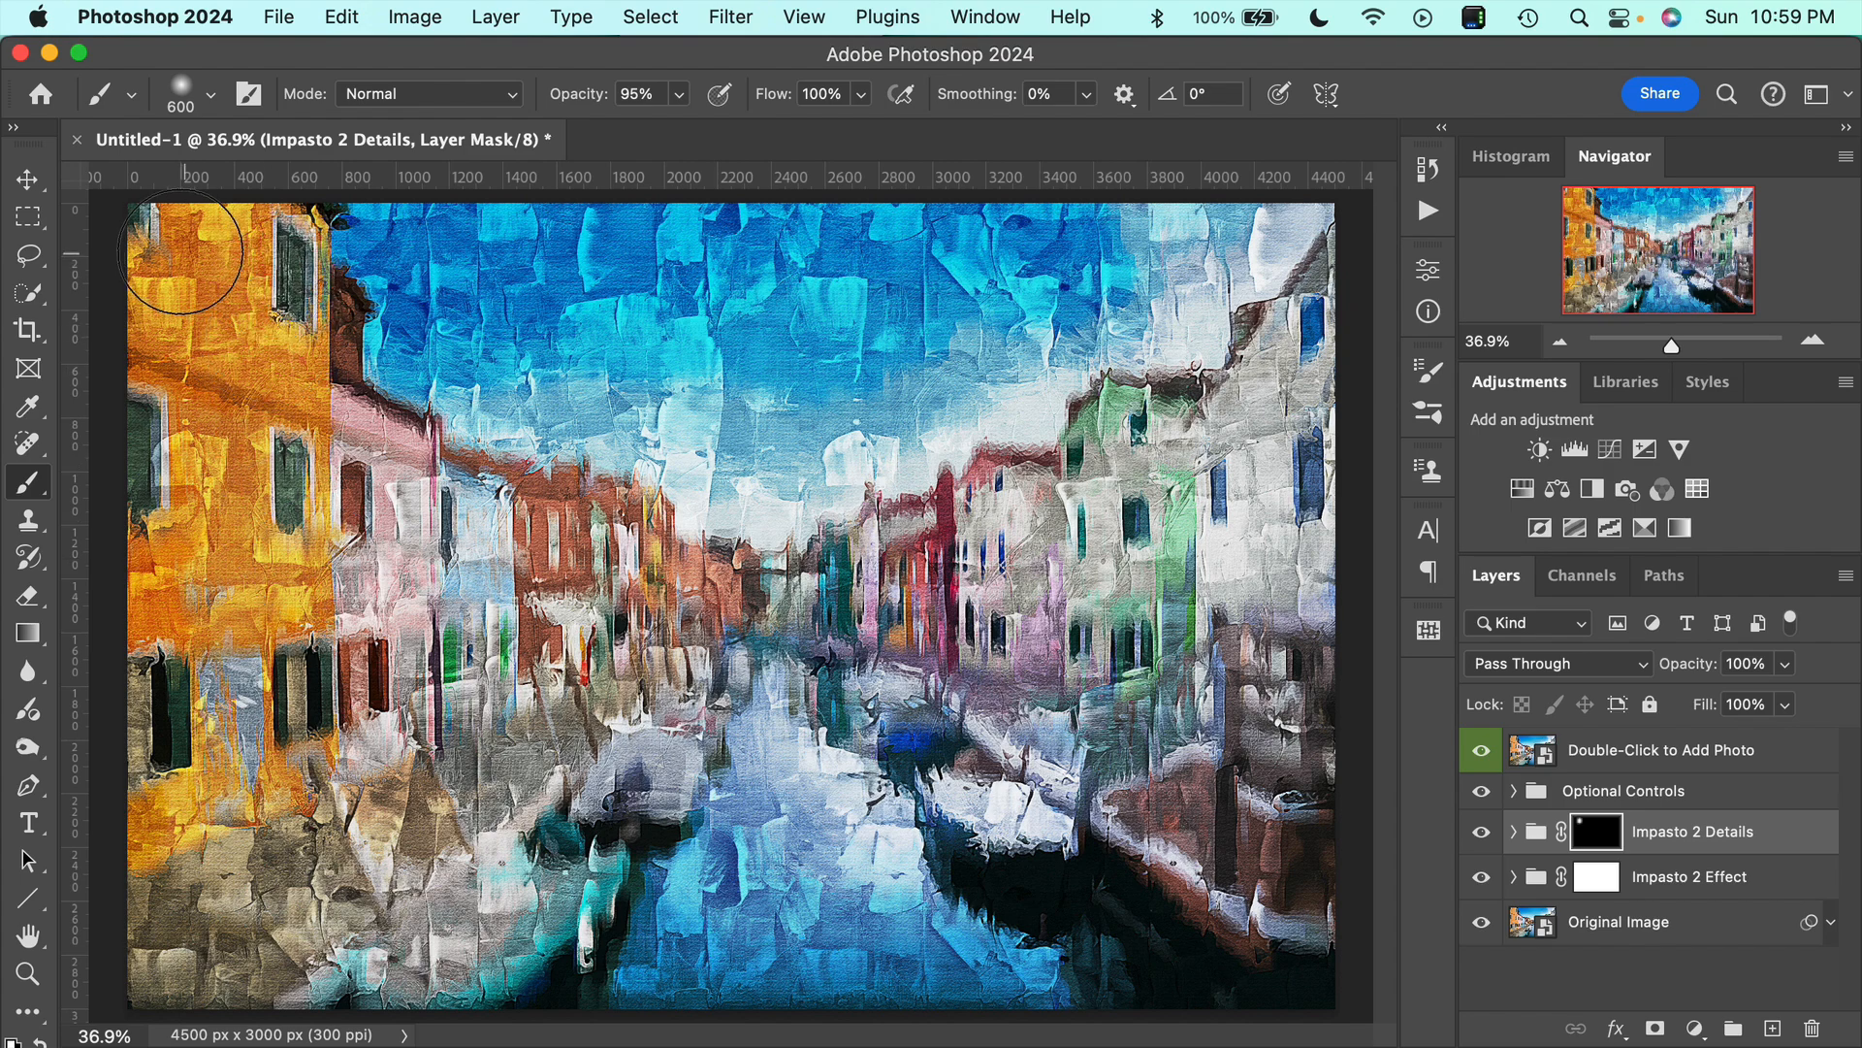
mouse_move(180, 252)
mouse_down()
mouse_move(197, 430)
mouse_move(153, 456)
mouse_move(236, 462)
mouse_move(263, 486)
mouse_move(300, 722)
mouse_move(305, 684)
mouse_move(182, 677)
mouse_move(184, 712)
mouse_move(188, 666)
mouse_move(187, 713)
mouse_move(340, 671)
mouse_move(350, 494)
mouse_move(442, 539)
mouse_move(465, 628)
mouse_move(522, 617)
mouse_move(532, 552)
mouse_move(626, 580)
mouse_move(594, 621)
mouse_move(651, 601)
mouse_move(602, 539)
mouse_move(474, 504)
mouse_move(364, 409)
mouse_move(816, 603)
mouse_move(689, 568)
mouse_move(763, 563)
mouse_move(836, 593)
mouse_move(892, 582)
mouse_move(941, 606)
mouse_move(1009, 574)
mouse_move(1019, 475)
mouse_move(1125, 456)
mouse_move(1150, 408)
mouse_move(1234, 429)
mouse_move(1251, 311)
mouse_move(1290, 320)
mouse_move(1242, 524)
mouse_move(1325, 497)
mouse_move(1251, 670)
mouse_move(1281, 718)
mouse_up()
right_click(1282, 739)
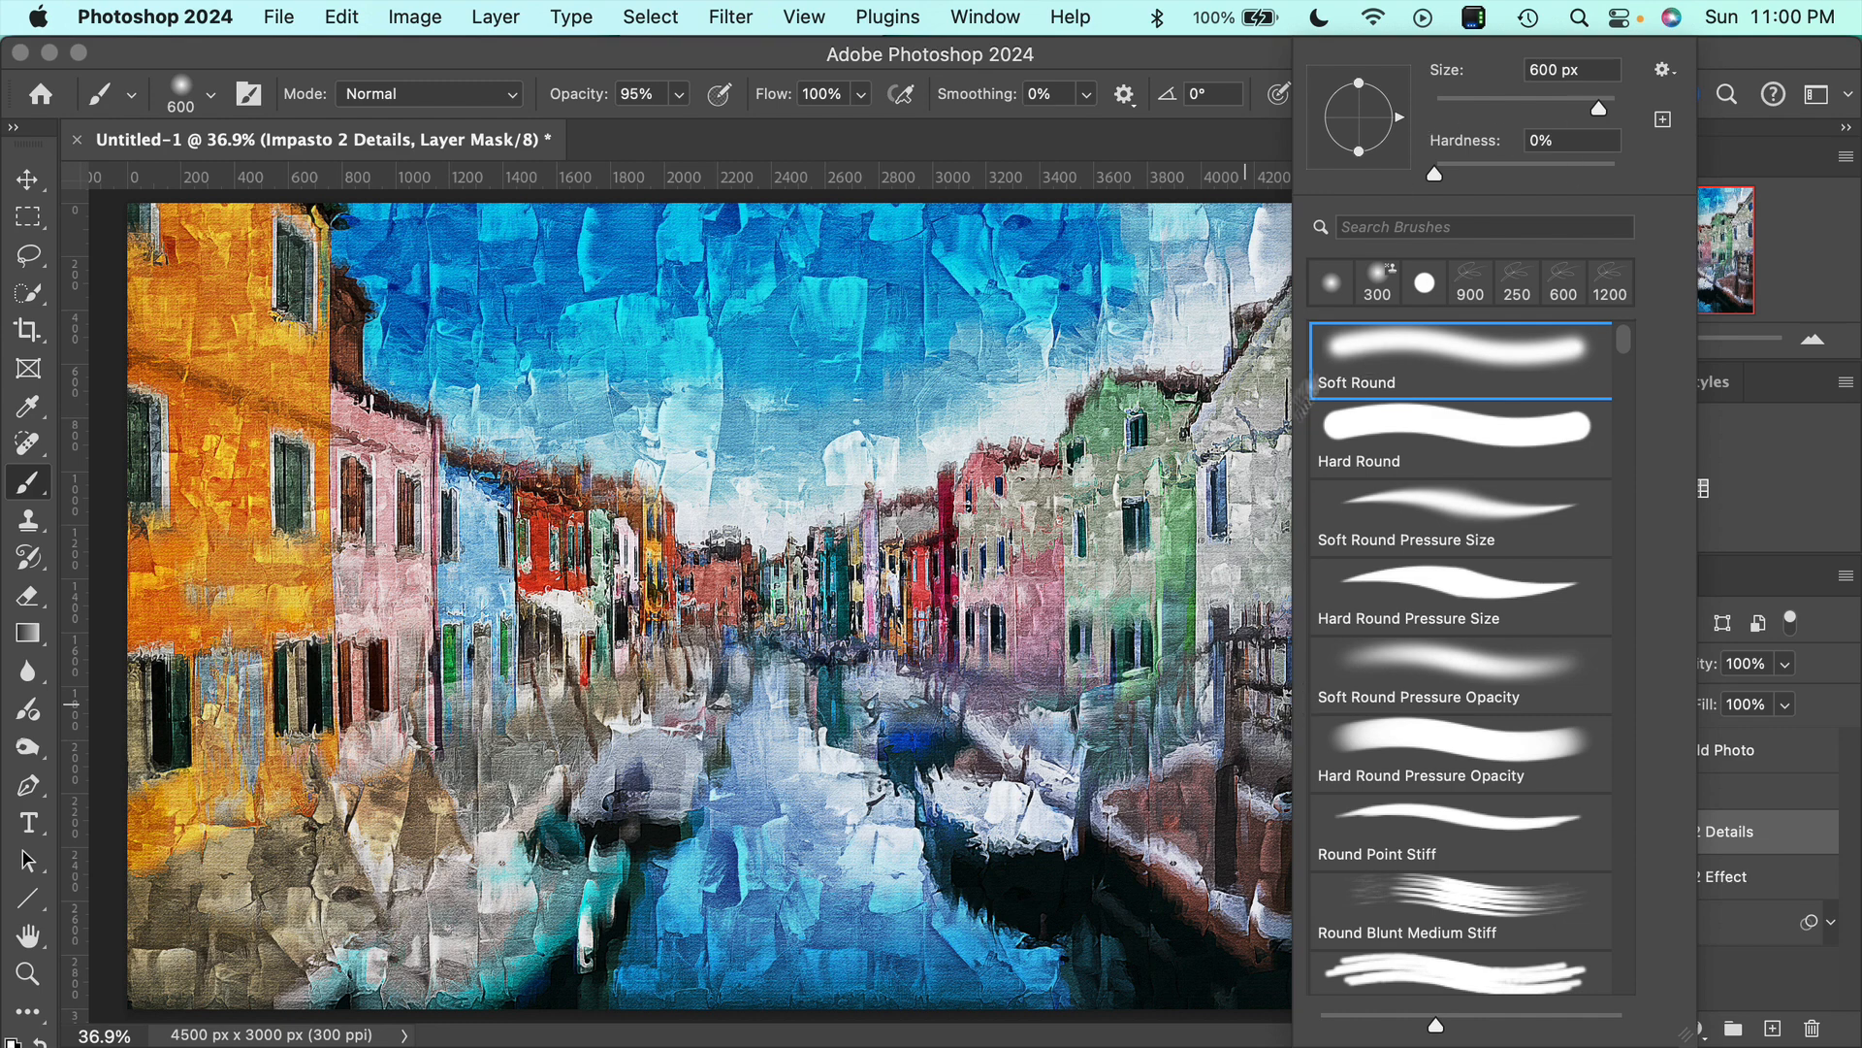
click(1165, 453)
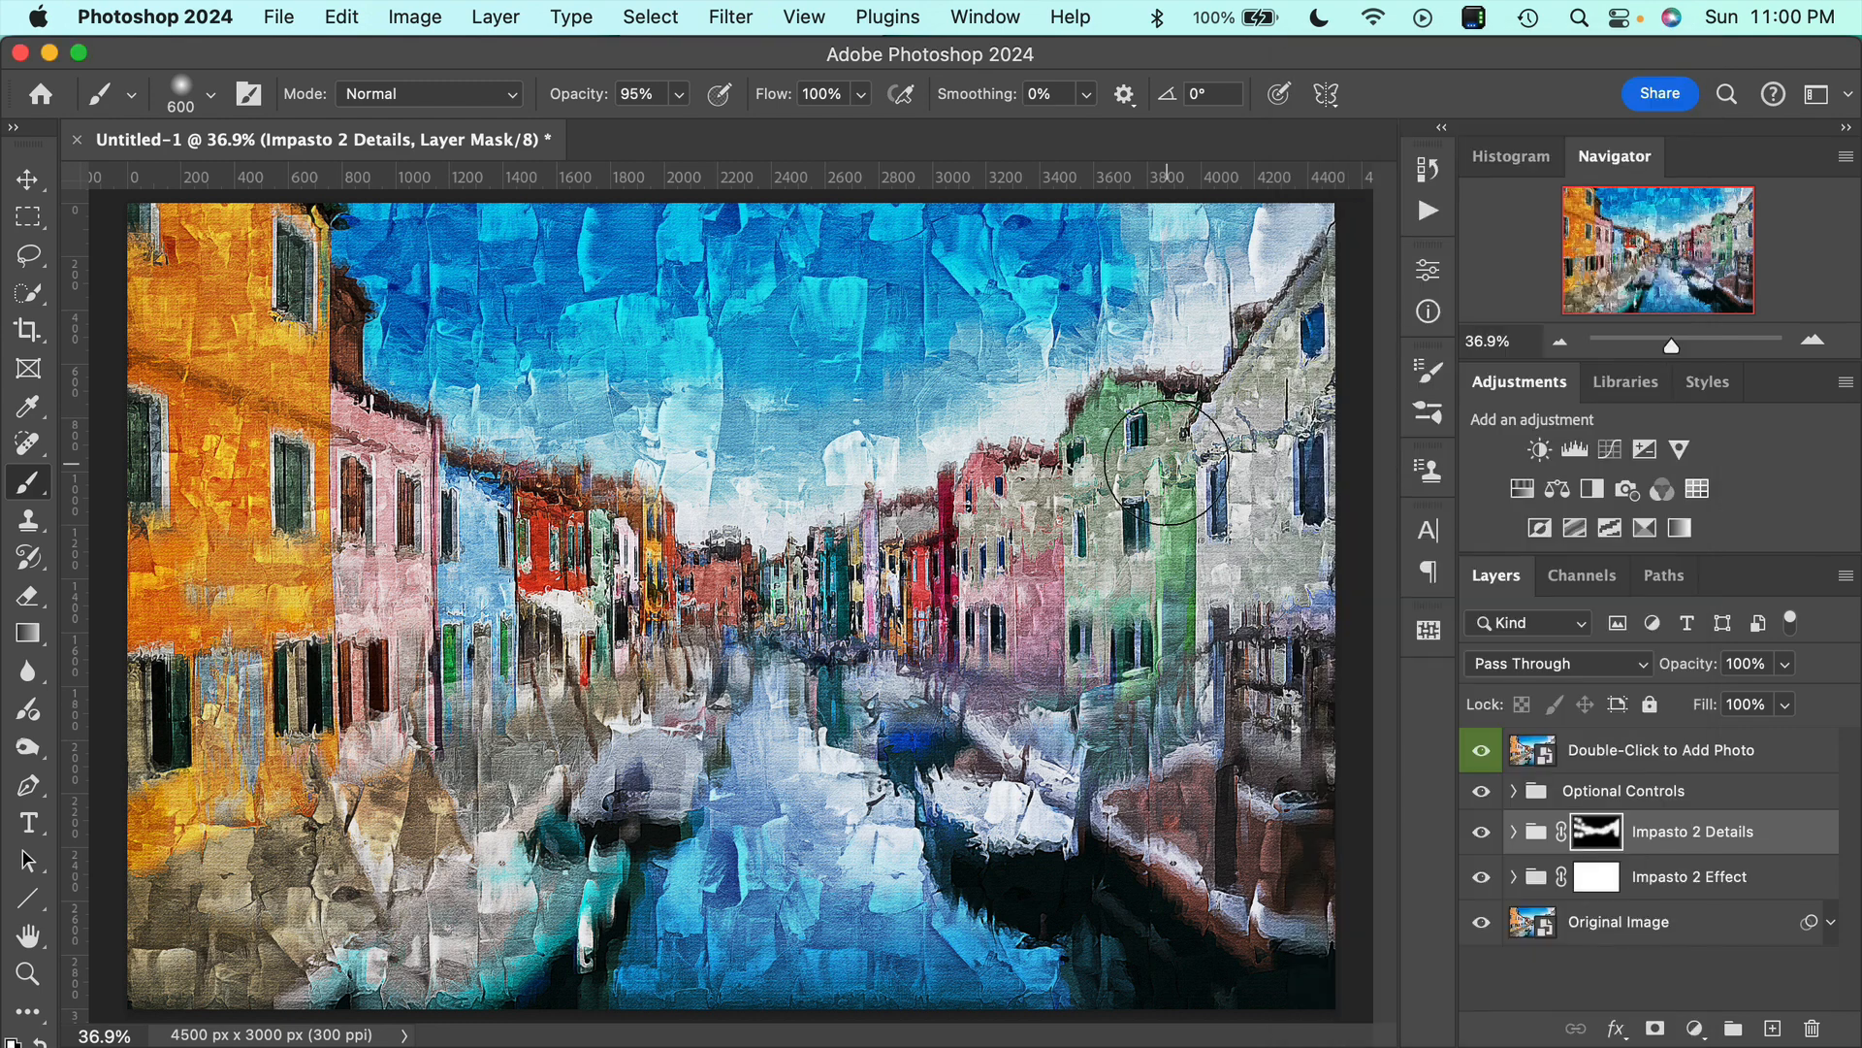
Paint on the Impasto 2 Details mask over the boats, walkways and central canal water to reveal their detail.
mouse_move(1259, 759)
mouse_down()
mouse_move(1186, 780)
mouse_move(1187, 815)
mouse_move(1294, 852)
mouse_move(1291, 882)
mouse_move(1235, 859)
mouse_move(1270, 894)
mouse_move(1208, 839)
mouse_move(1191, 737)
mouse_move(1146, 688)
mouse_move(1055, 722)
mouse_move(1052, 797)
mouse_move(991, 785)
mouse_move(924, 727)
mouse_move(1008, 788)
mouse_move(988, 688)
mouse_move(867, 649)
mouse_move(649, 712)
mouse_move(719, 656)
mouse_move(613, 725)
mouse_move(605, 752)
mouse_move(625, 762)
mouse_move(656, 740)
mouse_move(659, 676)
mouse_move(588, 737)
mouse_move(539, 880)
mouse_move(477, 930)
mouse_move(588, 841)
mouse_move(552, 804)
mouse_move(457, 804)
mouse_move(395, 844)
mouse_move(397, 861)
mouse_move(638, 702)
mouse_move(694, 706)
mouse_move(497, 785)
mouse_move(306, 917)
mouse_move(575, 870)
mouse_up()
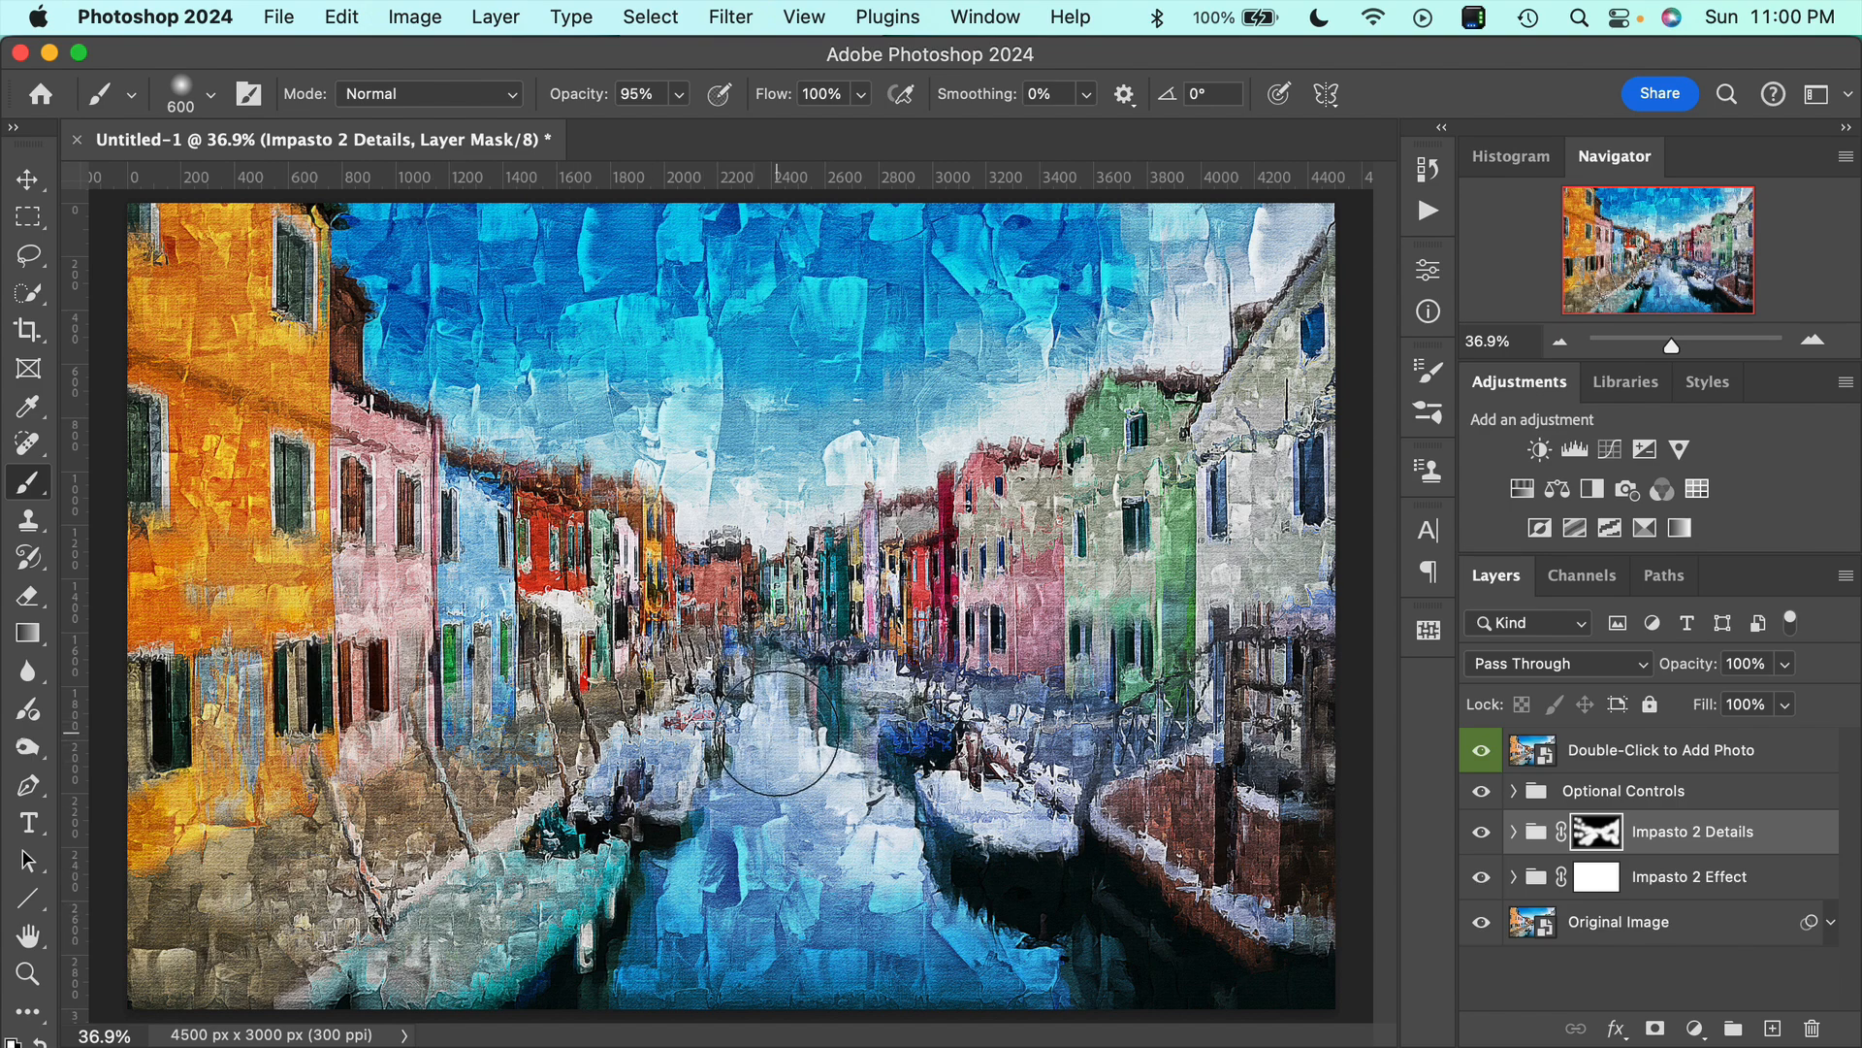
right_click(854, 807)
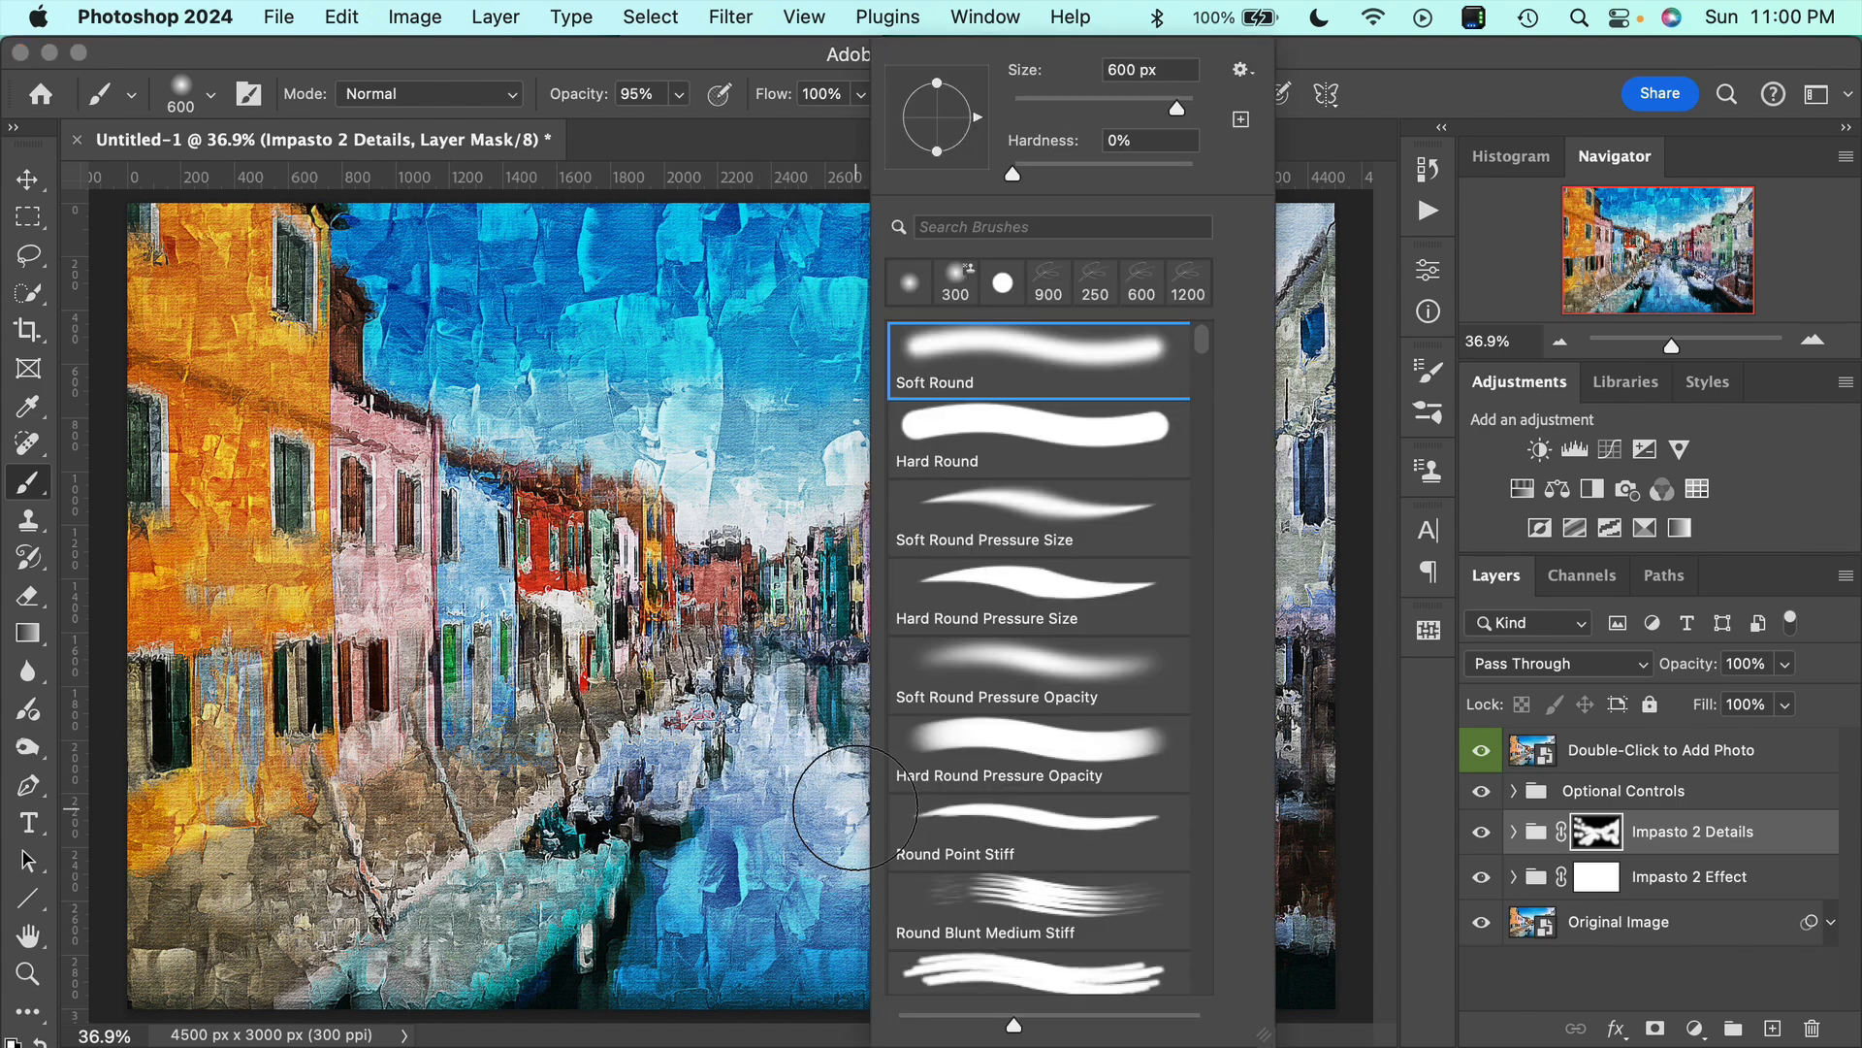
click(794, 787)
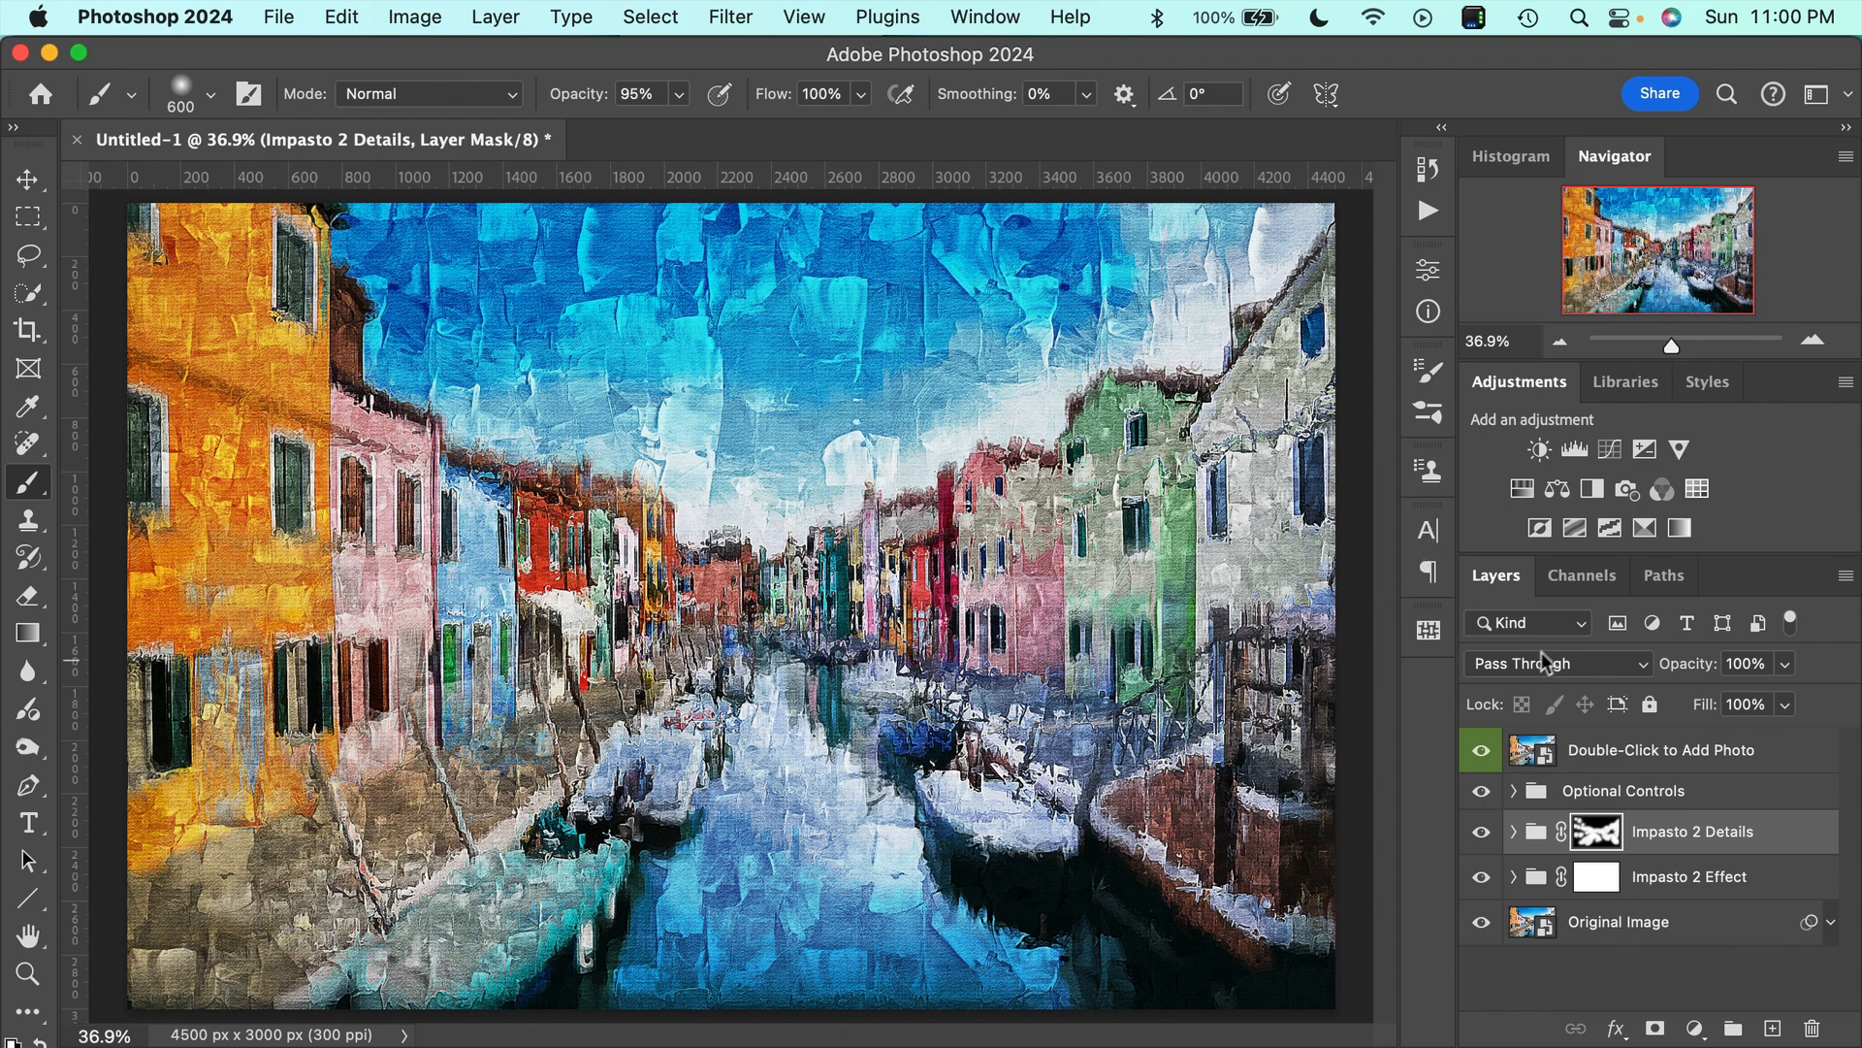
Compare the painting with the Impasto 2 Details group hidden and shown, and inspect the left-hand houses up close.
click(1482, 834)
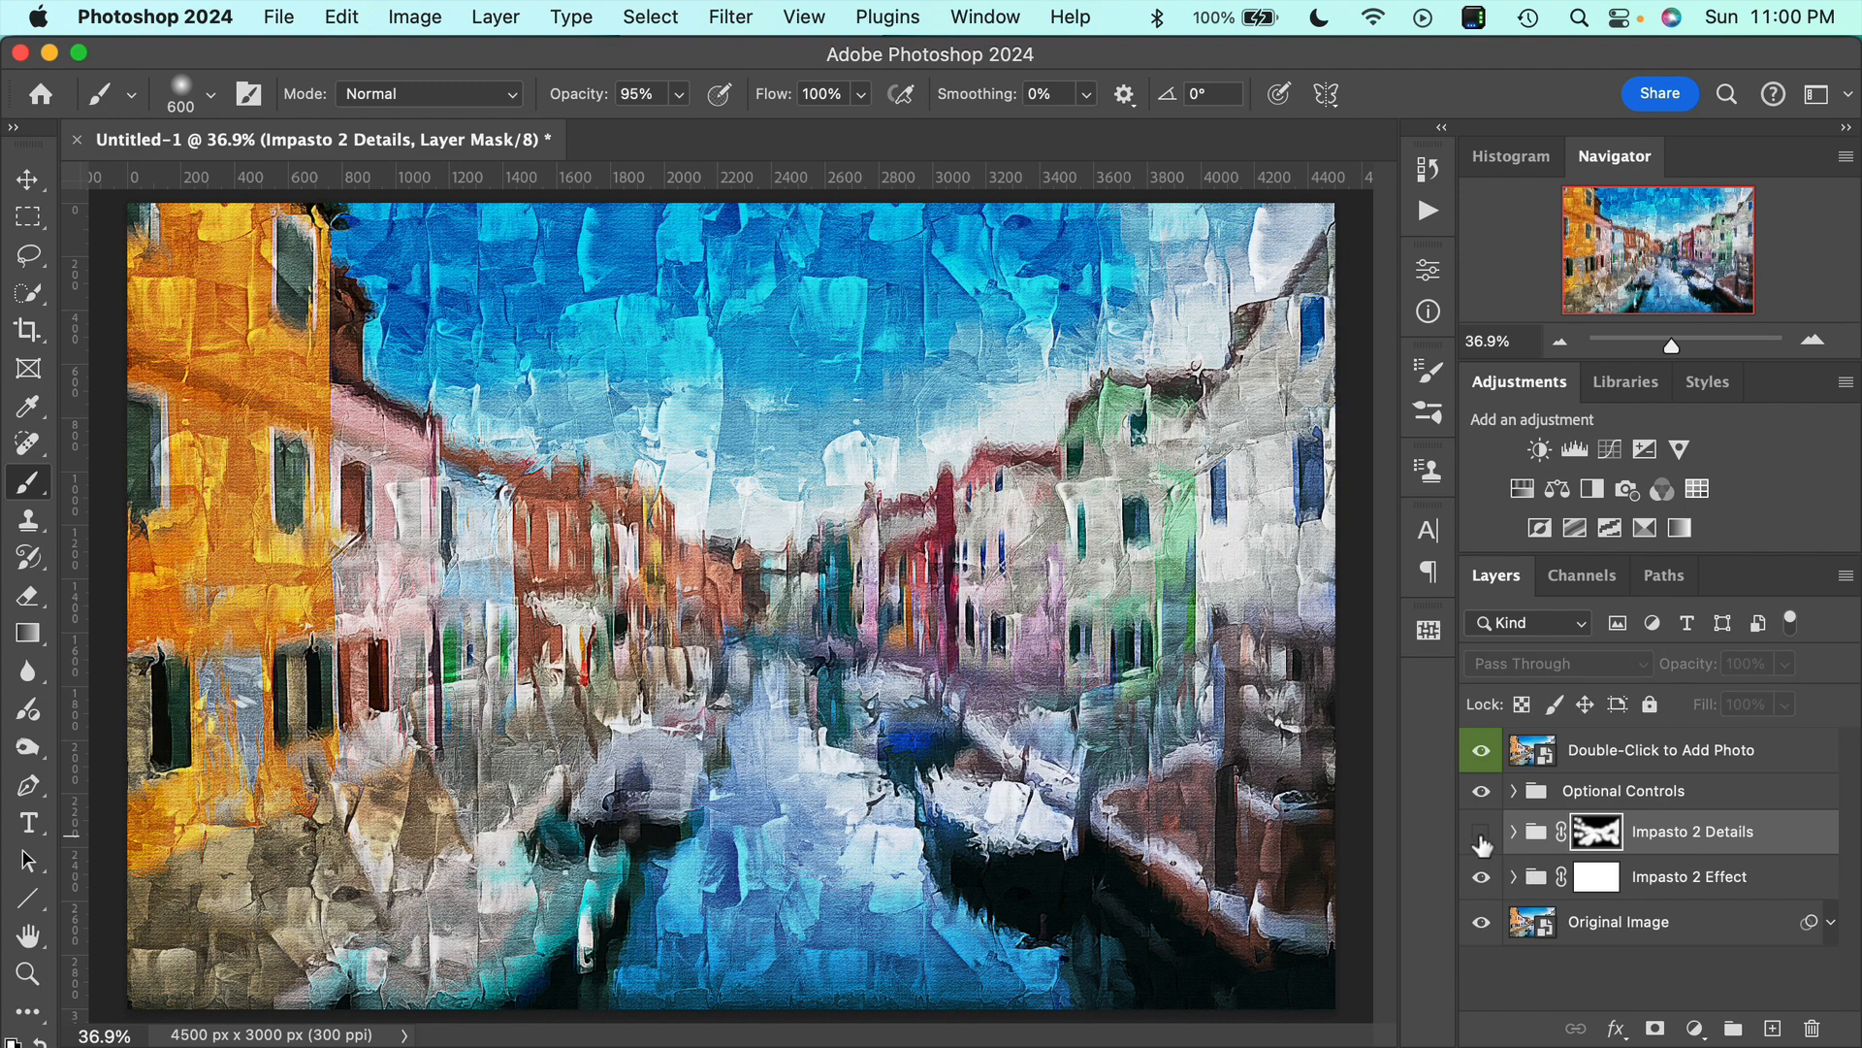
click(1482, 835)
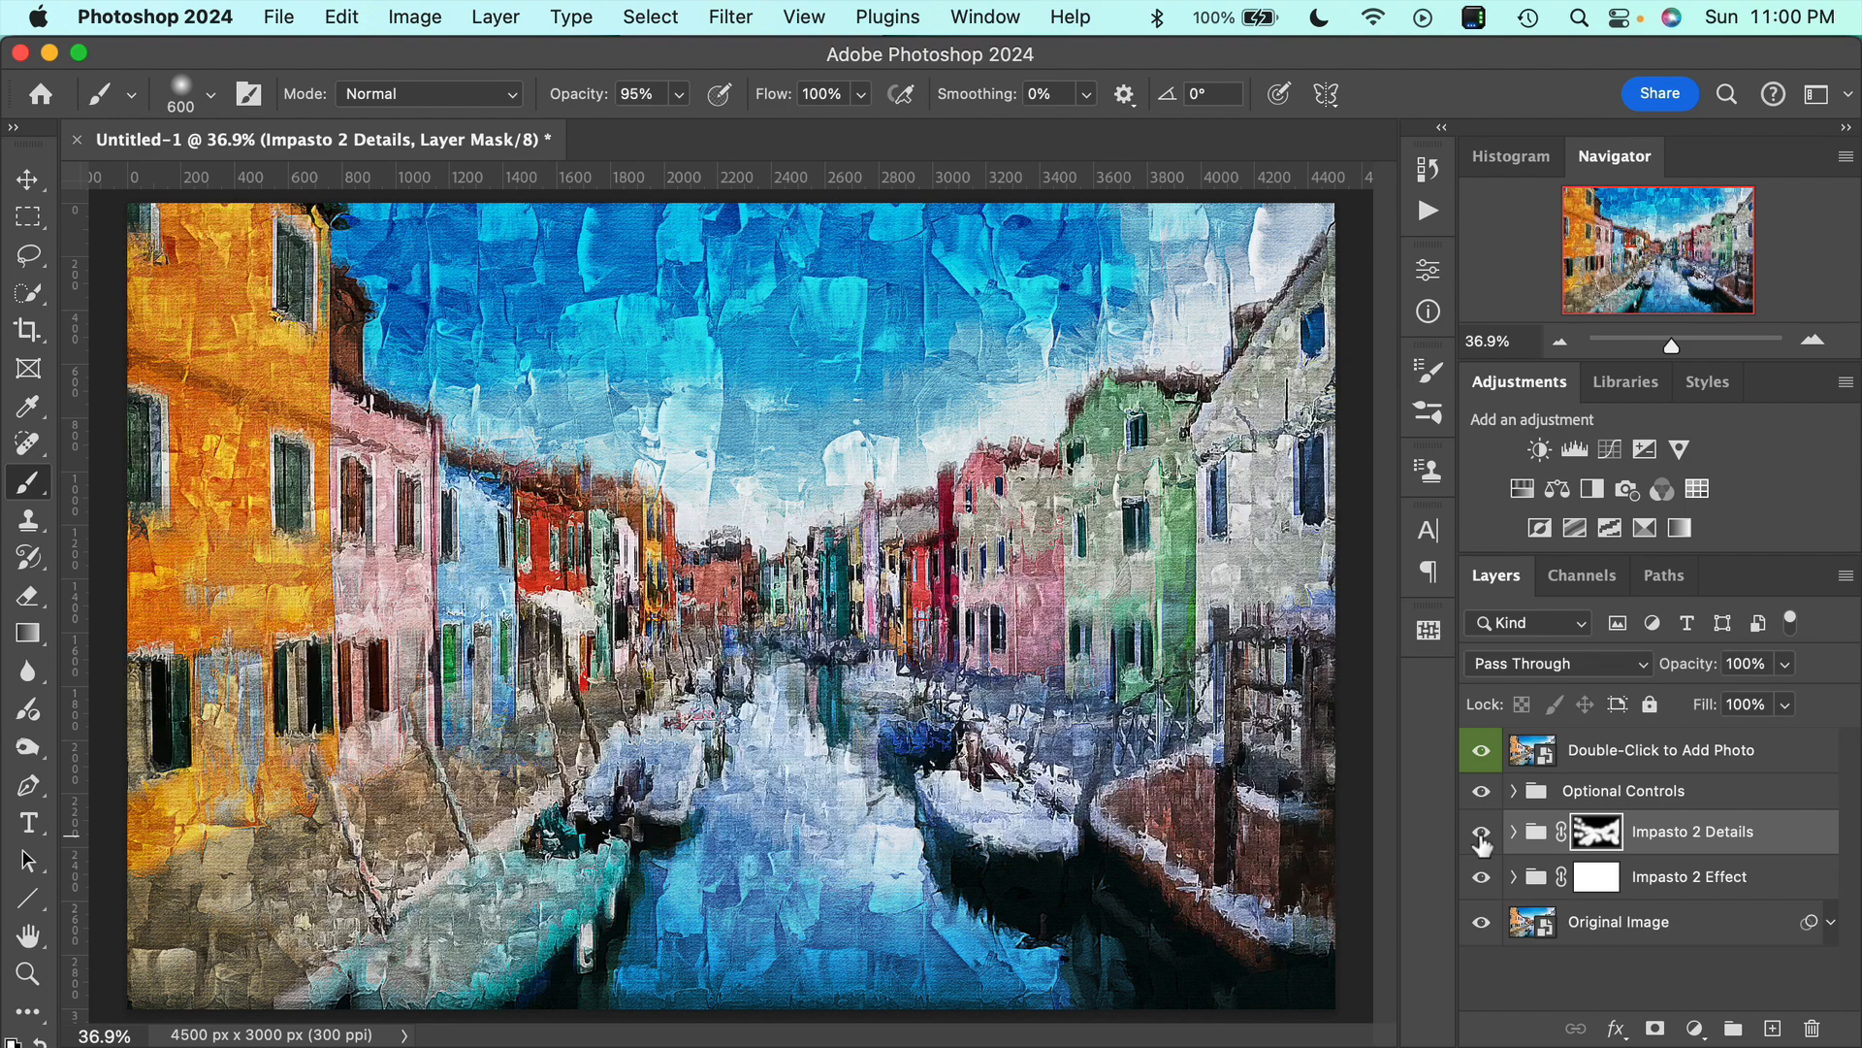
click(1481, 835)
click(1481, 834)
scroll(308, 543, up, 3)
scroll(310, 543, left, 4)
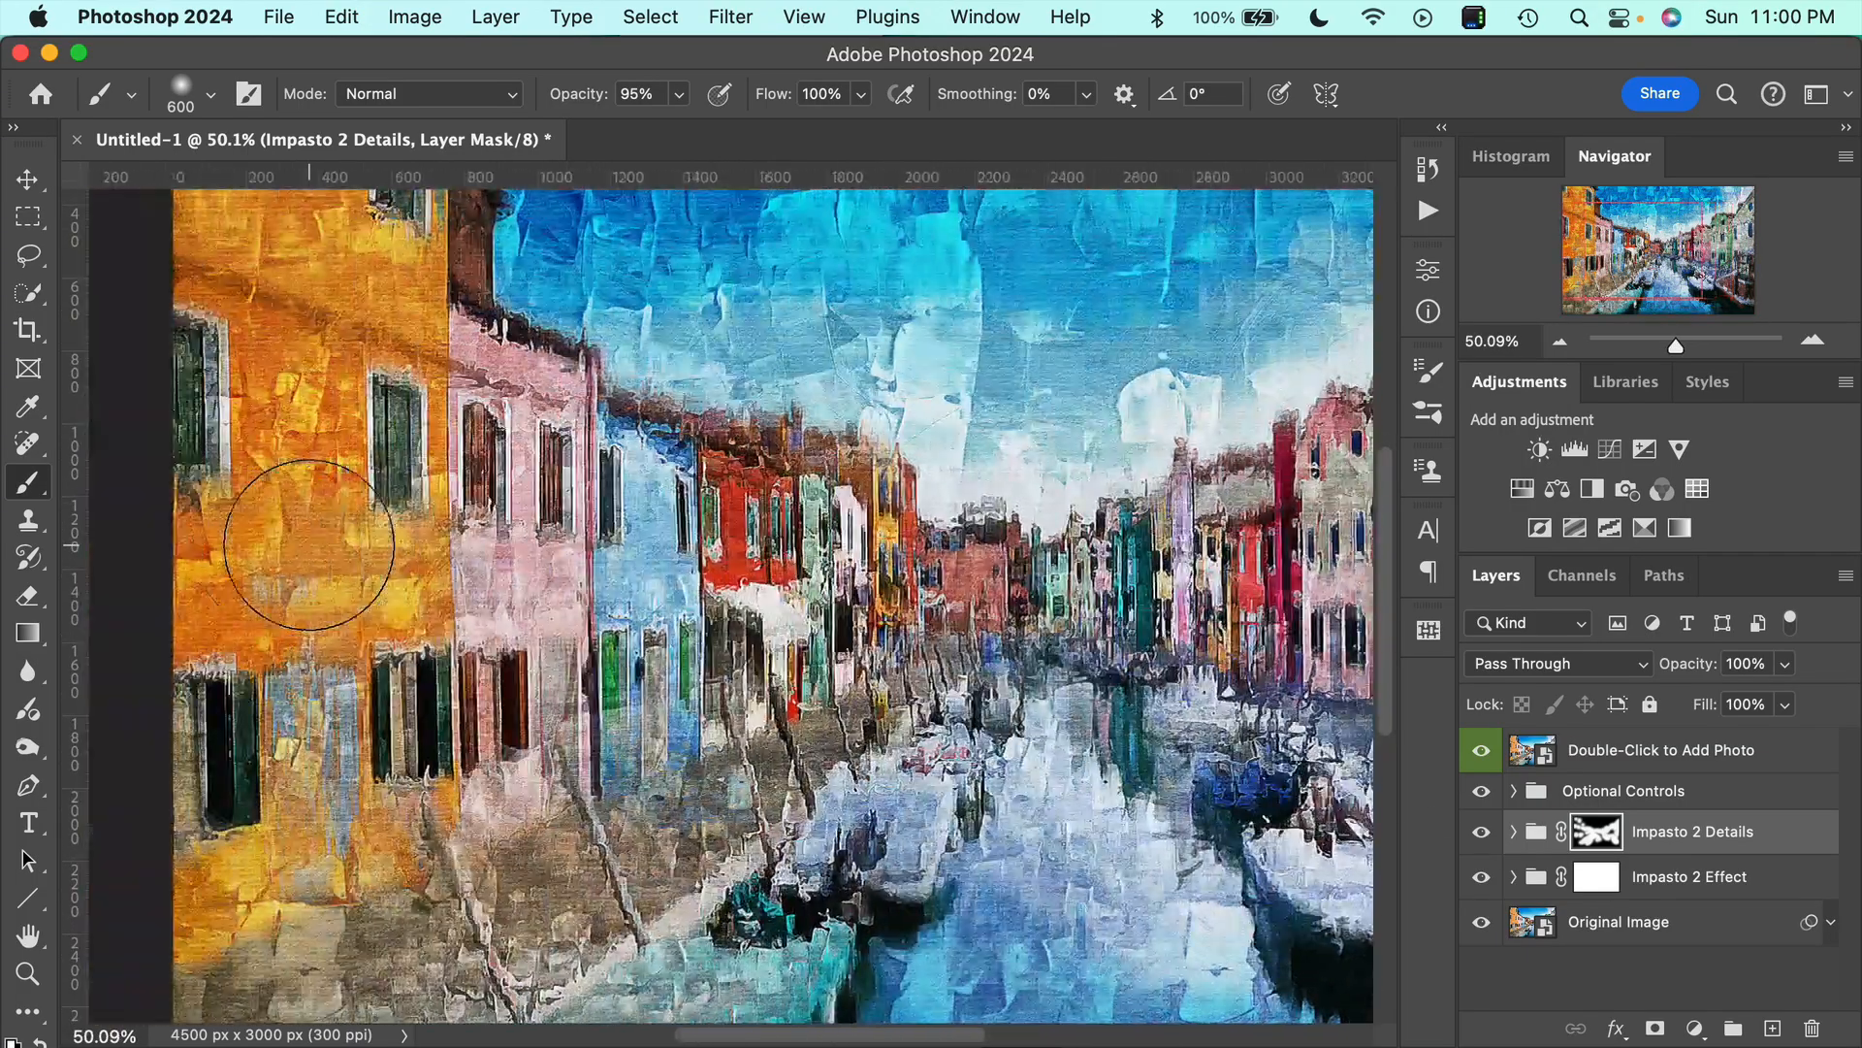
scroll(310, 543, up, 2)
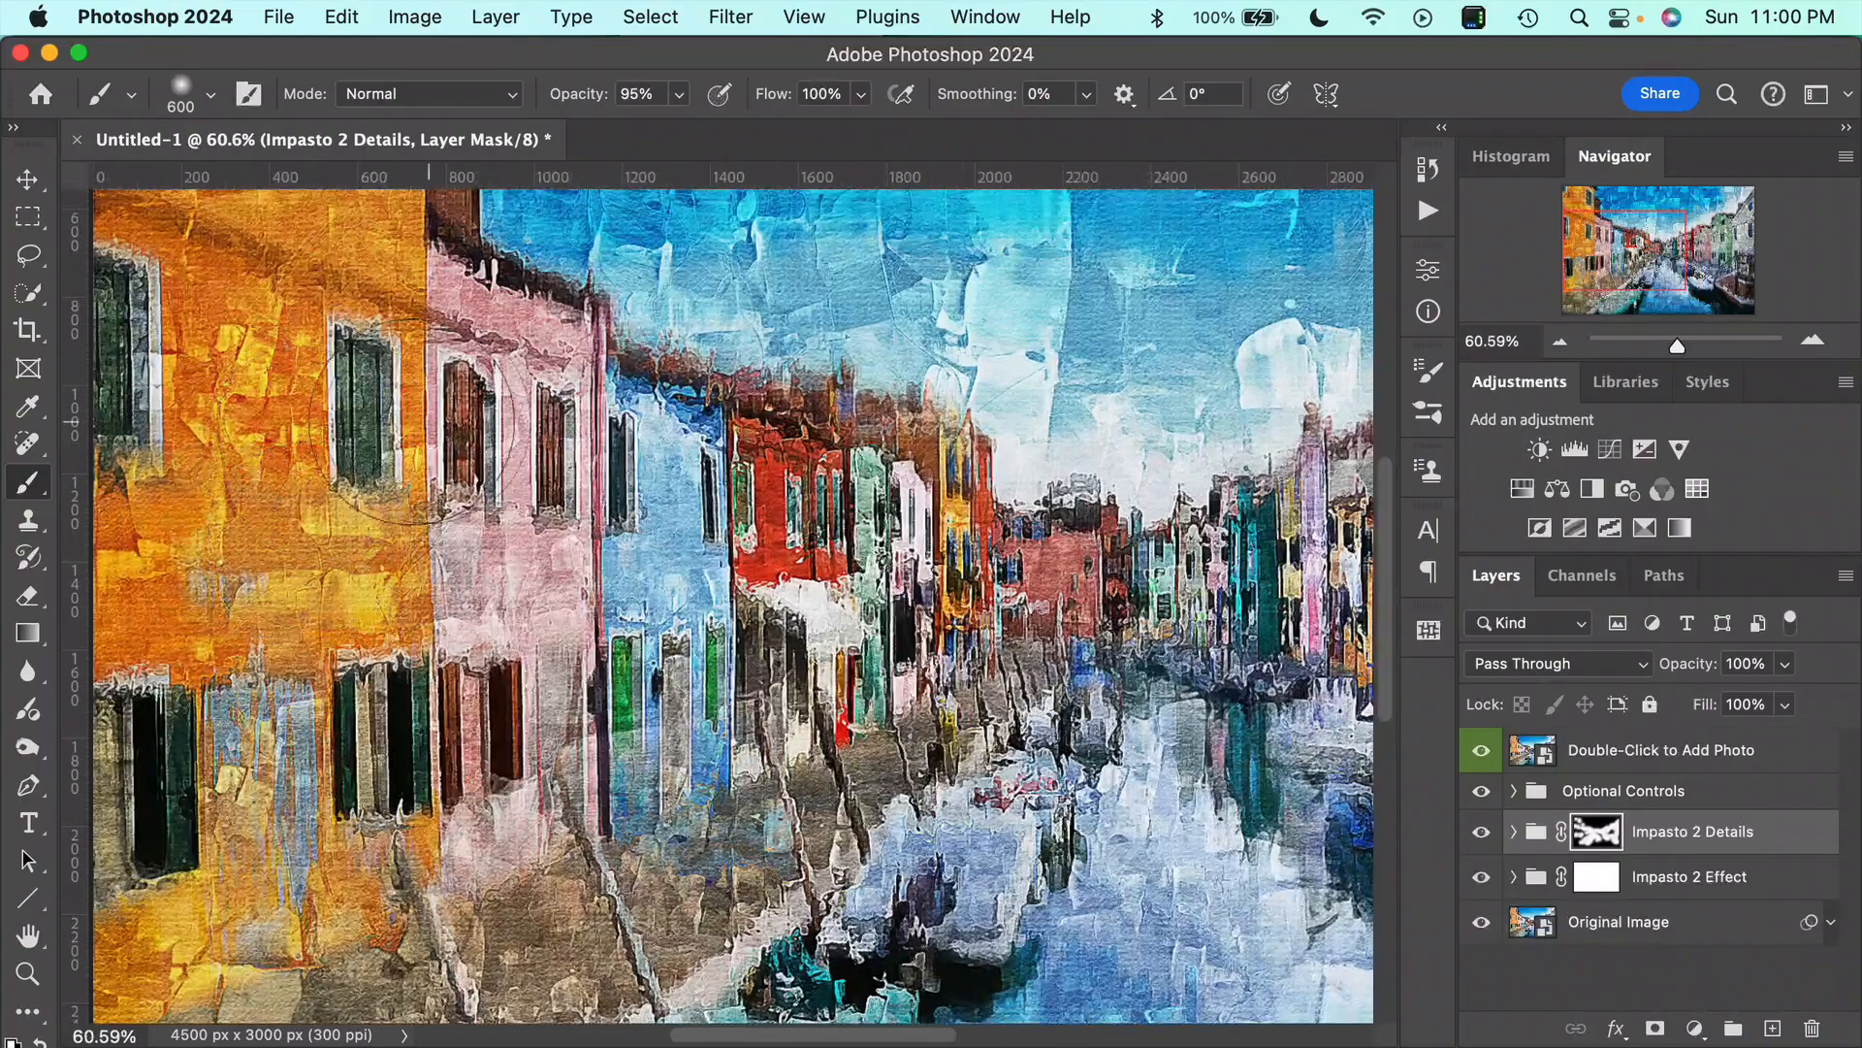
scroll(514, 506, down, 5)
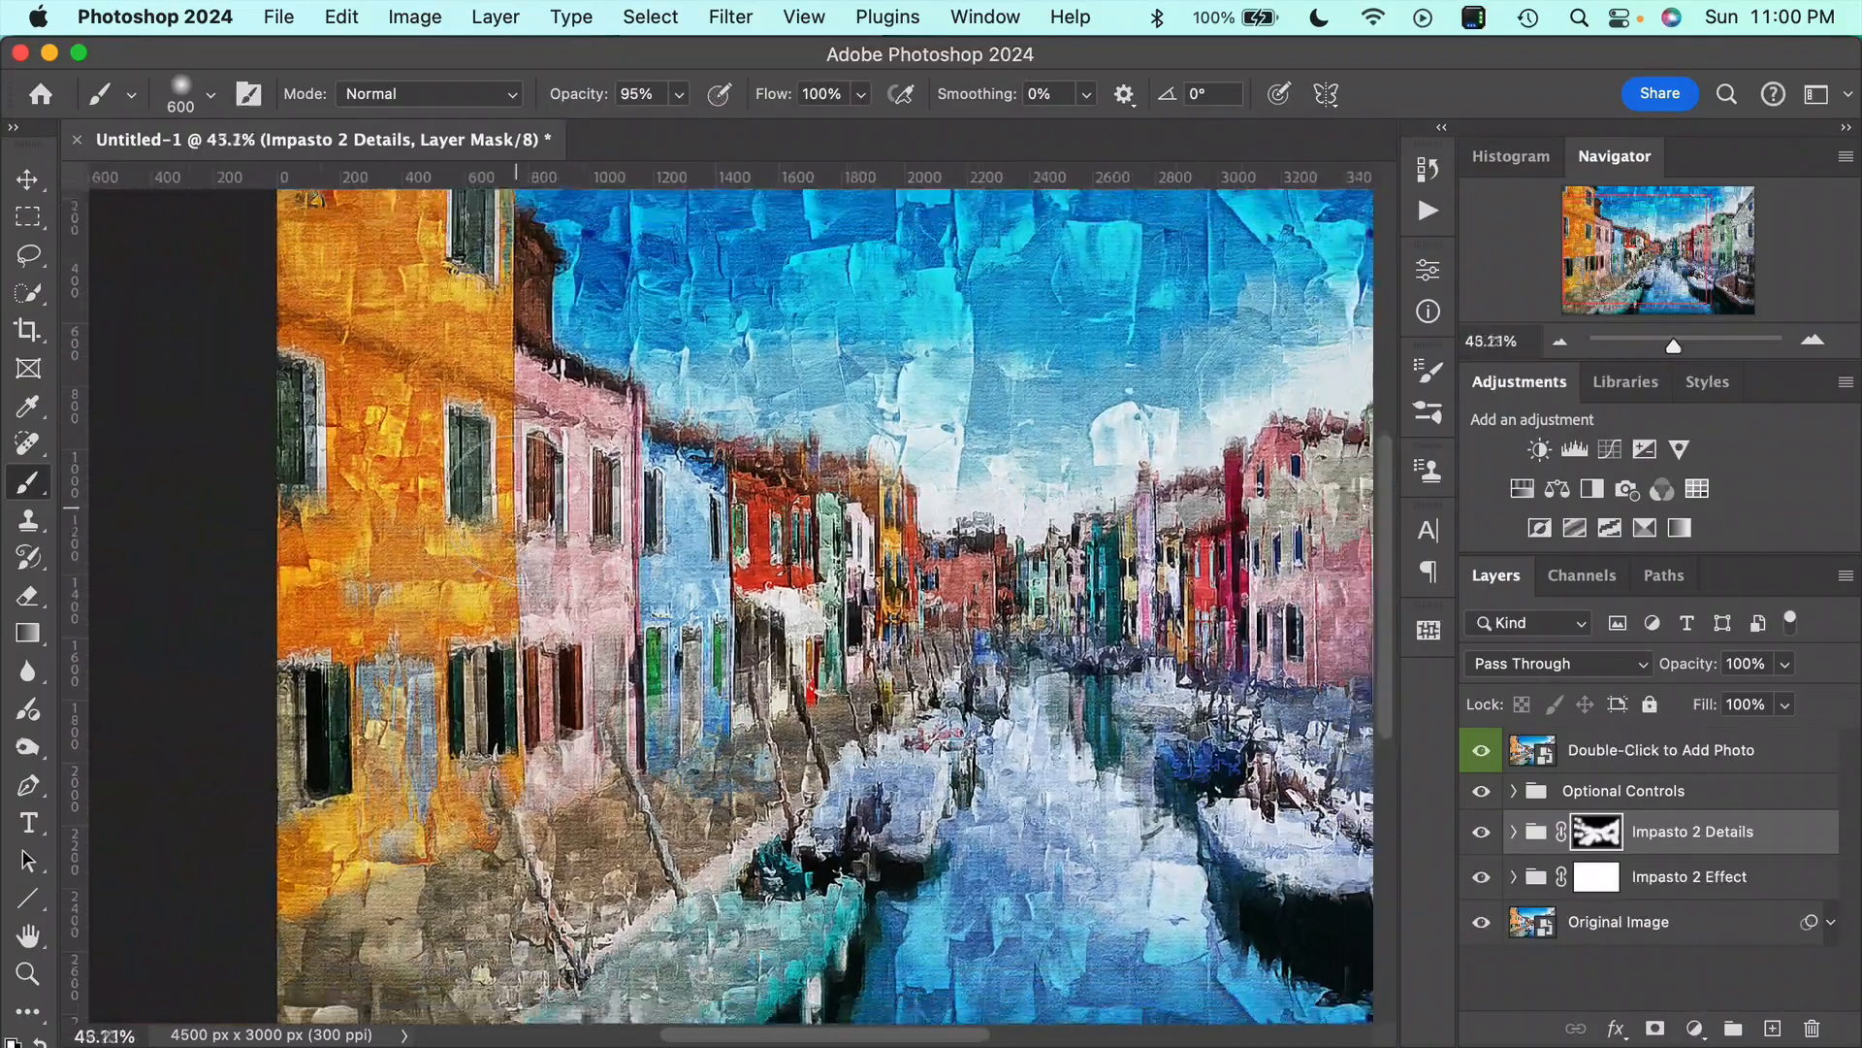
scroll(517, 507, down, 1)
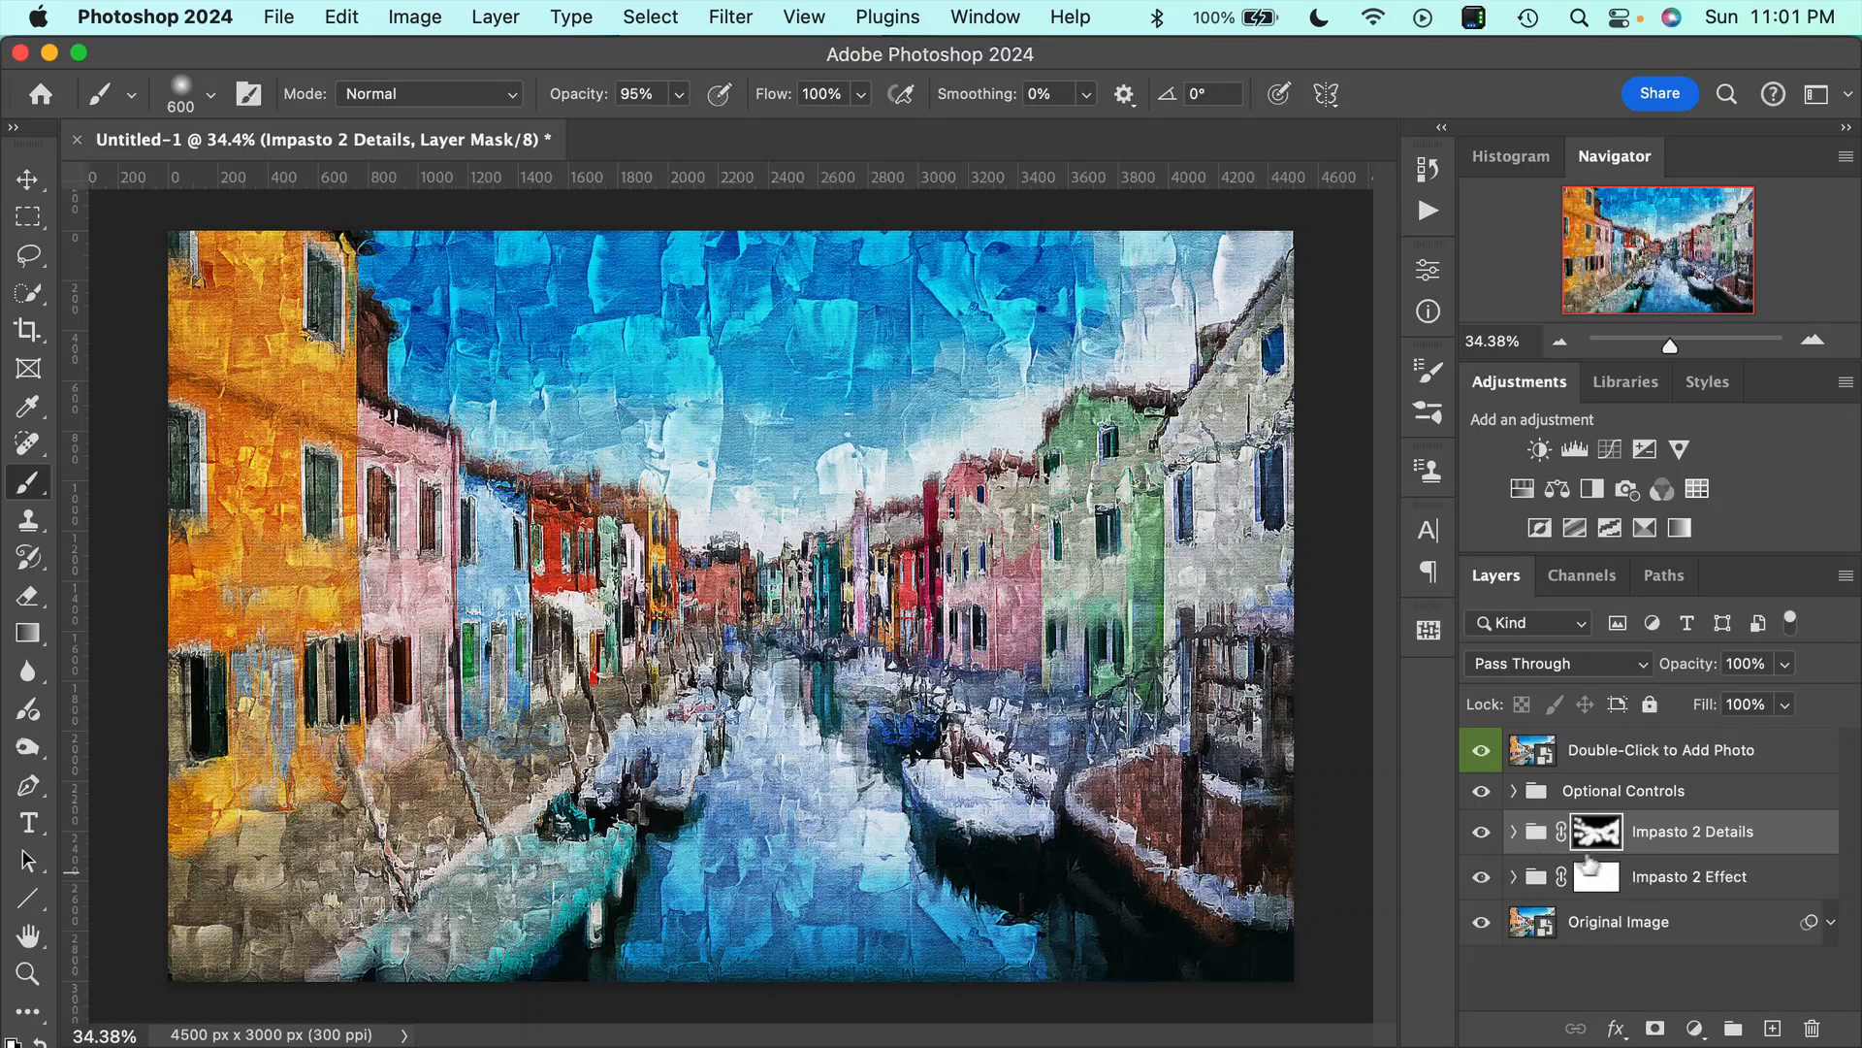
Hide the Impasto 2 Details group and adjust the opacity of the Large Impasto Texture layer inside the Impasto 2 Effect group.
click(1481, 831)
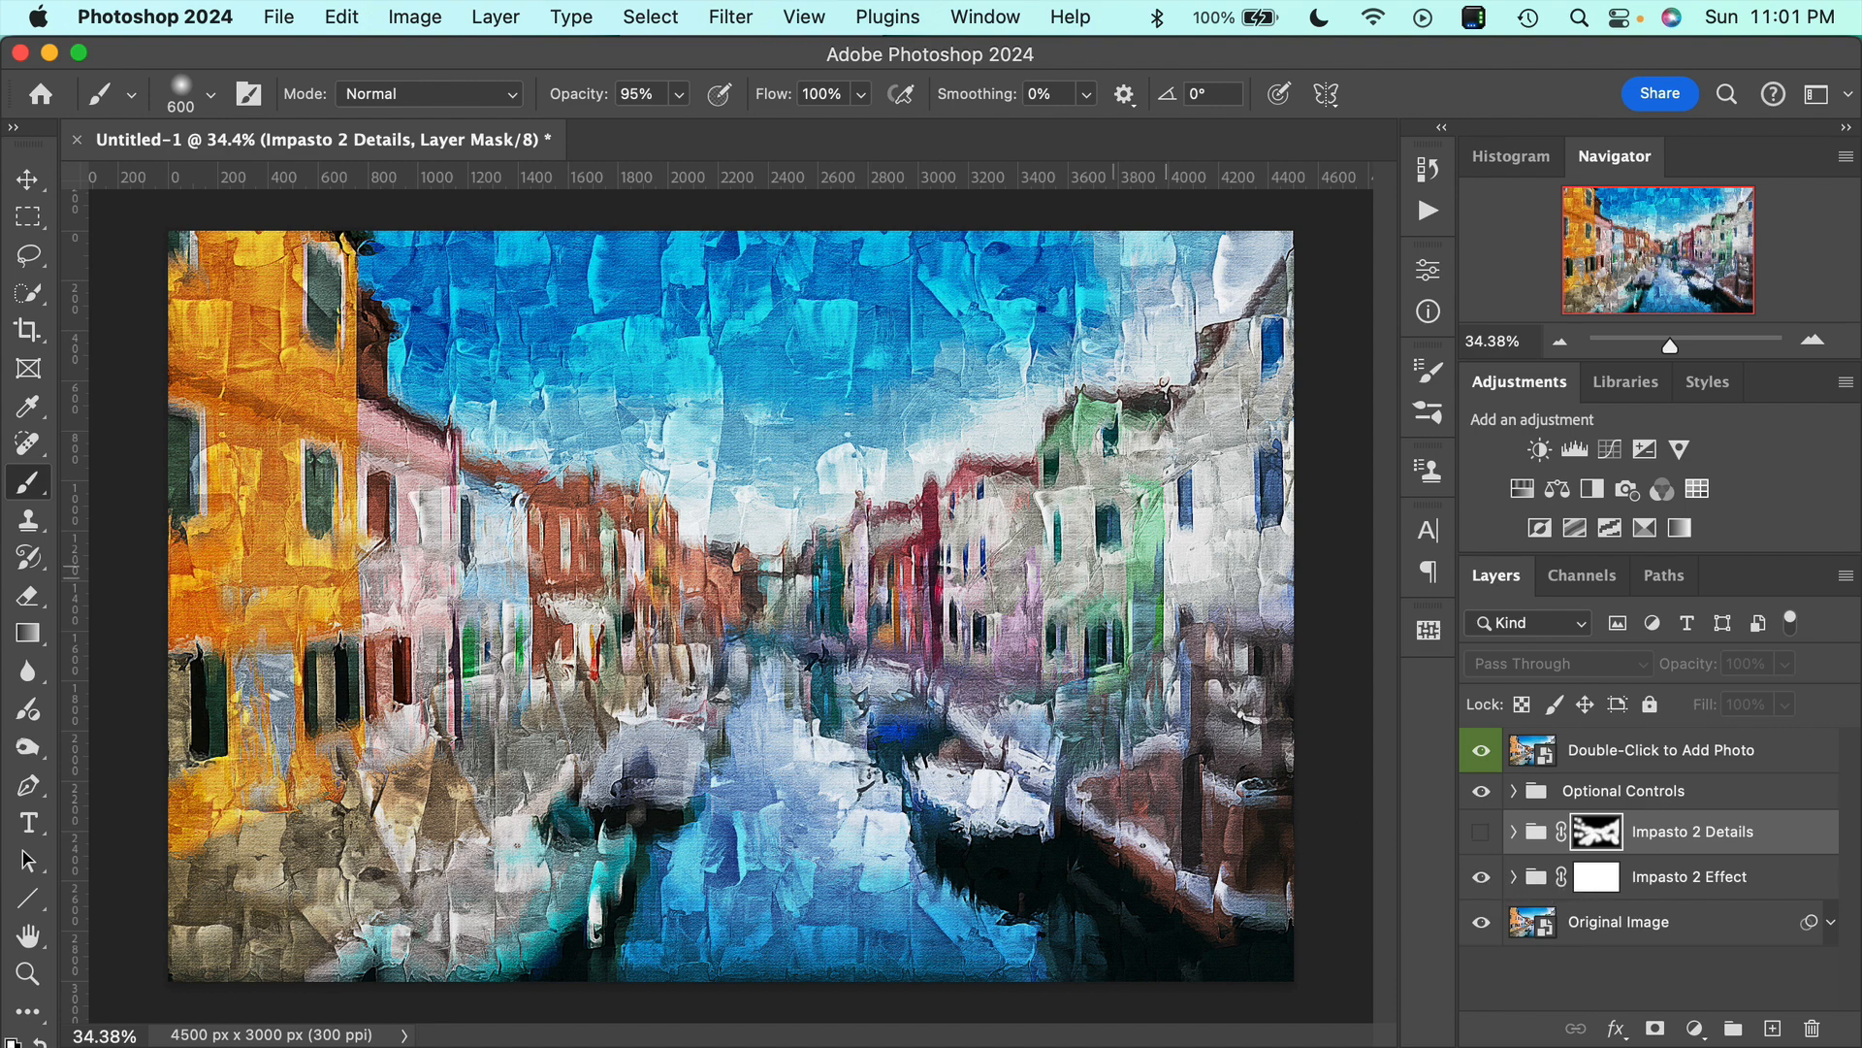
click(1514, 876)
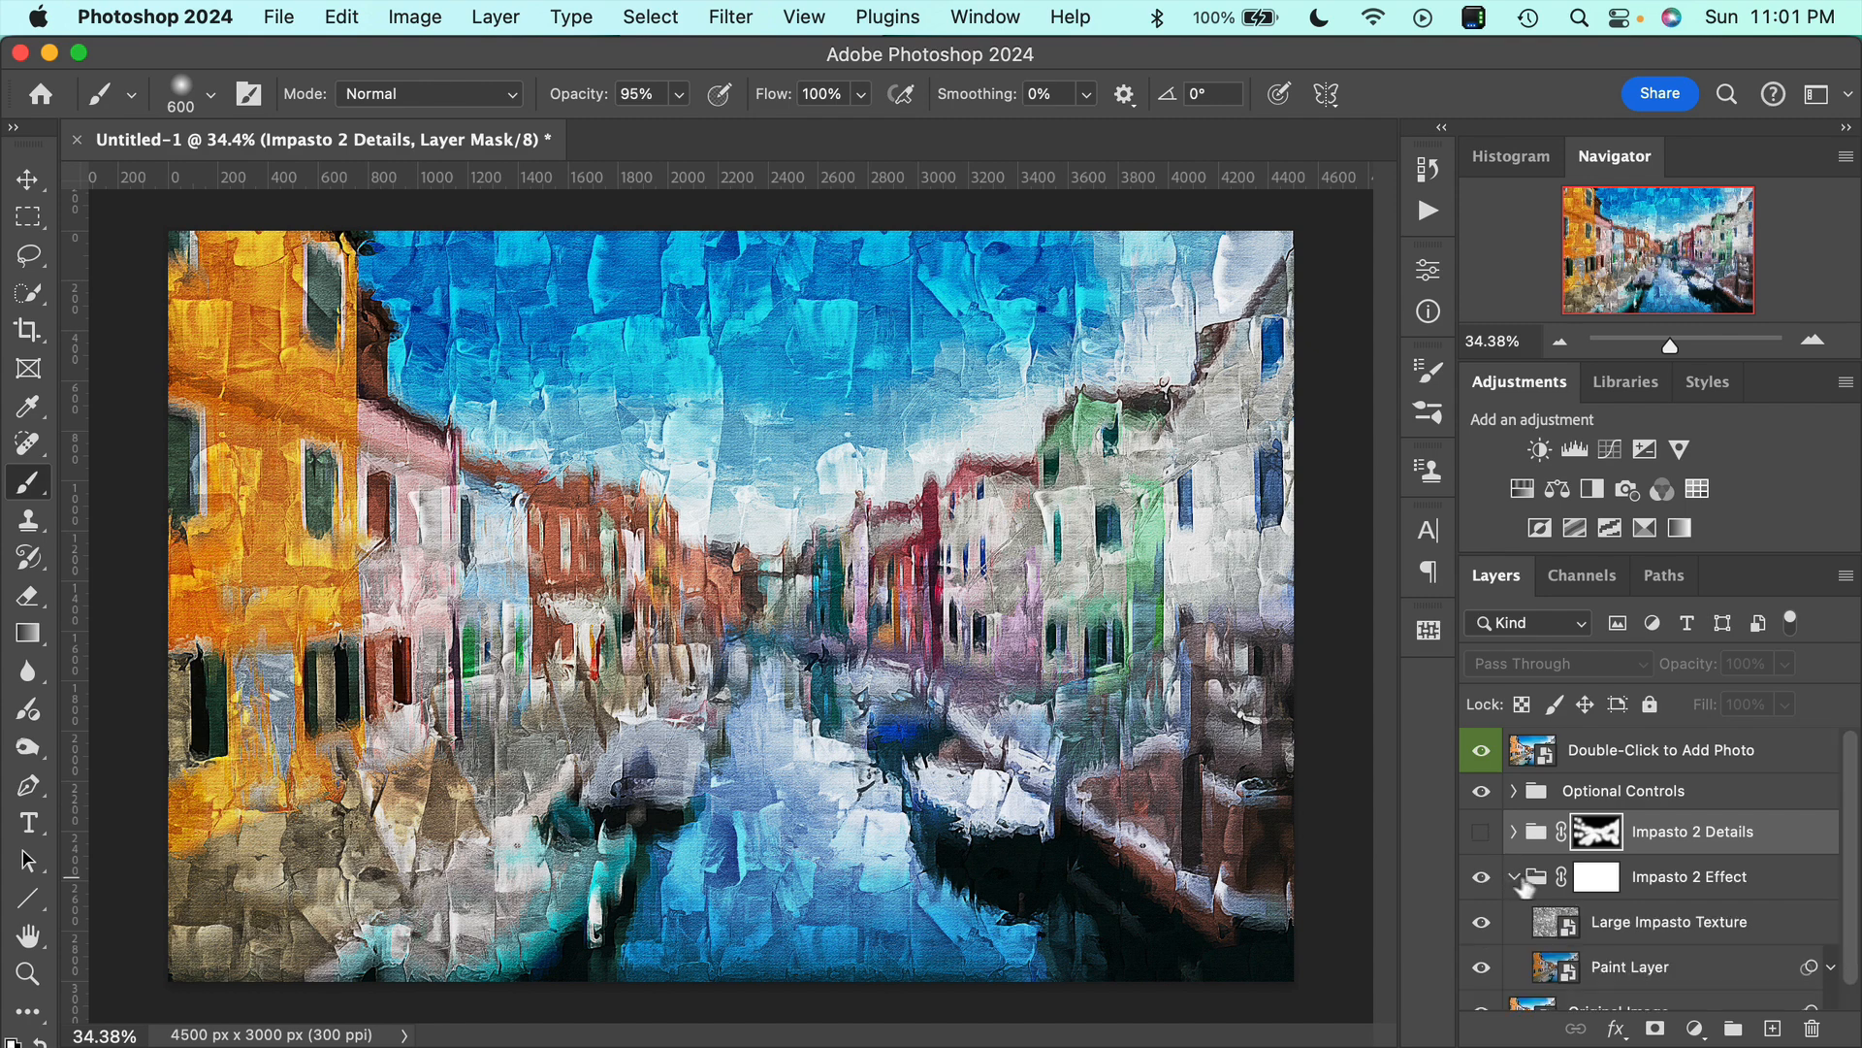
scroll(1530, 885, down, 1)
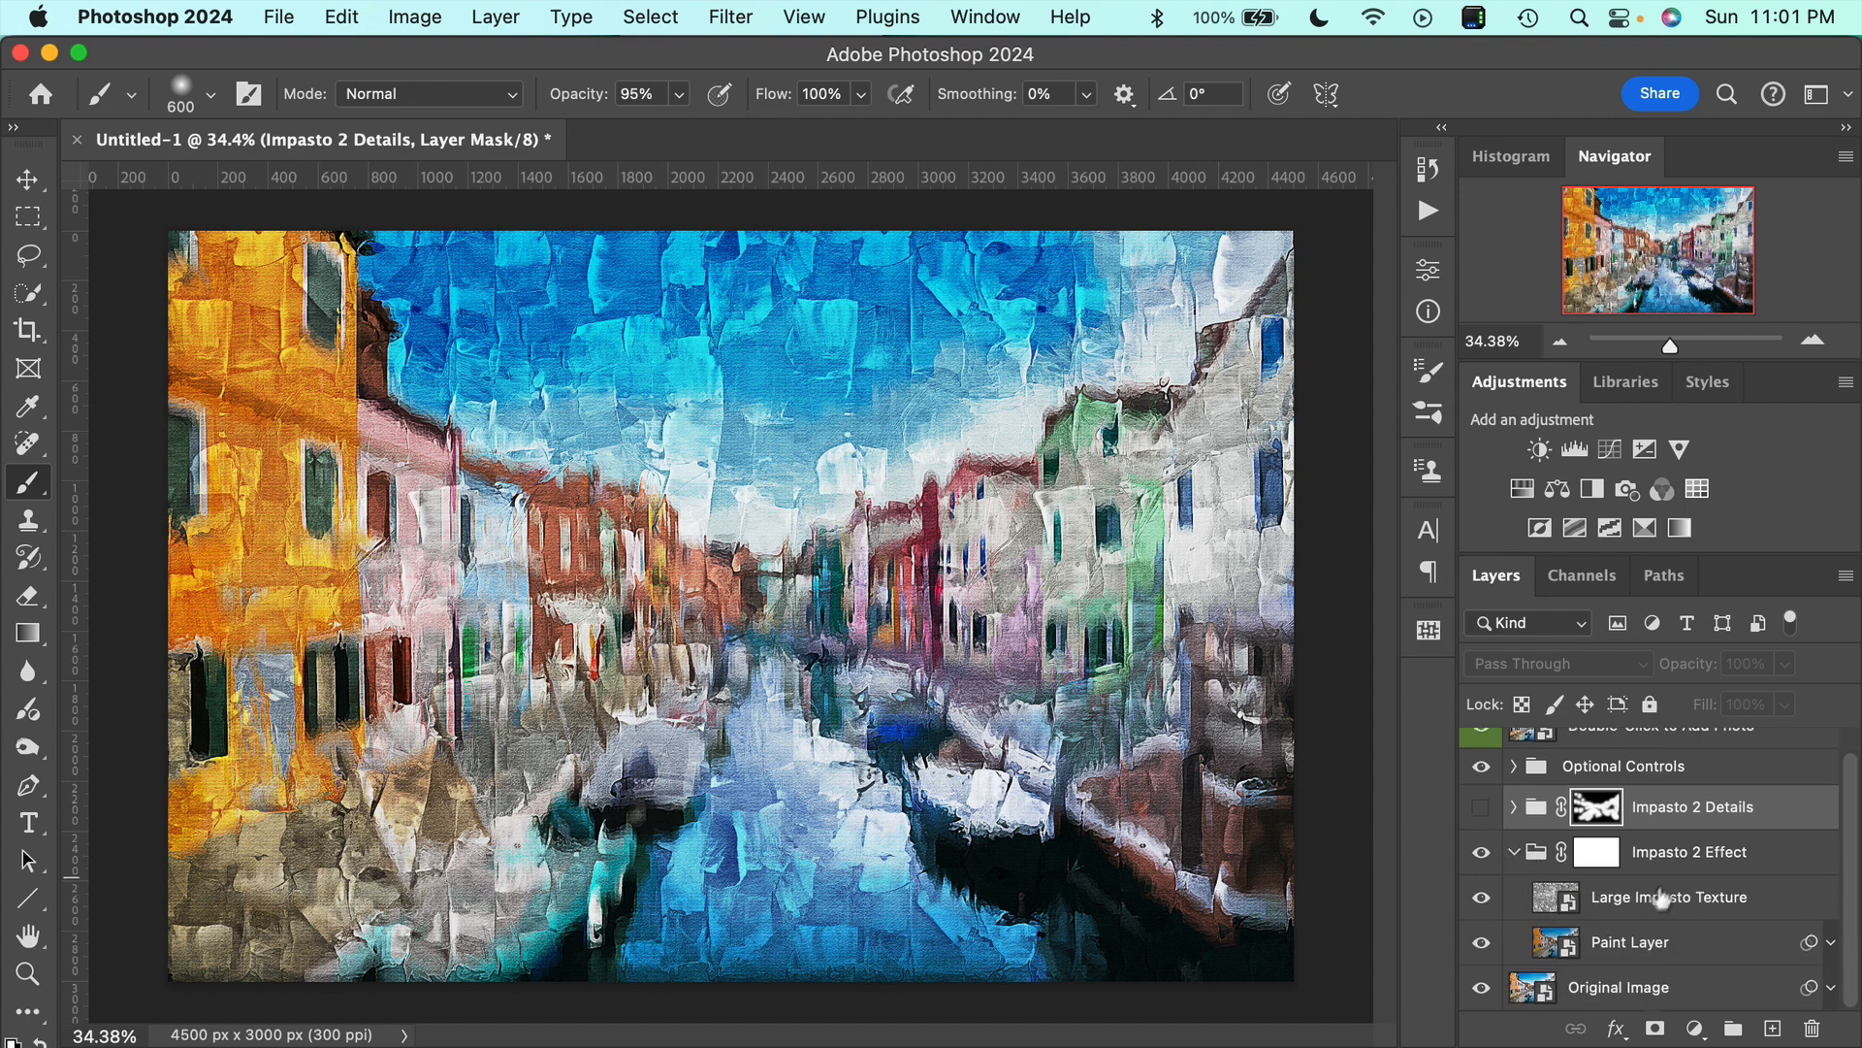
click(1616, 909)
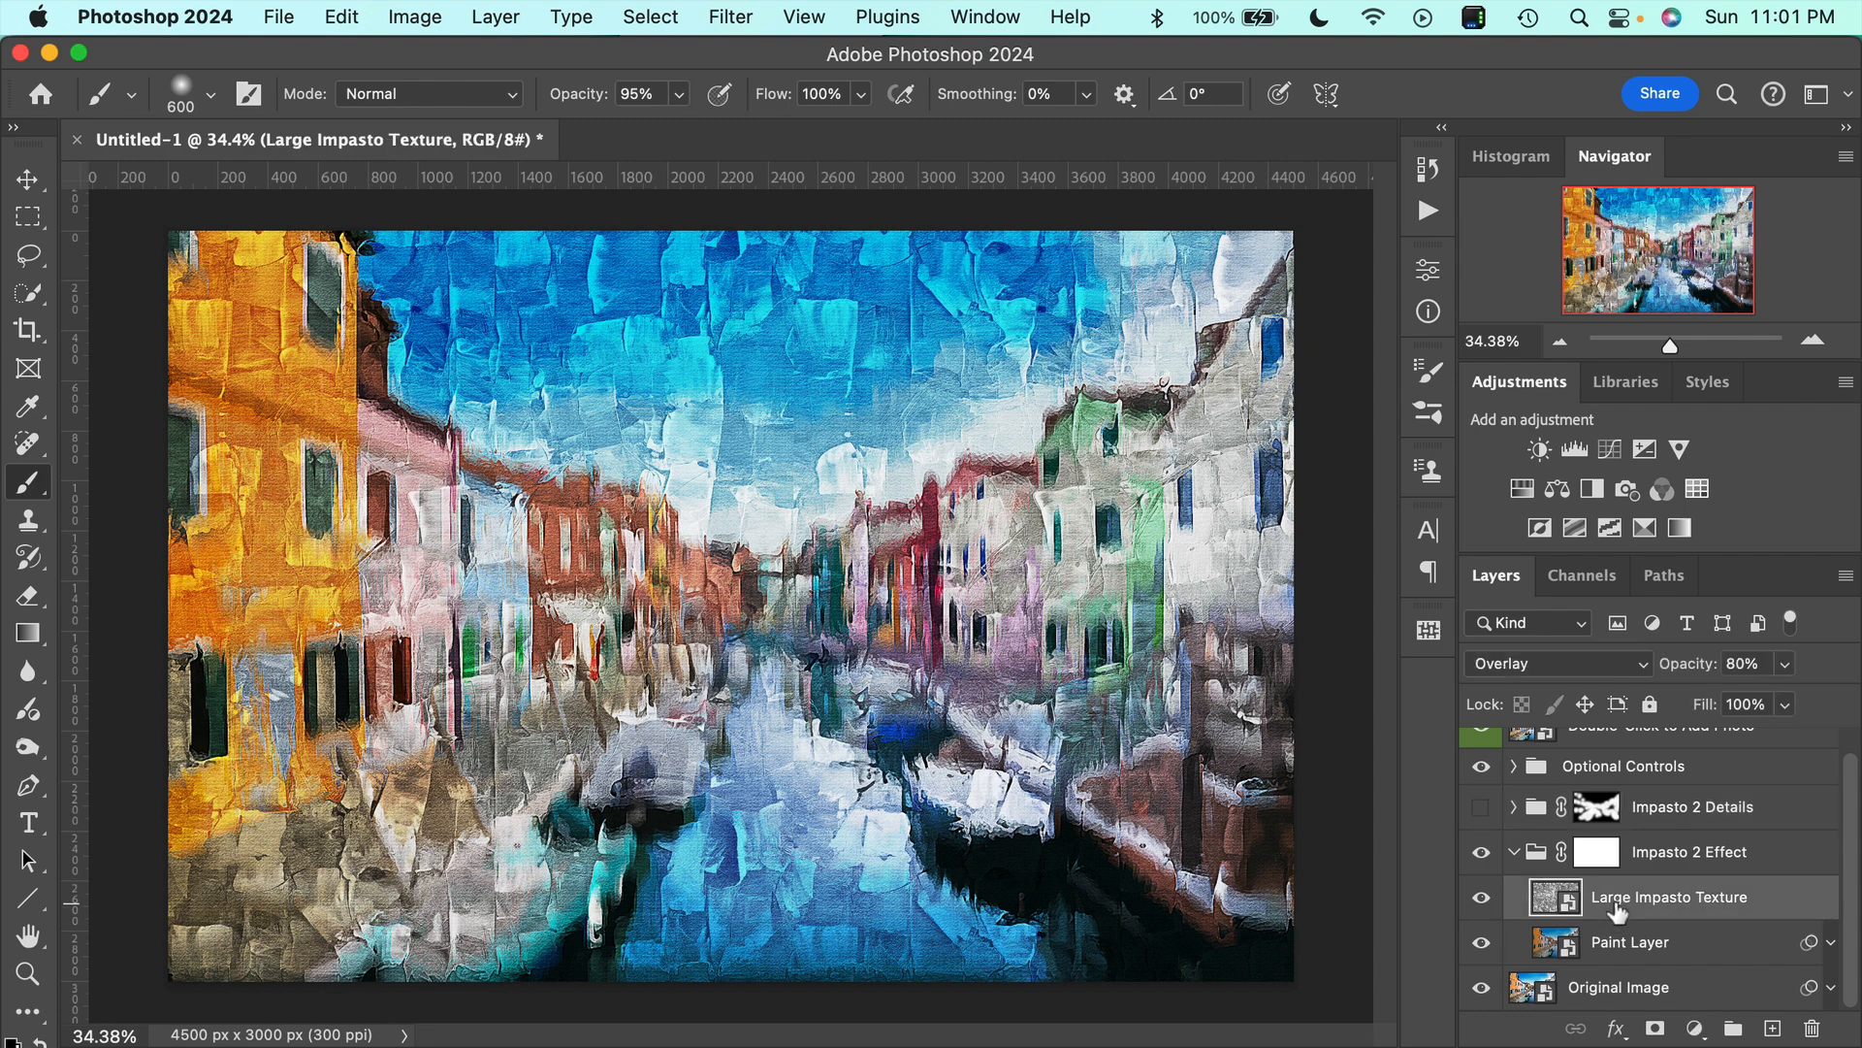
mouse_move(1702, 673)
mouse_down()
mouse_move(1651, 673)
mouse_move(1764, 684)
mouse_move(1683, 679)
mouse_move(1736, 685)
mouse_up()
click(1515, 853)
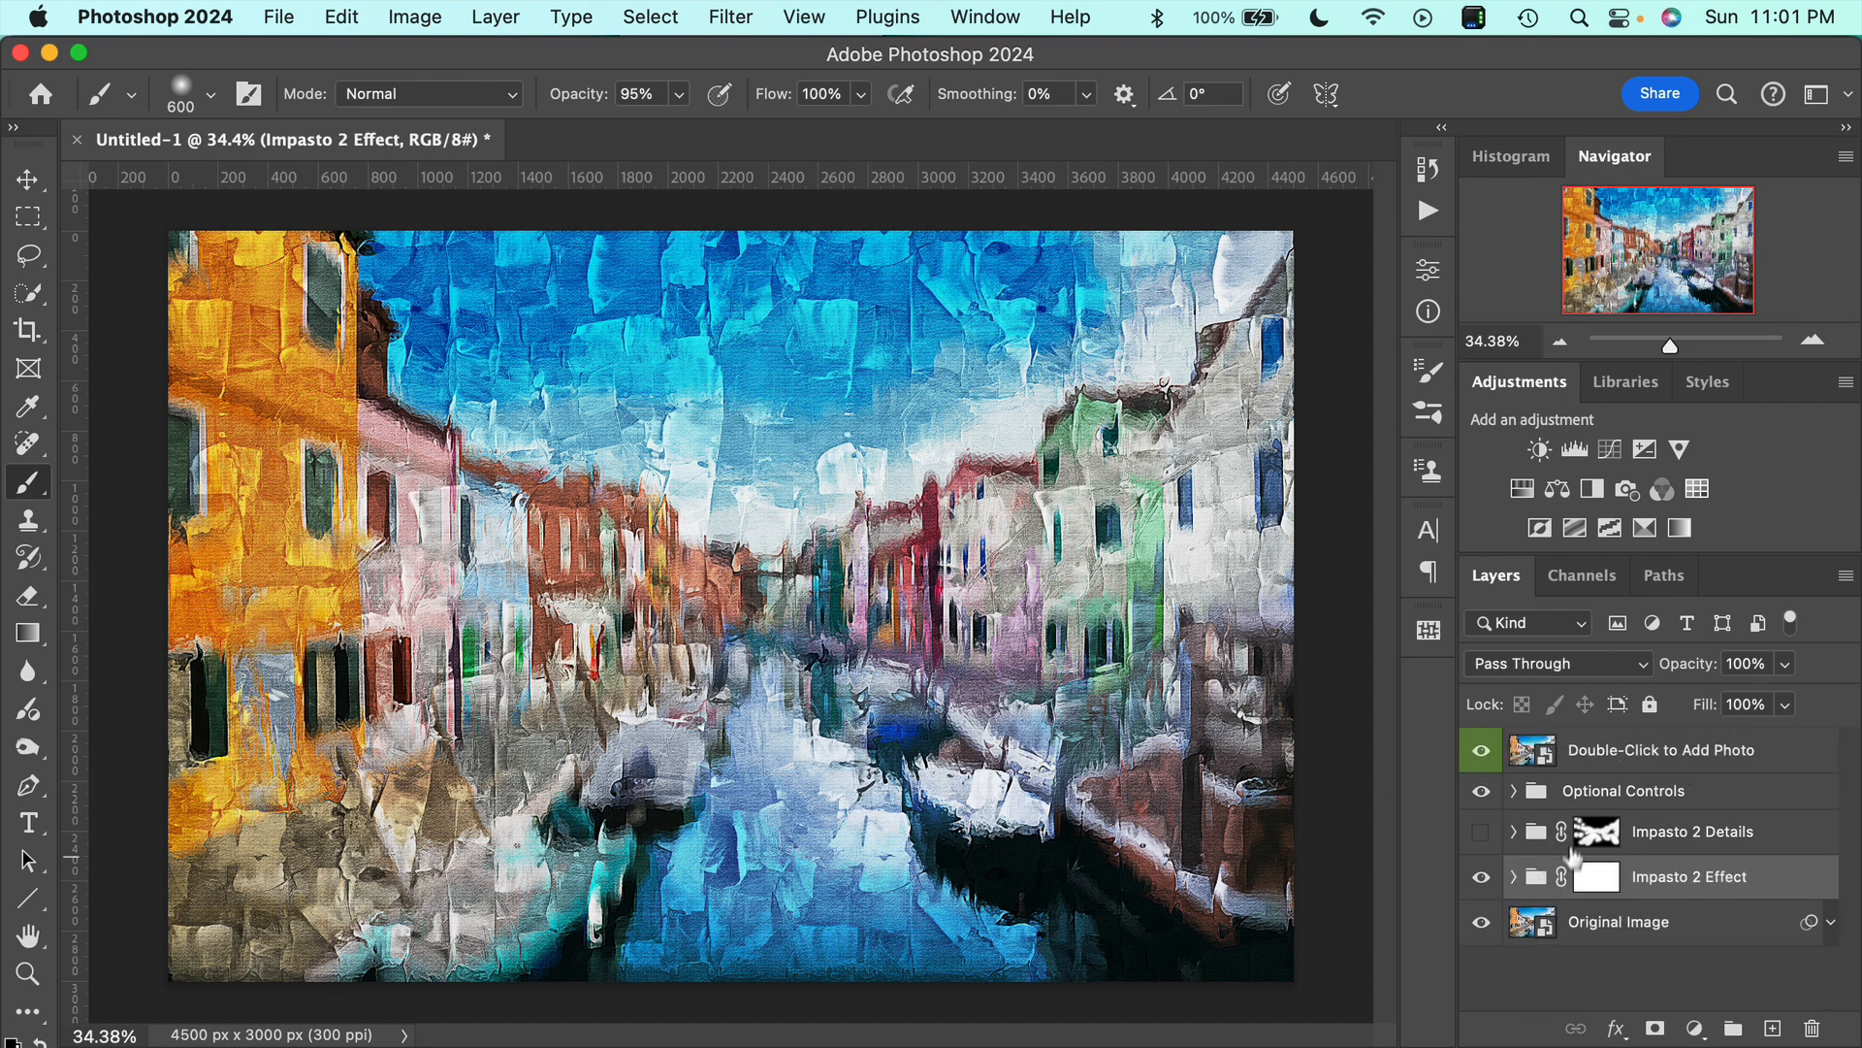
Show the Impasto 2 Details group and compare the painting with its Small Impasto Texture layer hidden and shown.
click(1480, 832)
click(1513, 834)
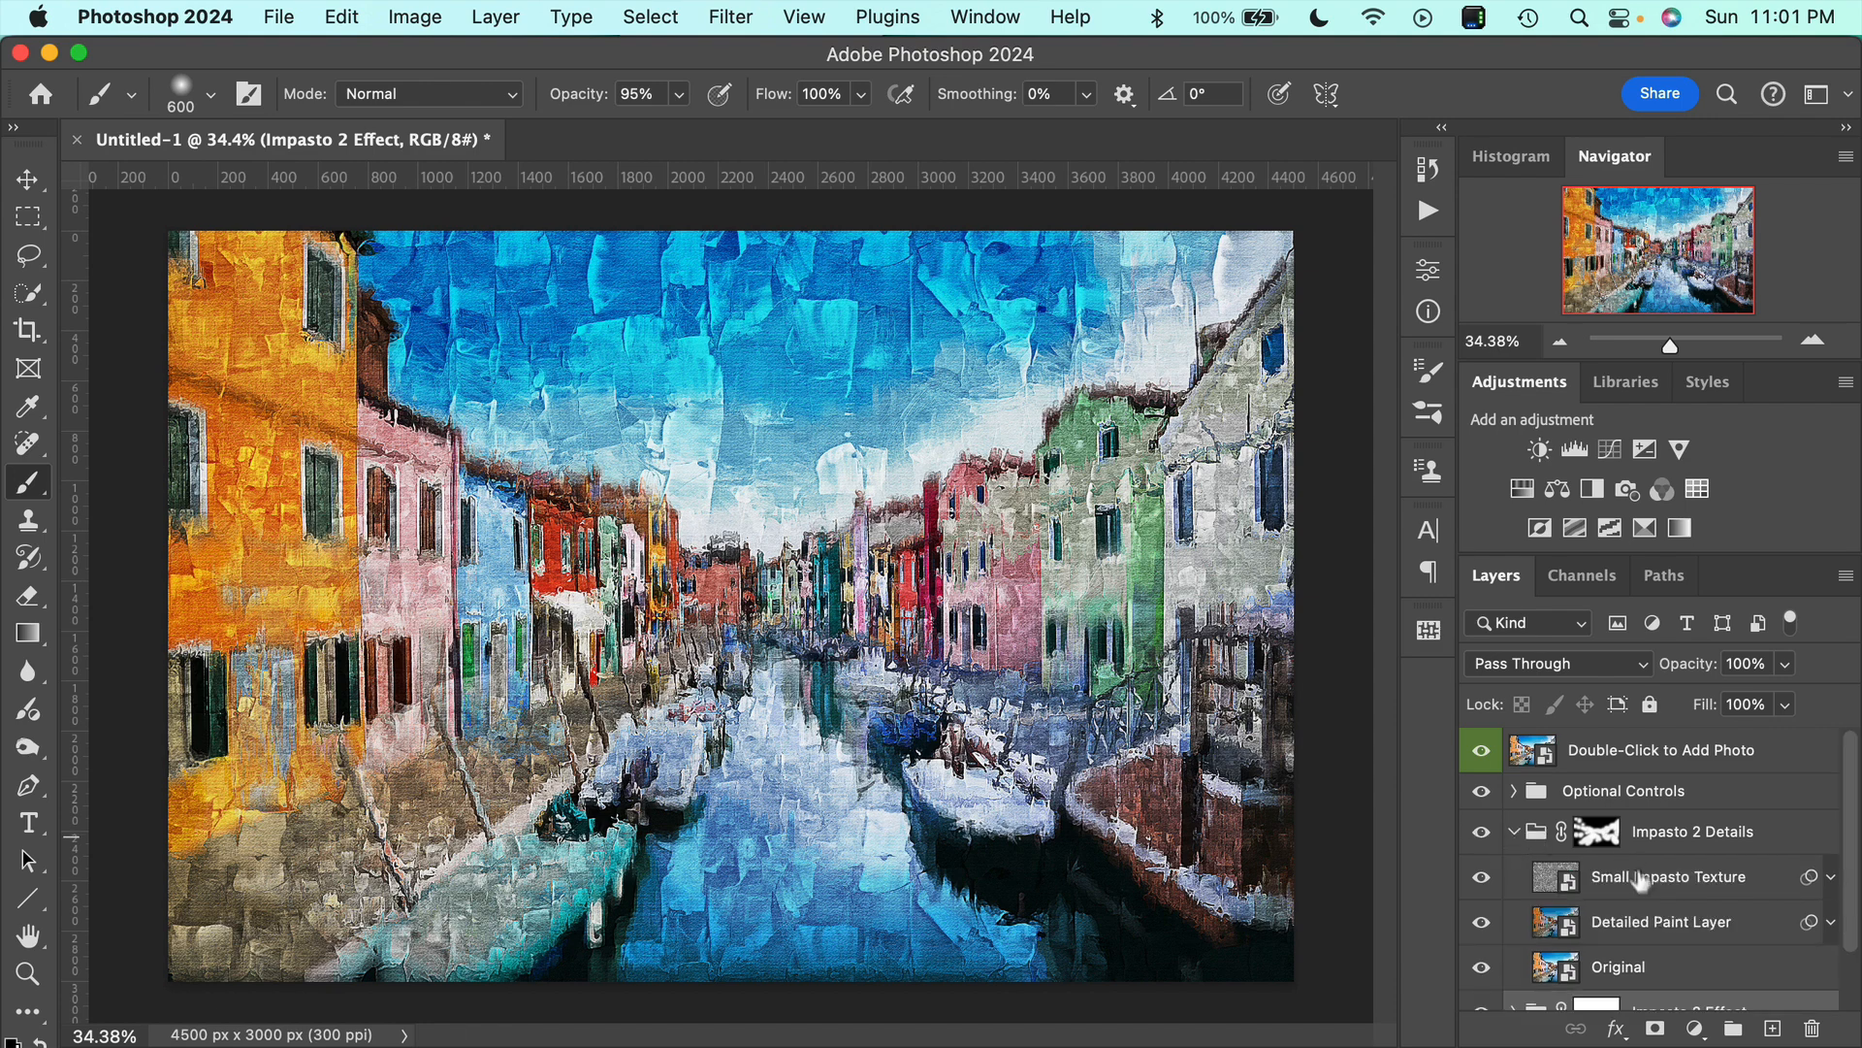
click(1636, 884)
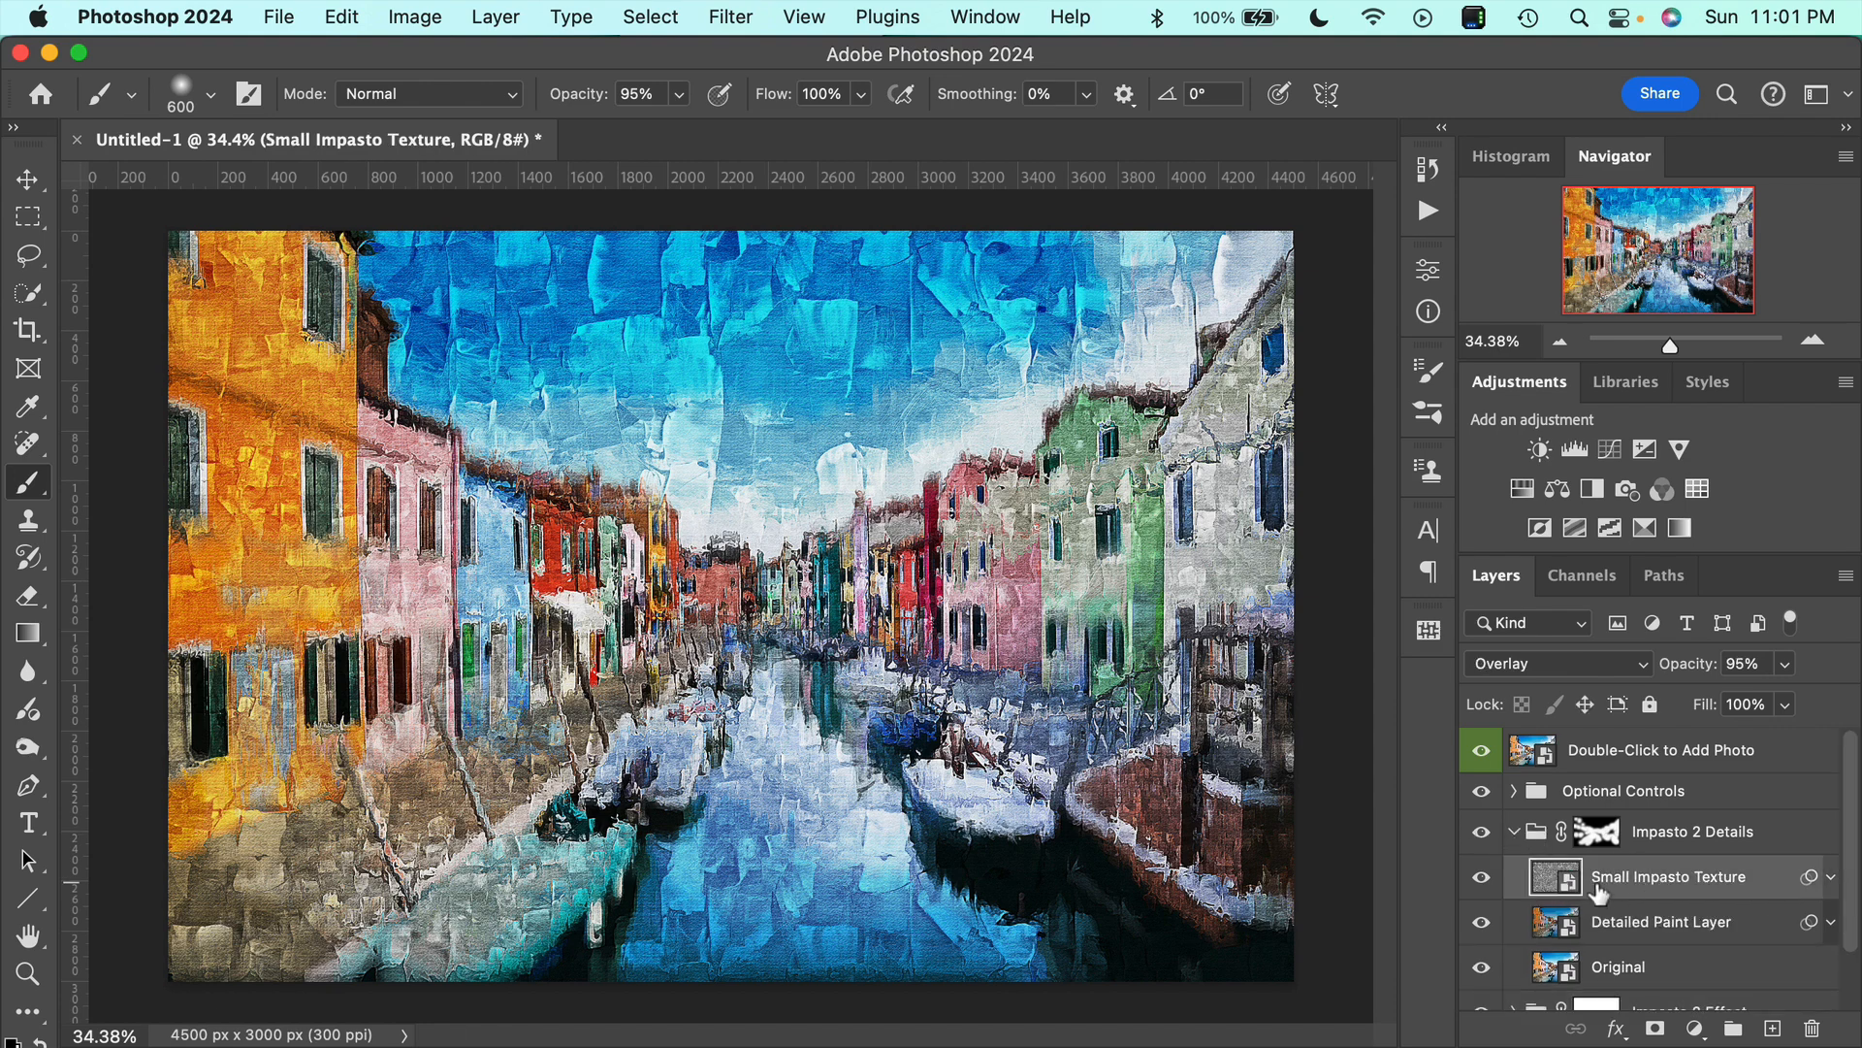
click(1483, 880)
click(1482, 880)
click(1482, 880)
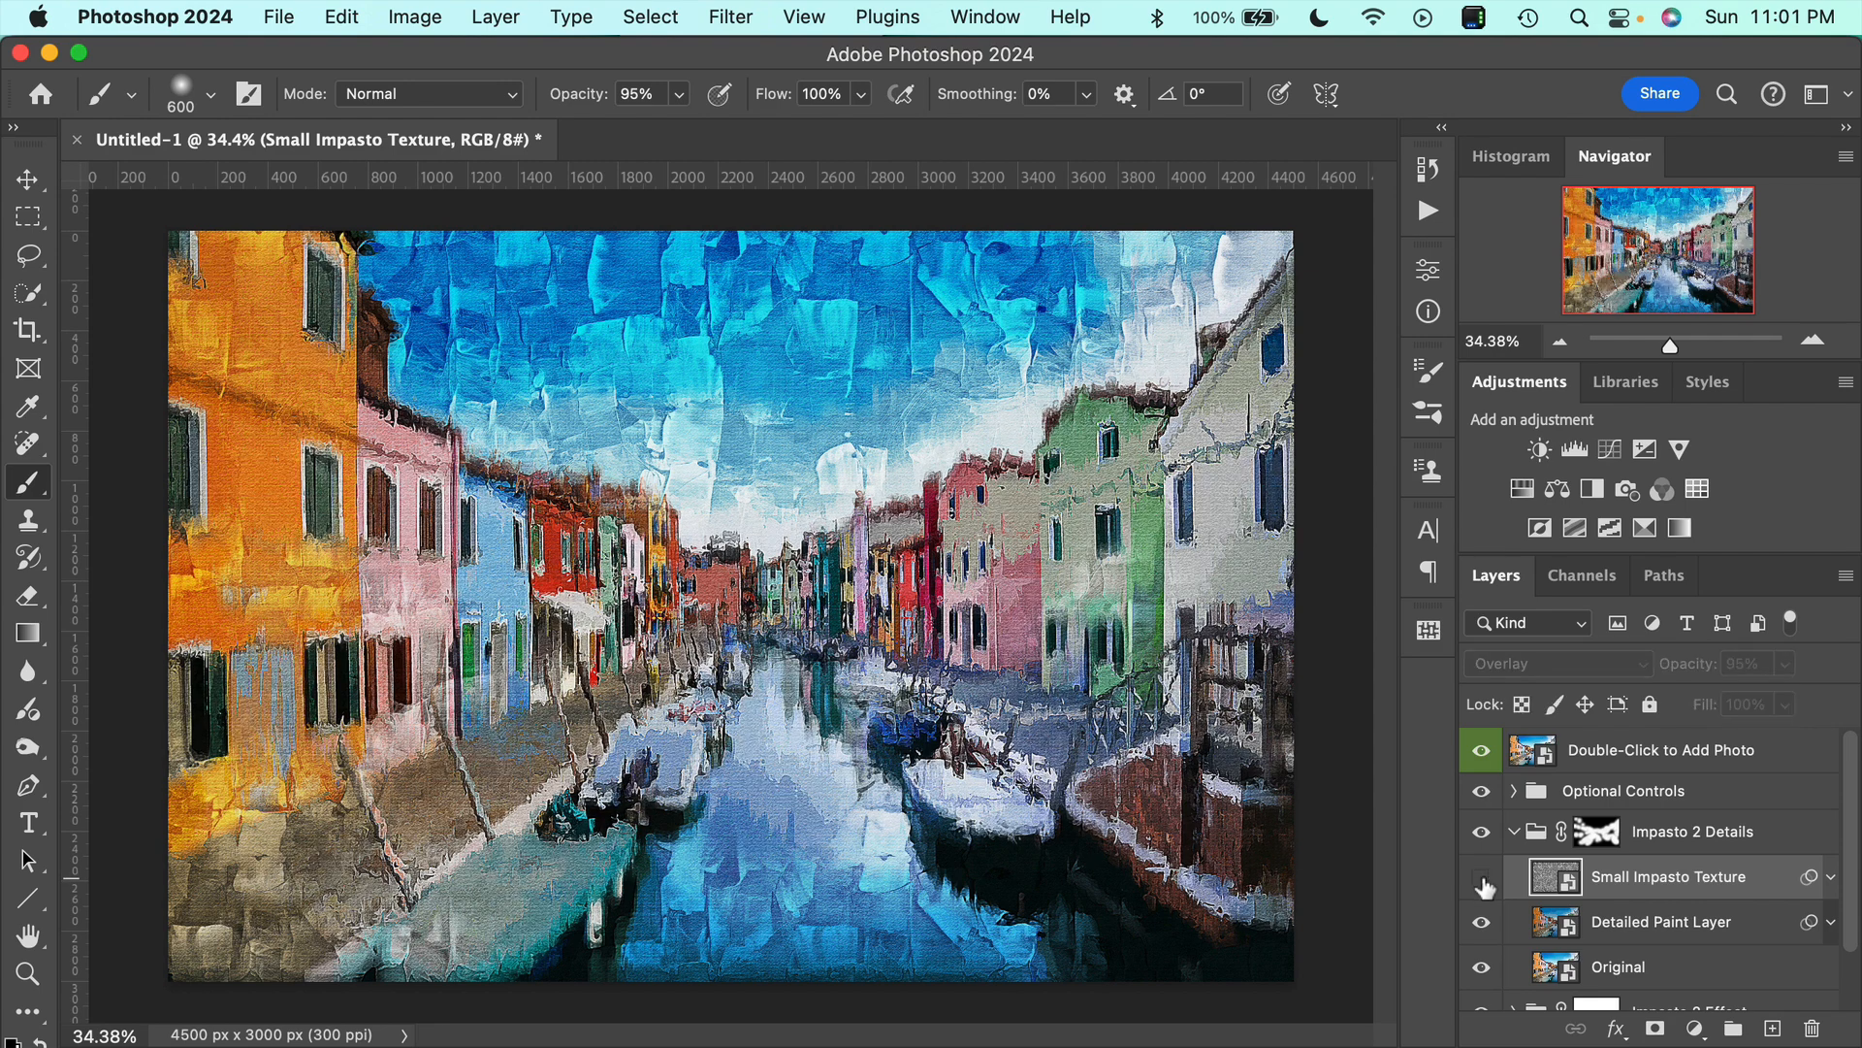
click(1482, 880)
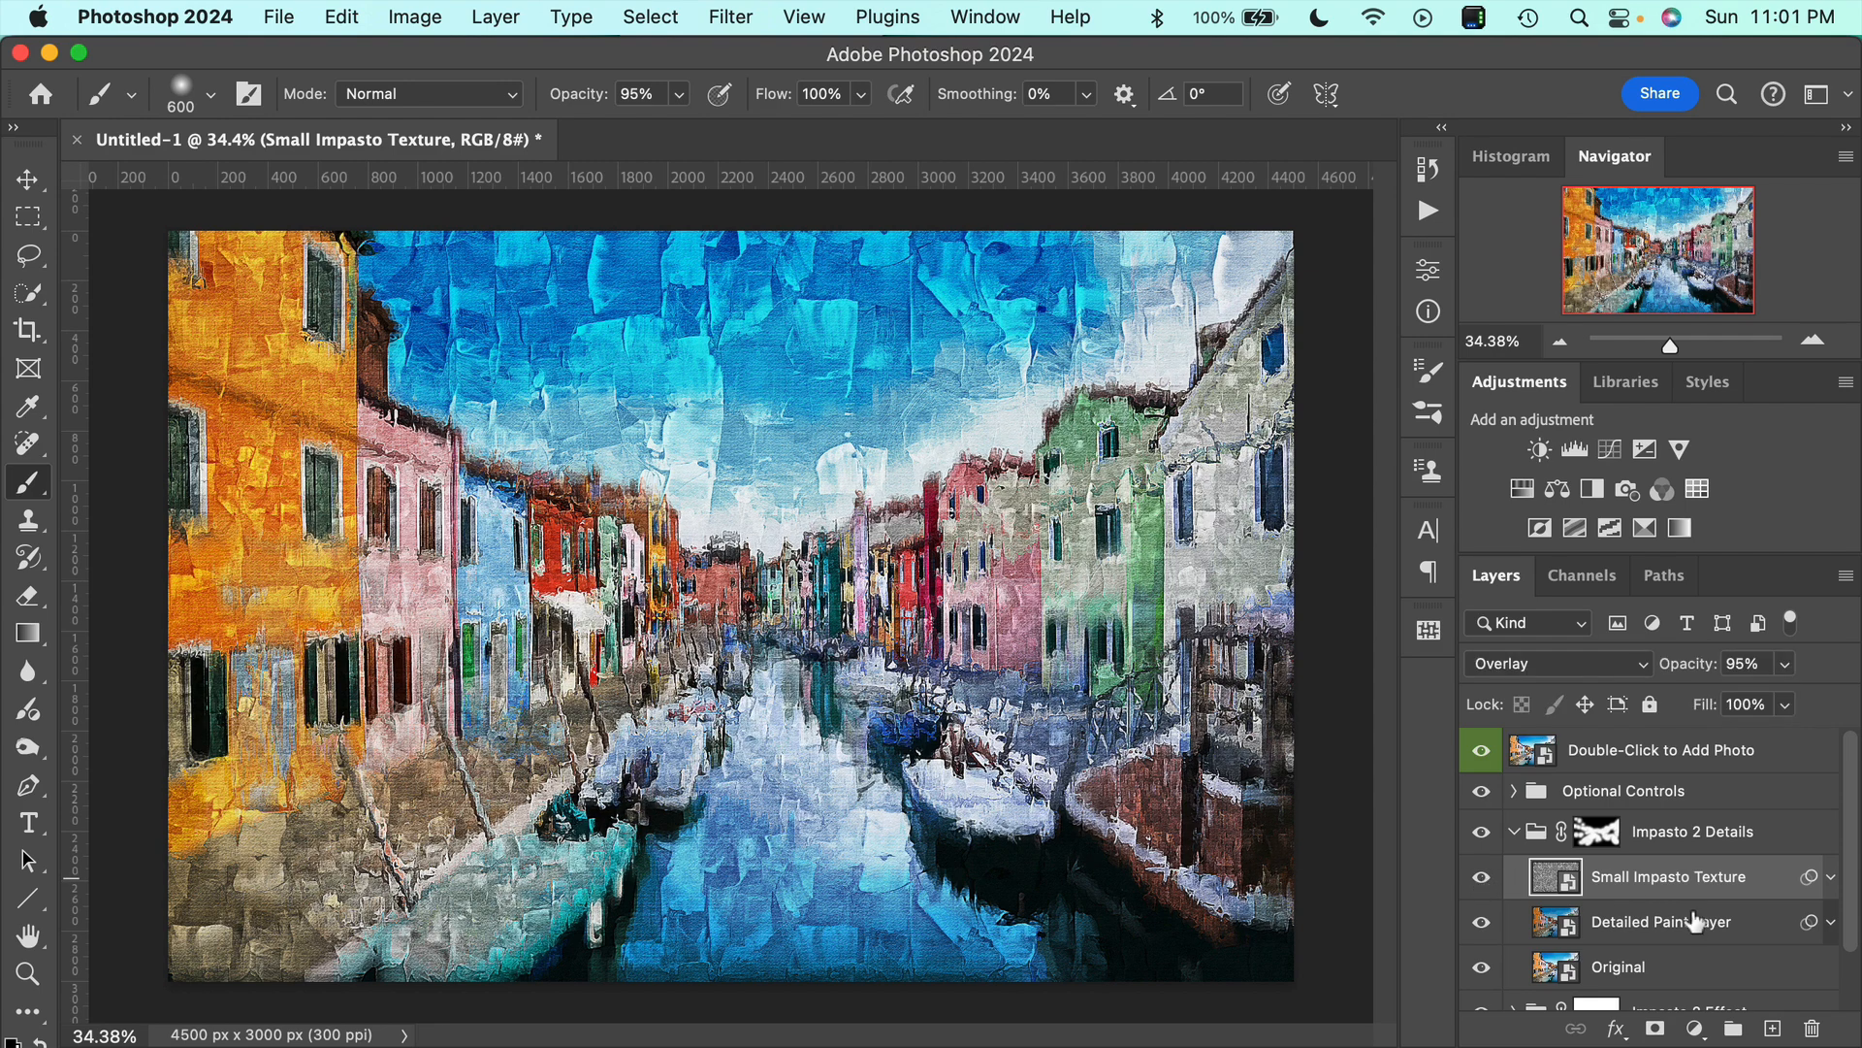
Inspect the Detailed Paint Layer inside the Impasto 2 Details group and collapse the group.
scroll(1688, 916, down, 2)
click(1665, 858)
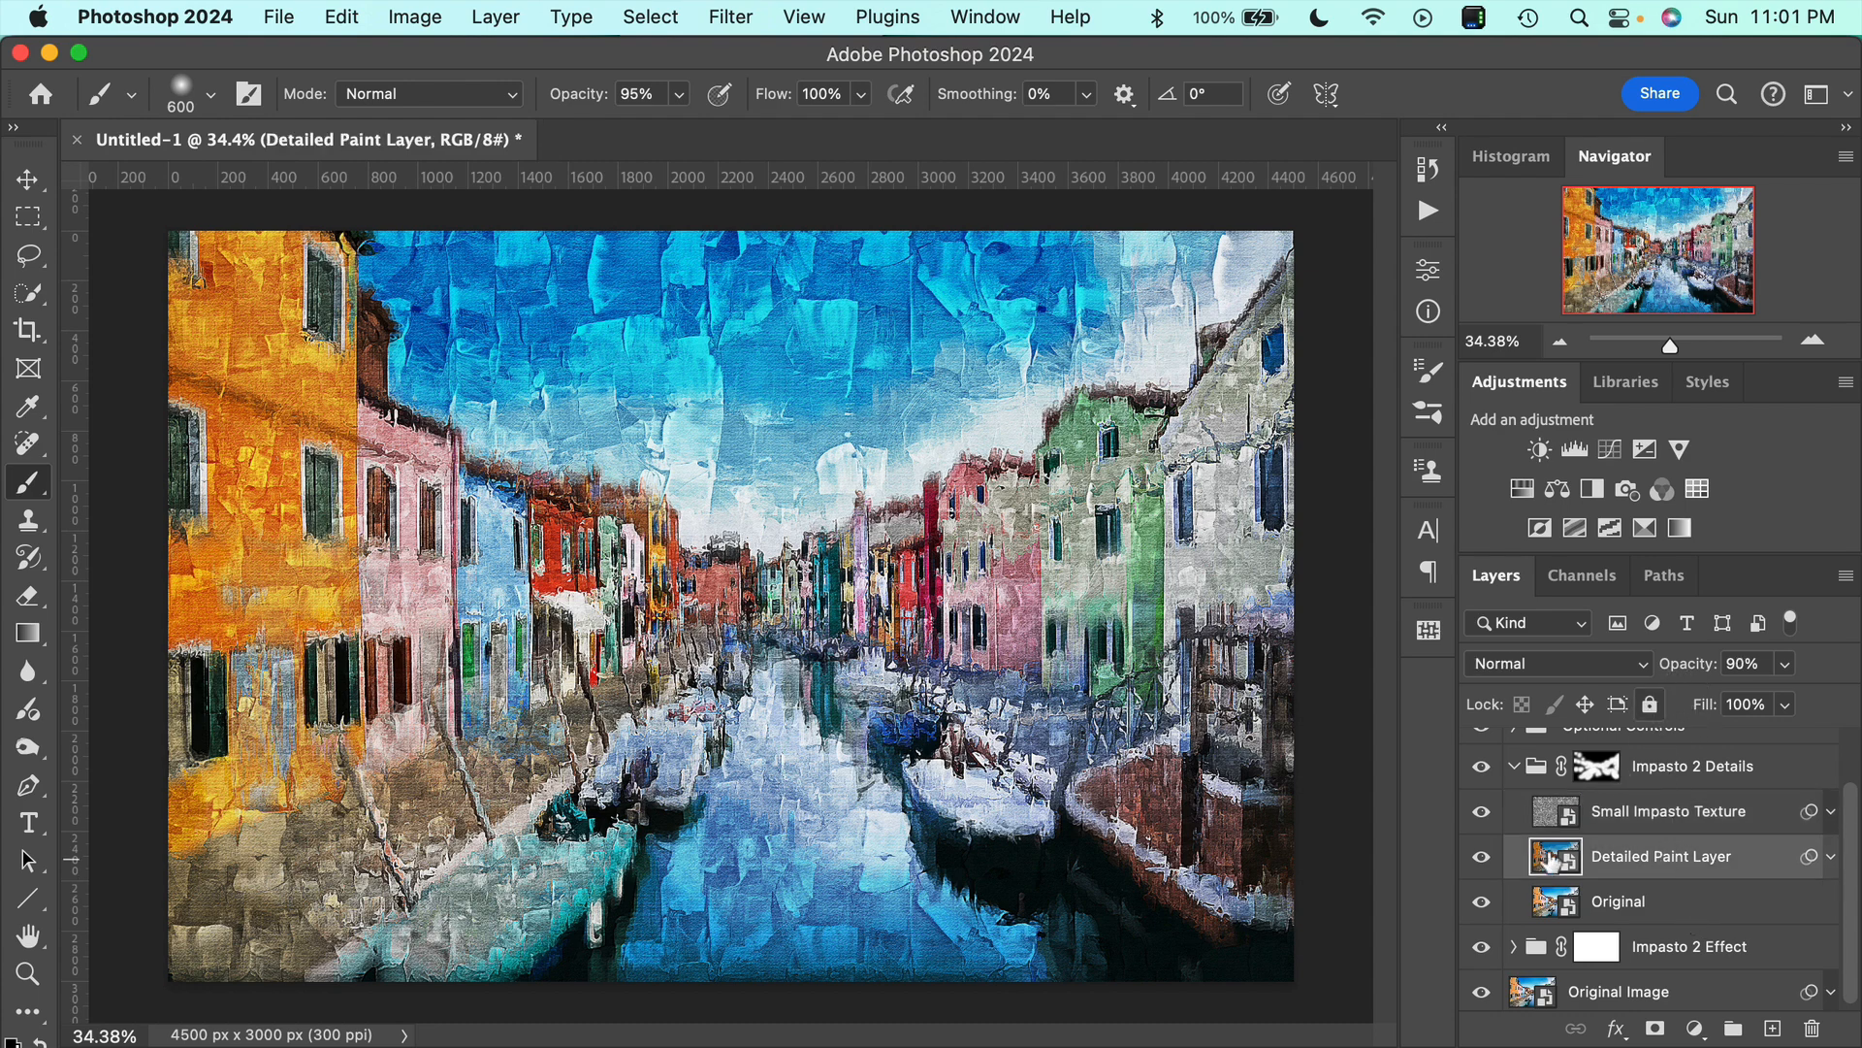
click(1514, 774)
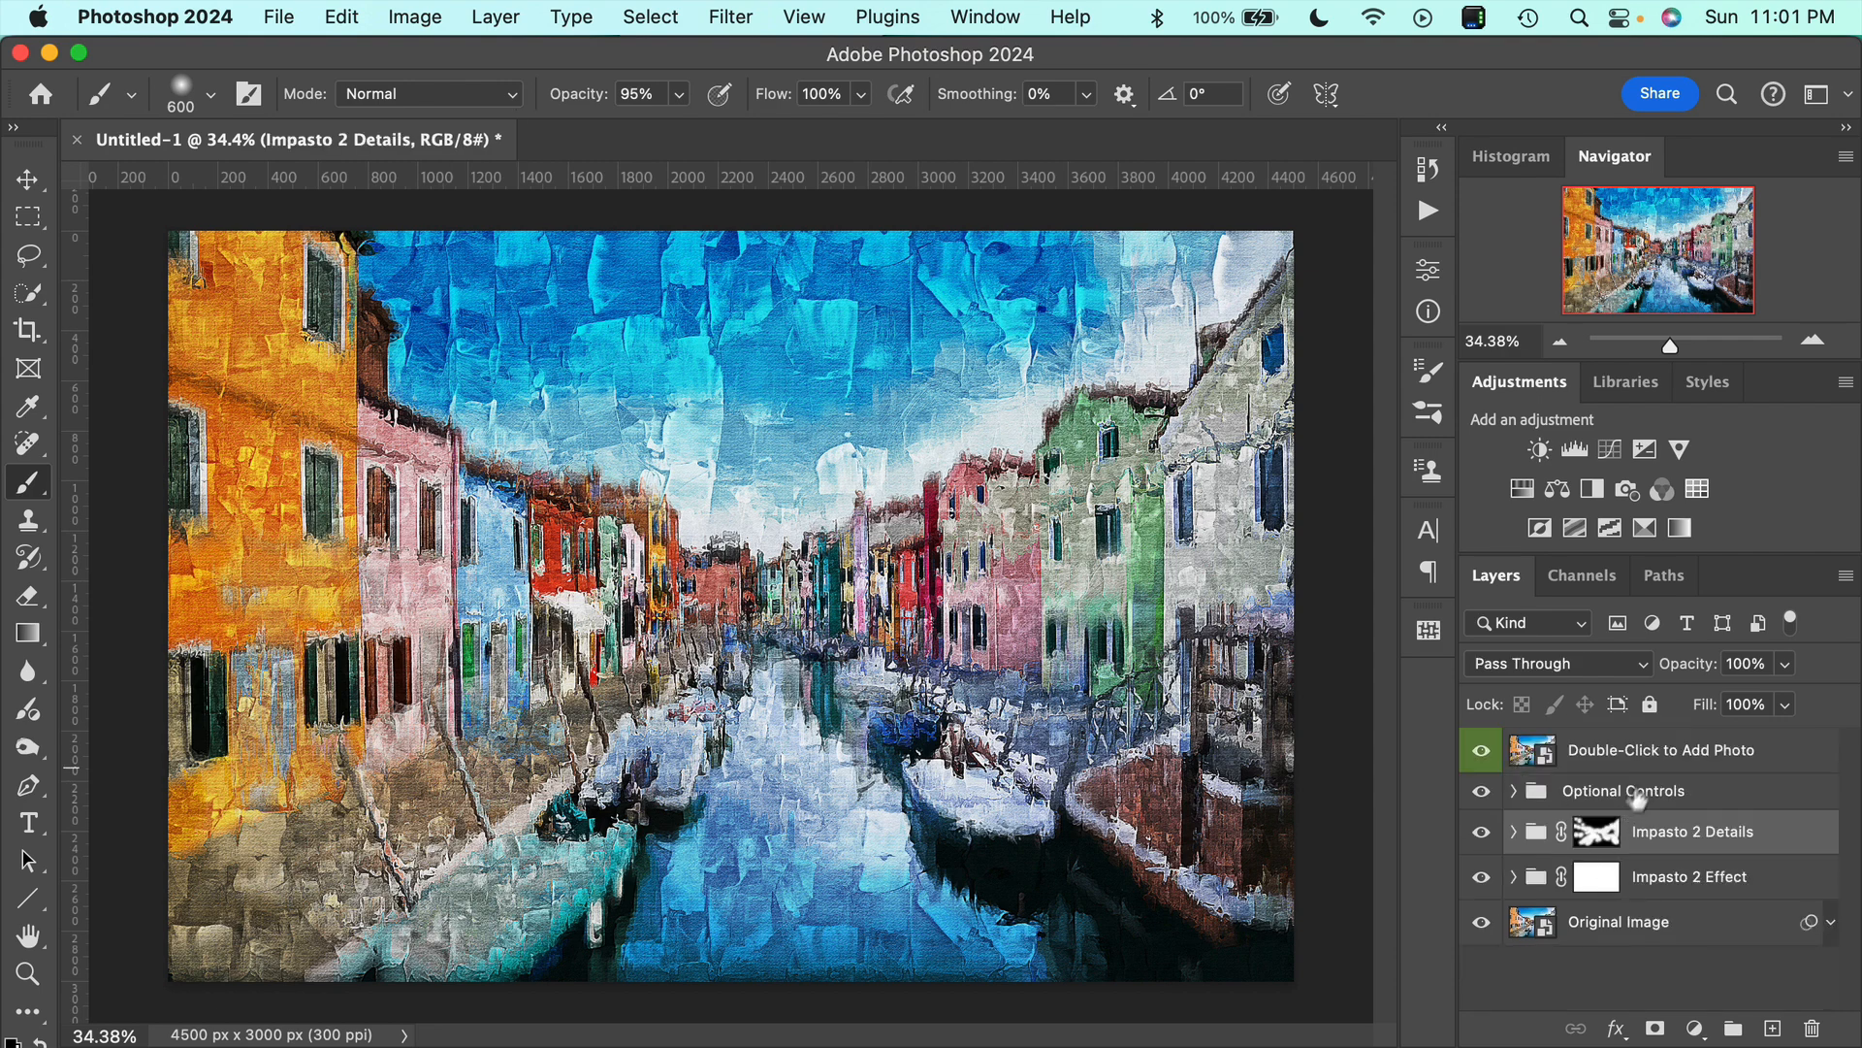
Expand the Toning group inside Optional Controls and preview the Darken Image and Brighten Image adjustments one at a time.
click(1514, 800)
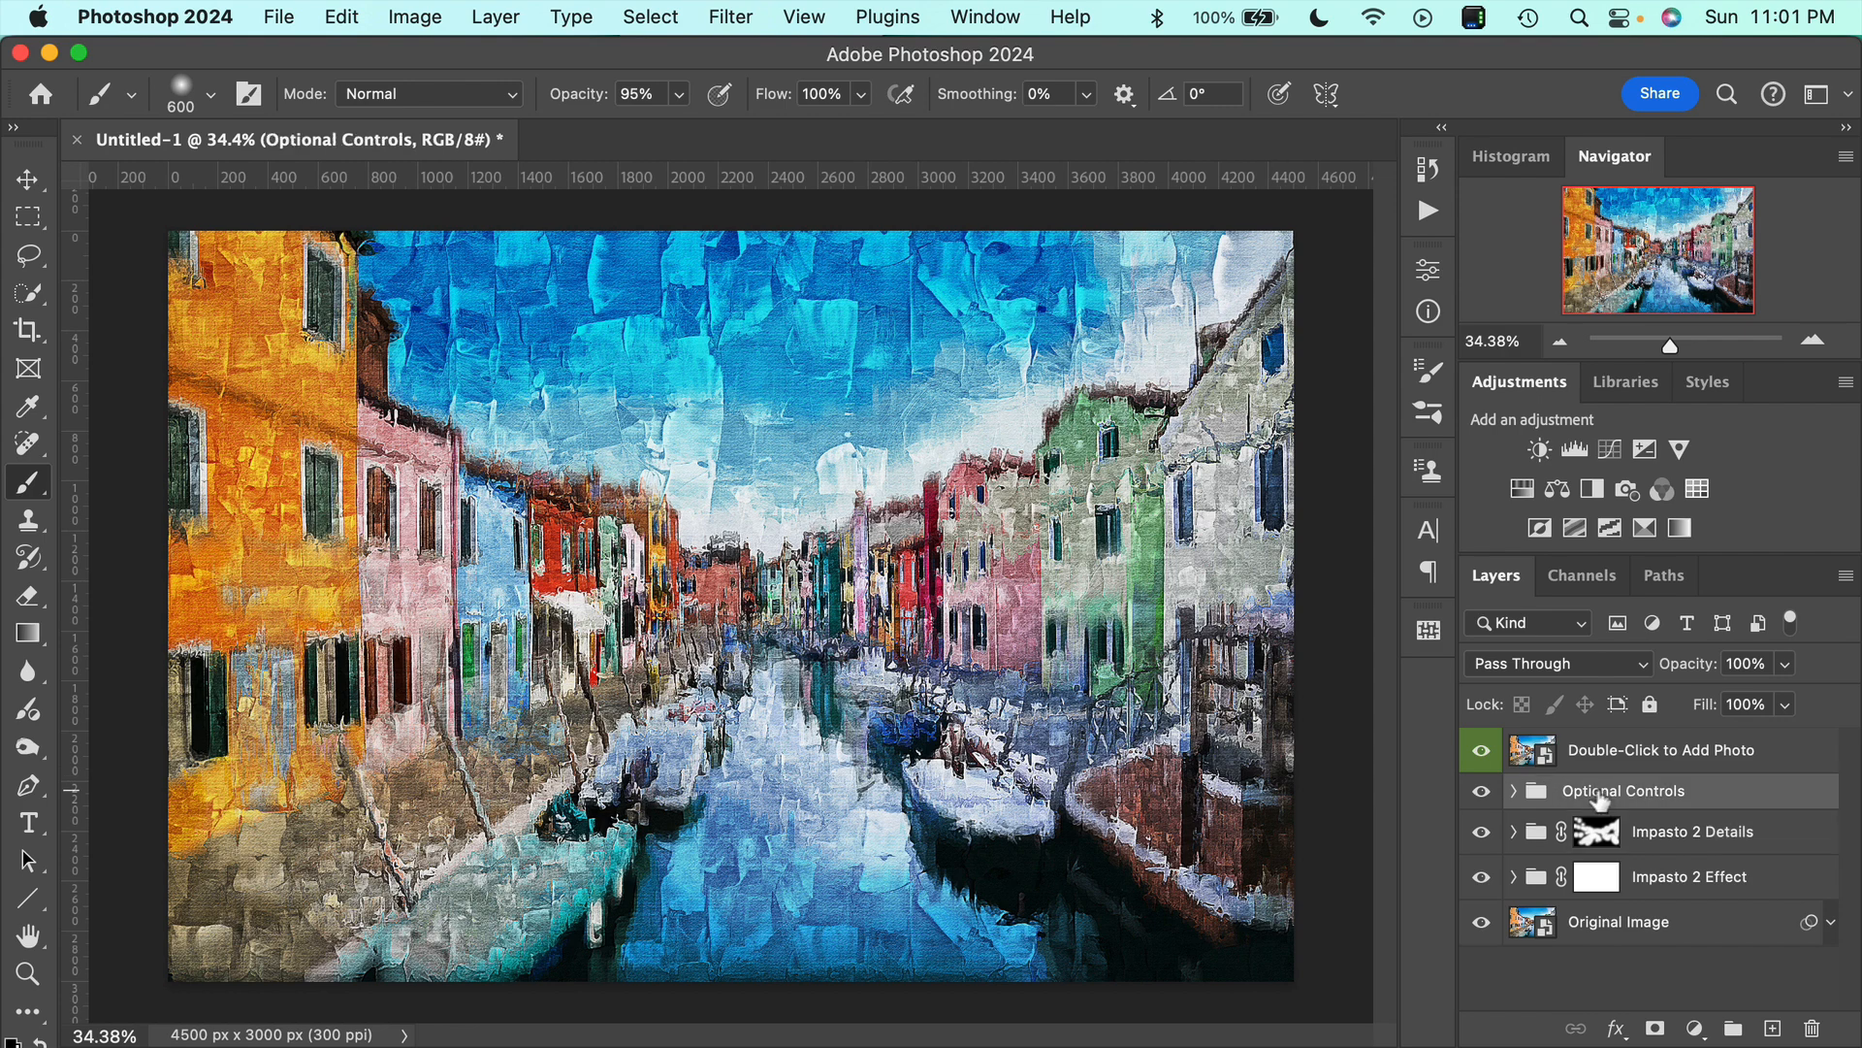
click(1513, 794)
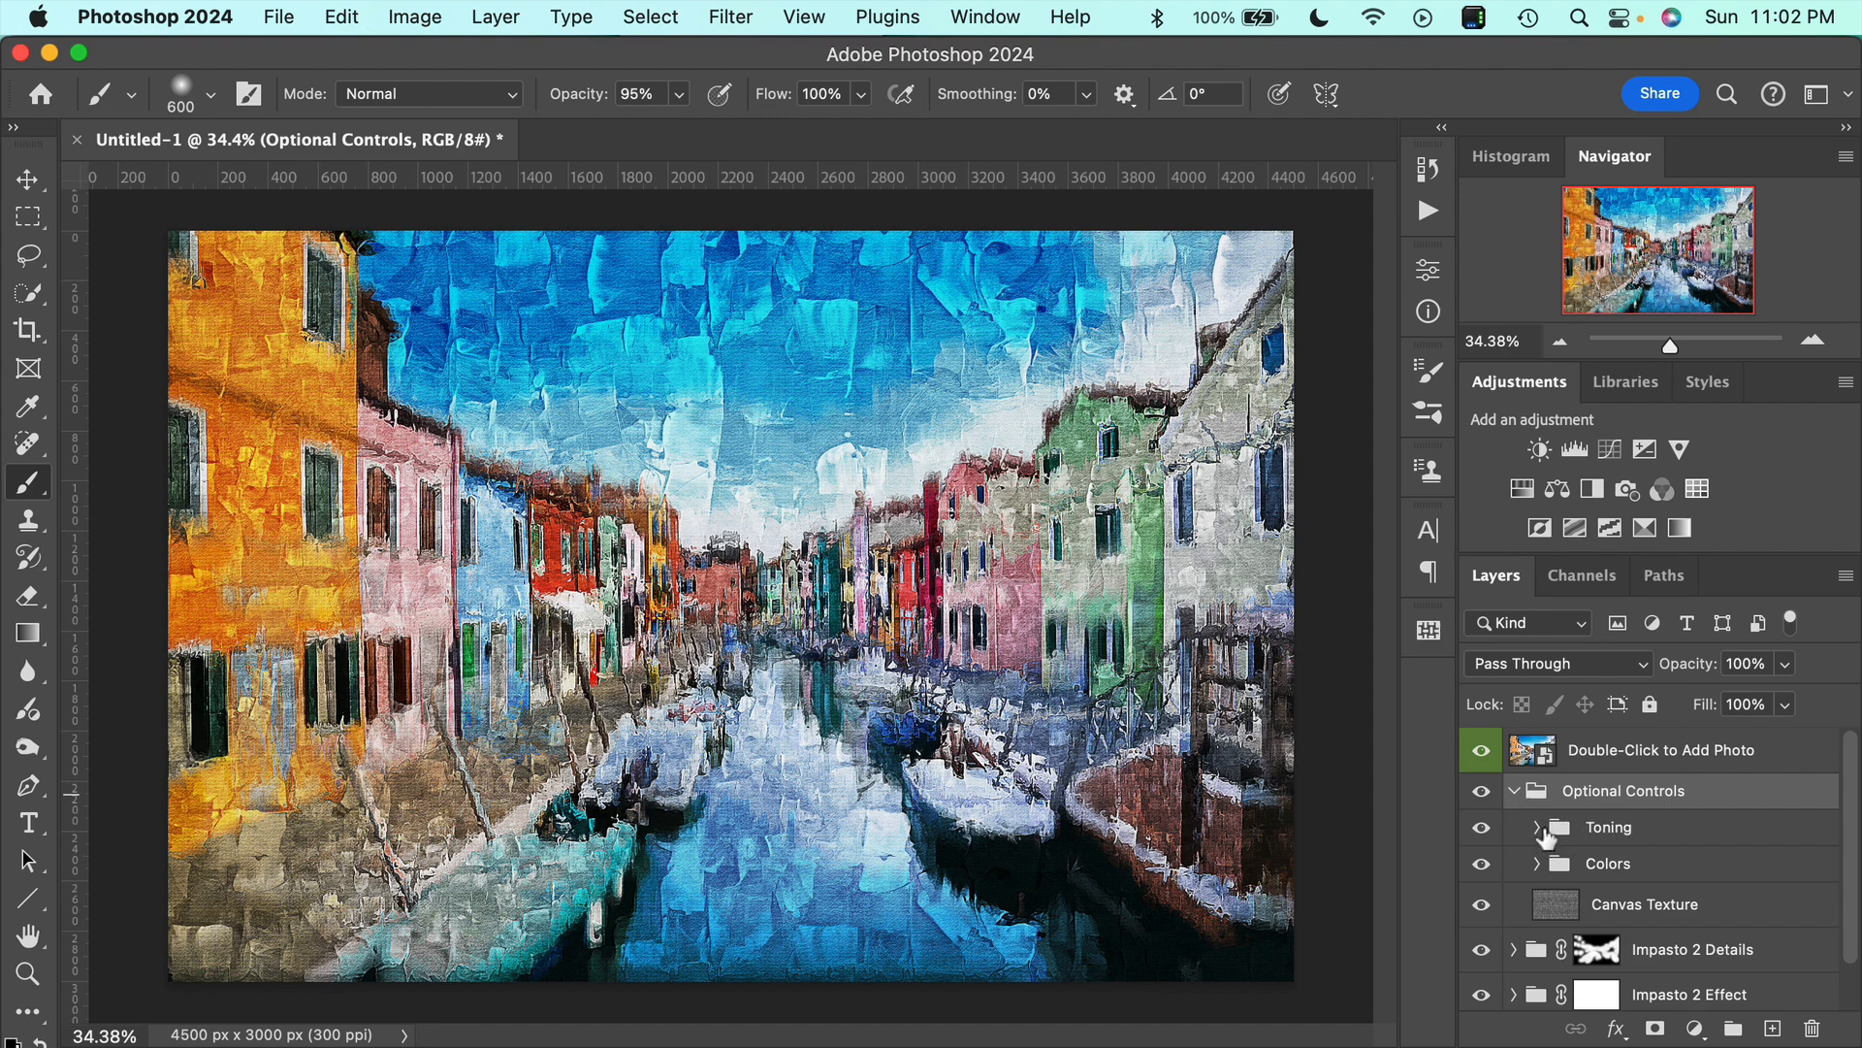
click(1536, 831)
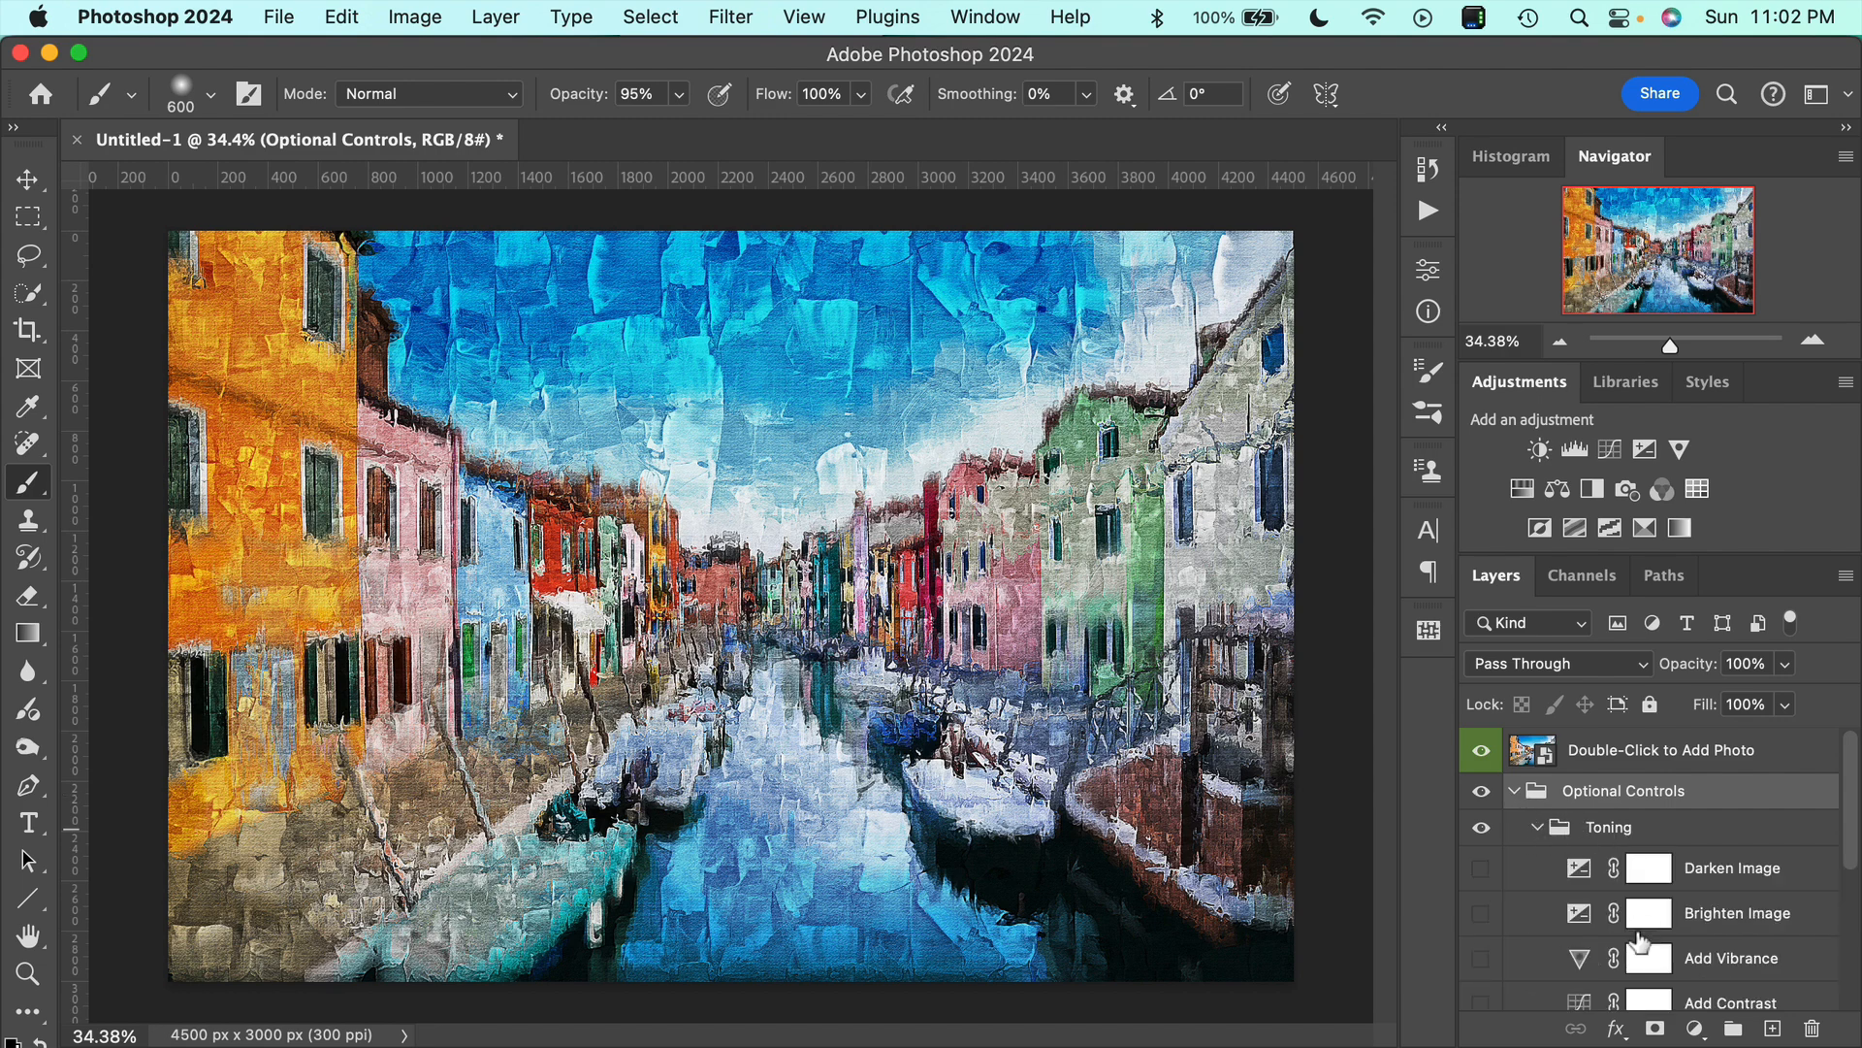
scroll(1640, 936, down, 2)
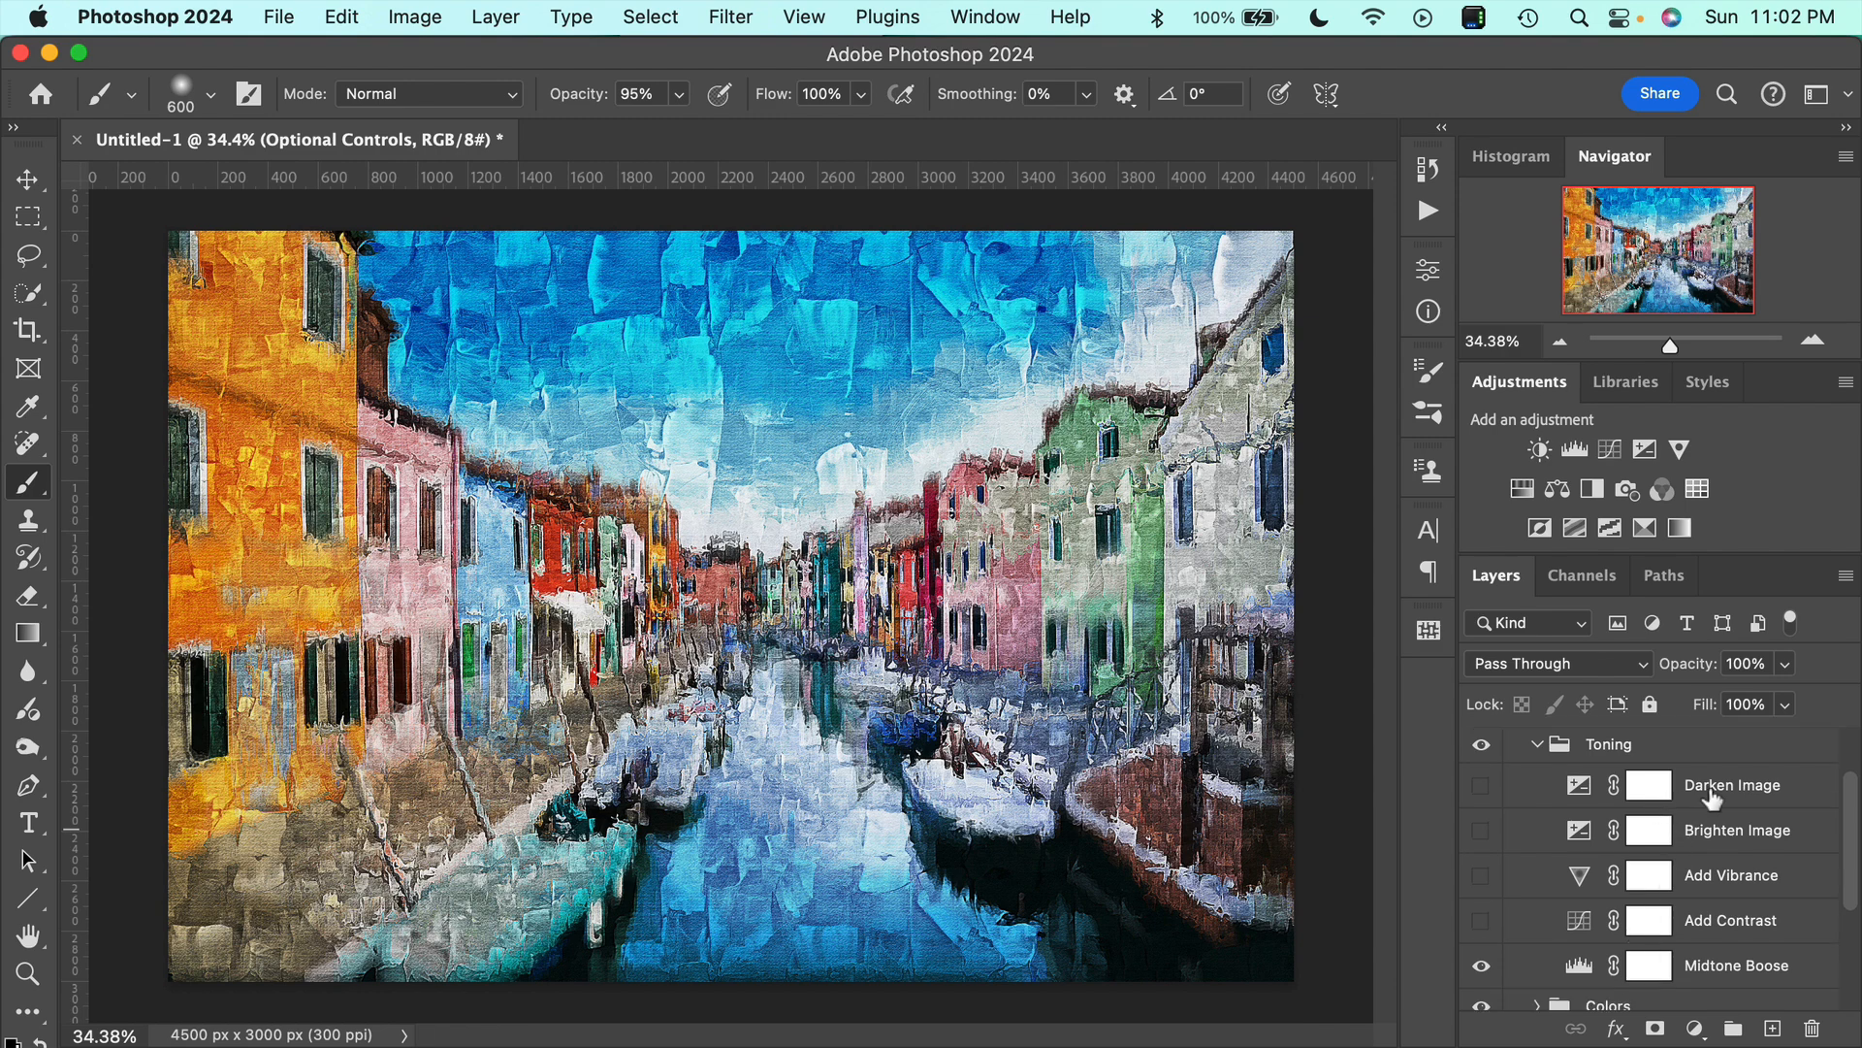
click(1480, 786)
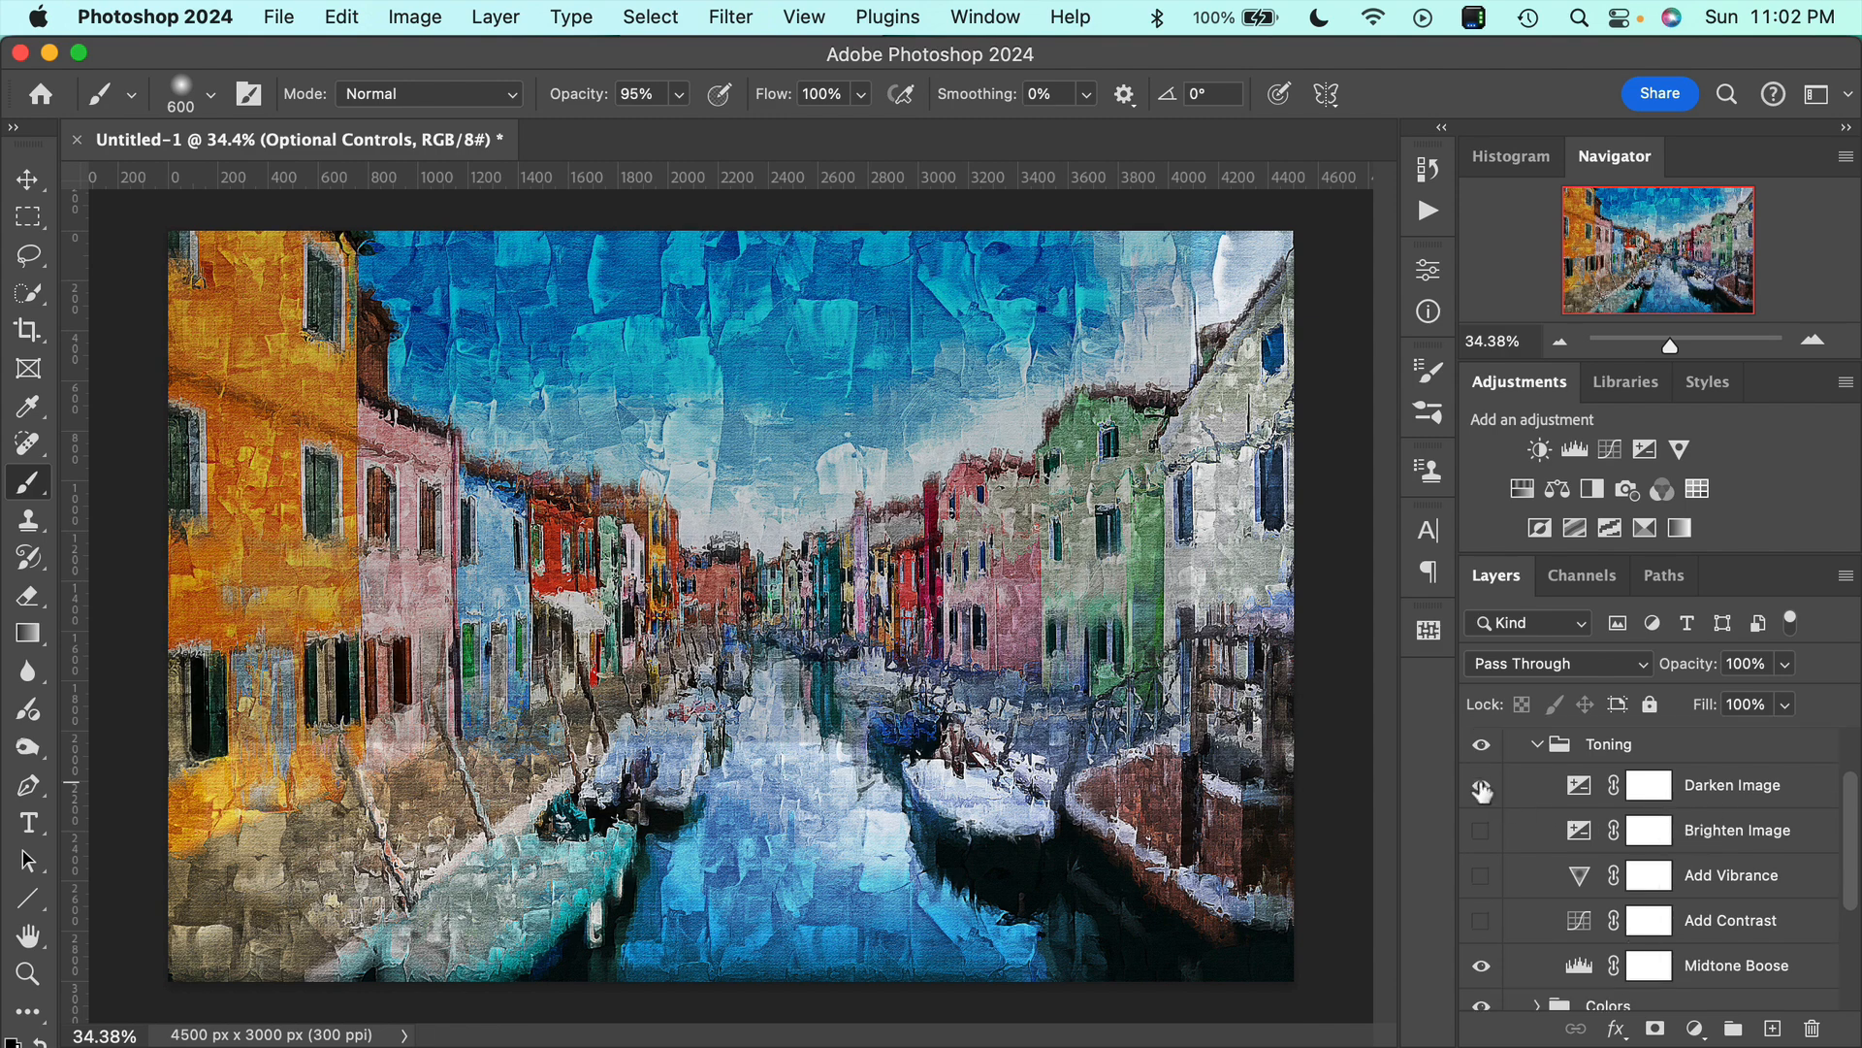
click(1480, 785)
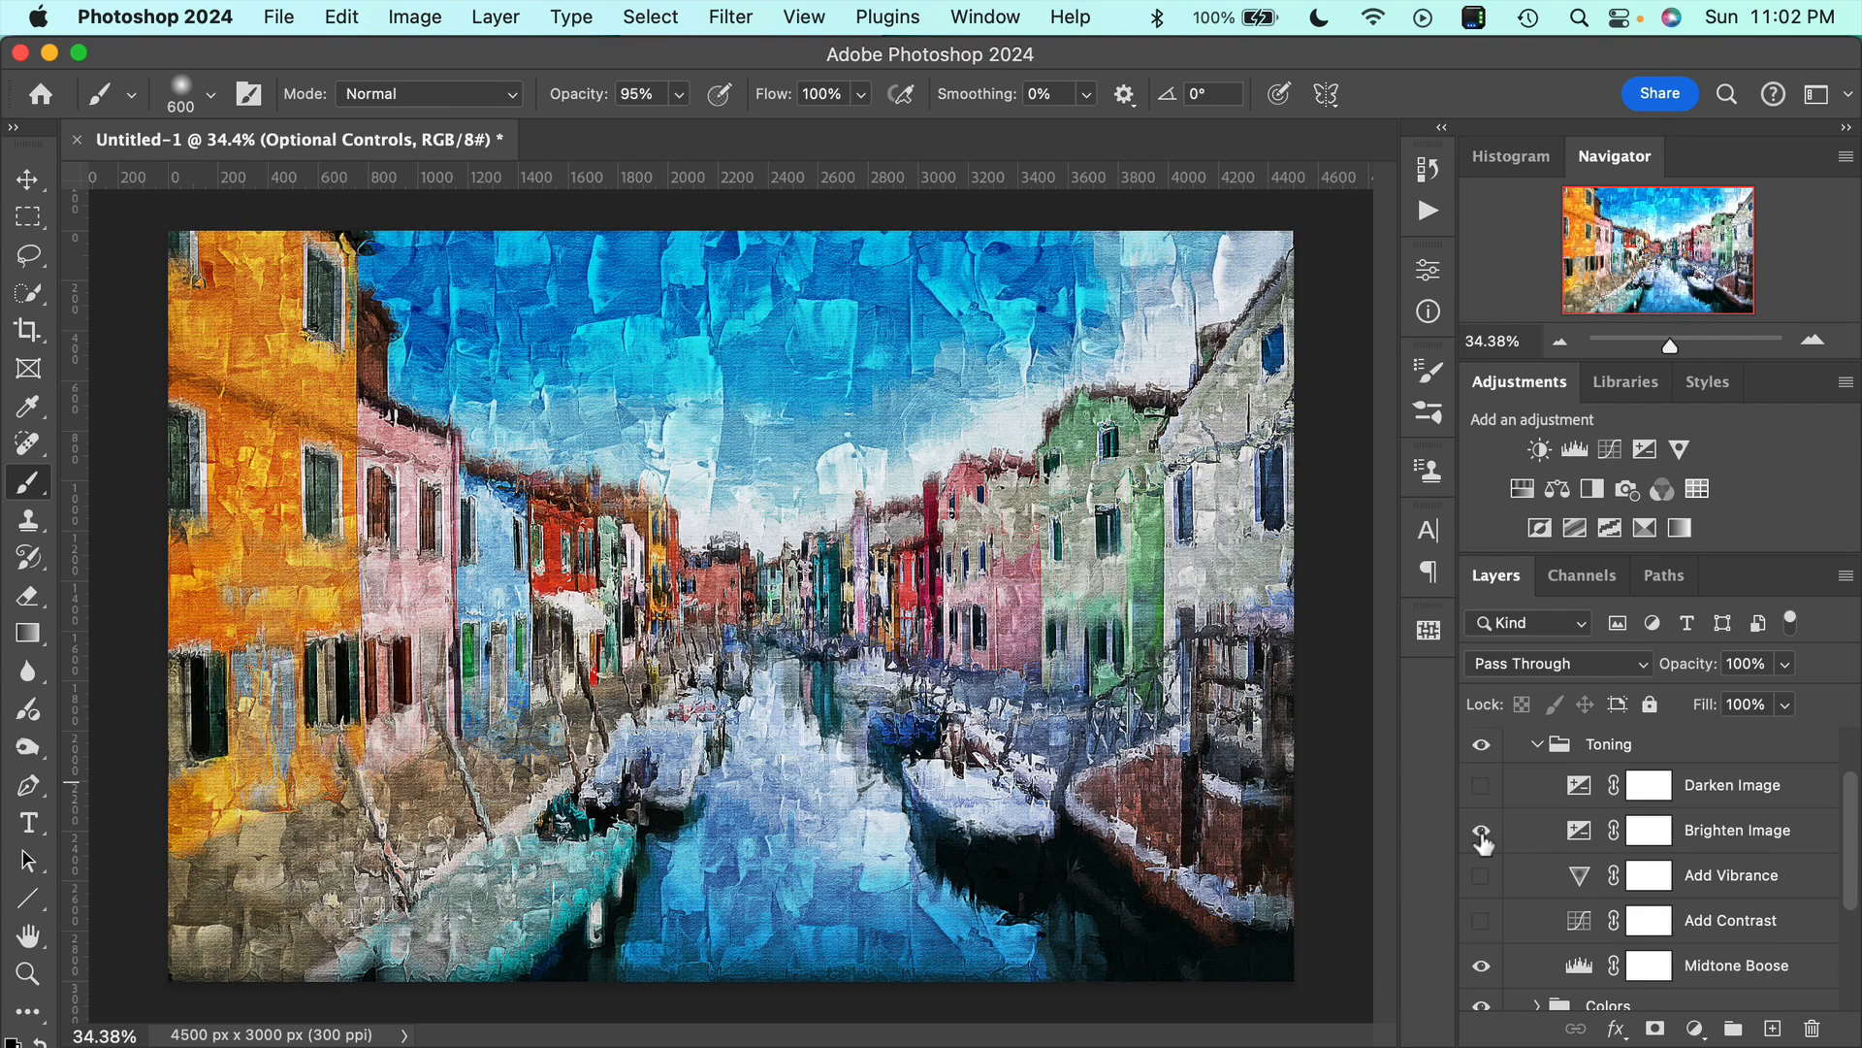
click(1480, 830)
click(1480, 831)
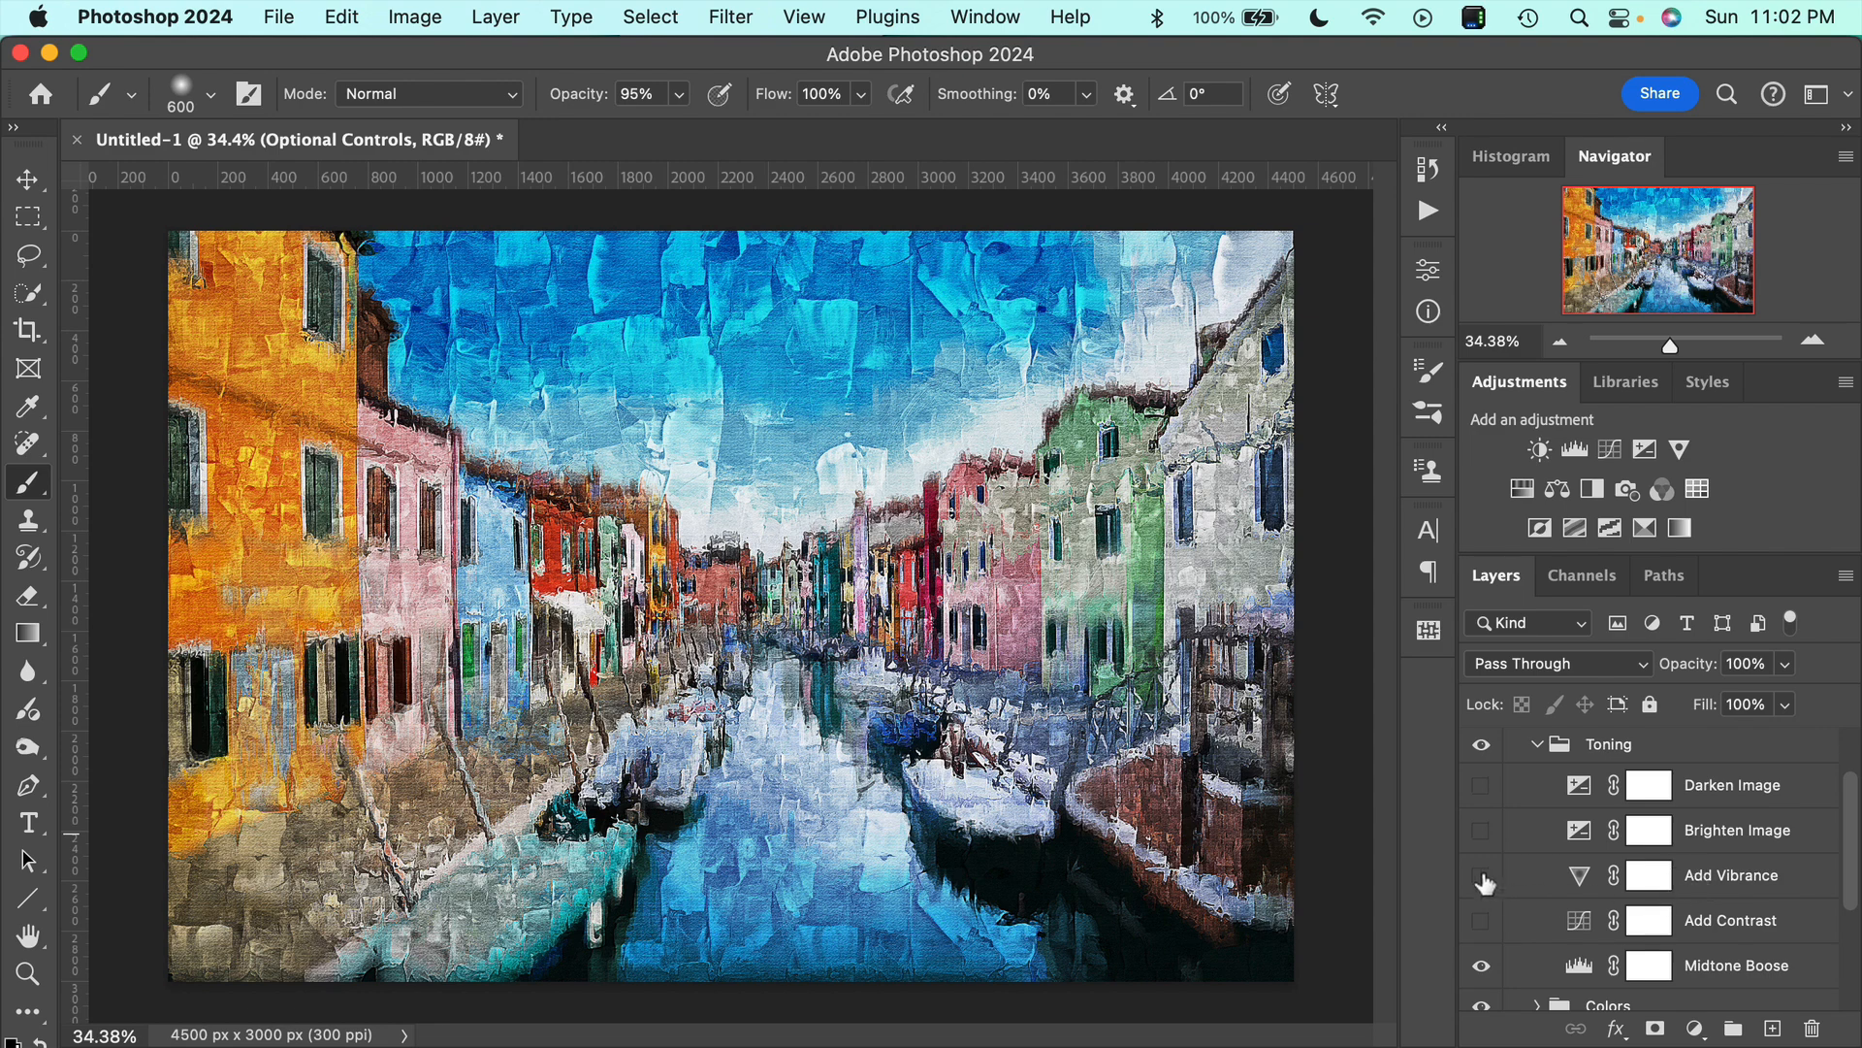
Turn on the Add Vibrance adjustment, set its Vibrance to +75 and raise its Saturation.
double_click(1579, 884)
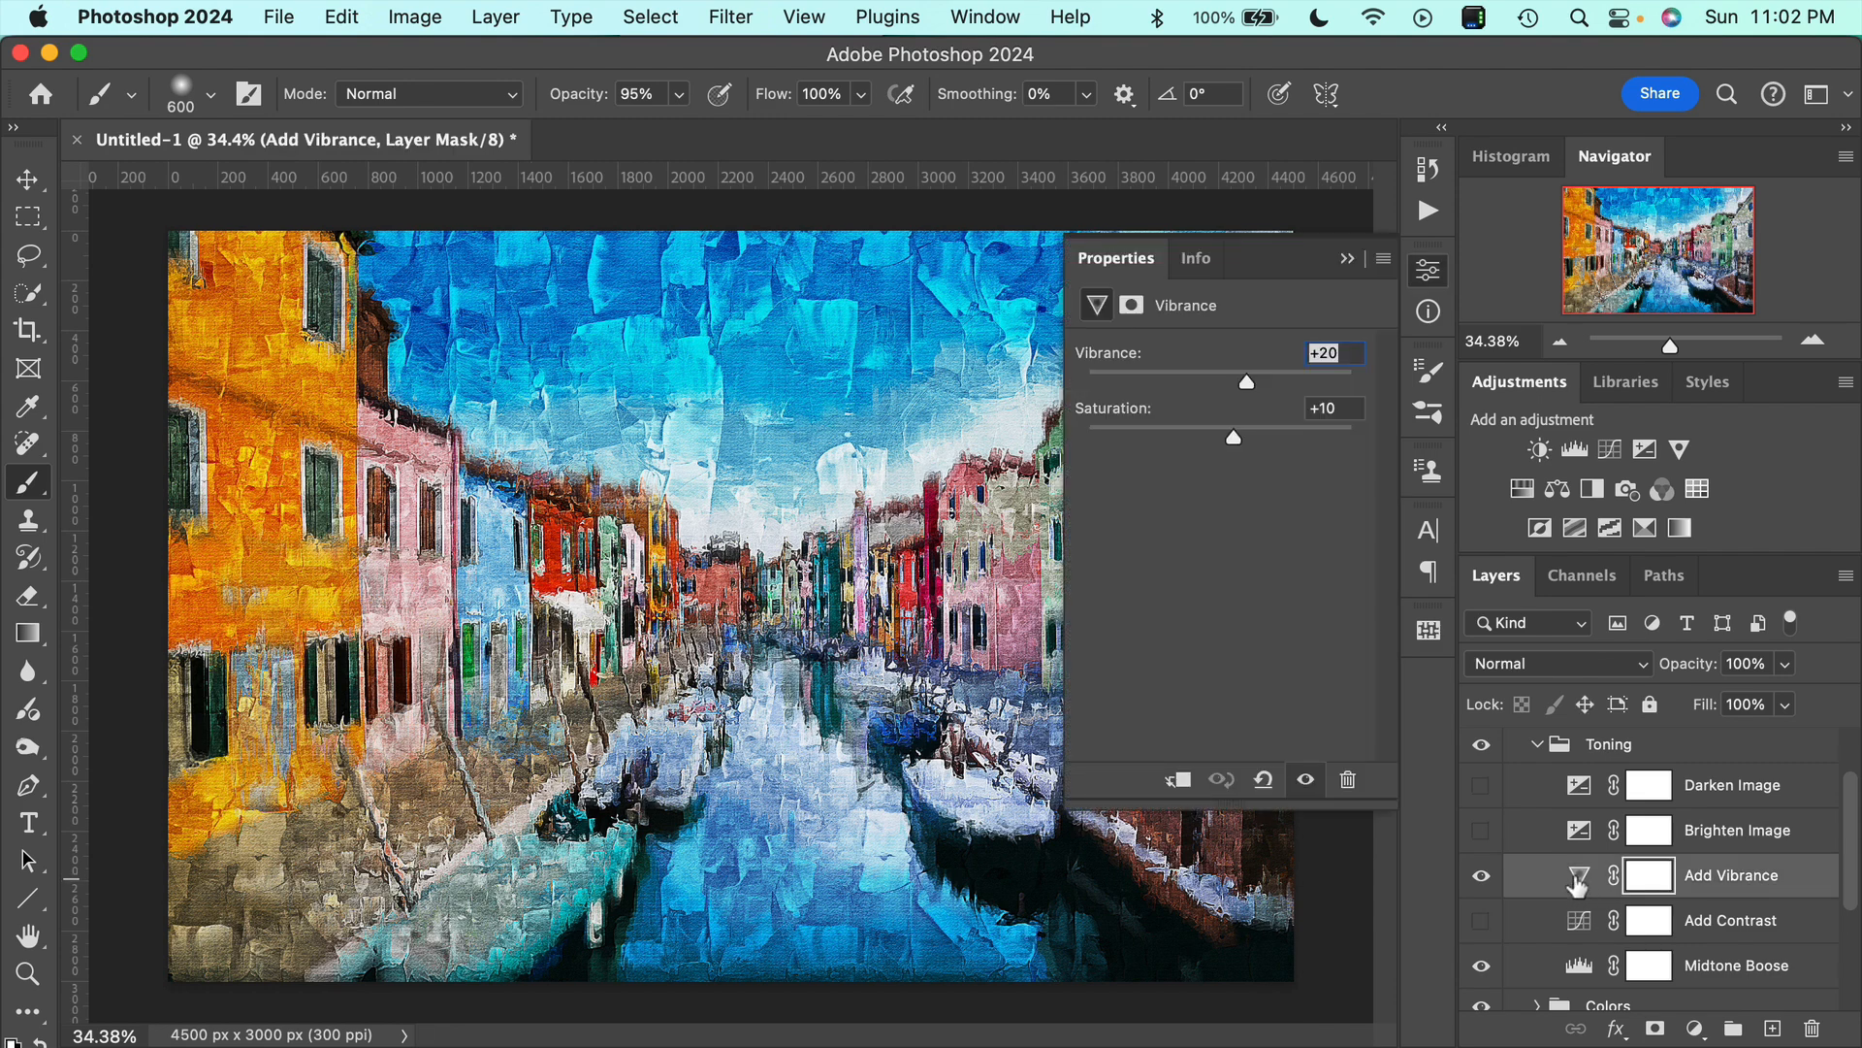
drag(1244, 382, 1320, 385)
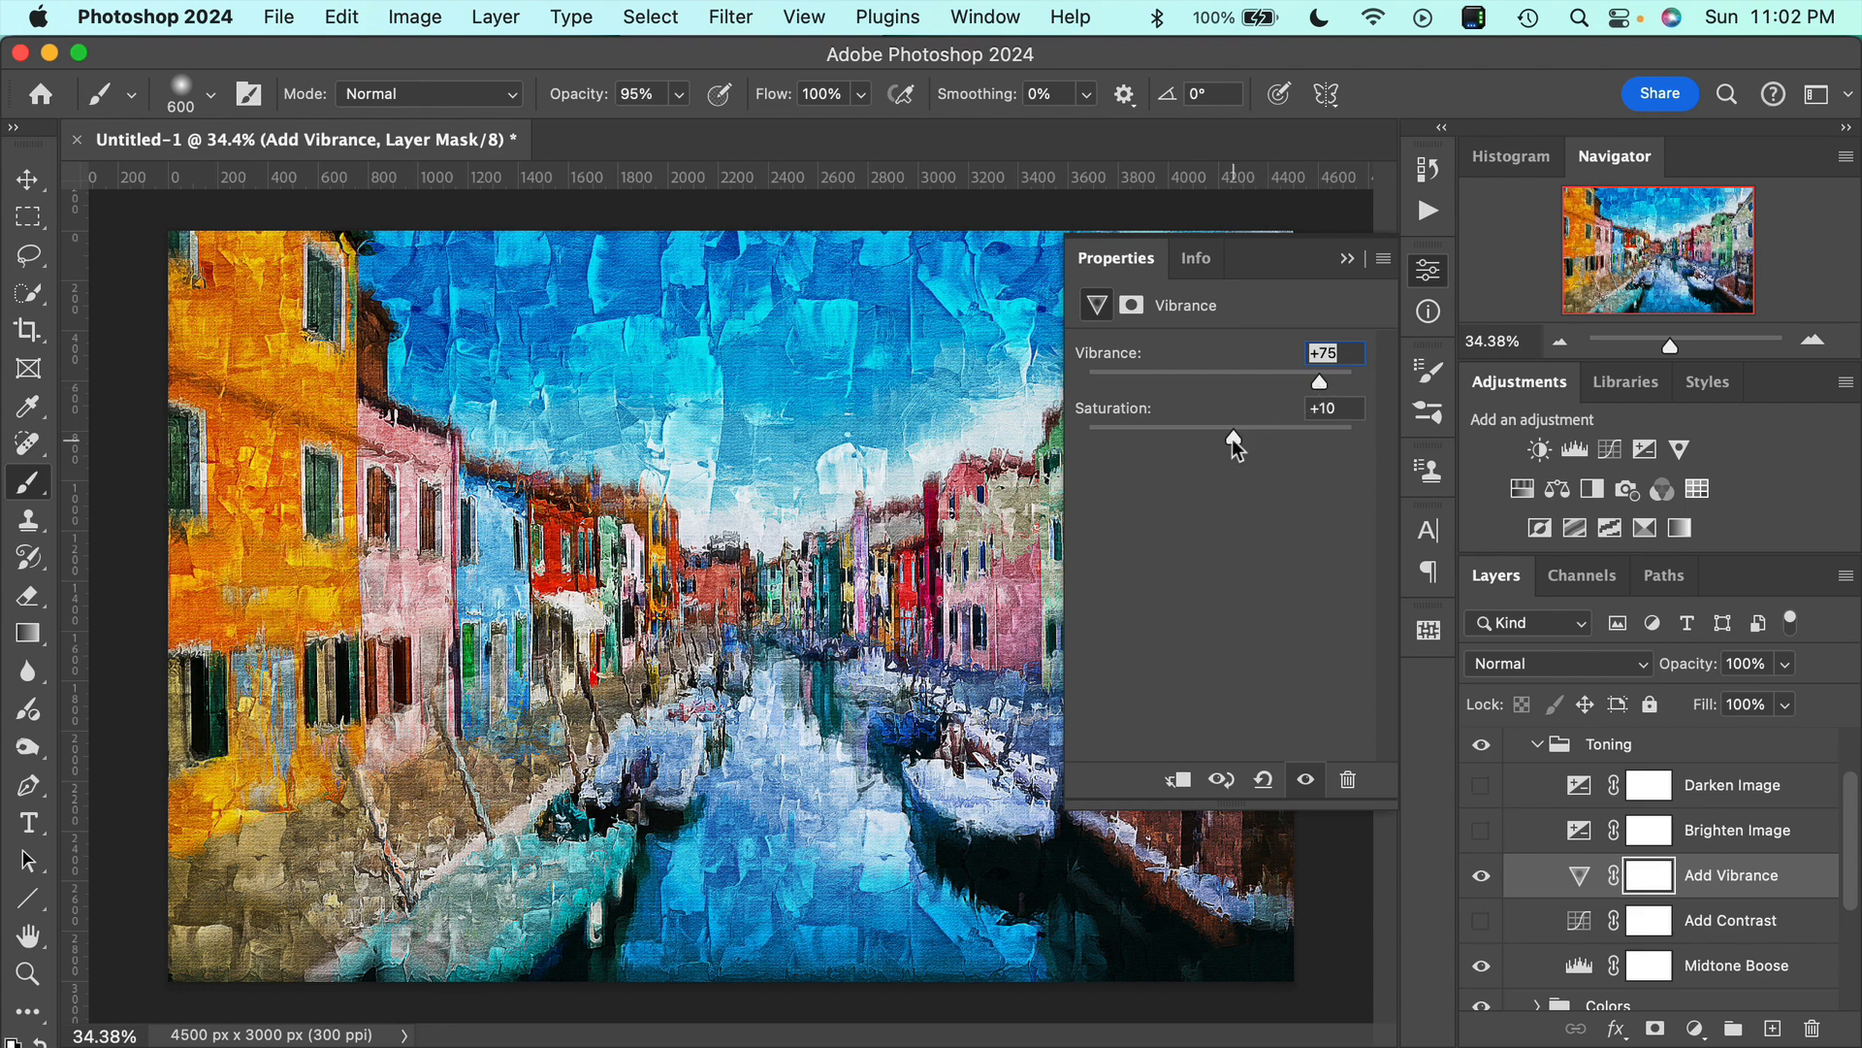
mouse_move(1232, 438)
mouse_down()
mouse_move(1193, 441)
mouse_move(1256, 439)
mouse_up()
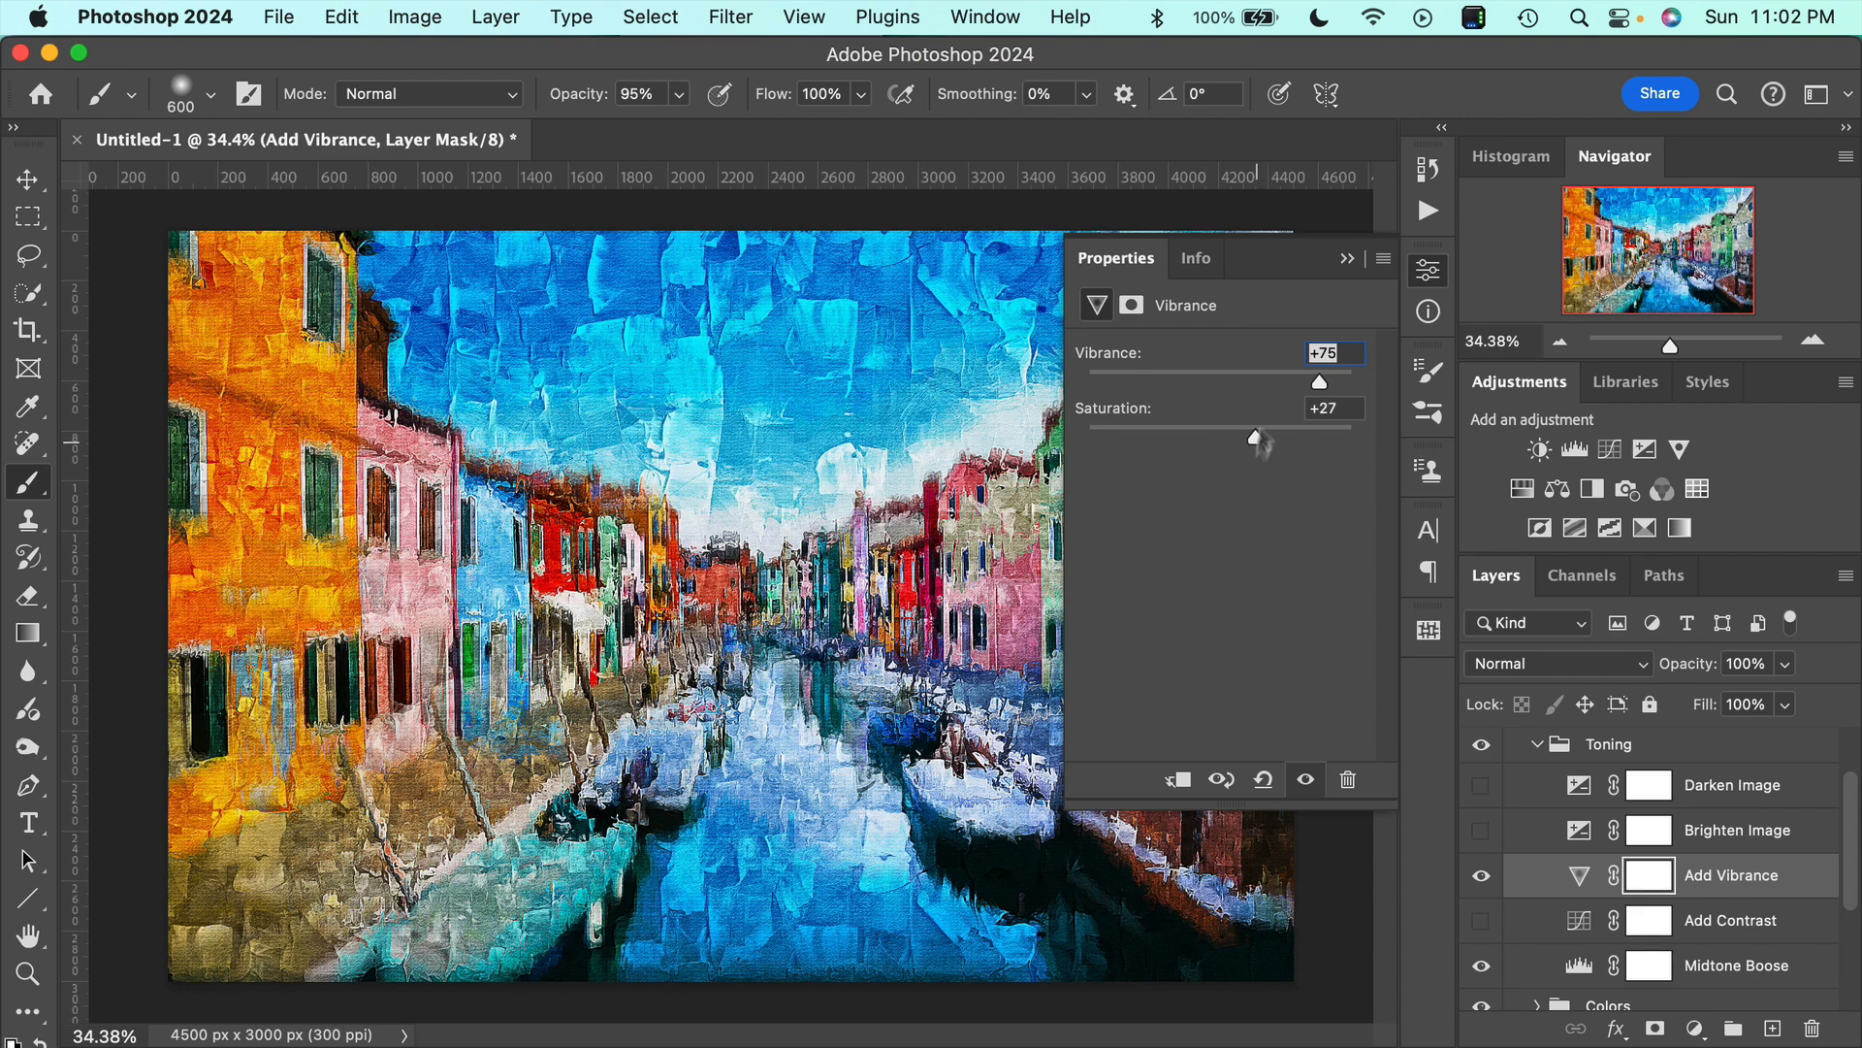
click(1347, 258)
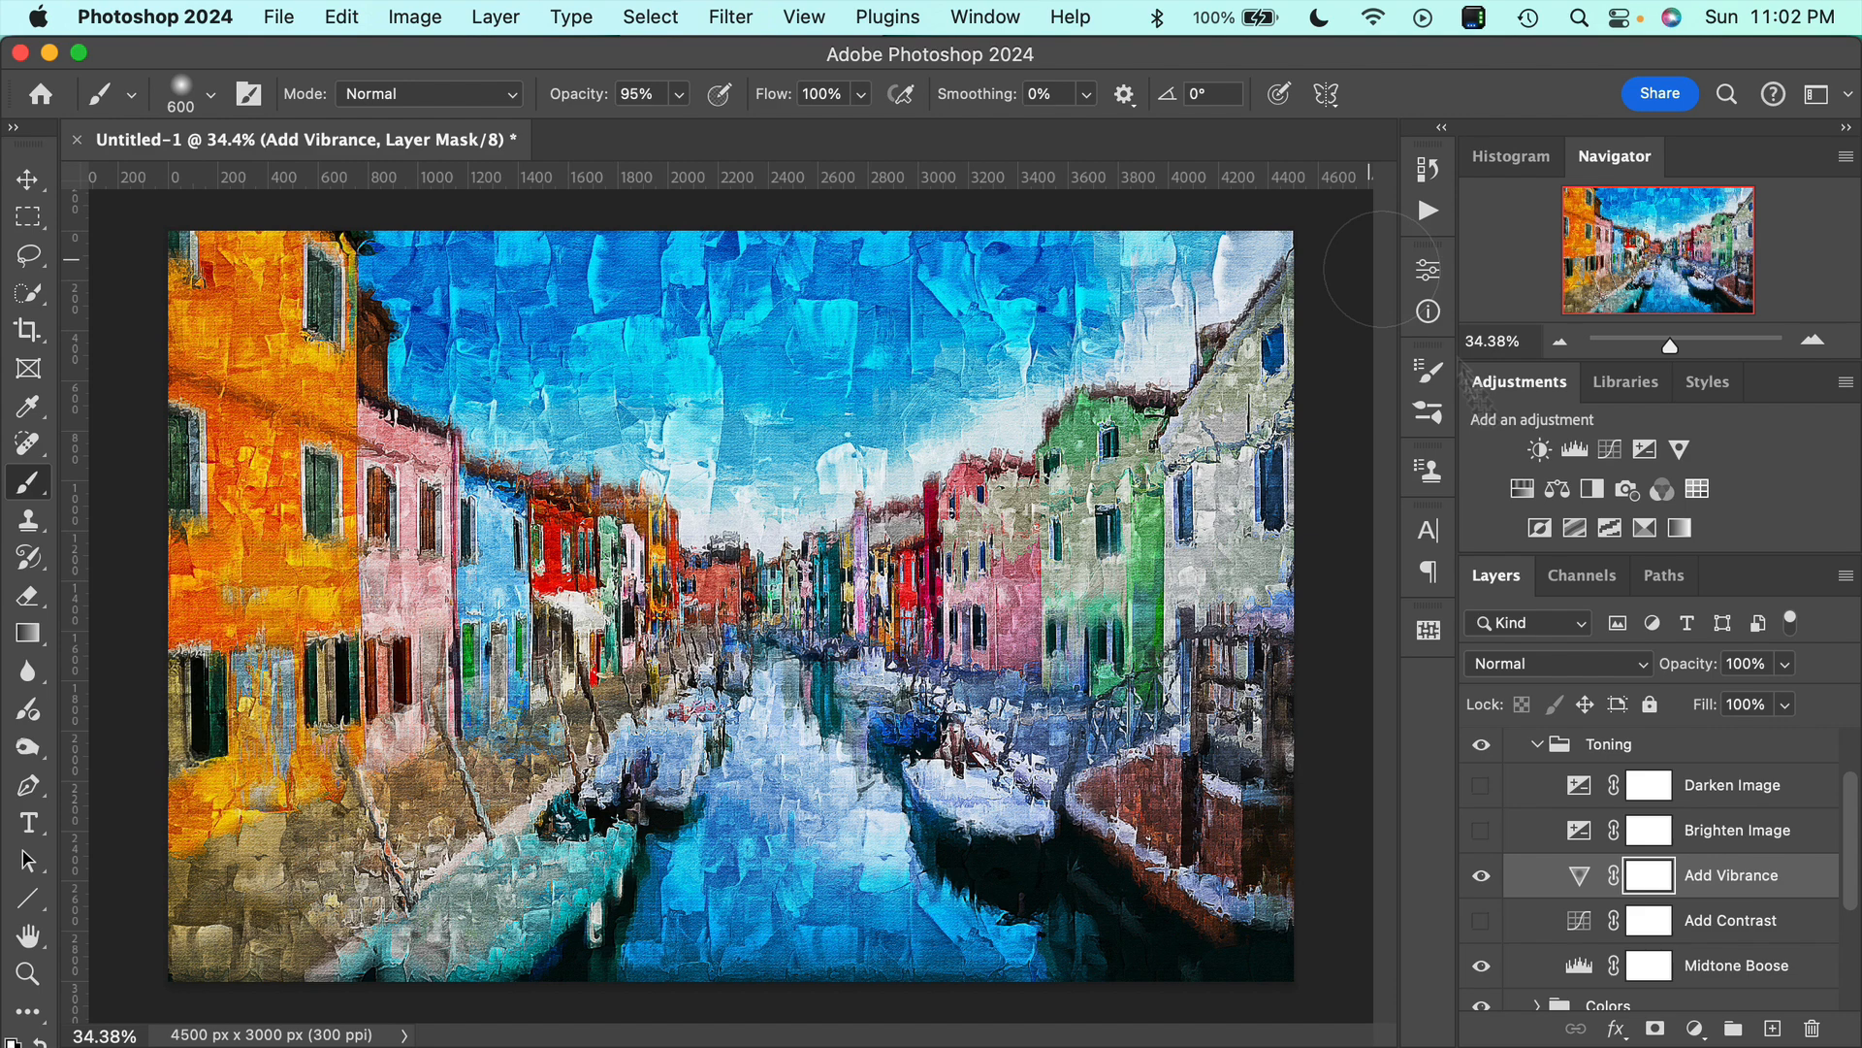
Compare the painting with and without the Add Contrast adjustment, leaving the adjustment shown.
click(1481, 919)
click(1481, 919)
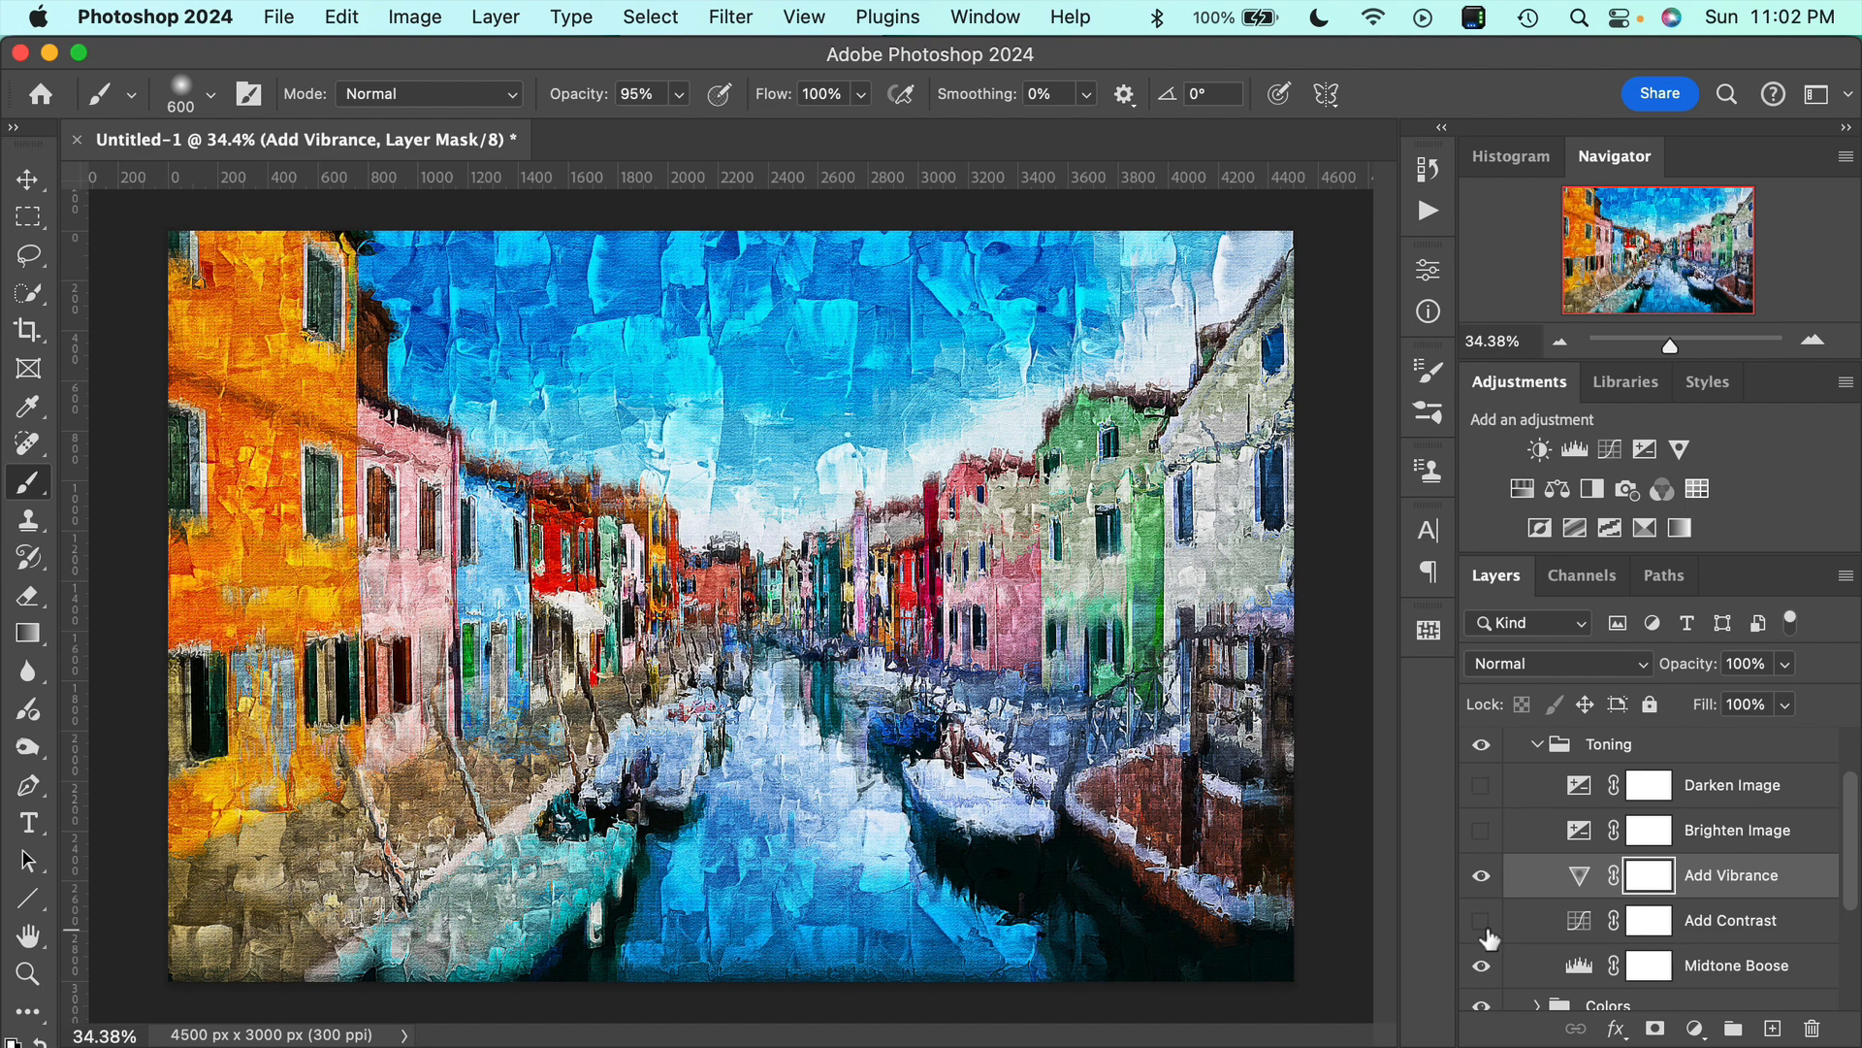
click(1481, 920)
click(1484, 928)
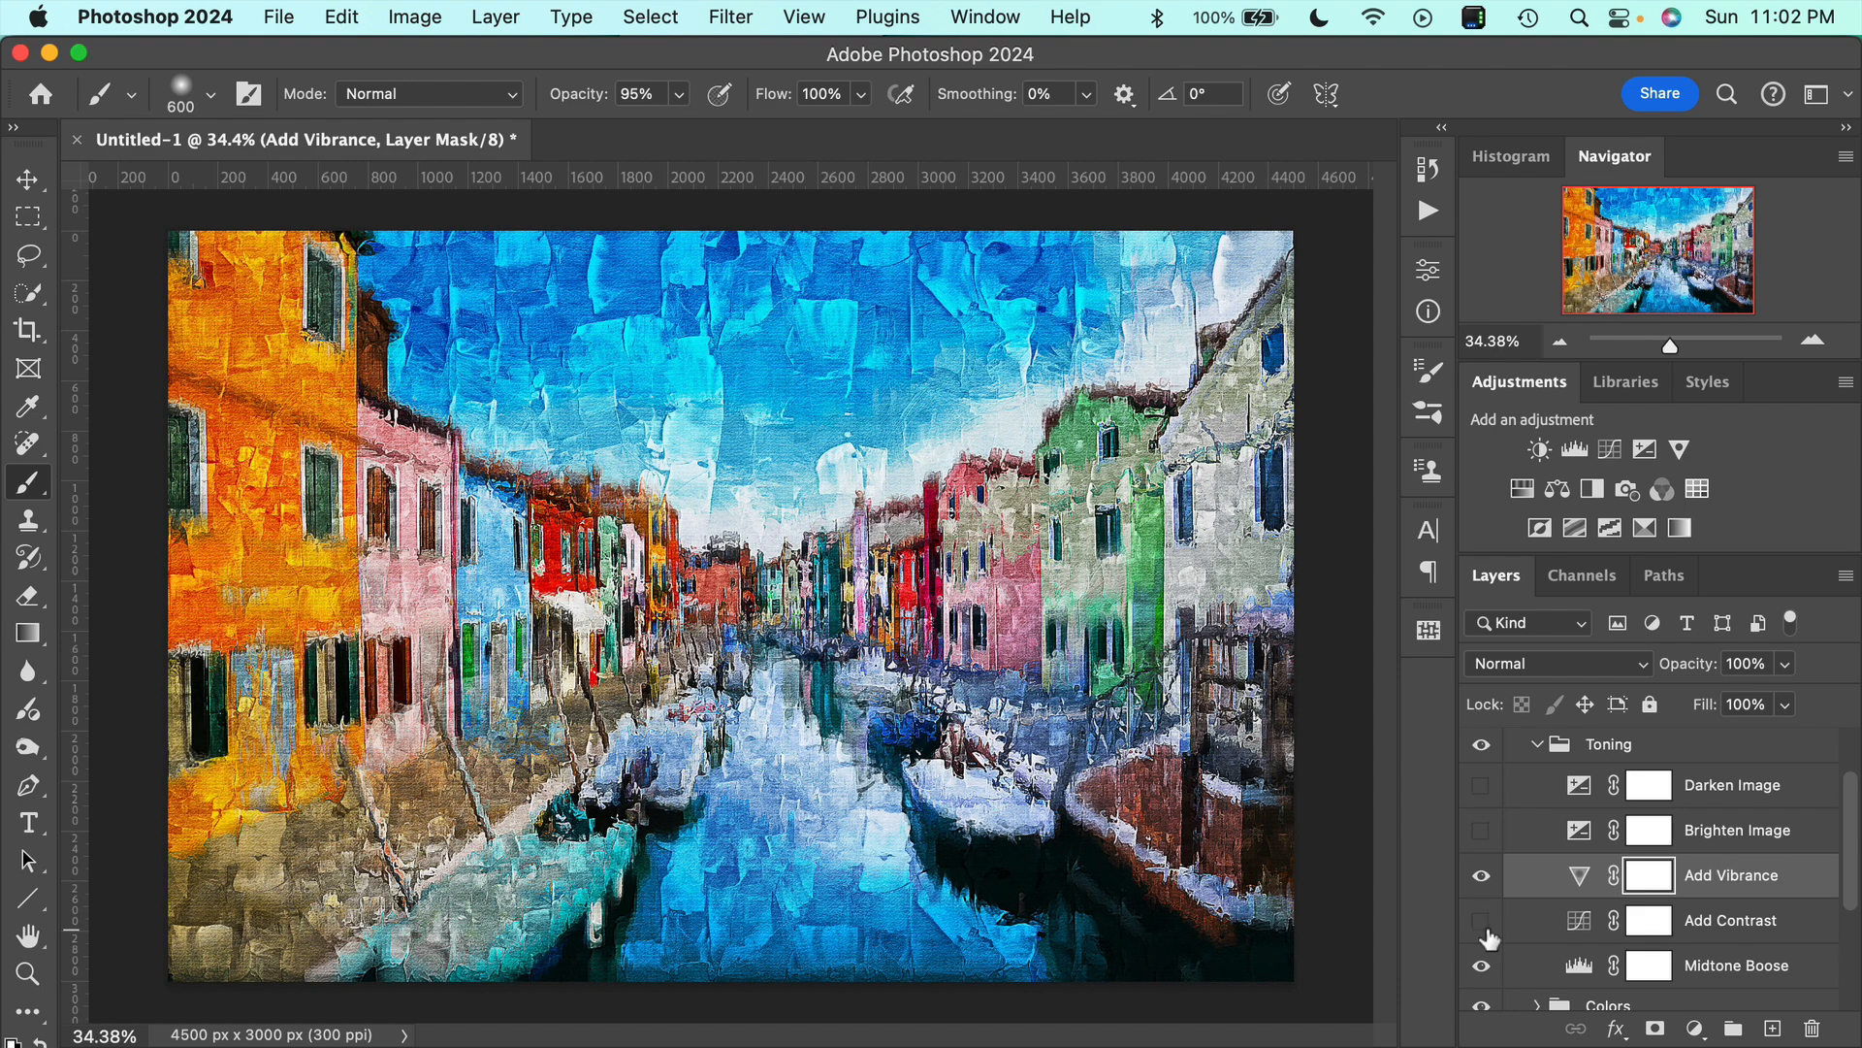
click(1484, 928)
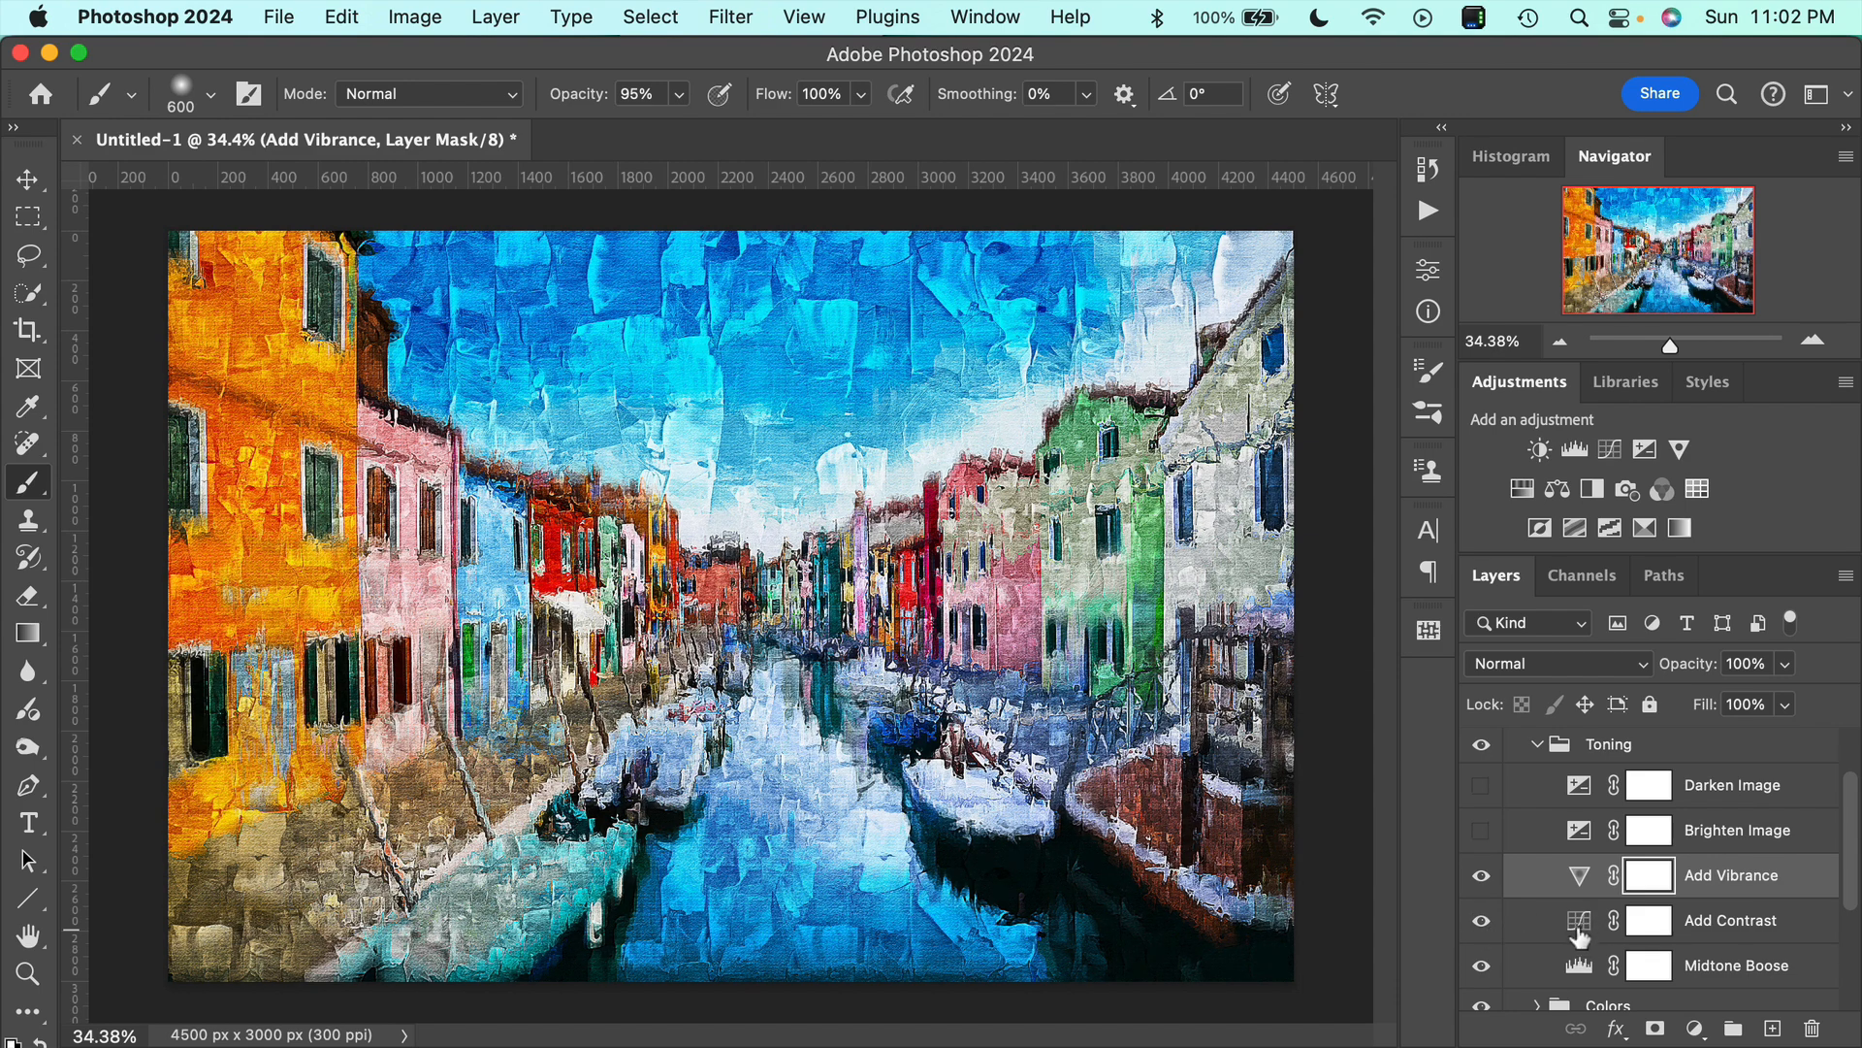
Steepen the Add Contrast curve with a shadow point at input 68, output 48 and a highlight point at input 179, output 200.
double_click(1579, 932)
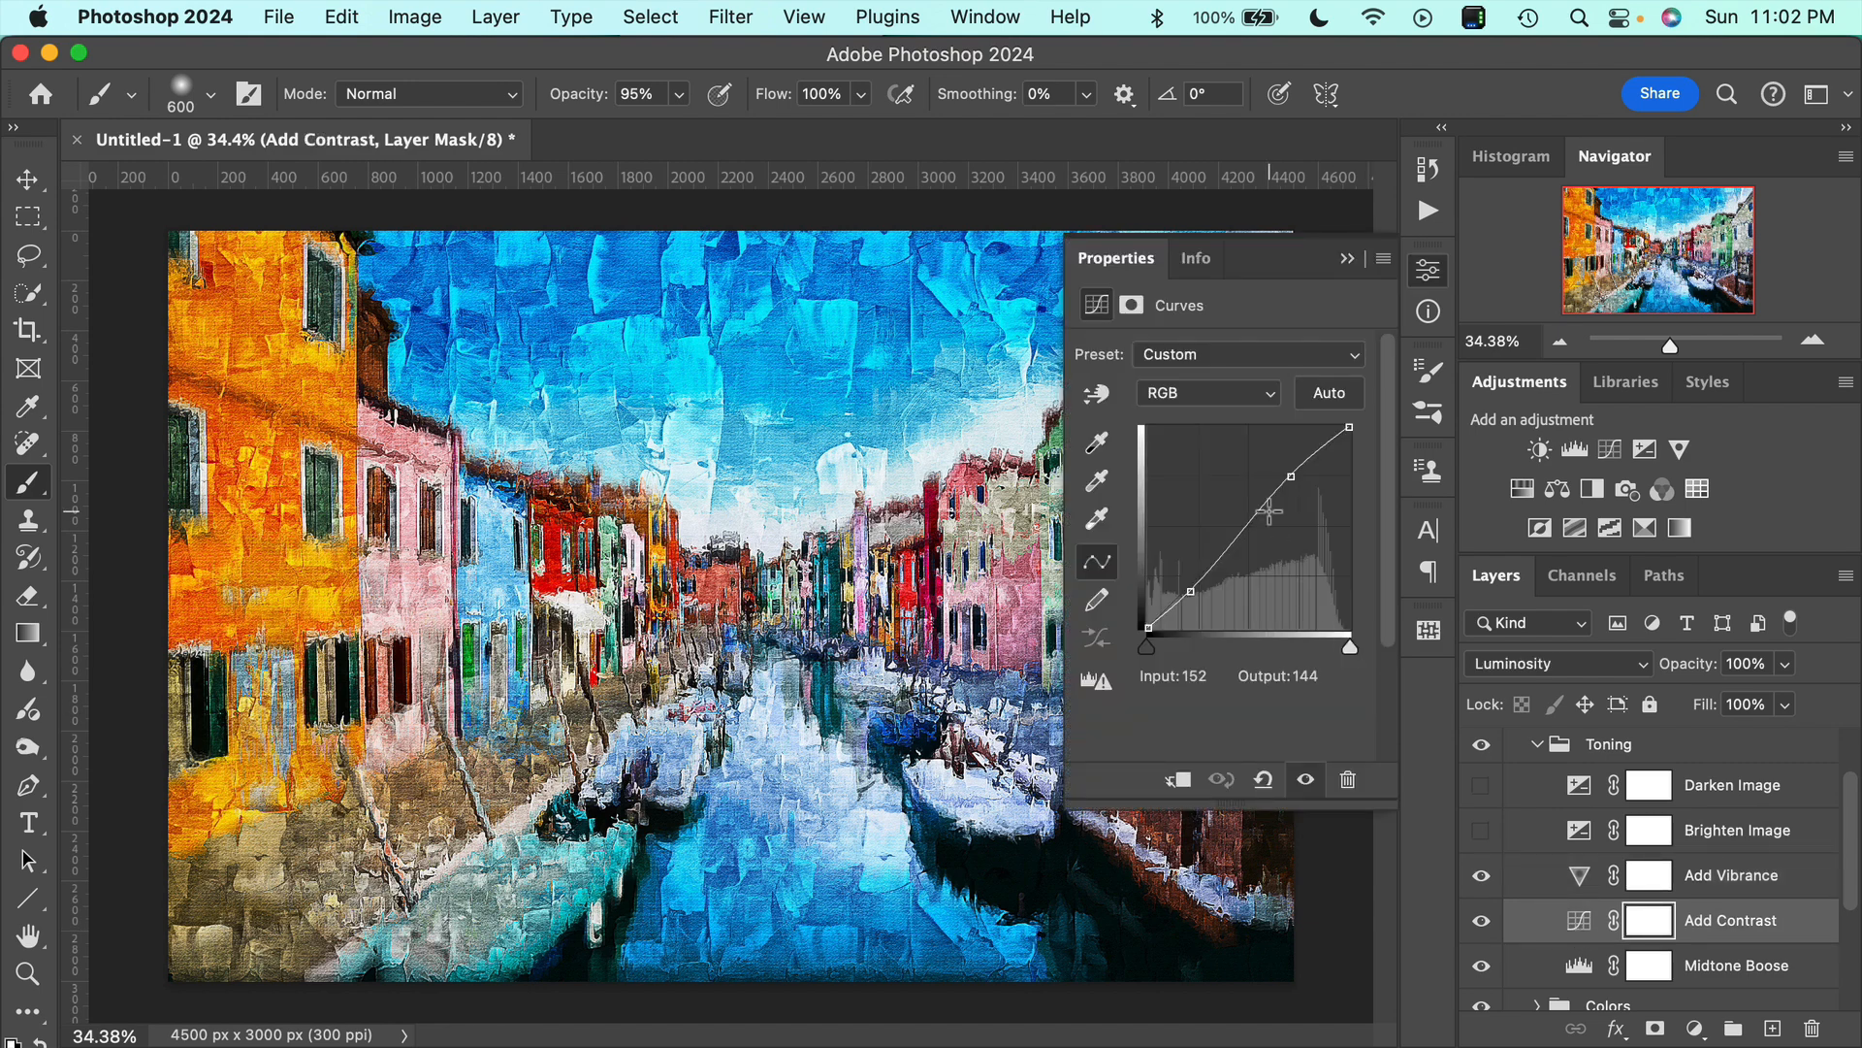
click(1203, 590)
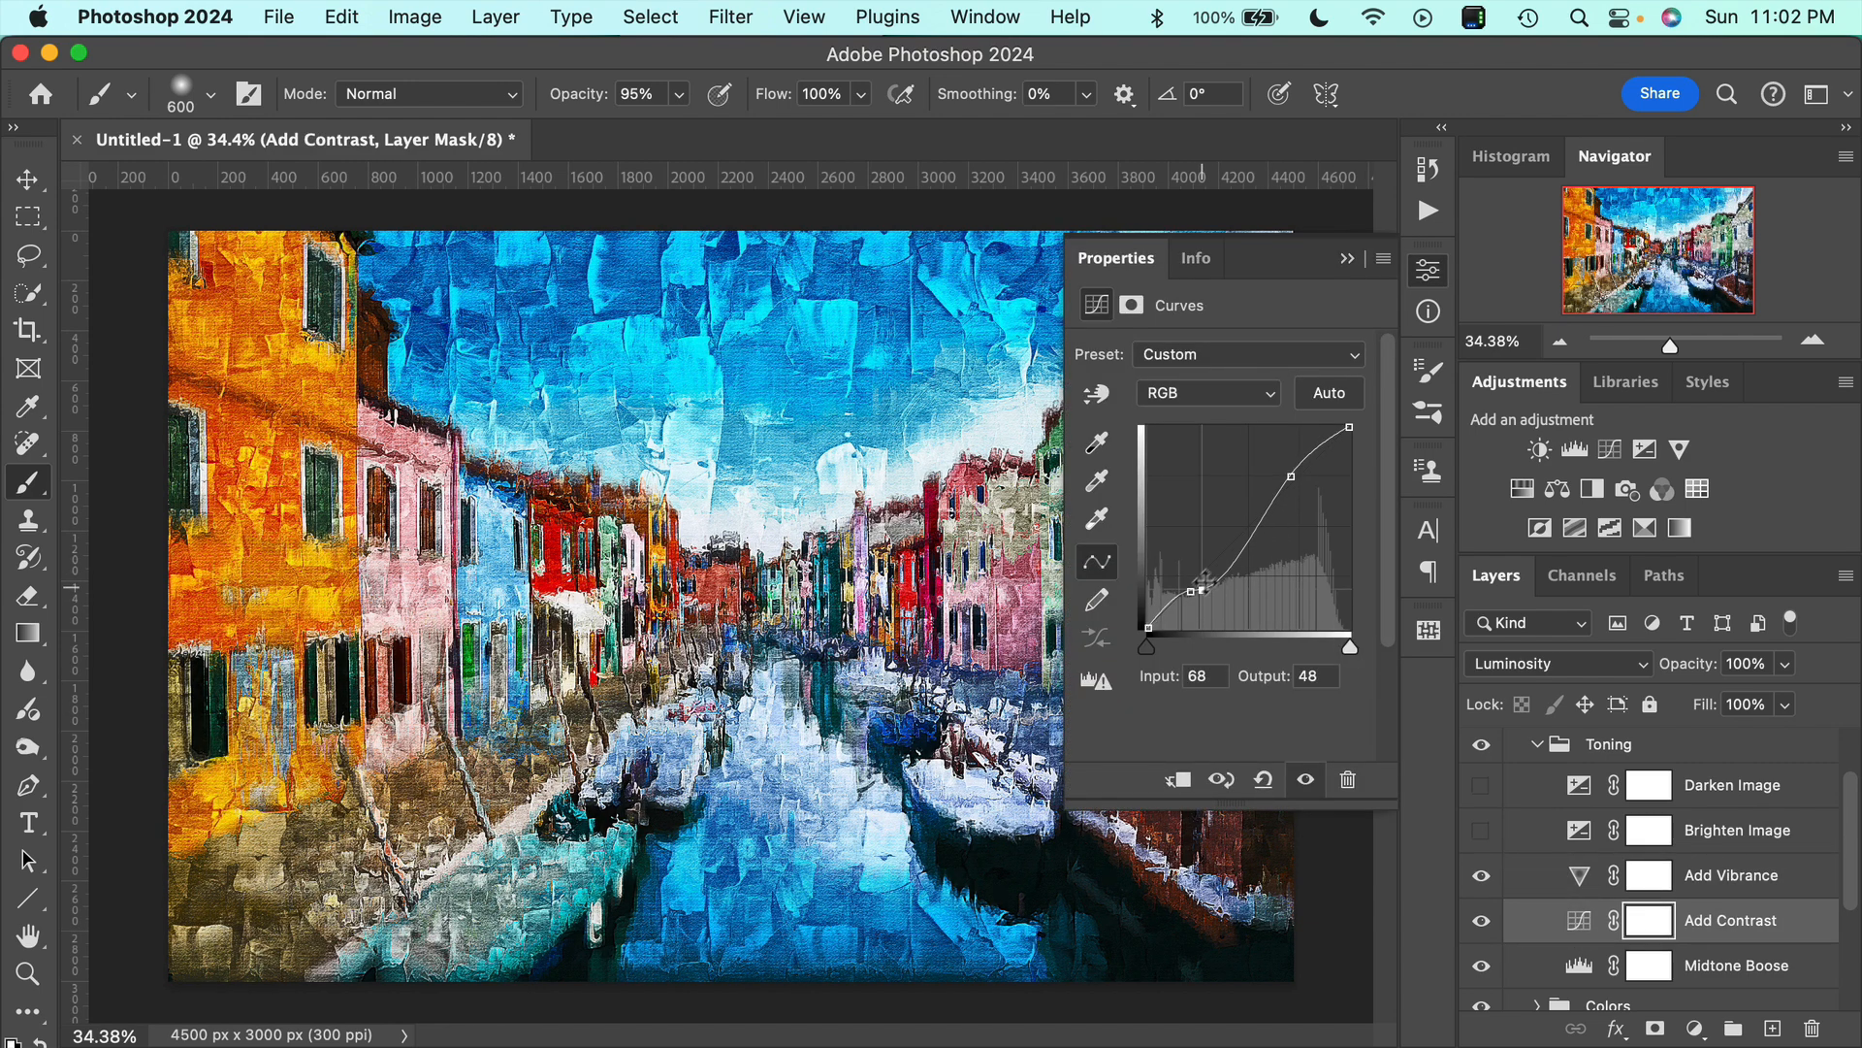
click(1290, 477)
drag(1287, 488, 1277, 482)
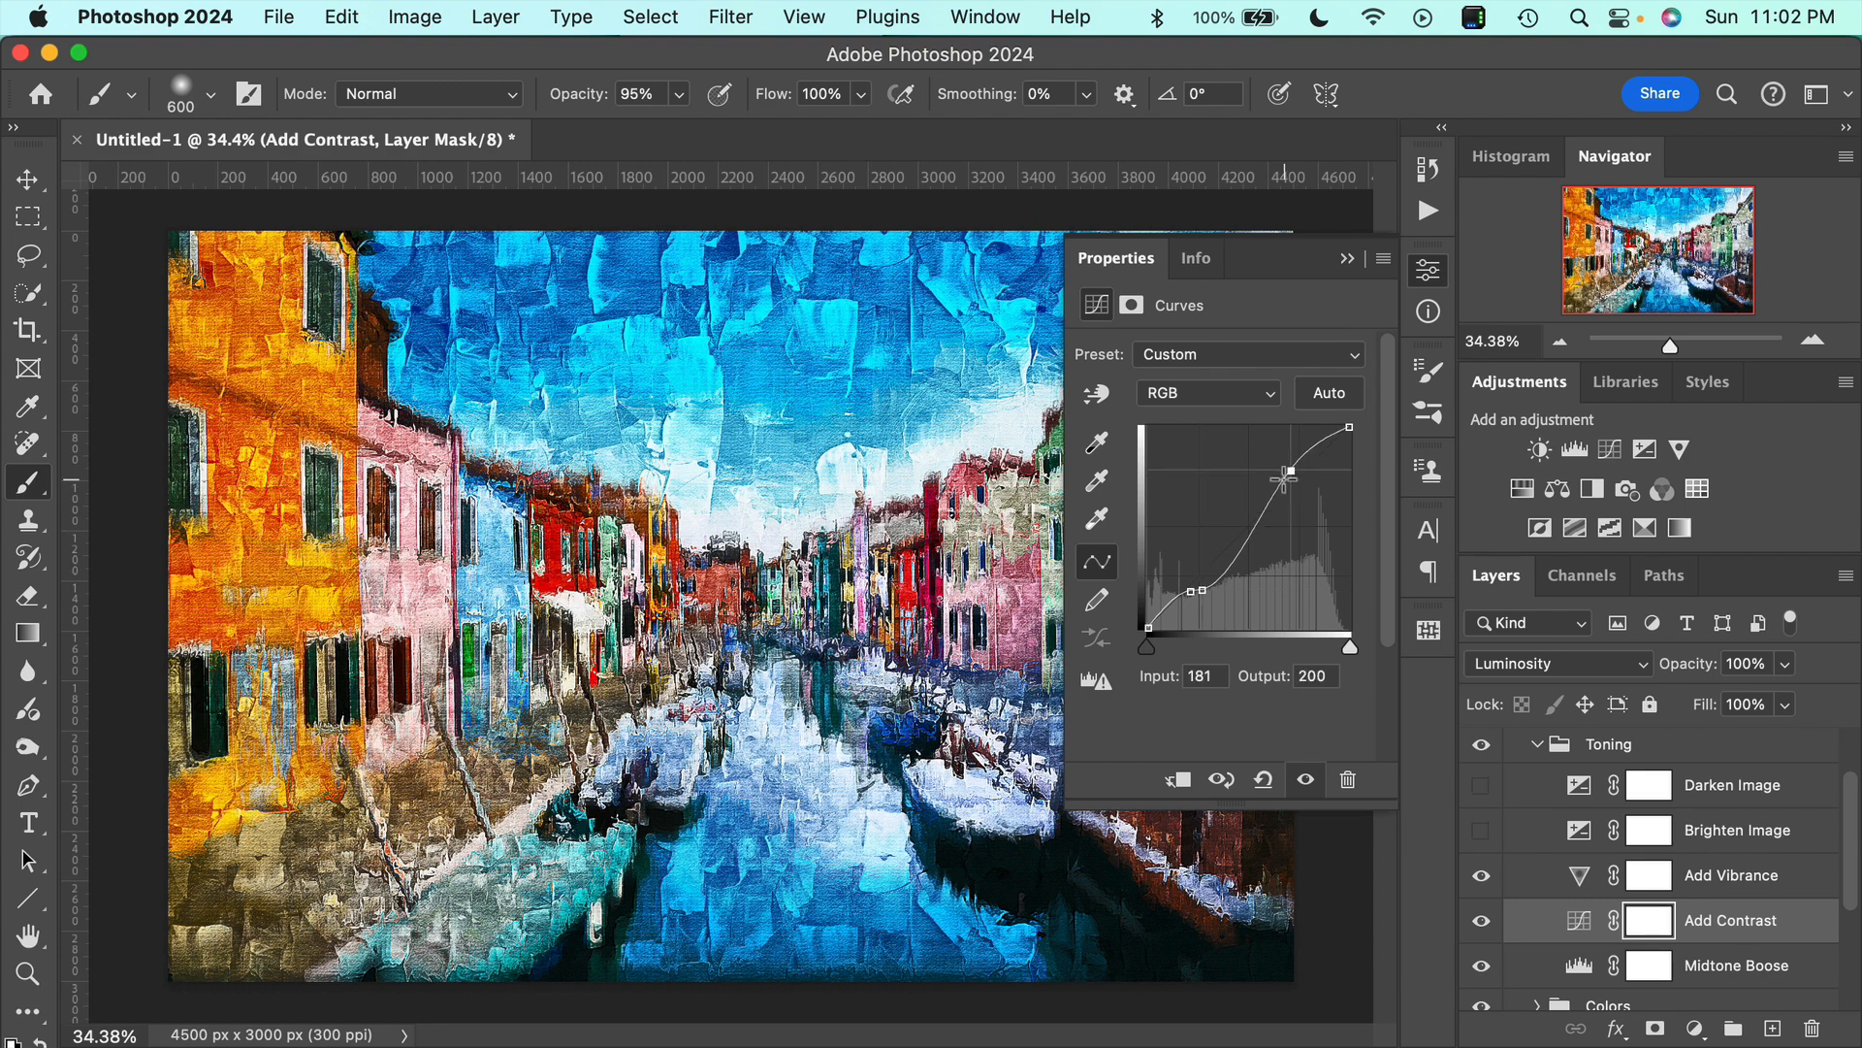
click(1347, 258)
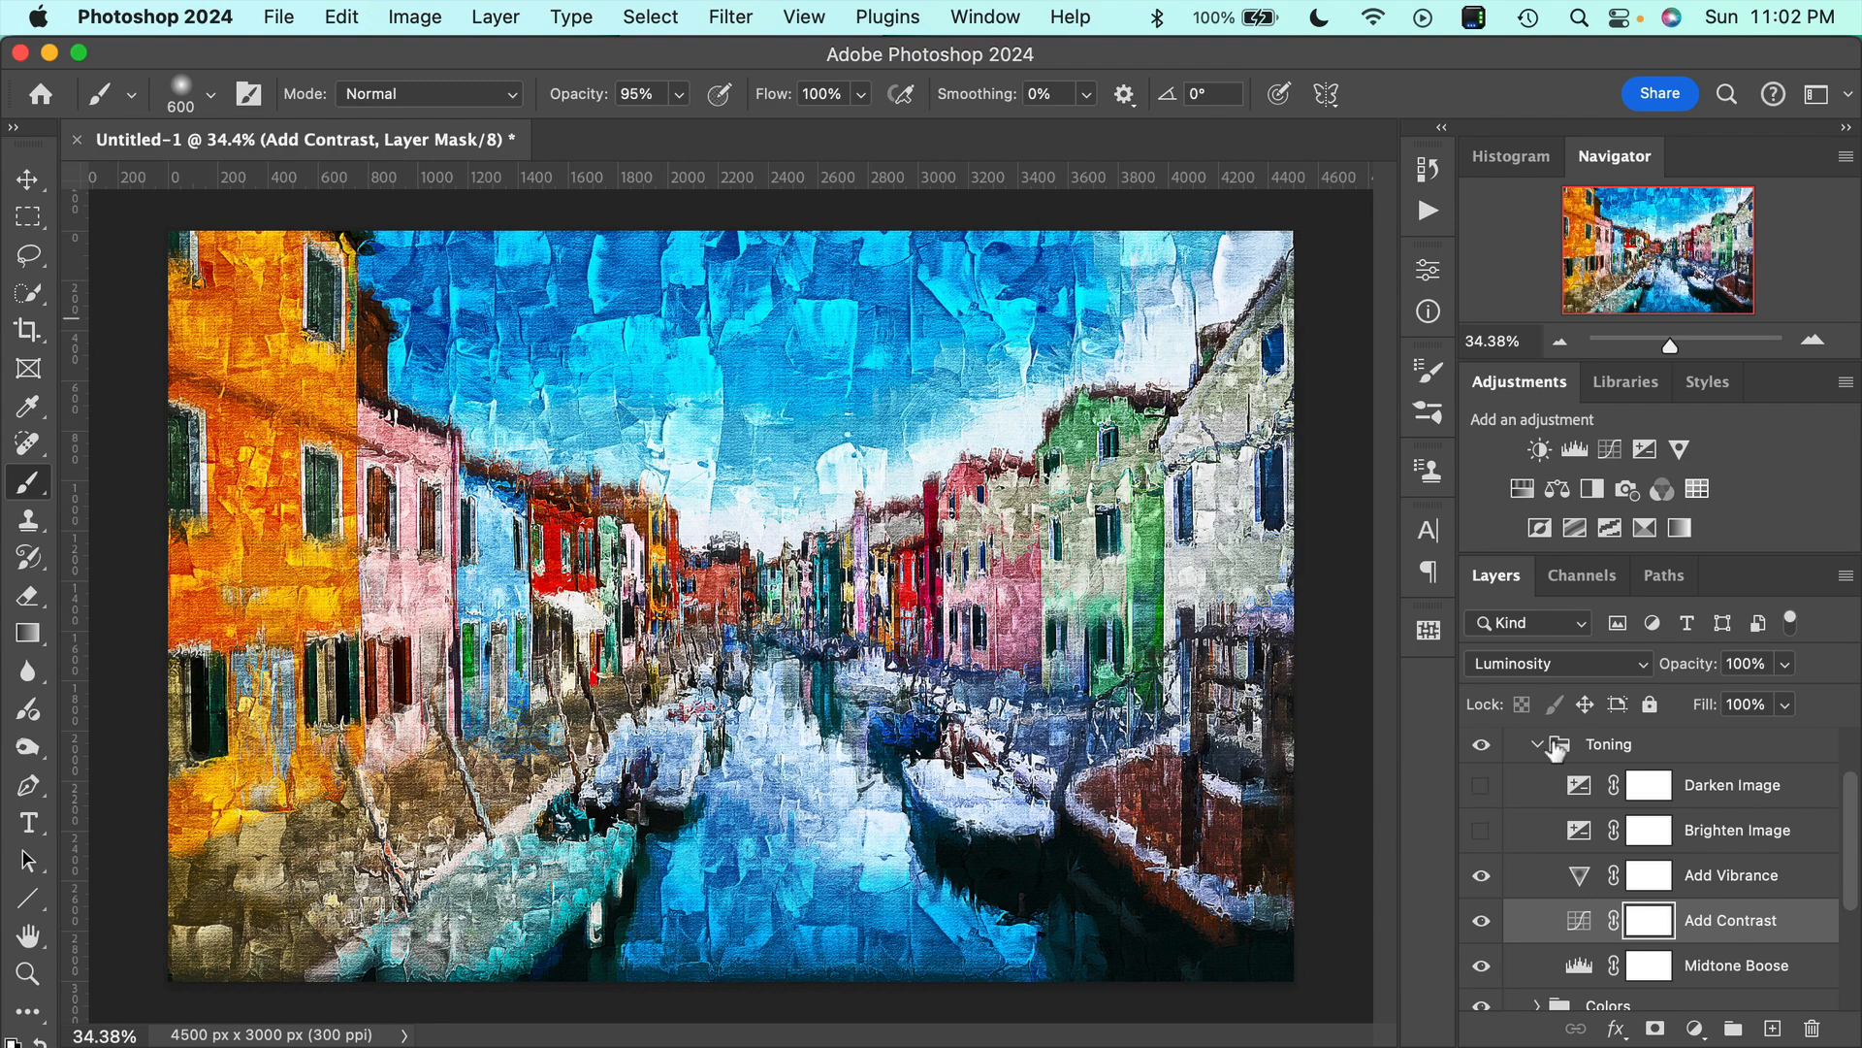
Compare the painting without the contrast boost and hide both the Add Contrast and Add Vibrance adjustments.
click(1480, 921)
click(1480, 921)
click(1481, 921)
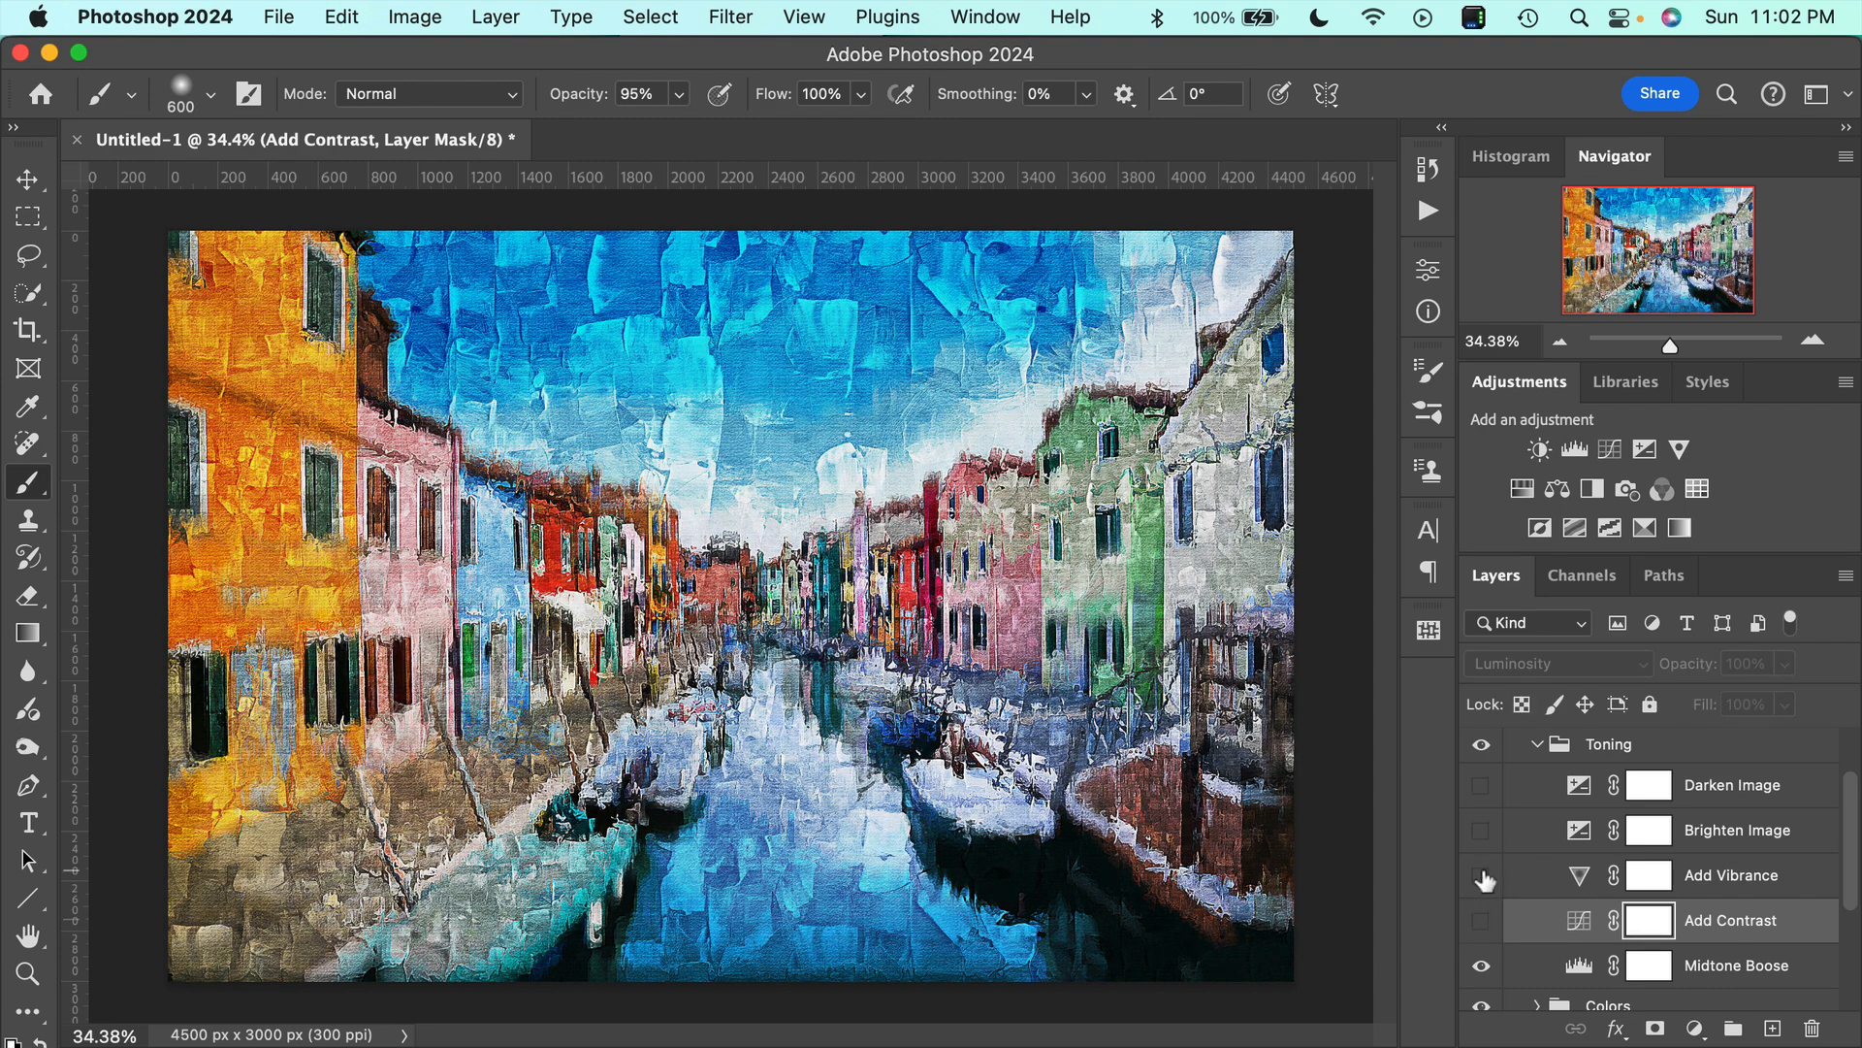
Compare the painting with the Midtone Boose adjustment hidden and shown, and collapse the Toning group.
scroll(1581, 882, down, 3)
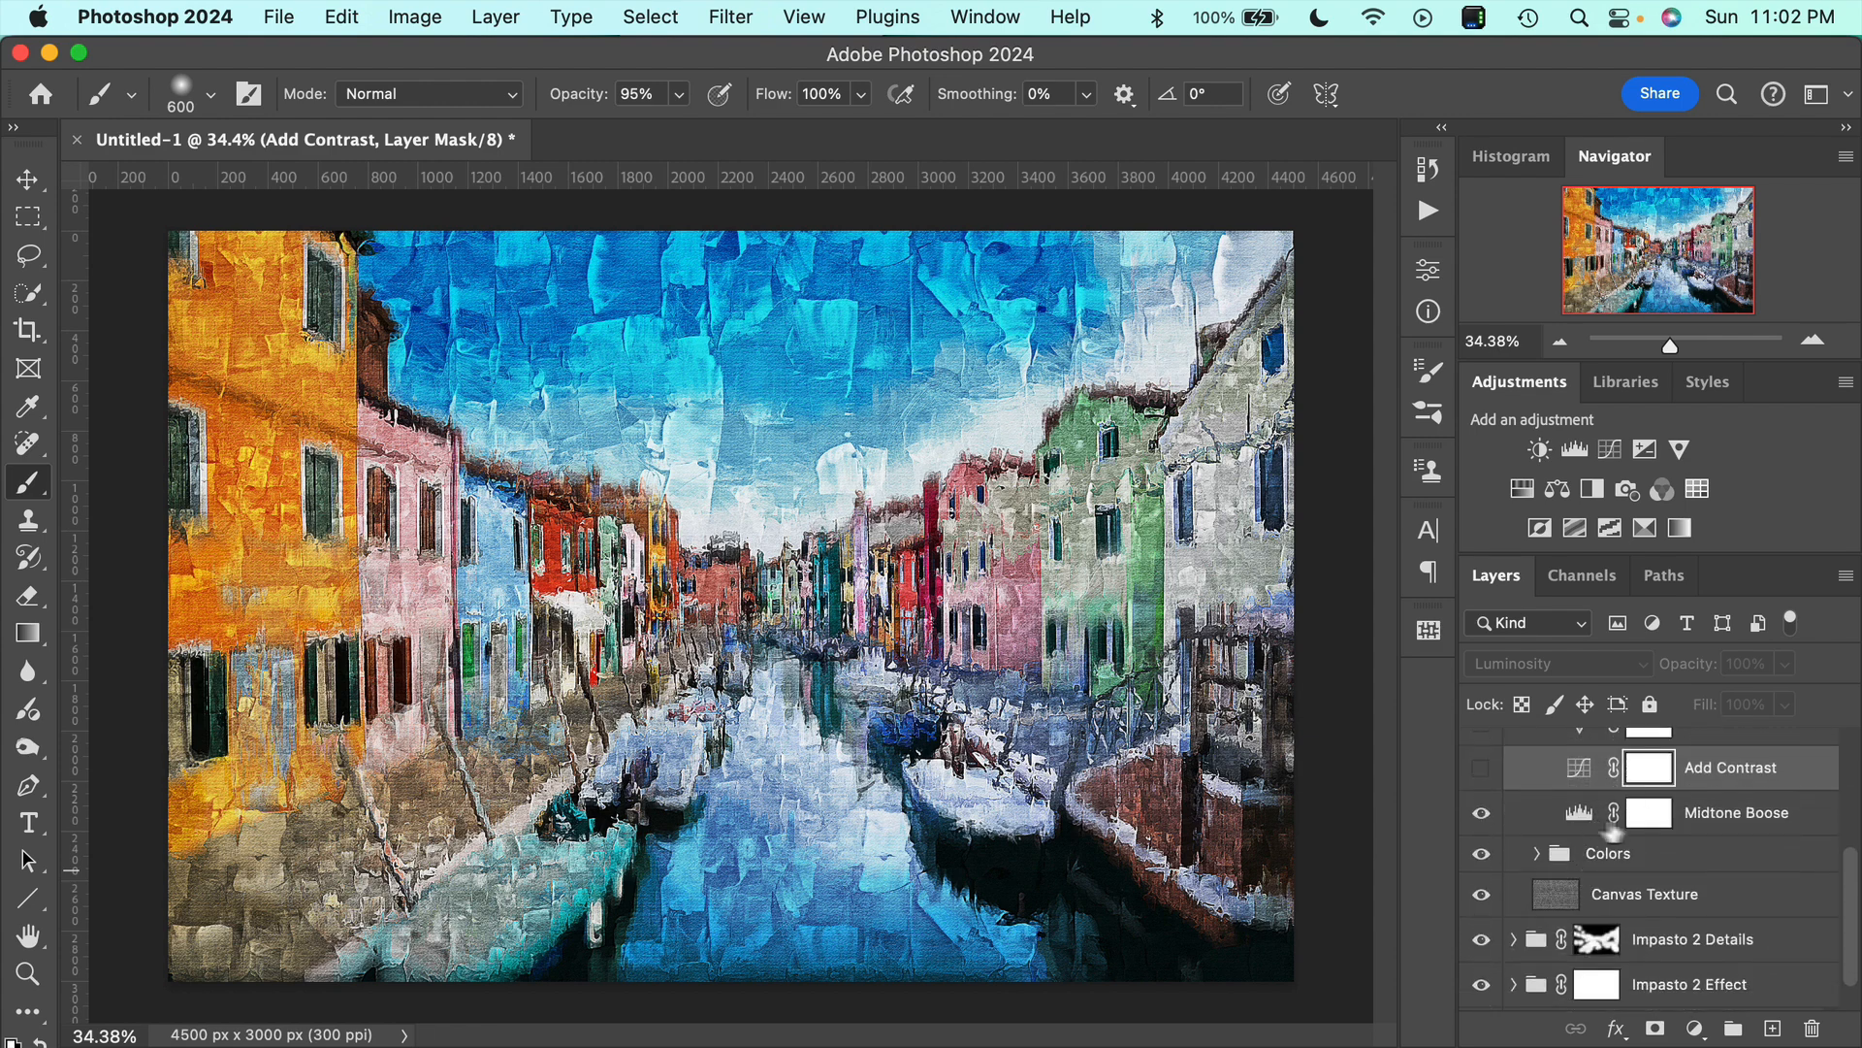
click(1481, 814)
click(1482, 813)
click(1489, 825)
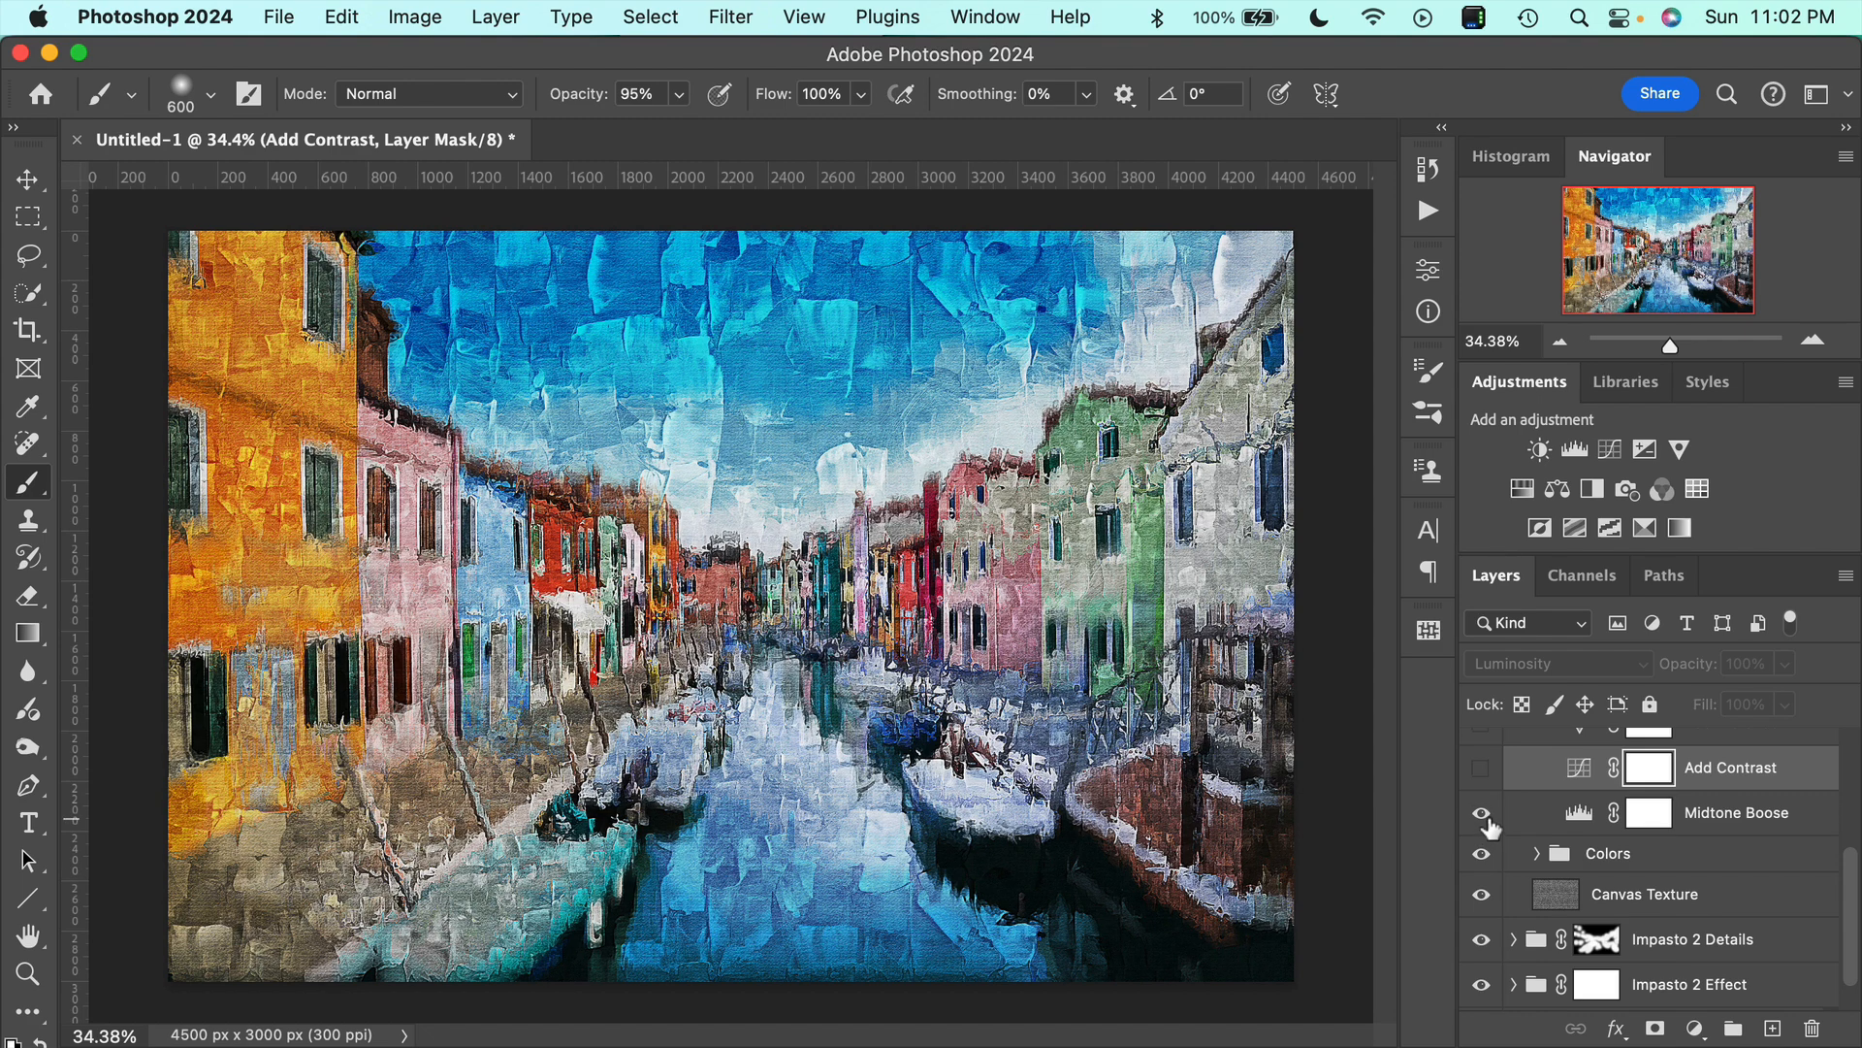
click(1489, 824)
click(1489, 825)
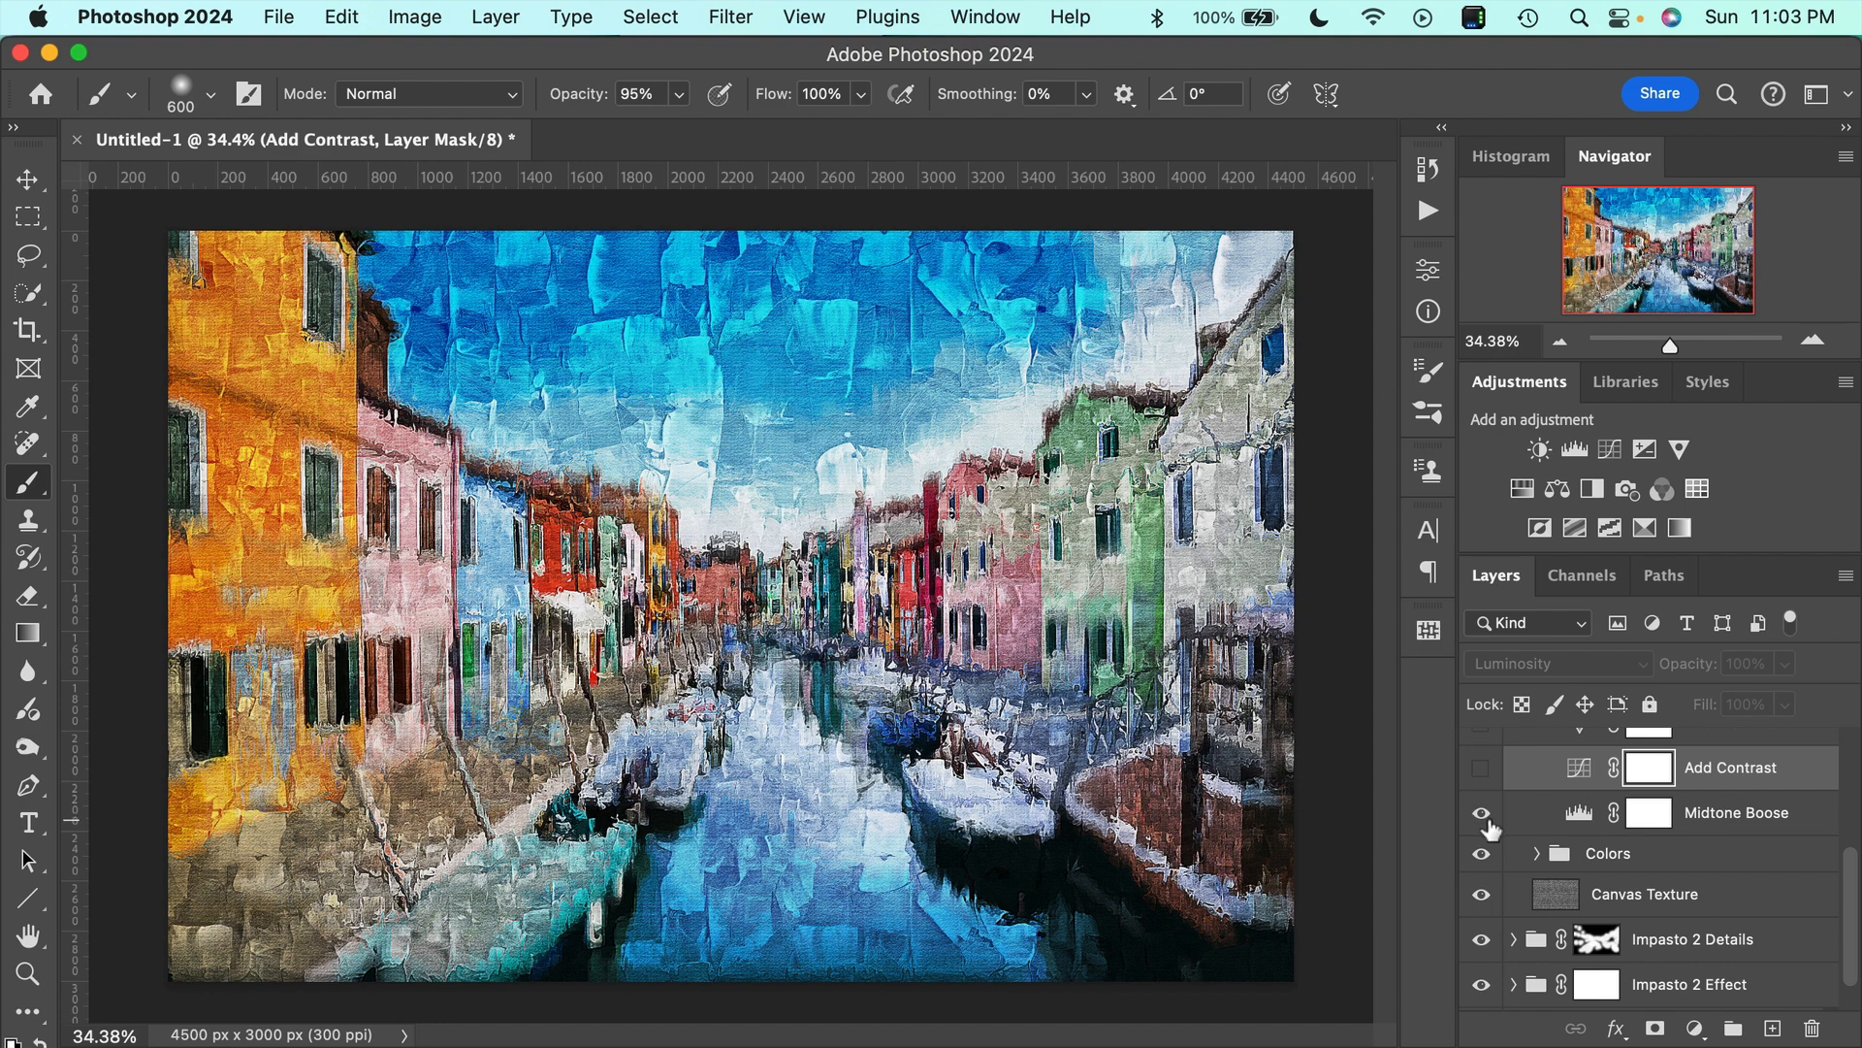
click(1489, 825)
scroll(1556, 811, up, 4)
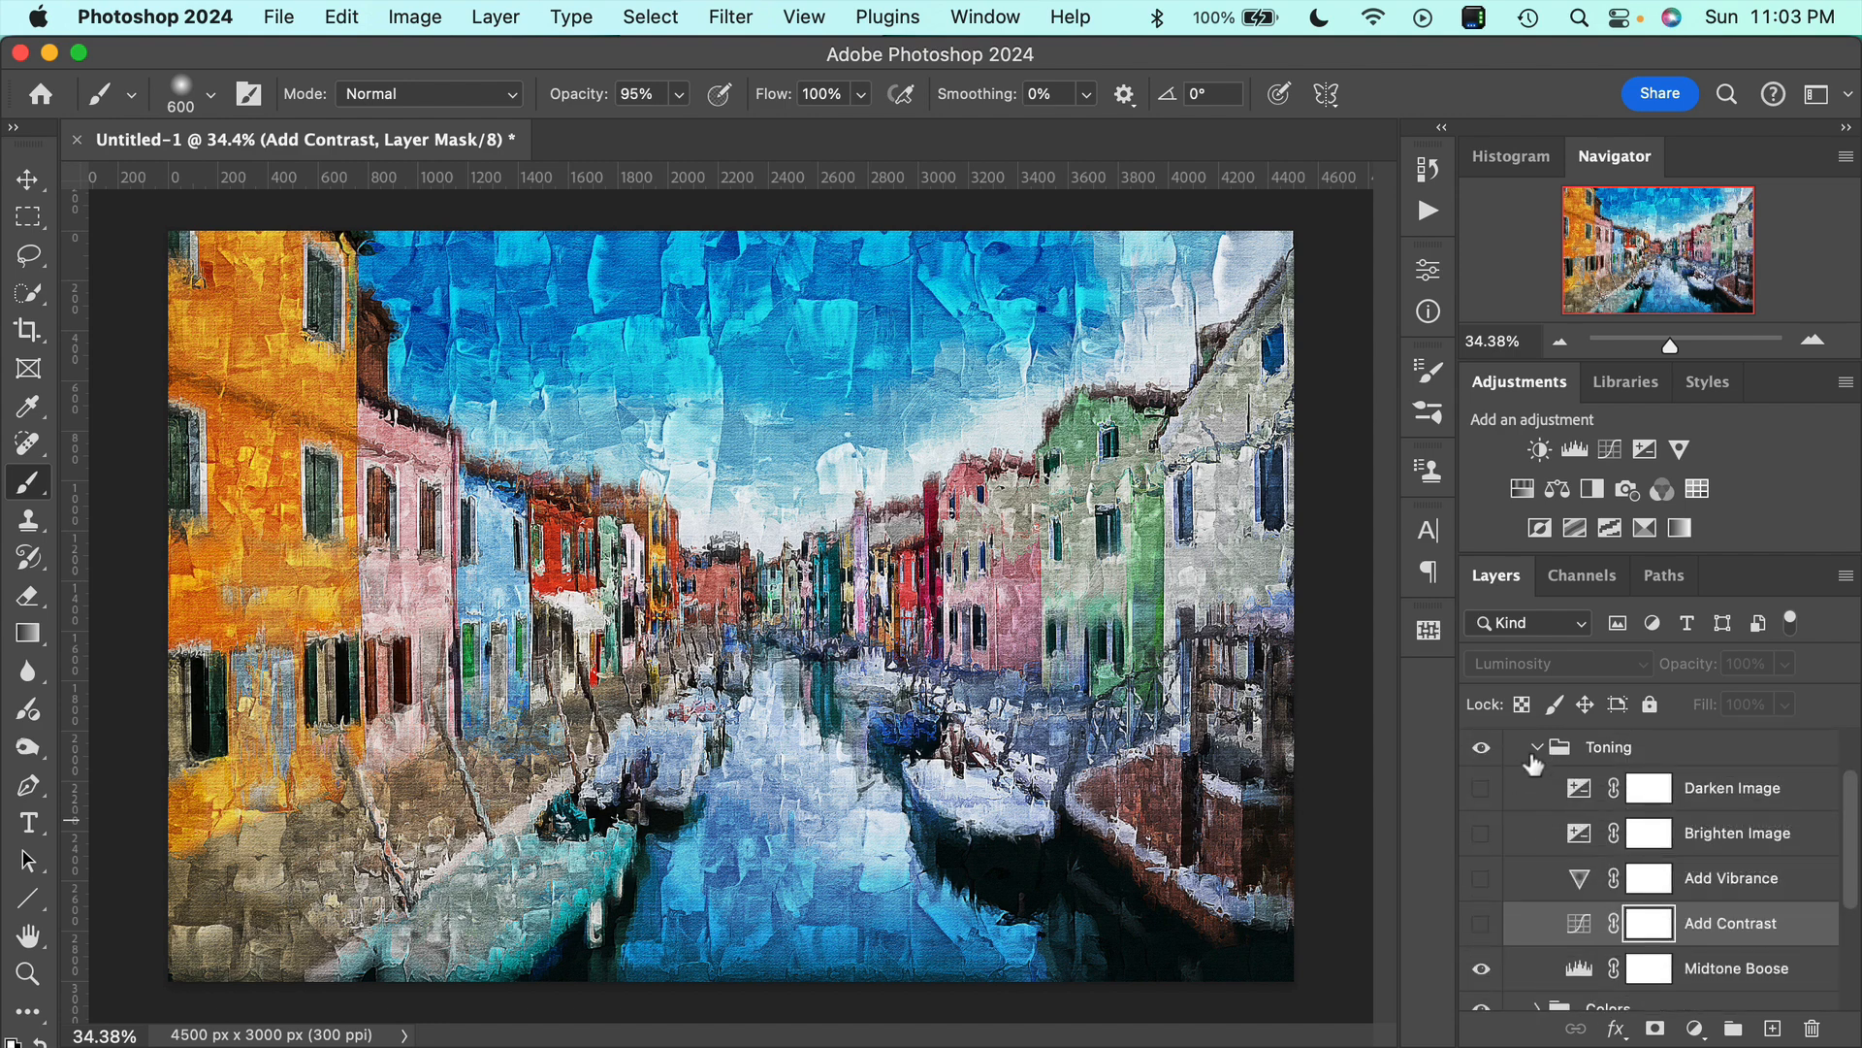
click(1532, 755)
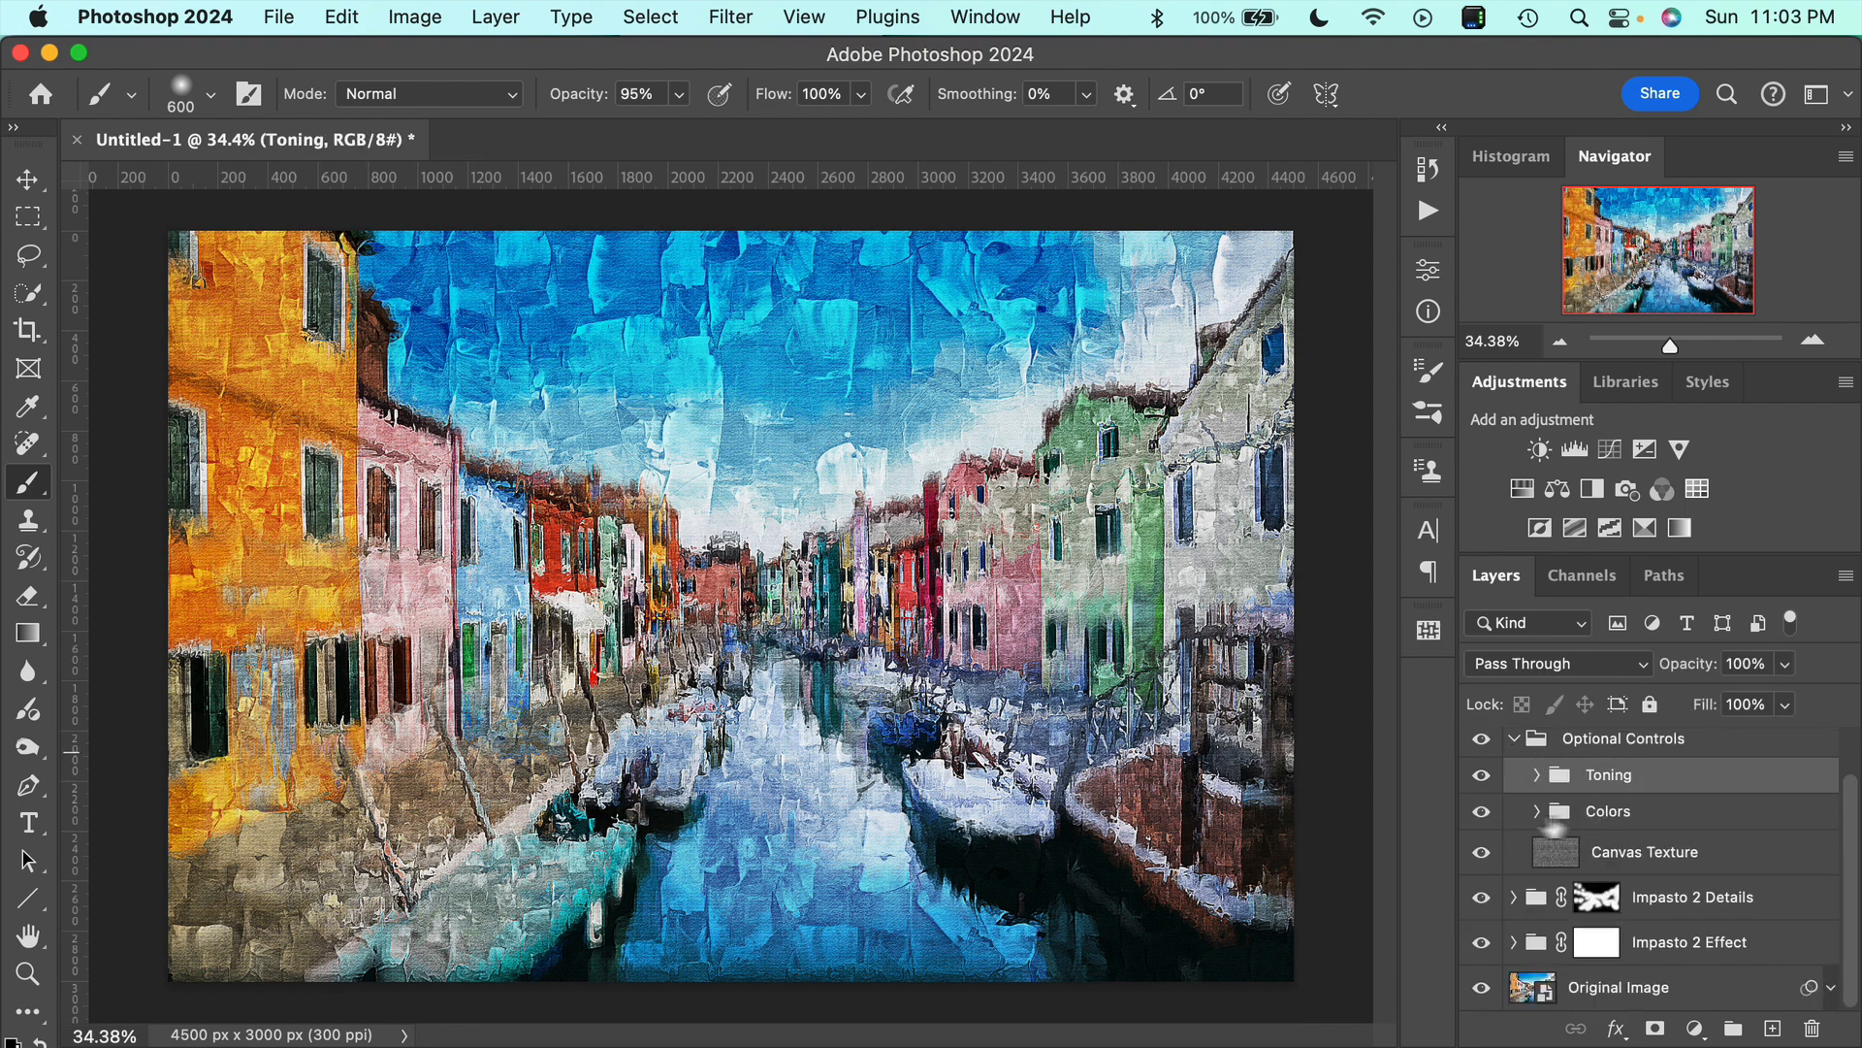
Expand the Colors group in Optional Controls and show the Colorful Overlay layer.
click(1536, 813)
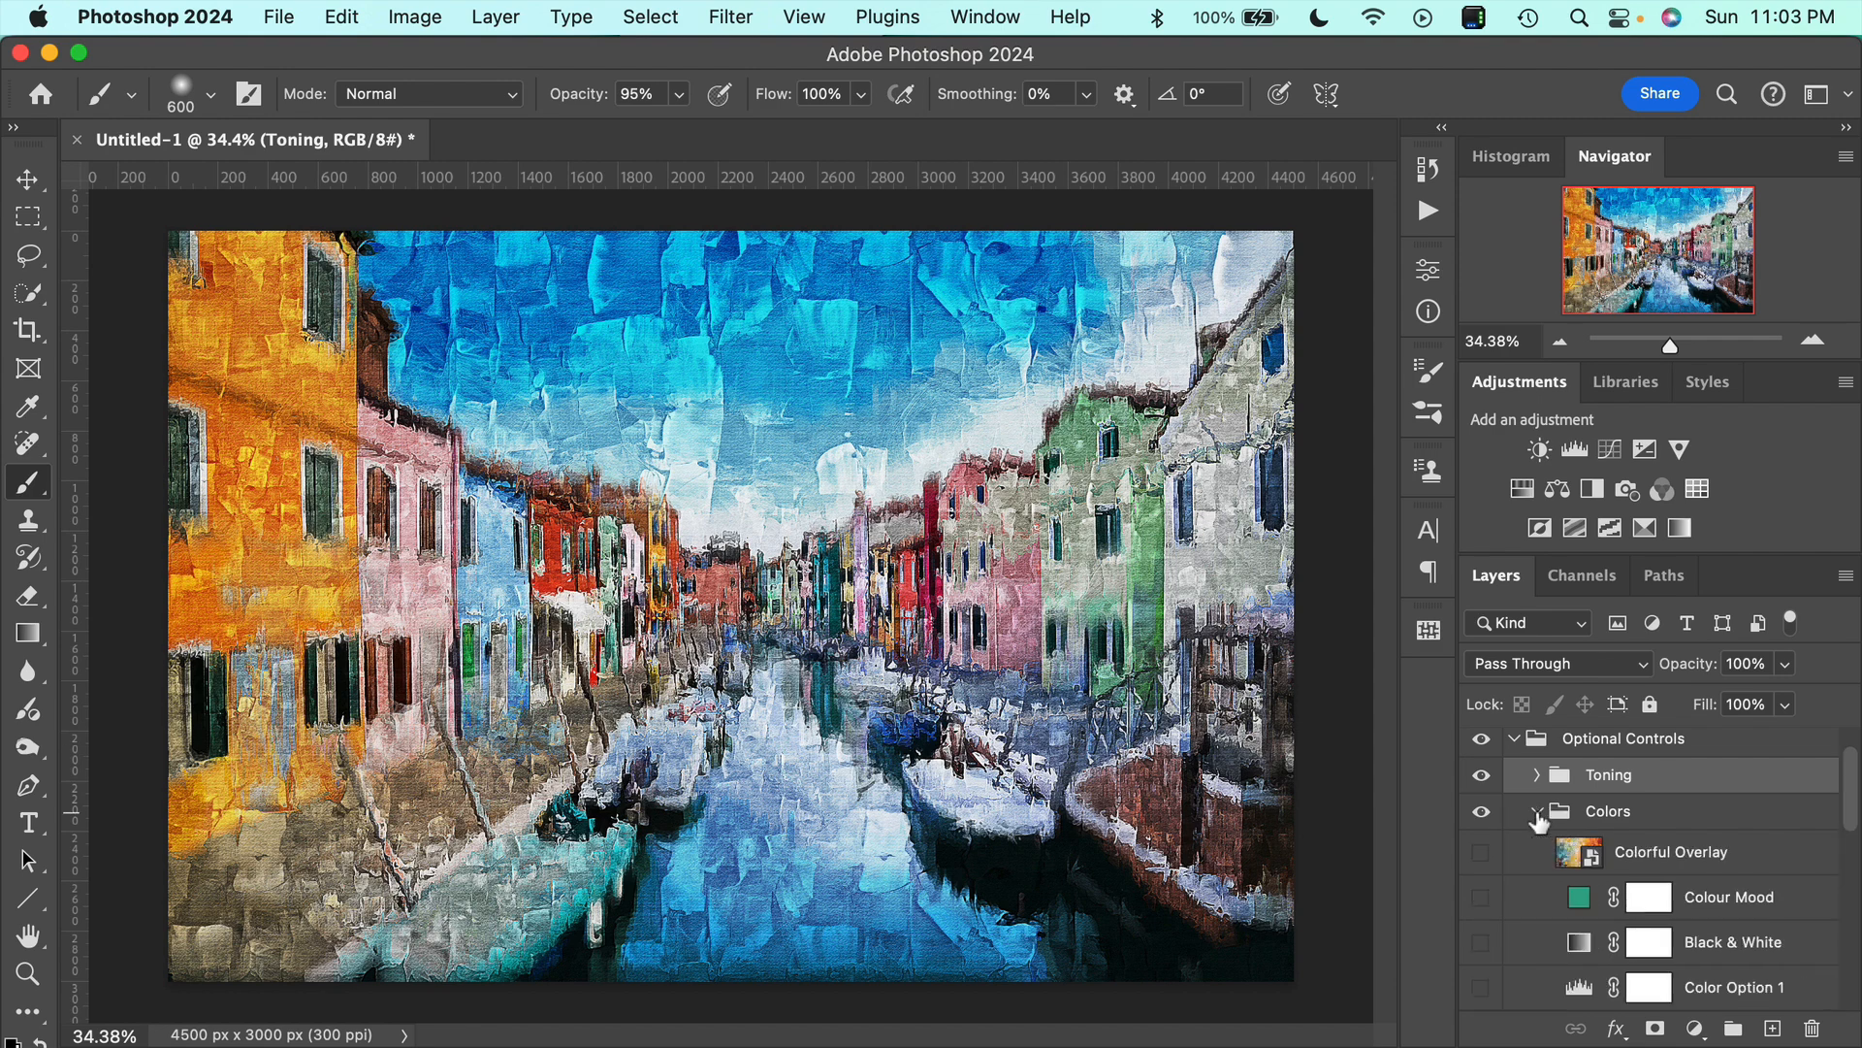
scroll(1688, 919, down, 3)
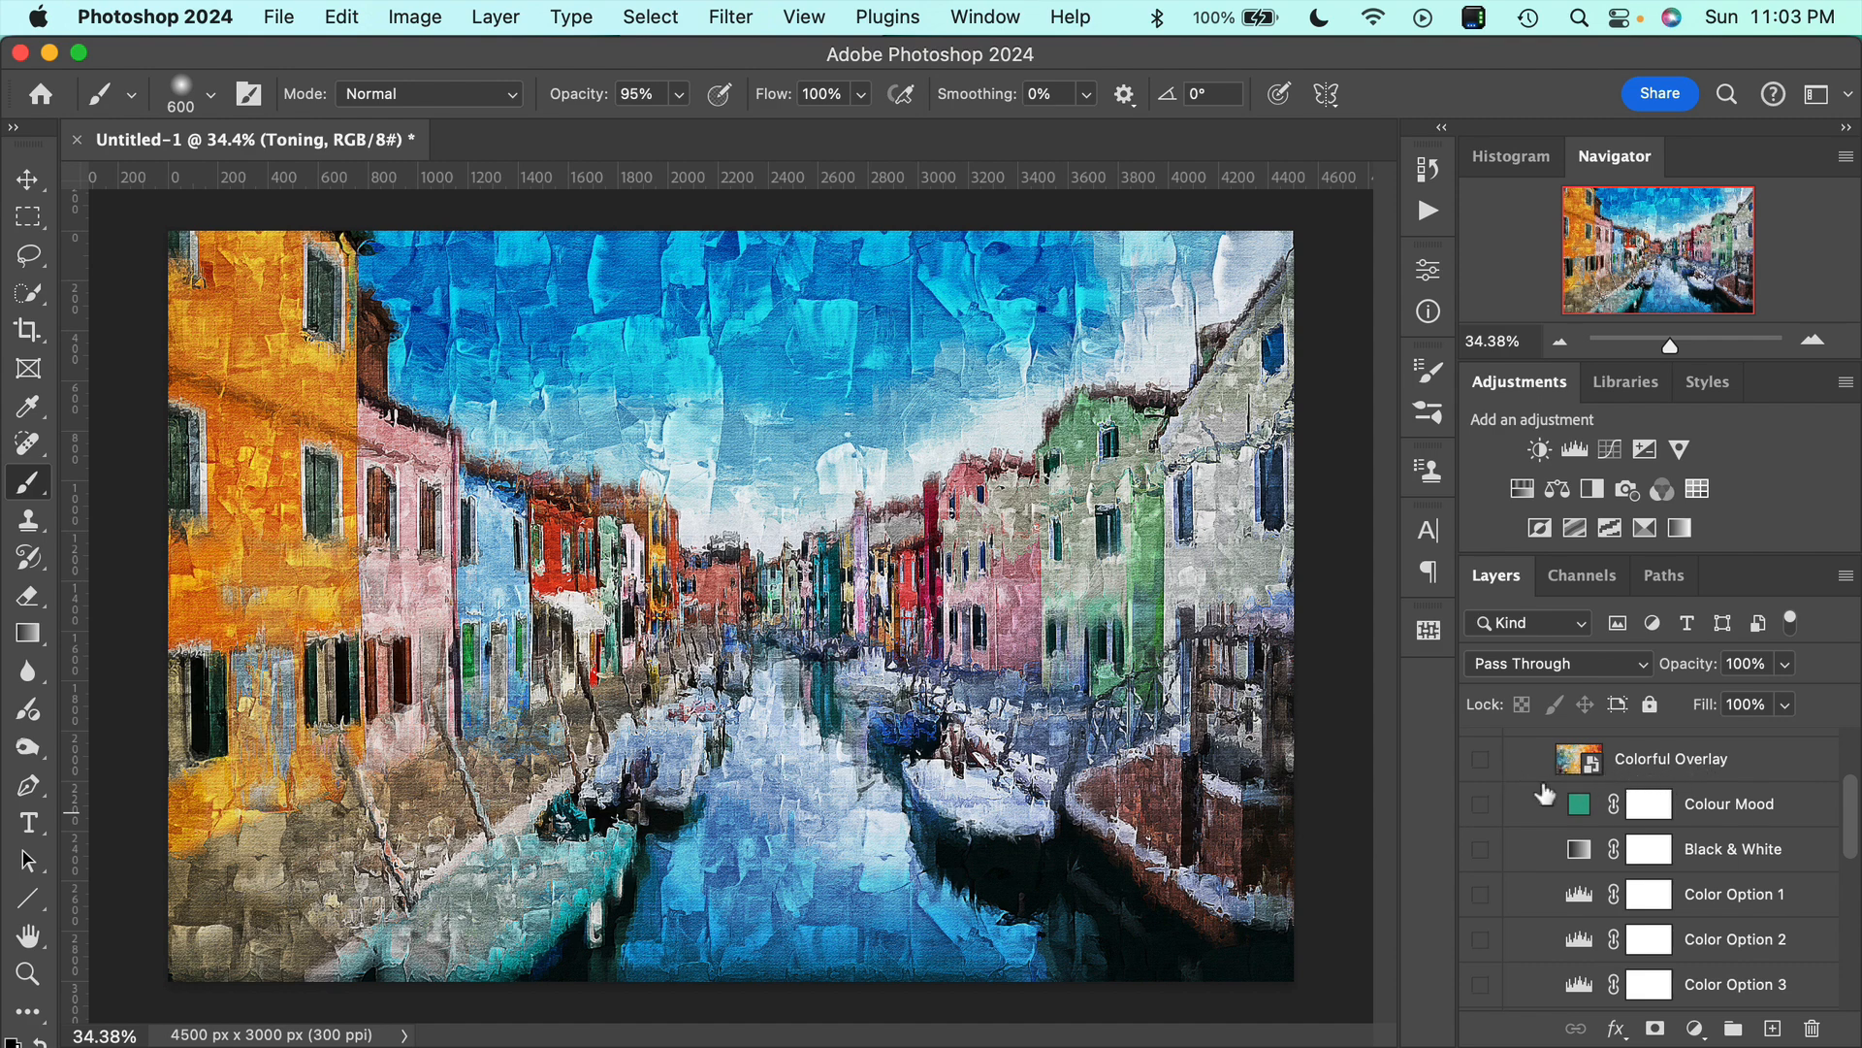
click(1480, 762)
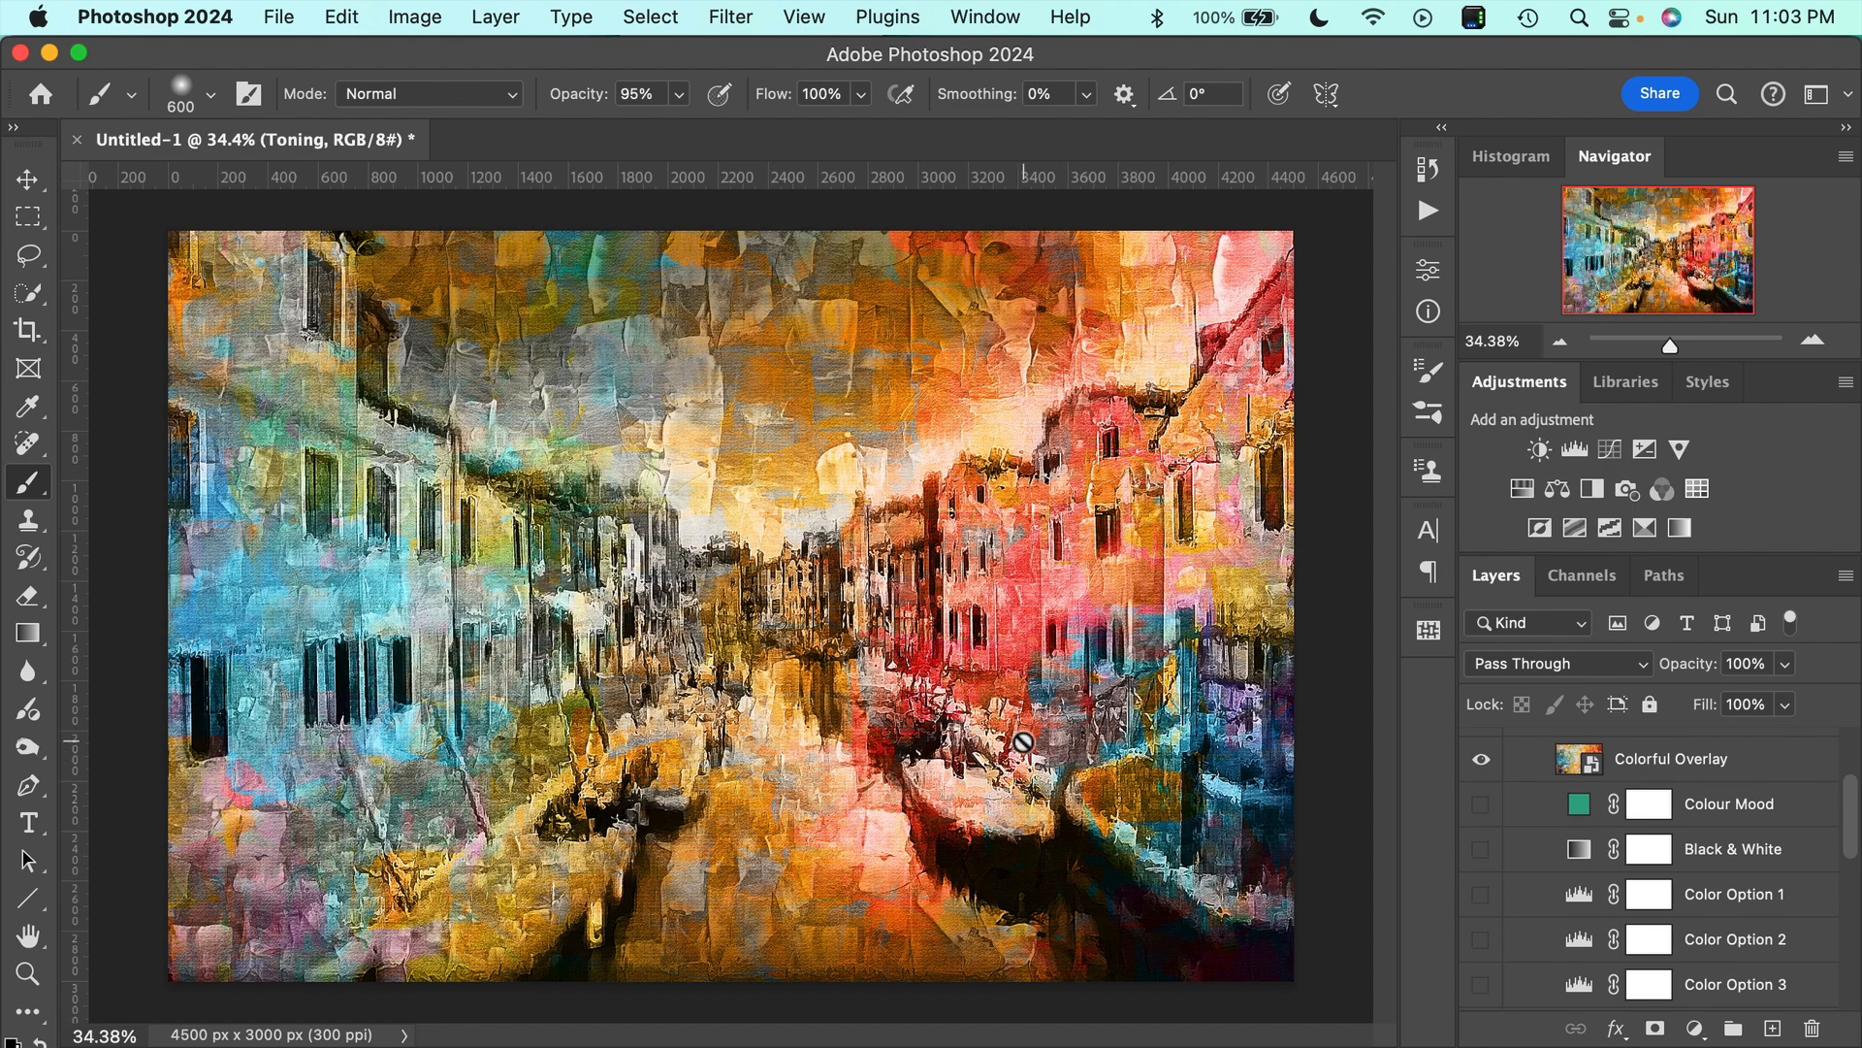
Give the Colorful Overlay layer a half-turn with Free Transform, at -22.05% width and height, and apply it.
scroll(1023, 742, down, 3)
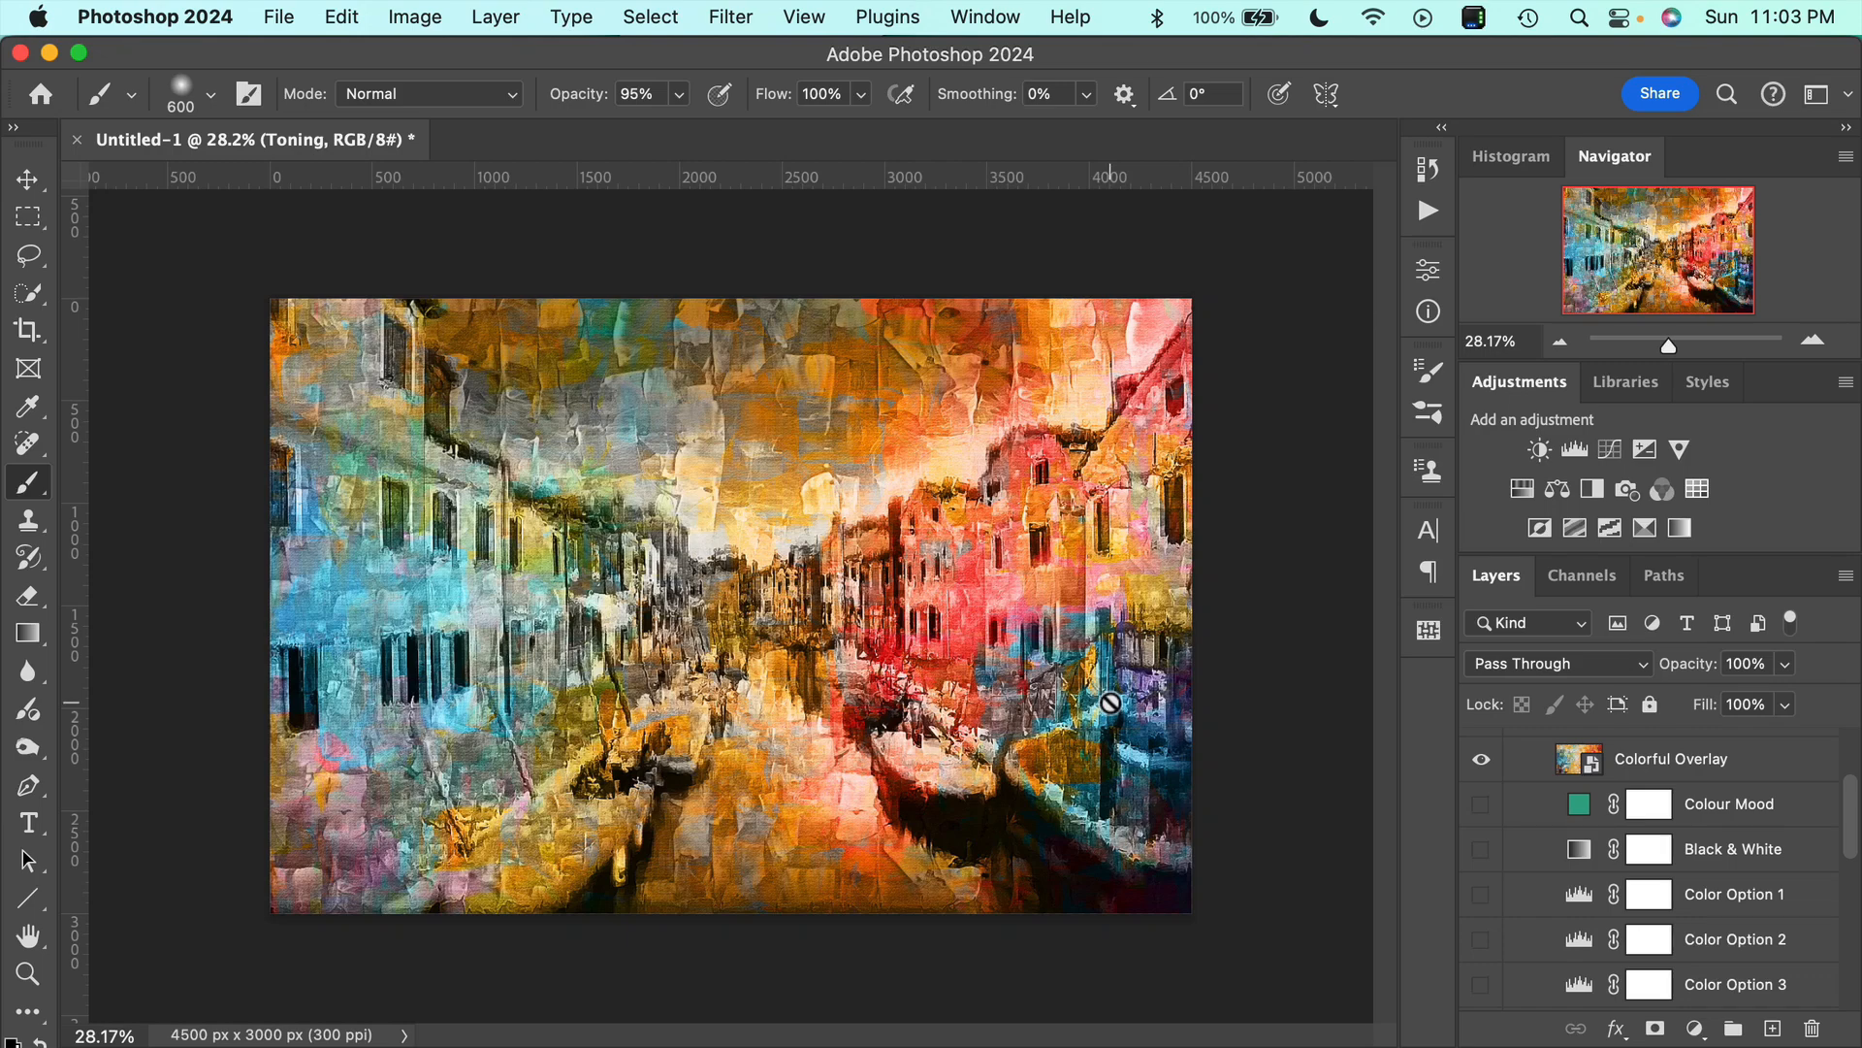
key(super+t)
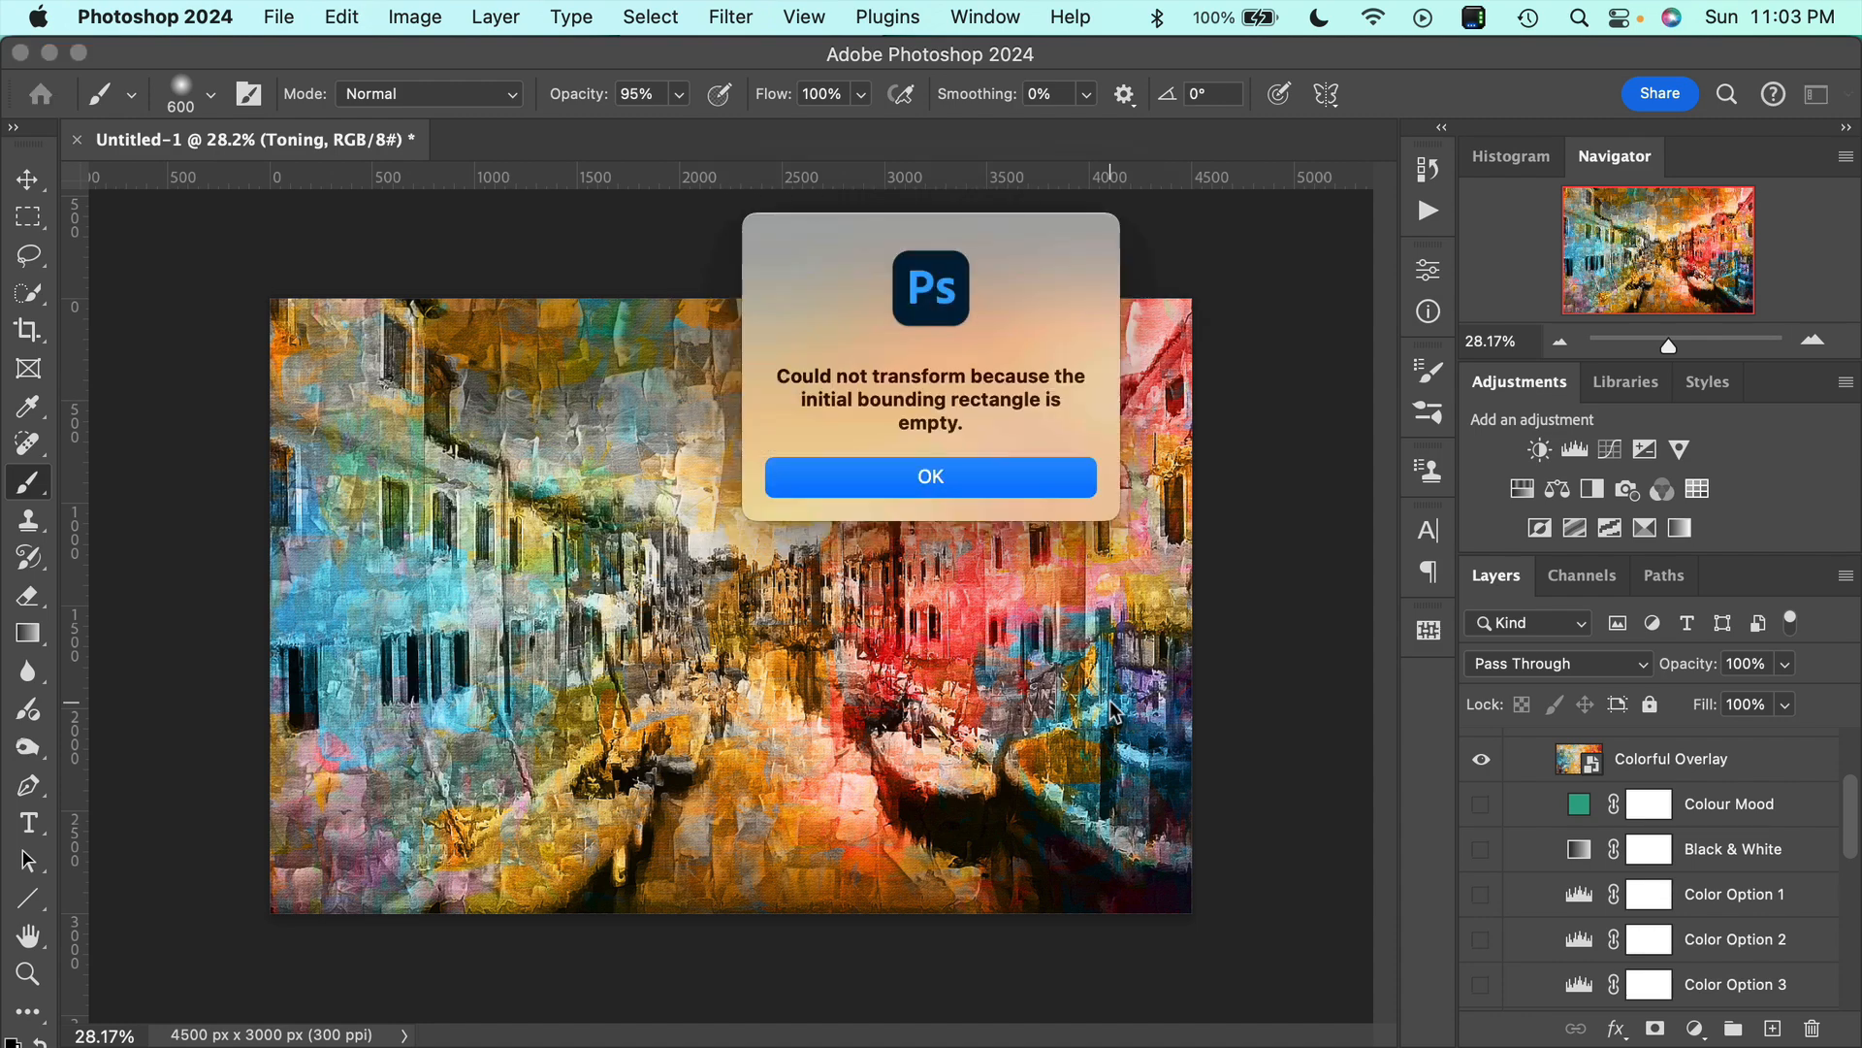
click(1033, 485)
click(1600, 759)
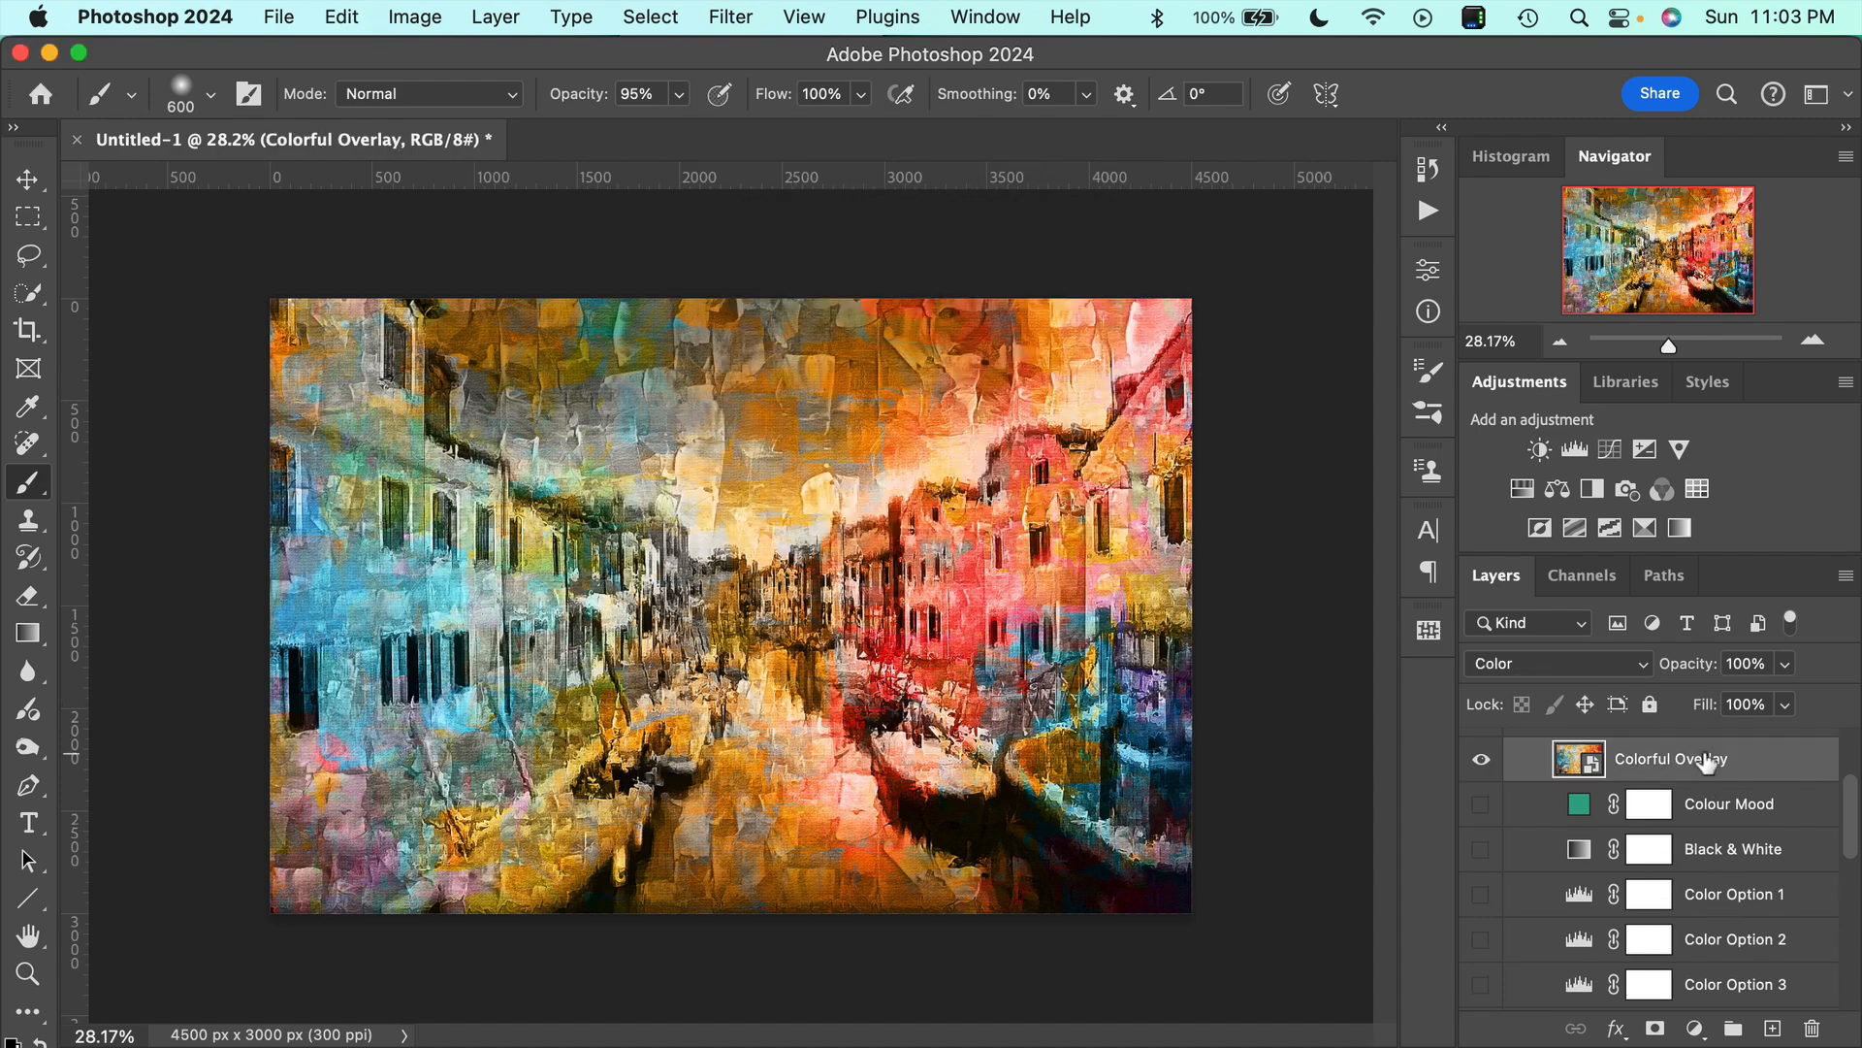
key(super+t)
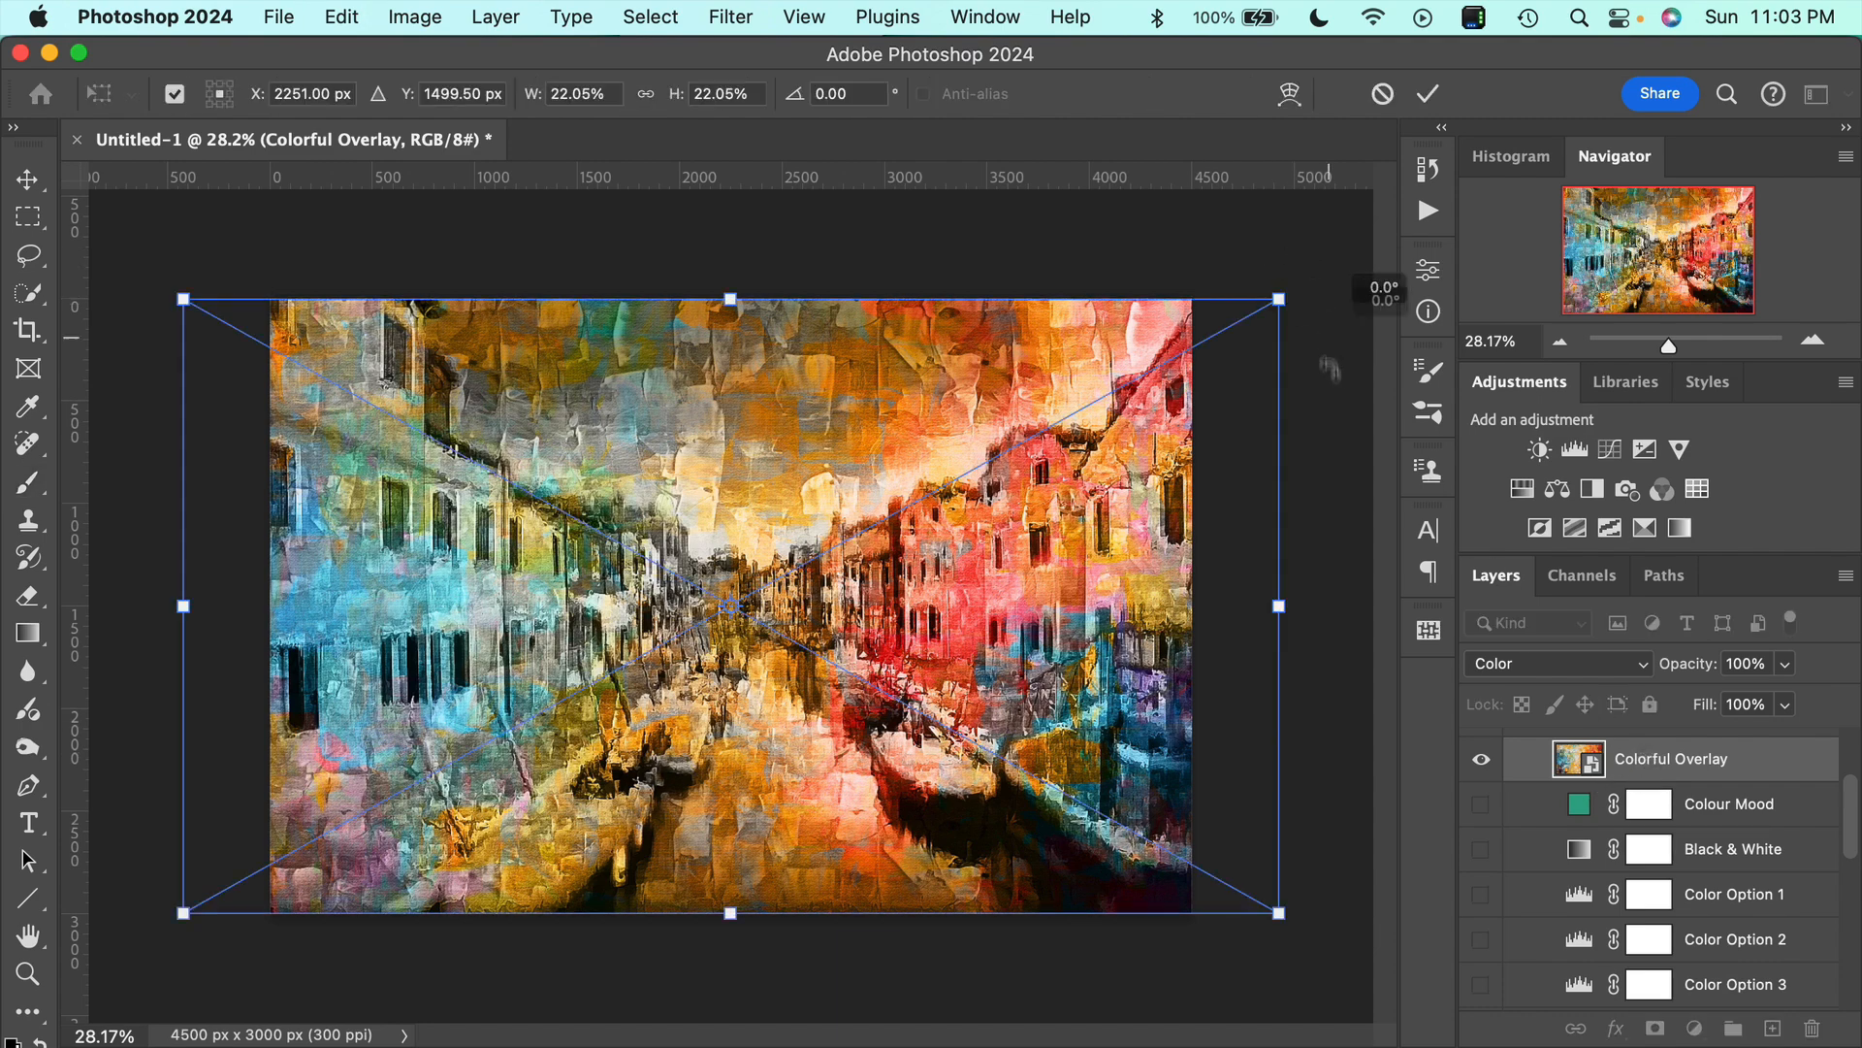
drag(1381, 294, 684, 608)
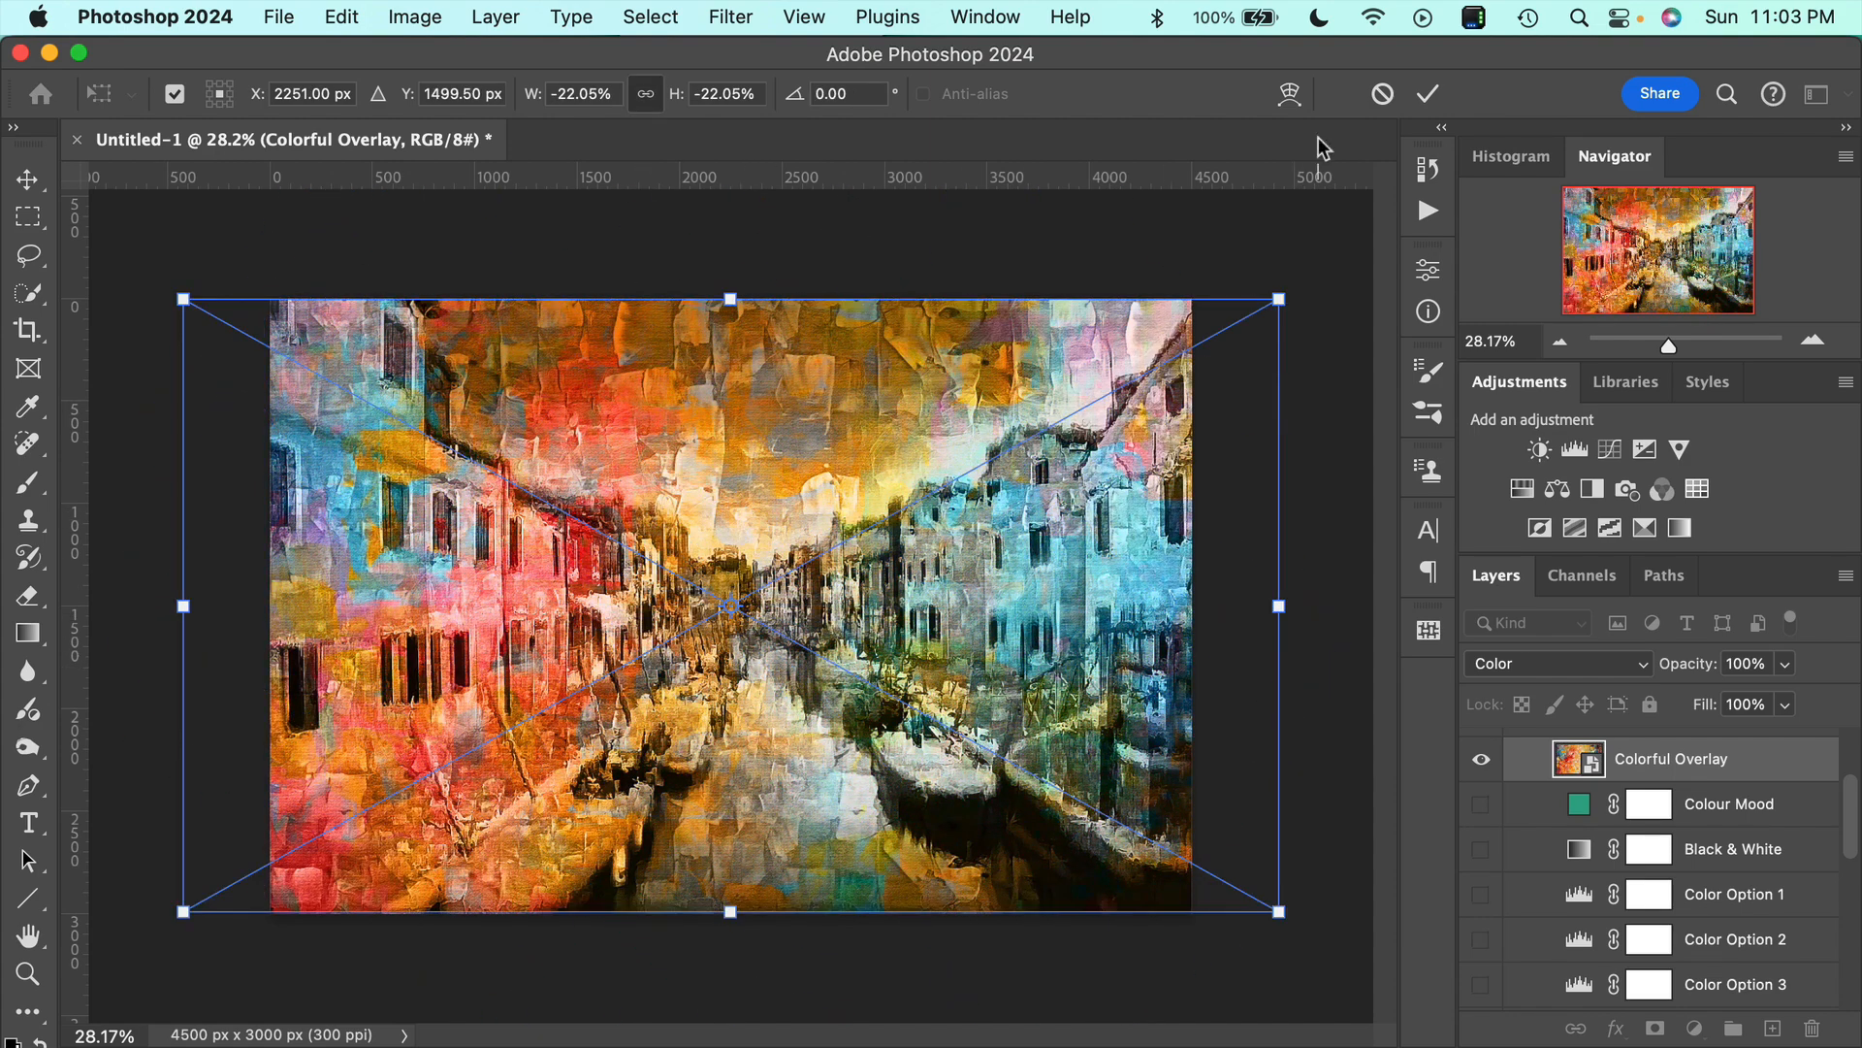
click(1428, 94)
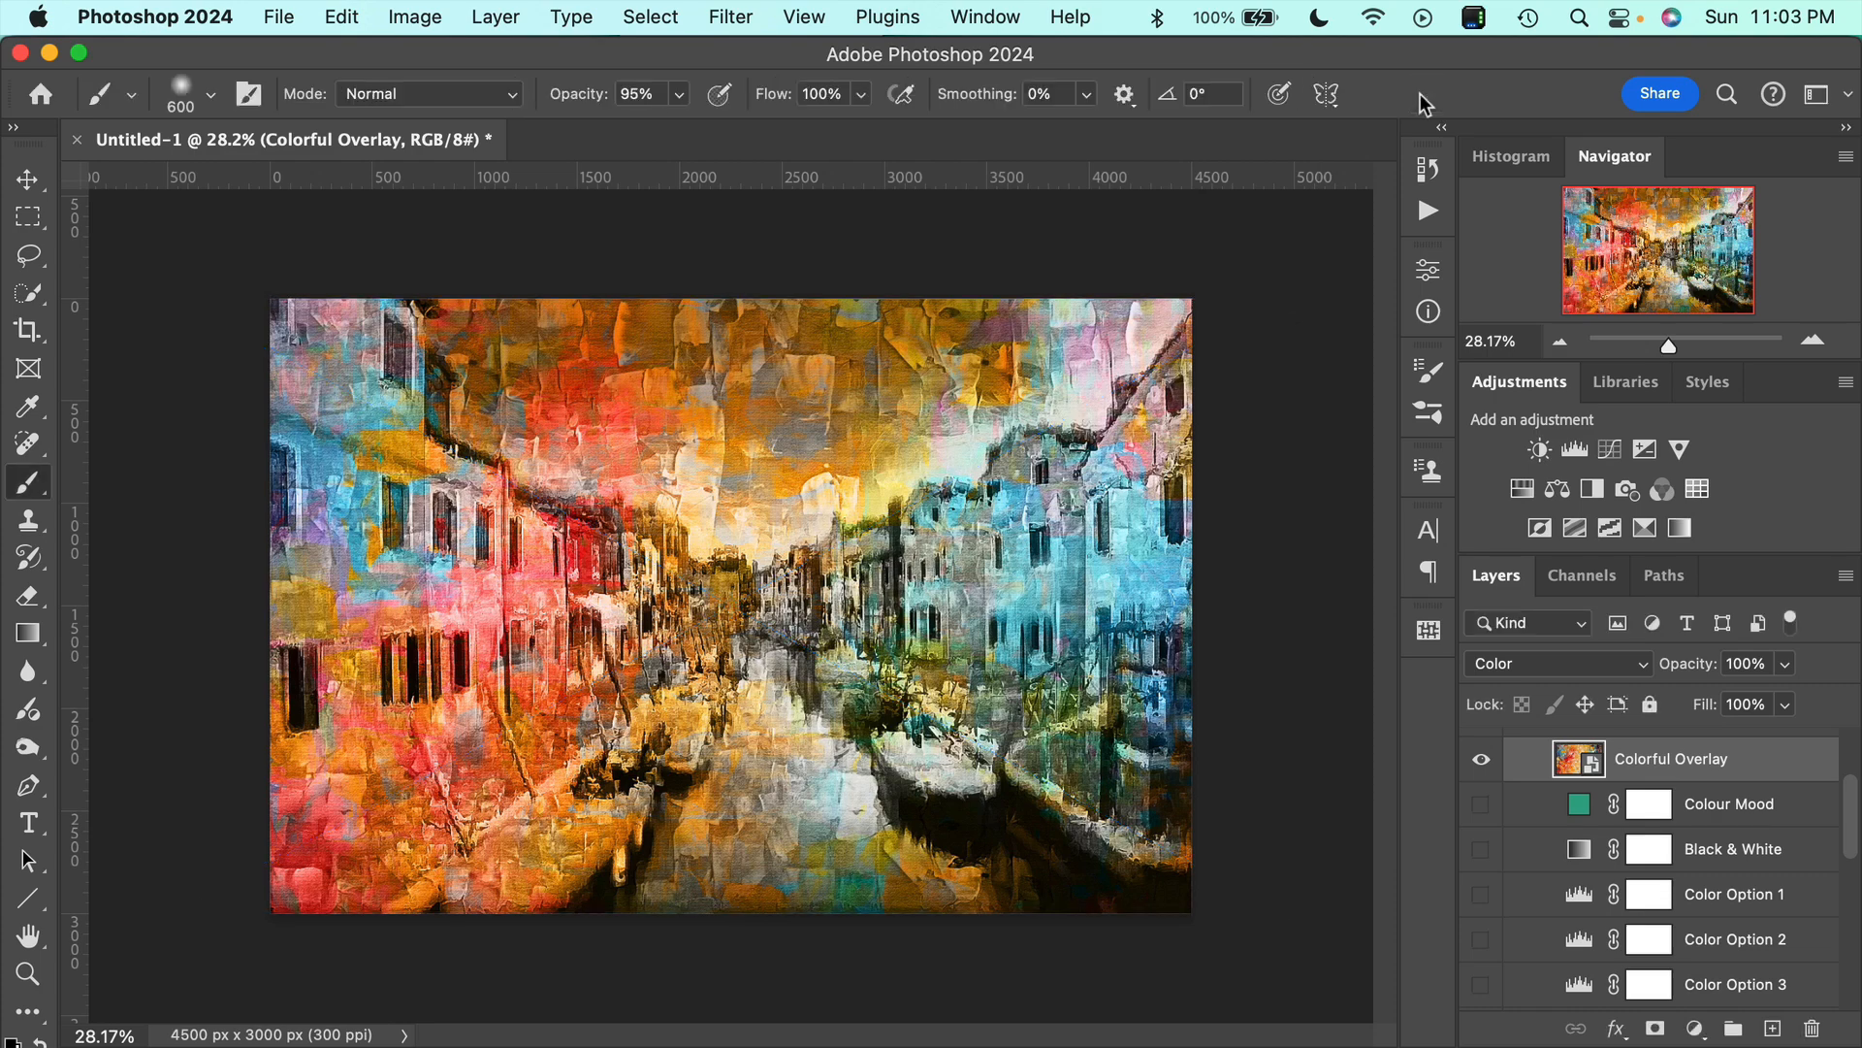
Compare the painting before and after the overlay's half-turn, and stretch the Colorful Overlay layer horizontally with Free Transform.
key(super+z)
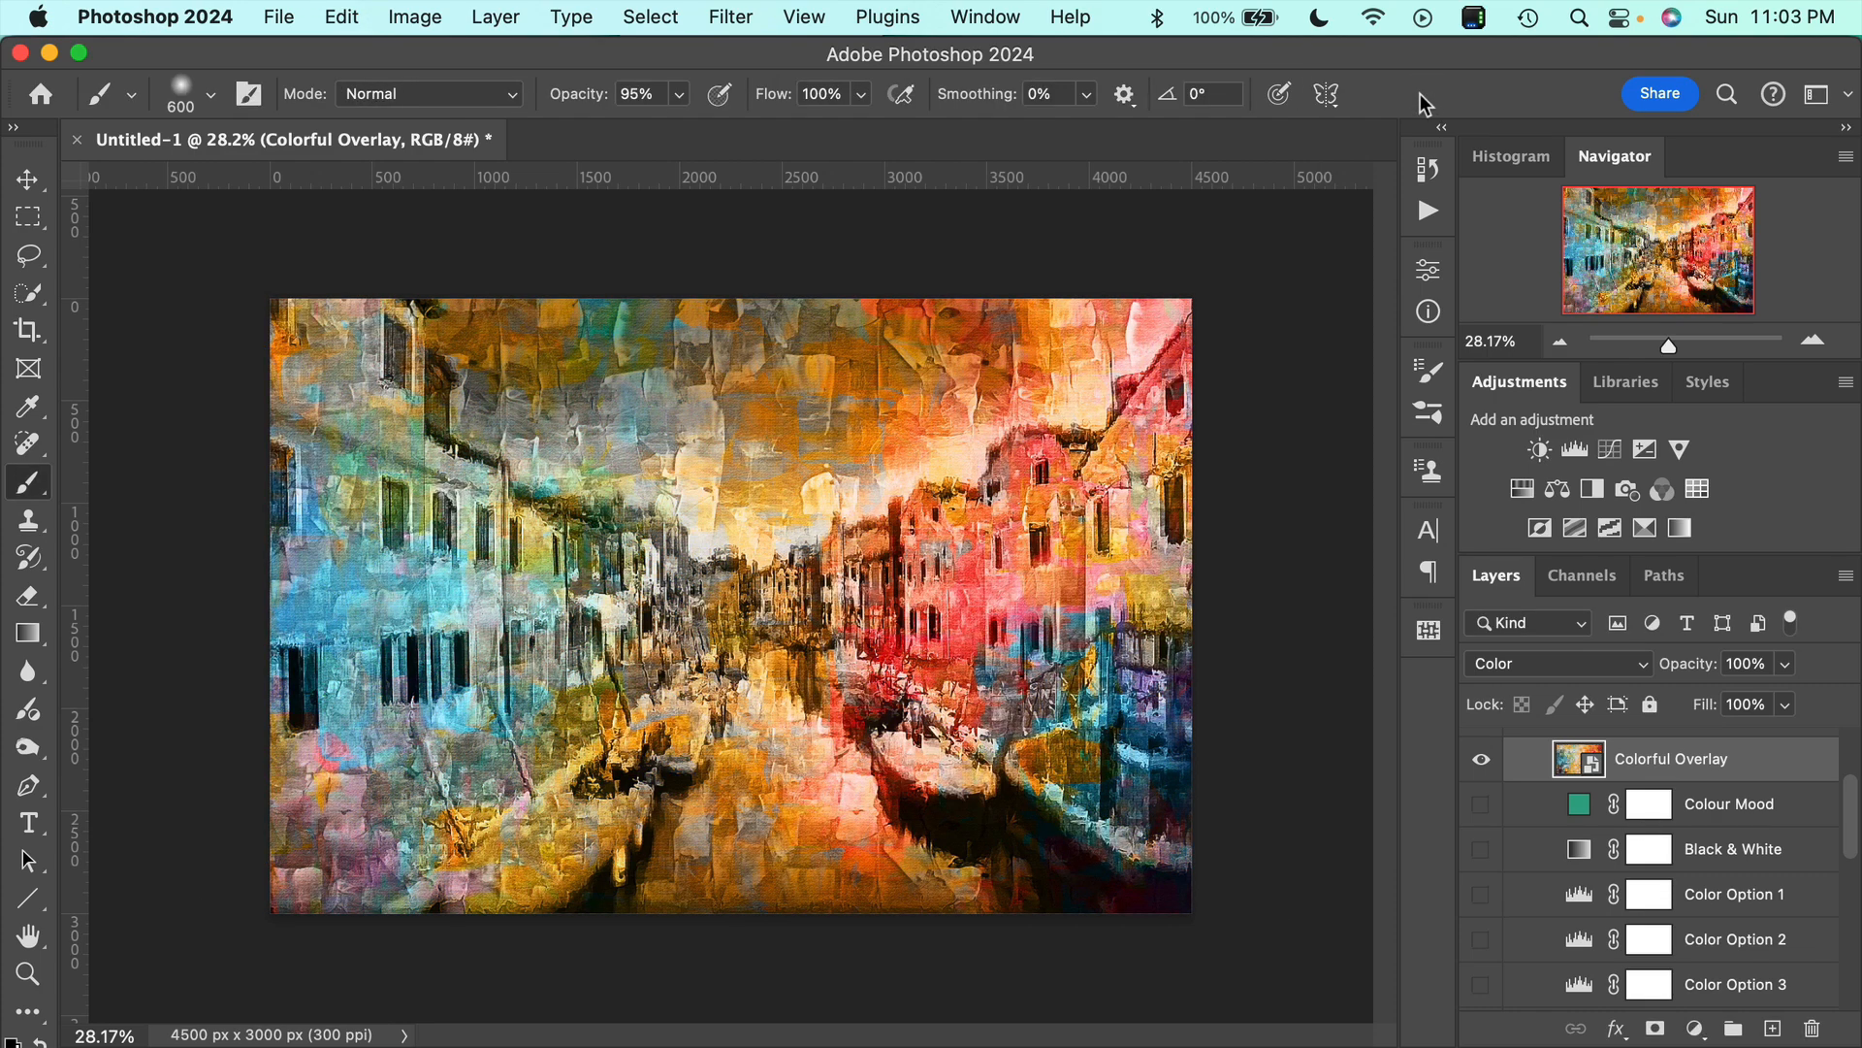
key(super+shift+z)
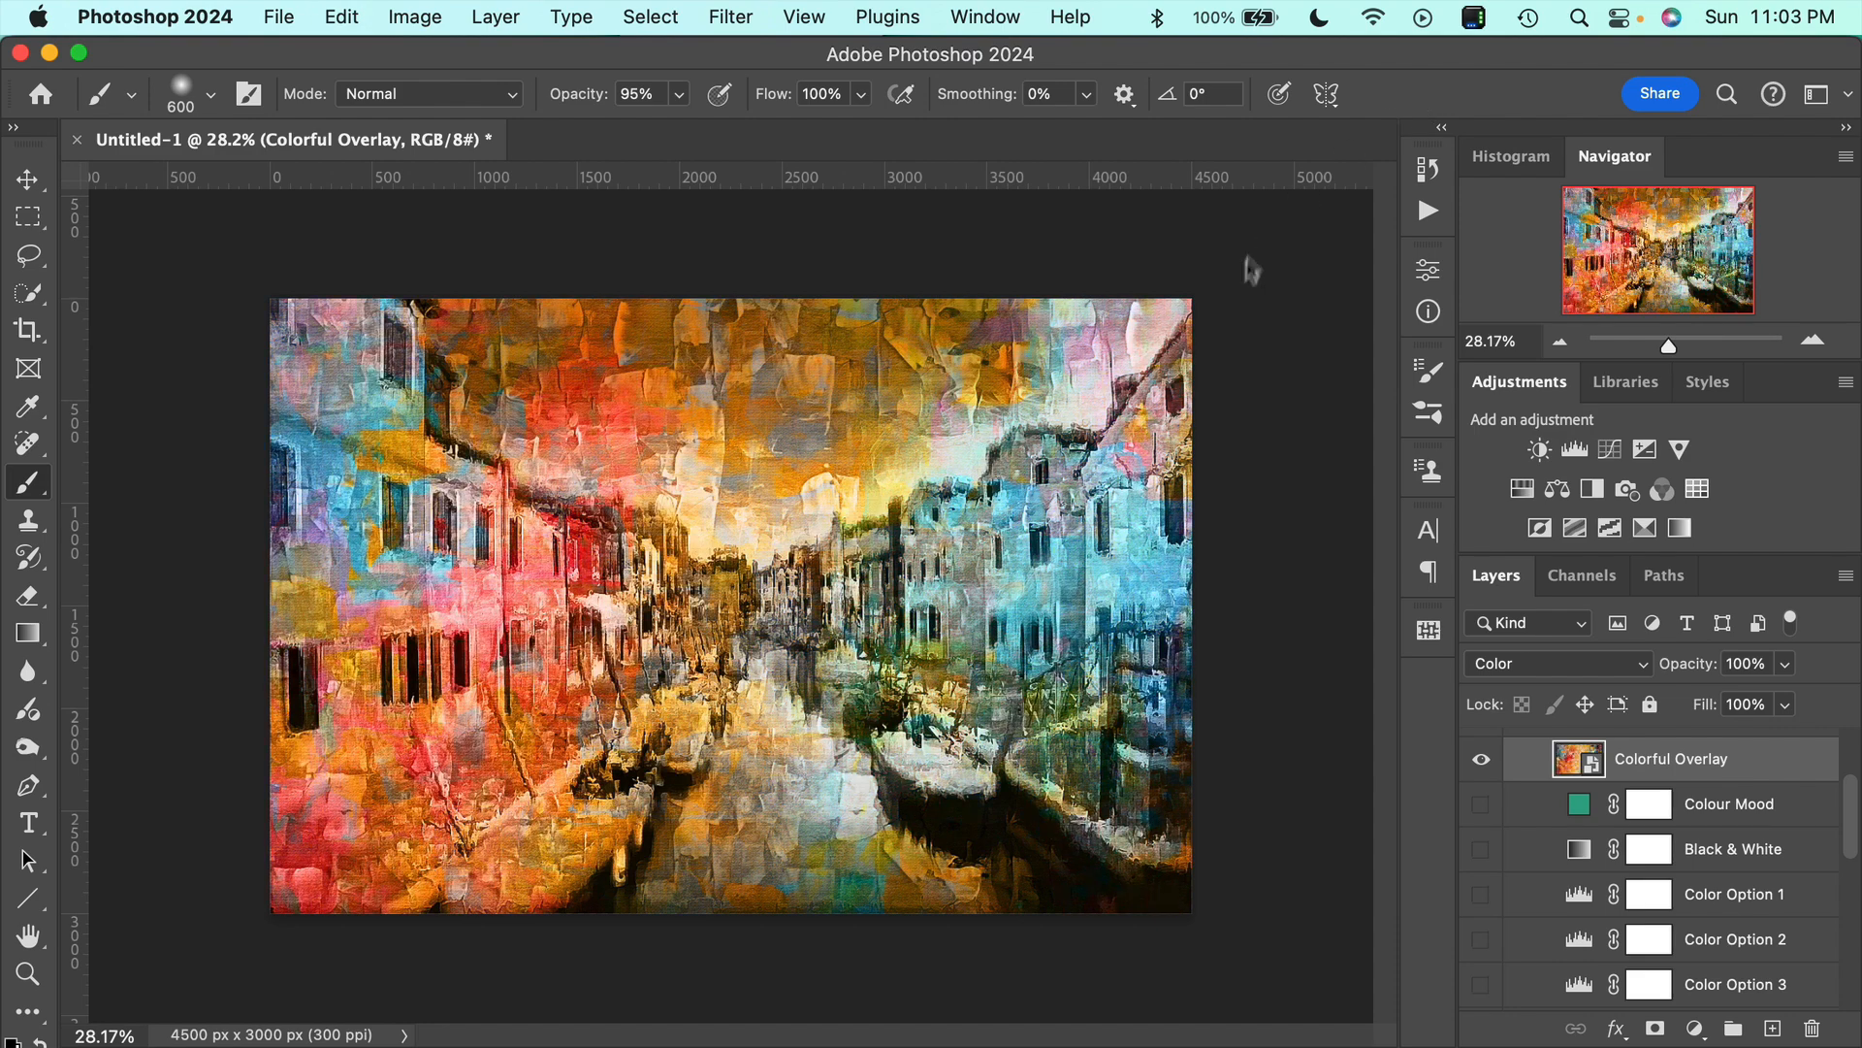
key(super+t)
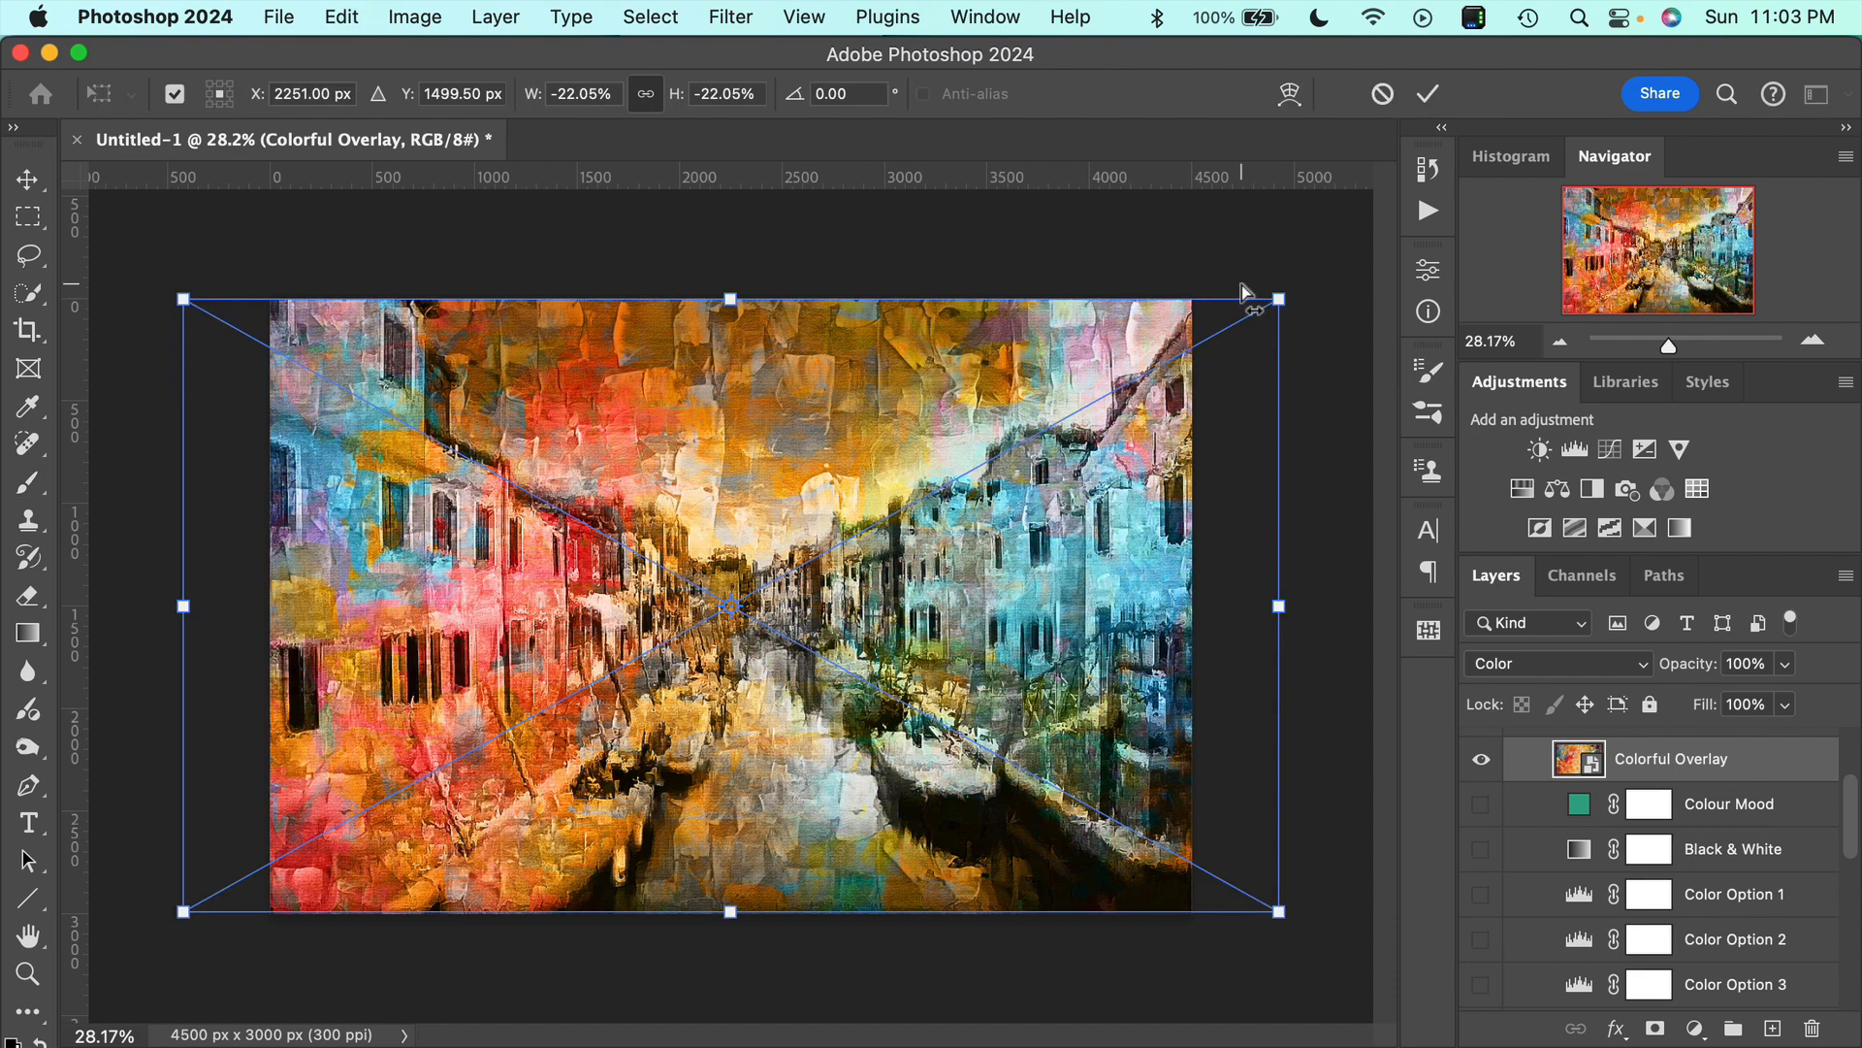
drag(1278, 605, 1358, 603)
click(1423, 92)
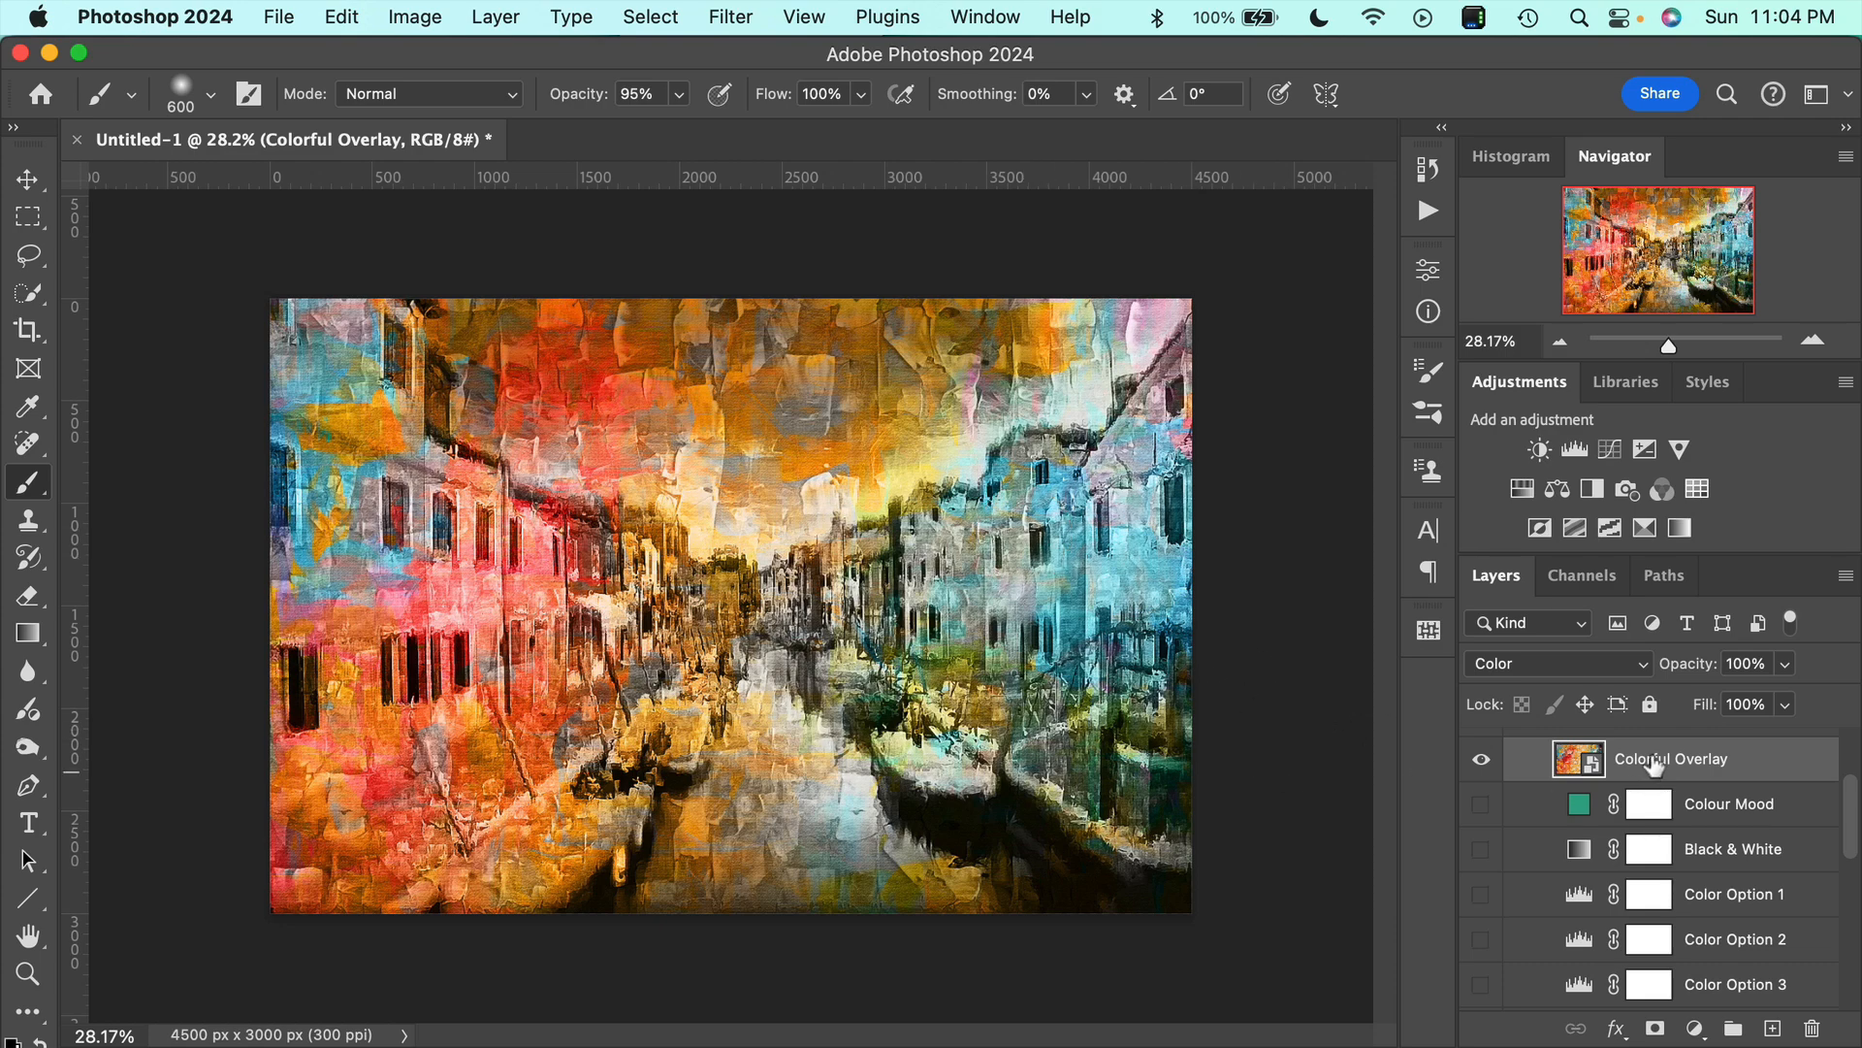
Compare the painting with and without the Colorful Overlay layer and leave that layer hidden.
mouse_move(1686, 677)
mouse_down()
mouse_move(1662, 671)
mouse_move(1713, 679)
mouse_up()
click(1482, 761)
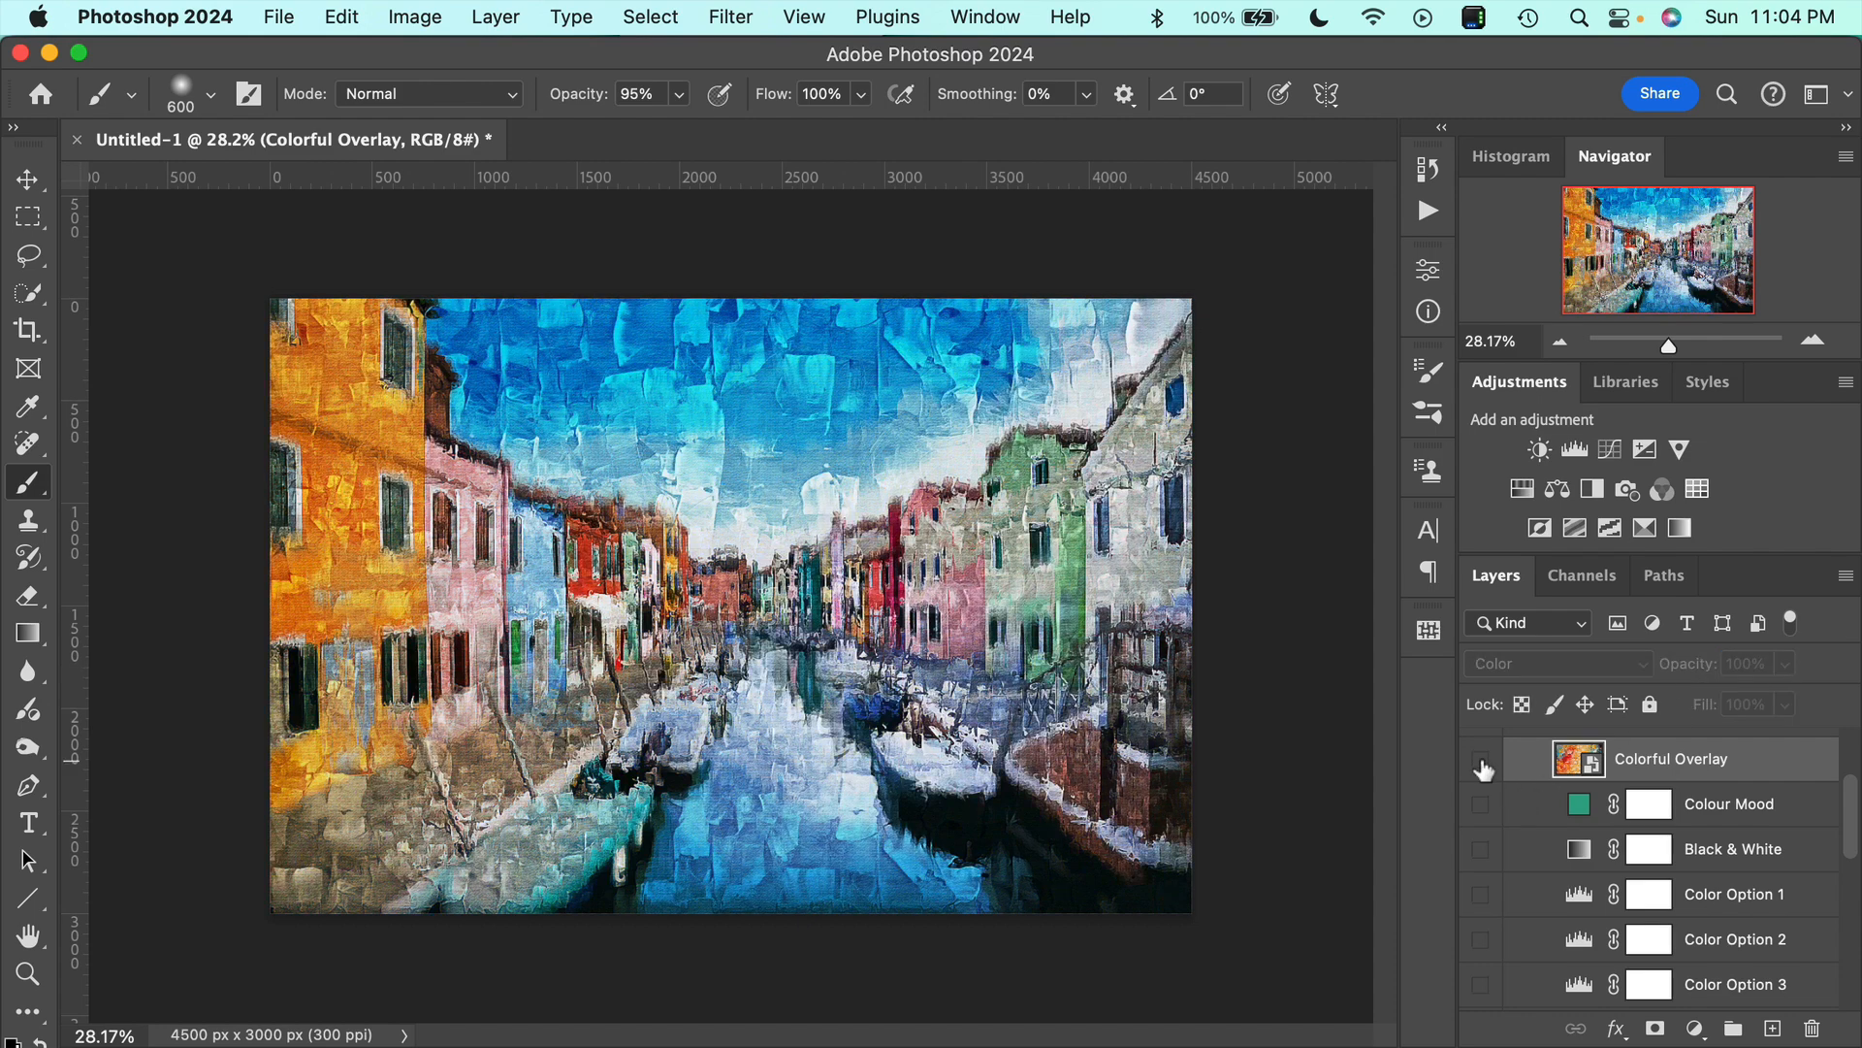
click(1483, 763)
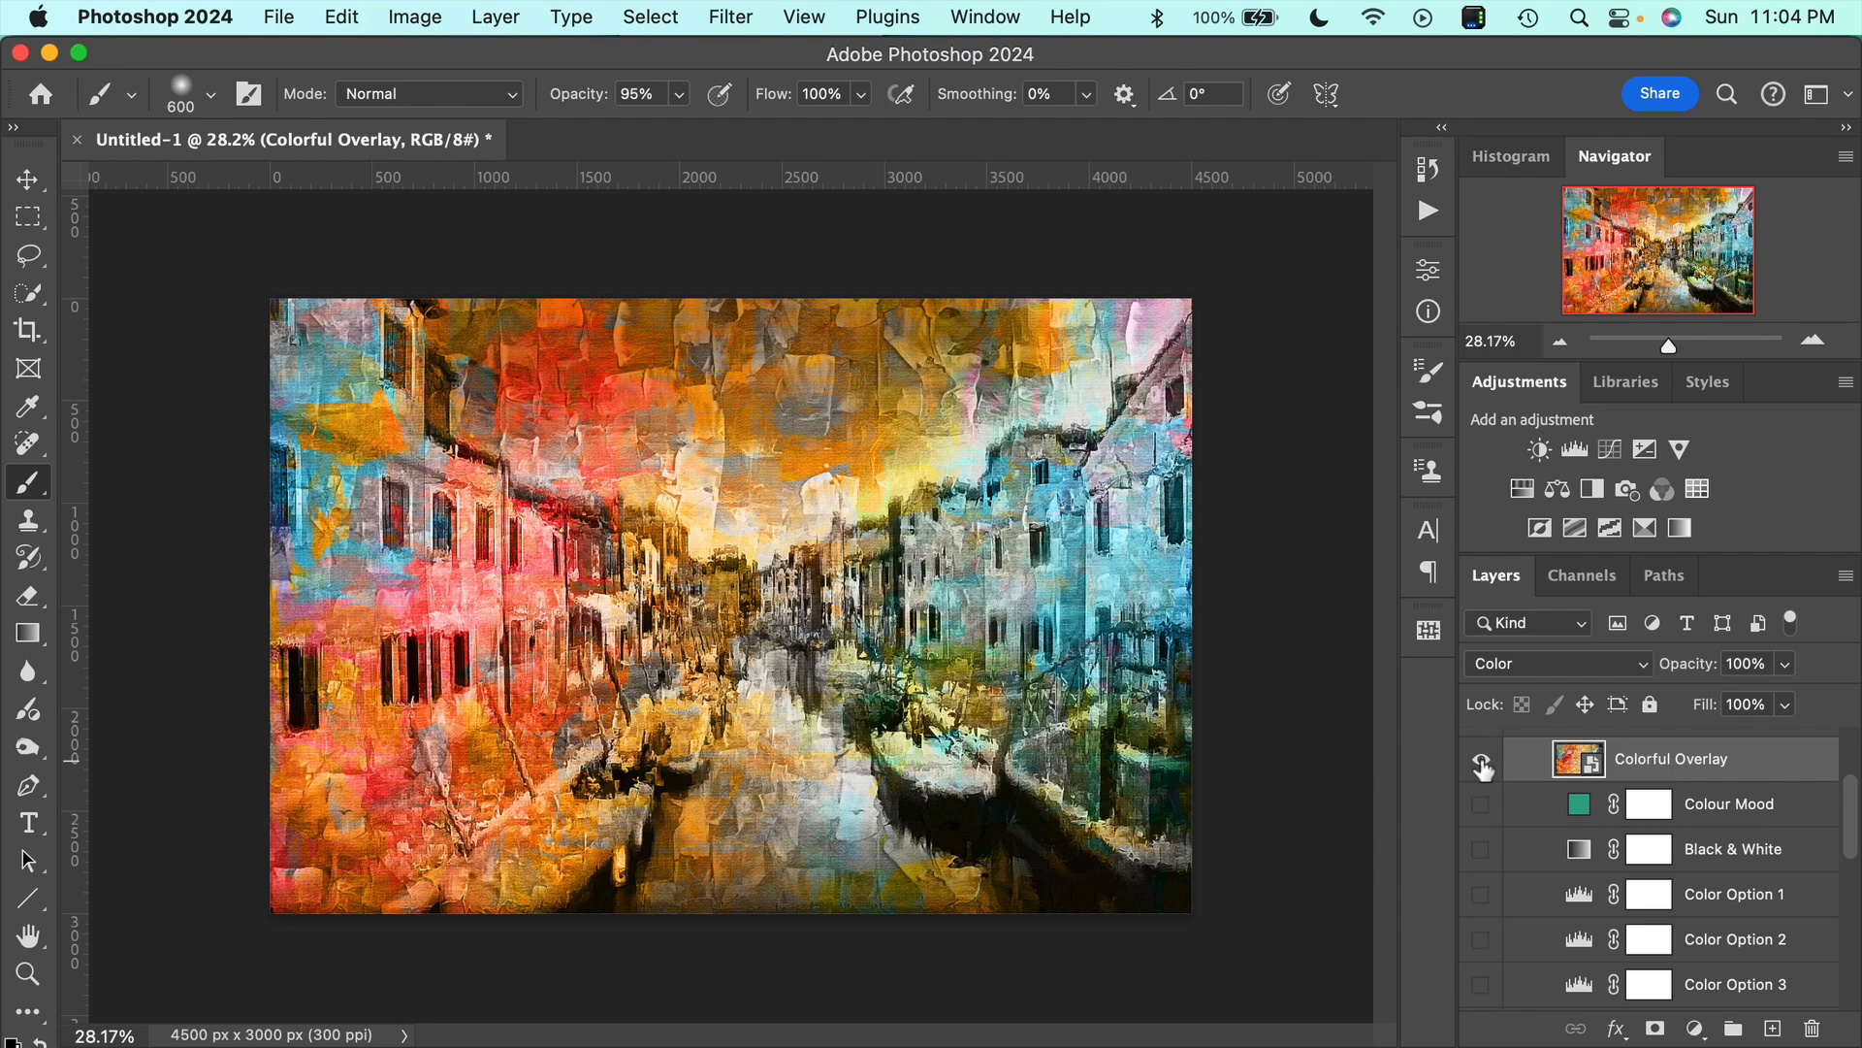
click(1483, 764)
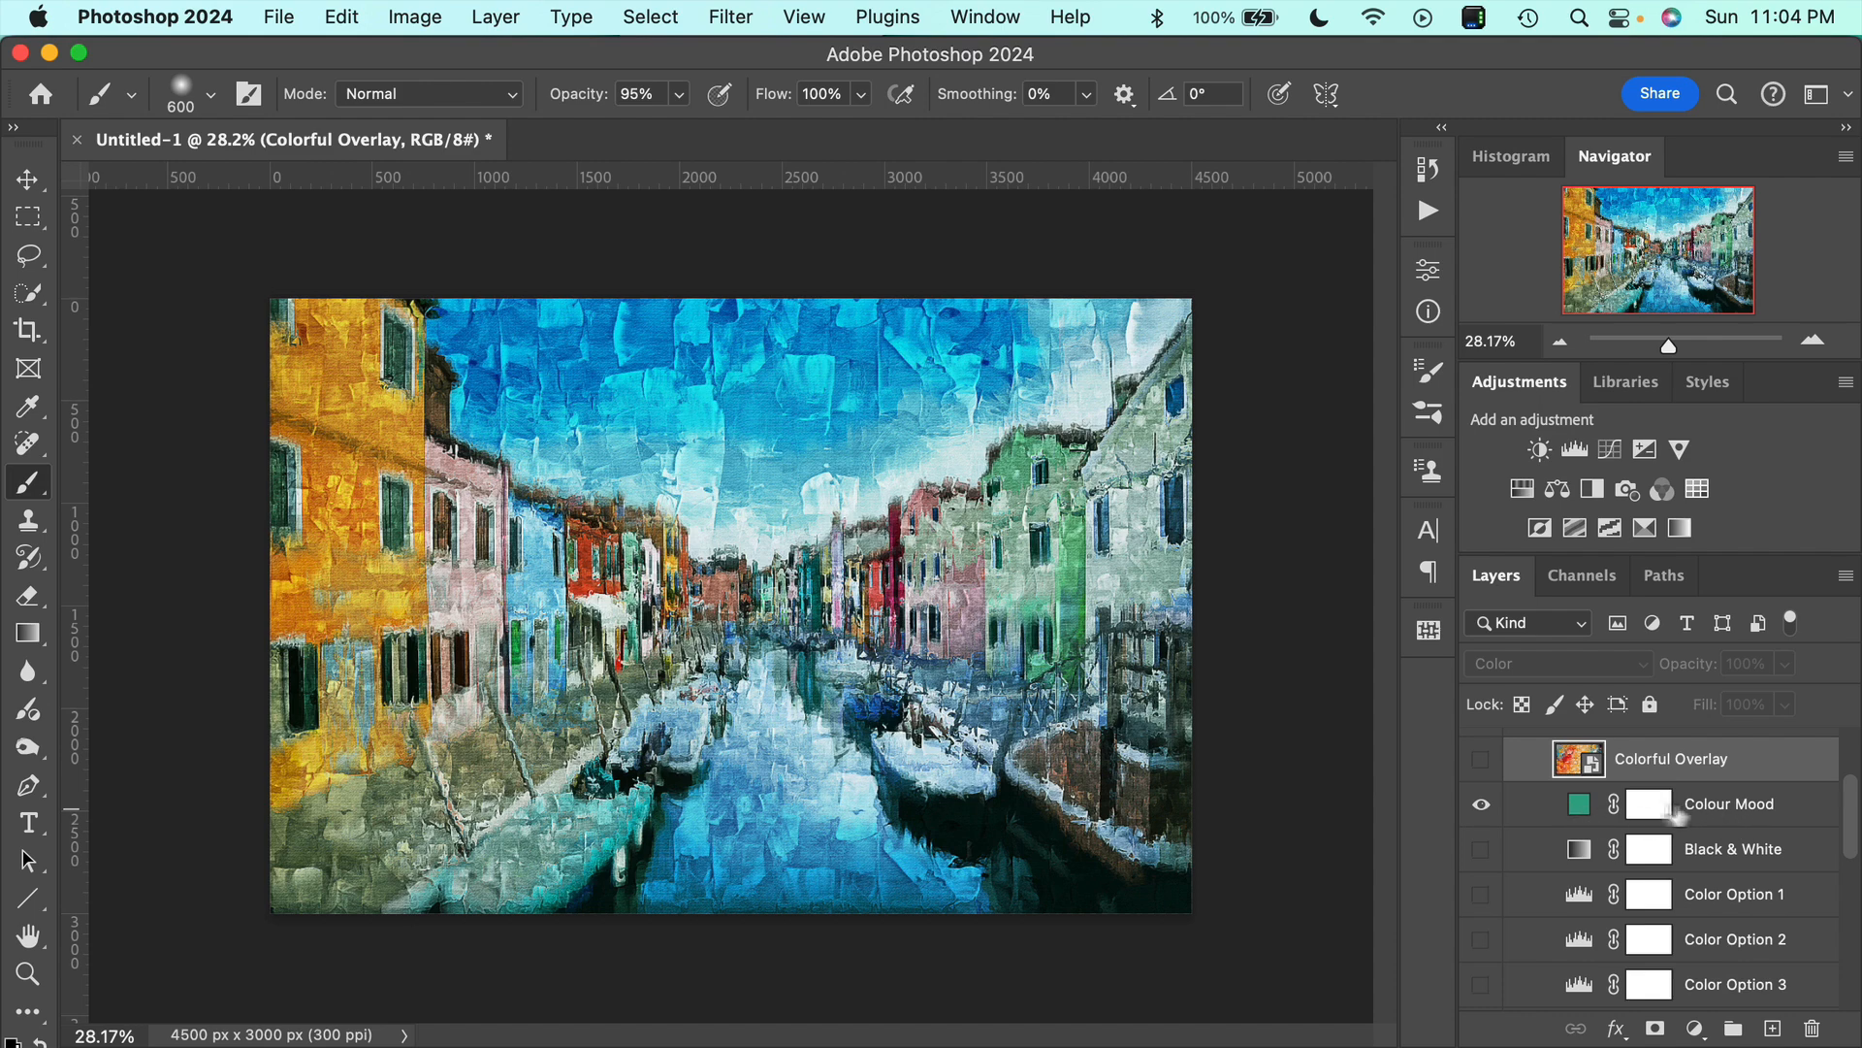
Preview the Colour Mood fill in ochre a88b32 and magentas a83299 and c21ead, discard the color change, and hide the layer.
double_click(1579, 804)
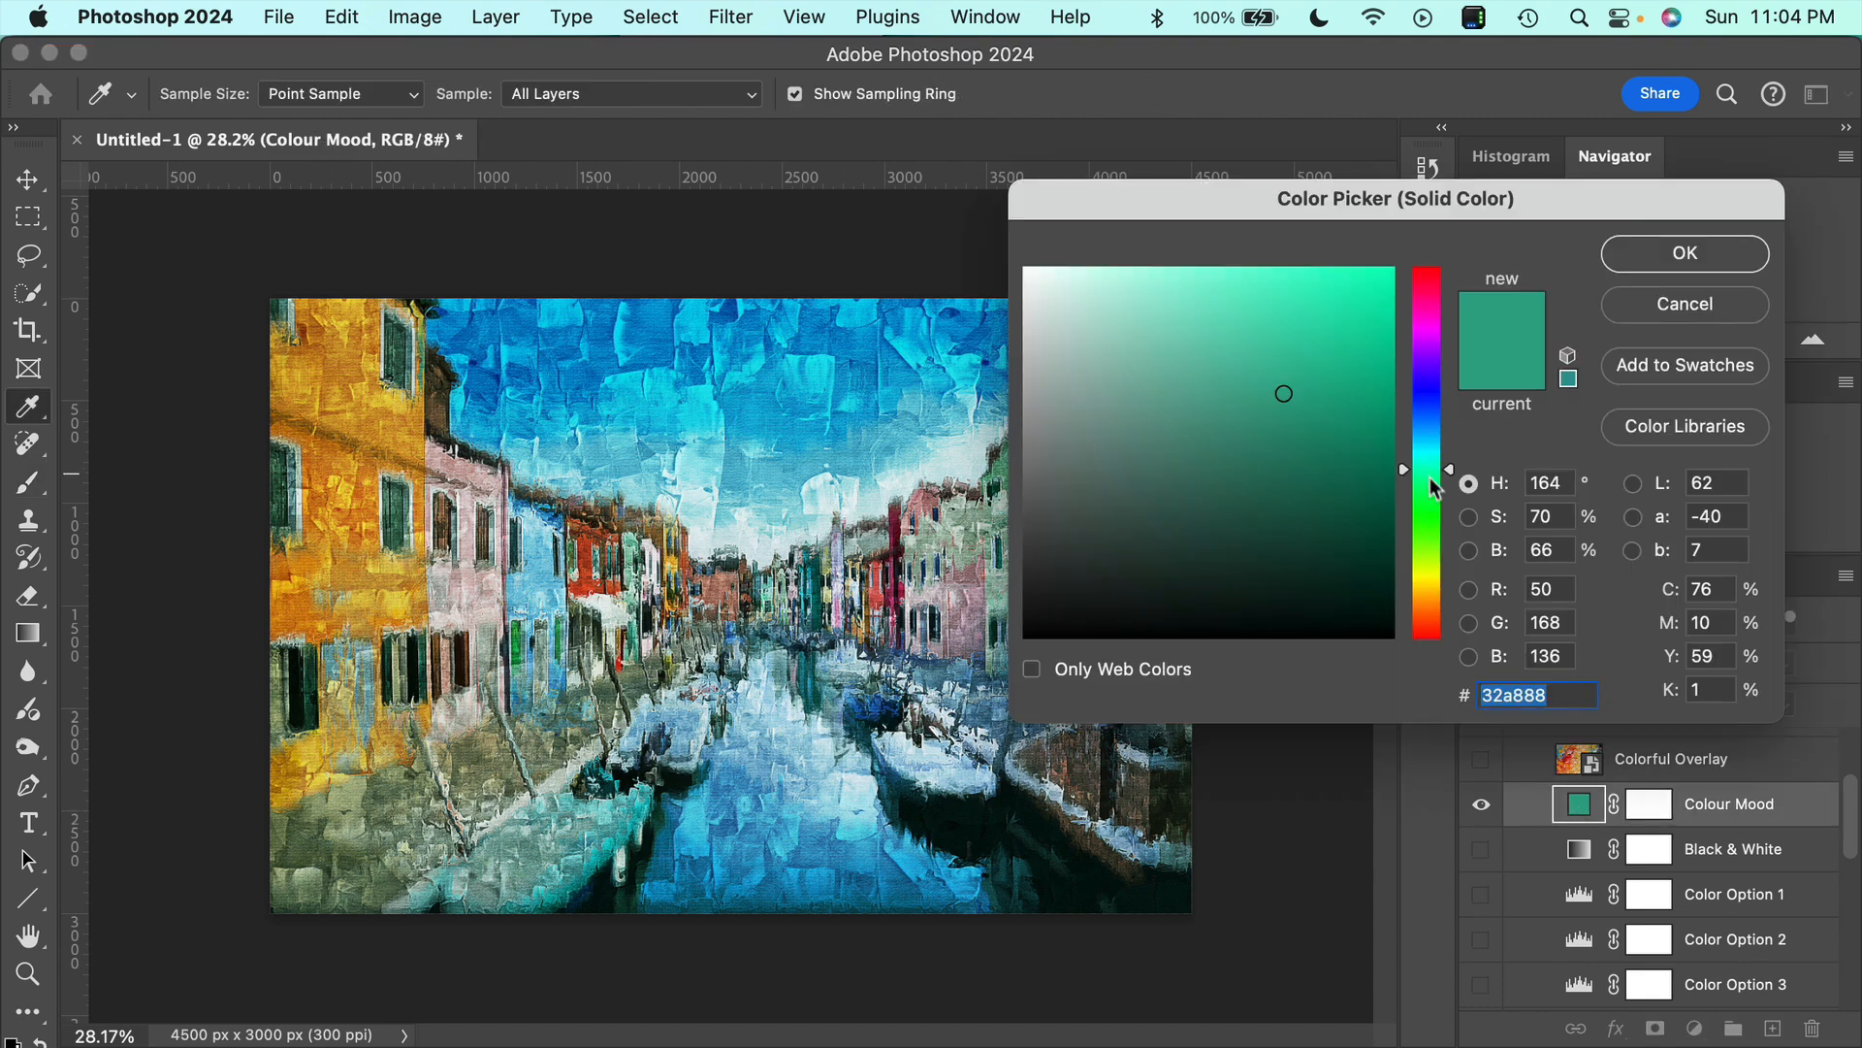
click(1430, 590)
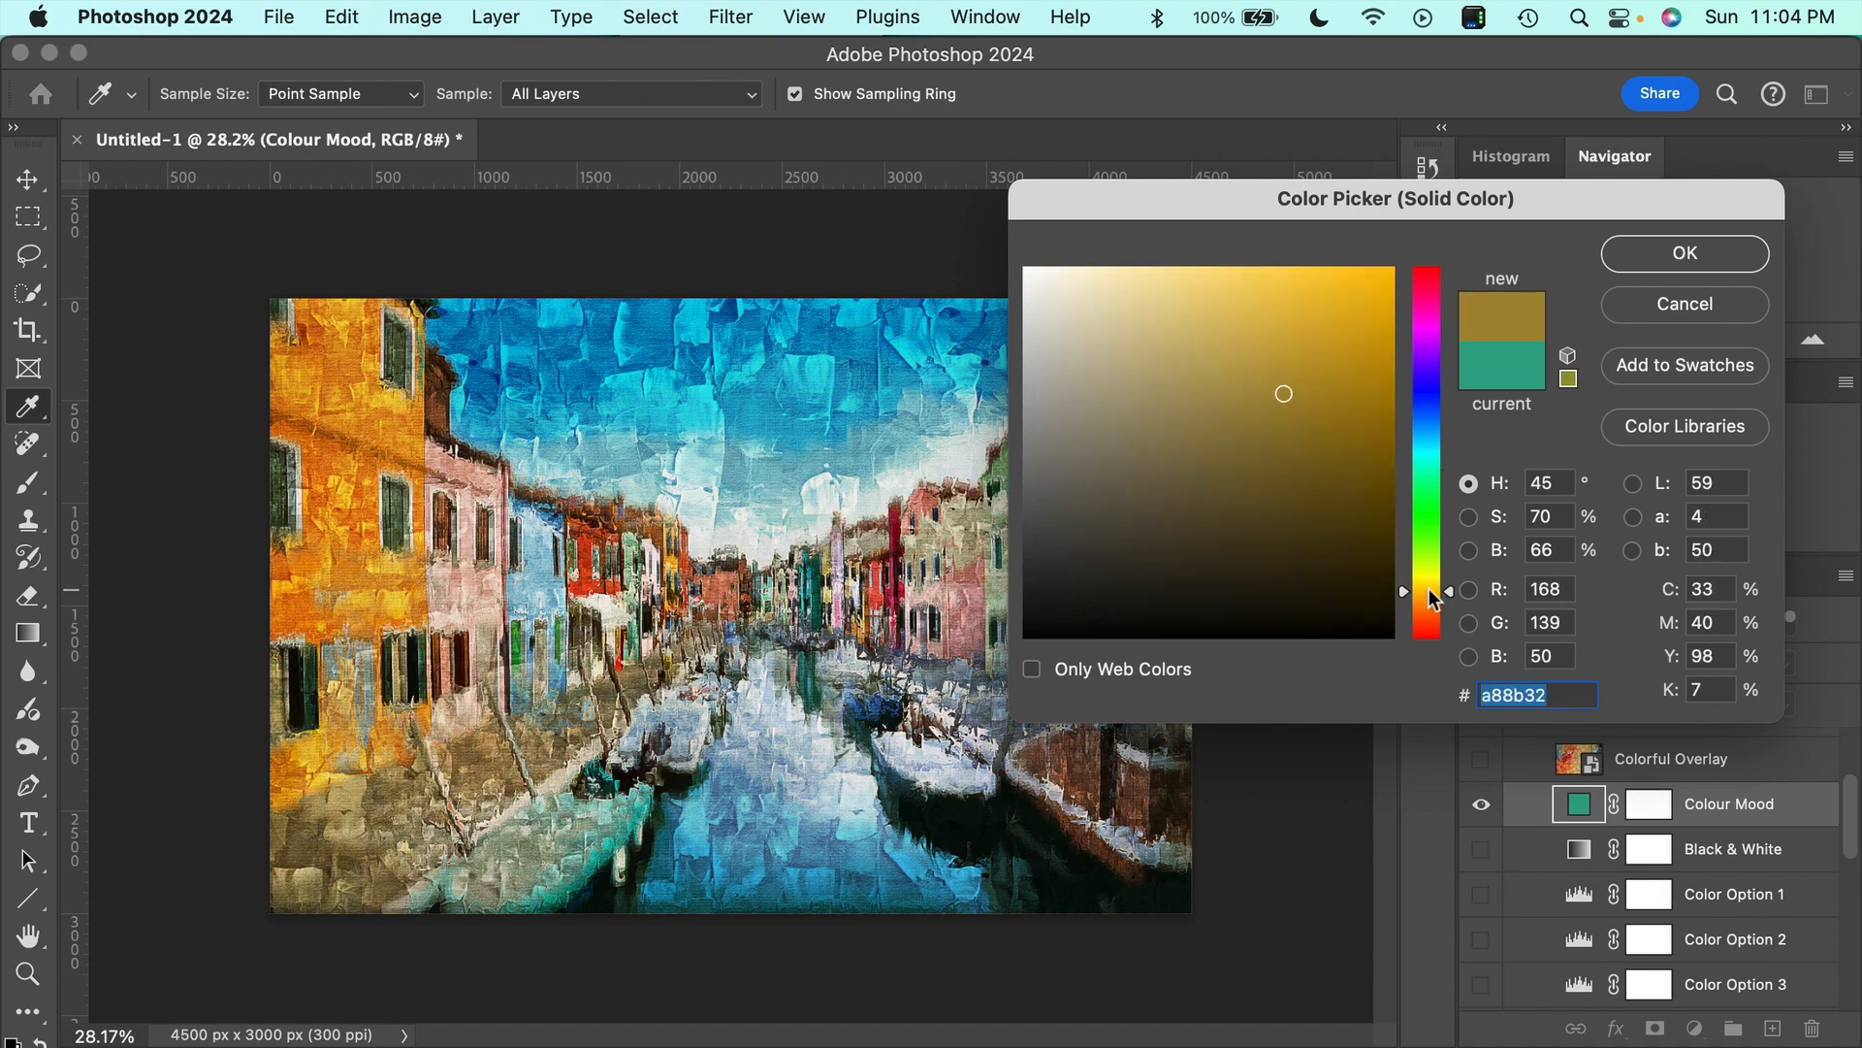
drag(1434, 599, 1430, 321)
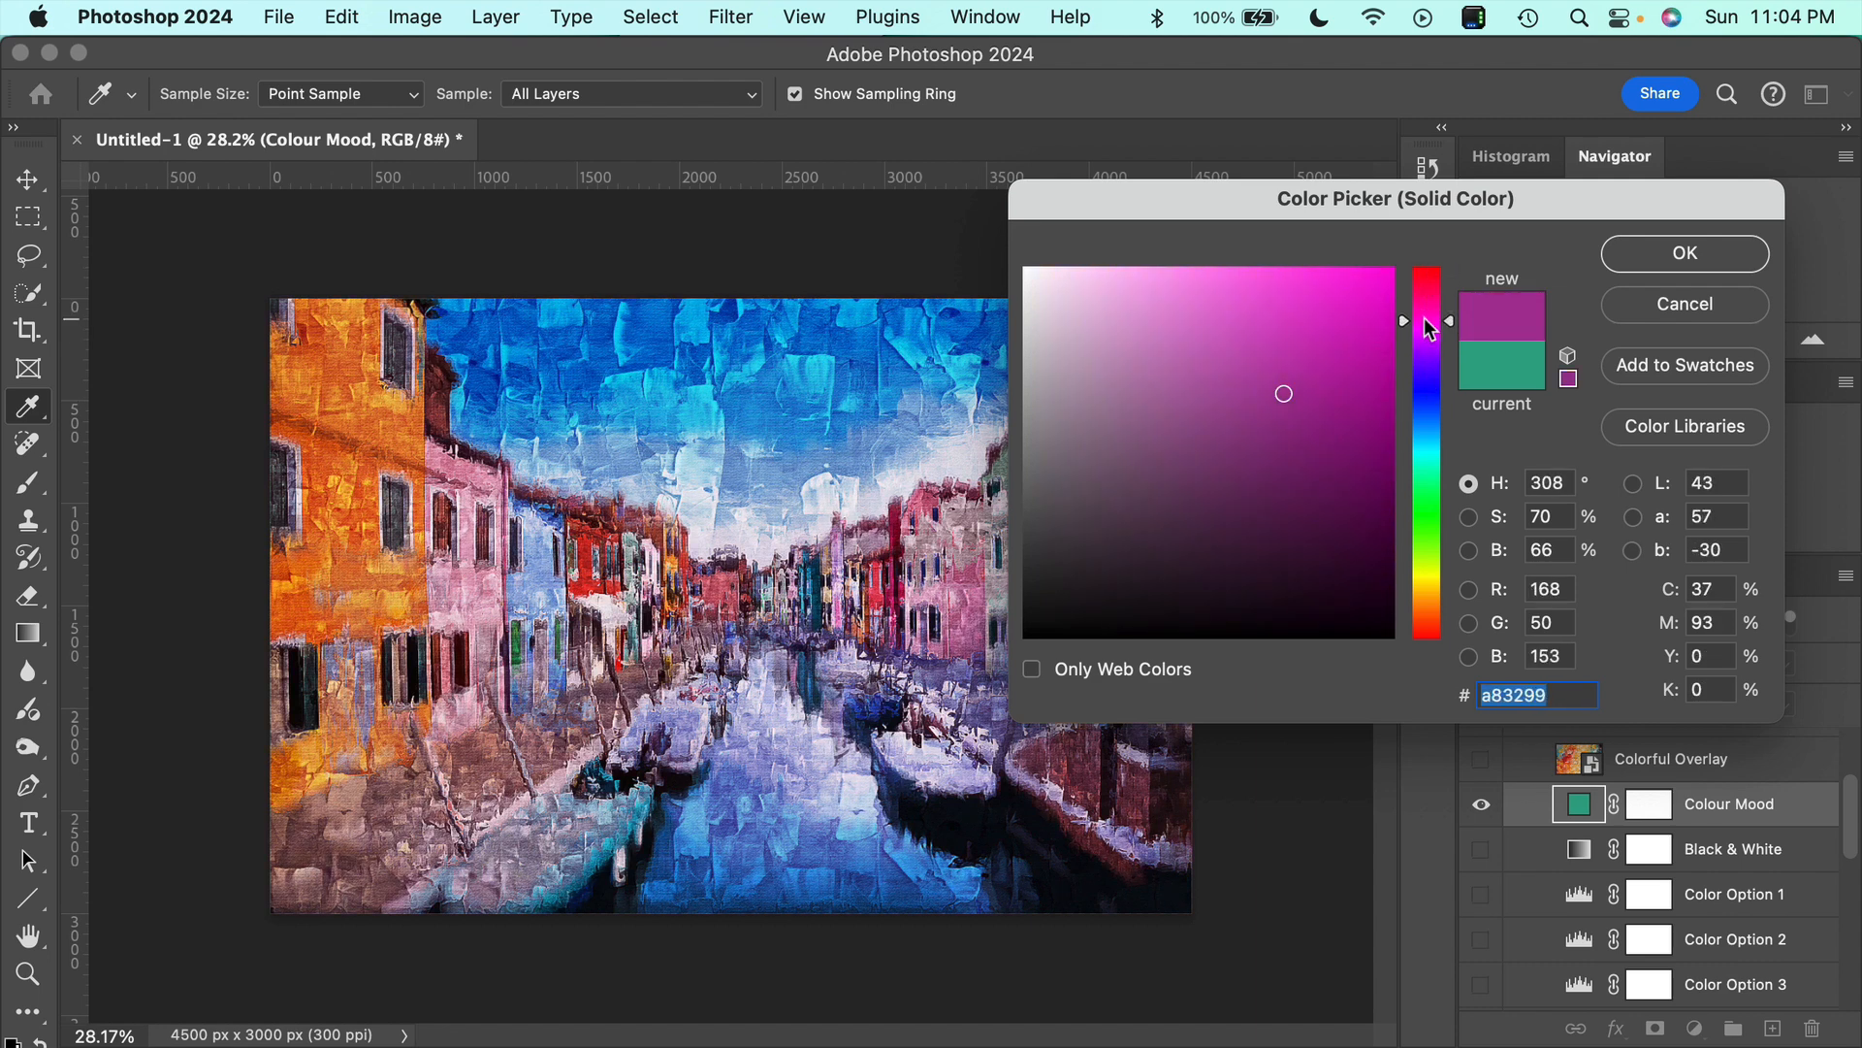
mouse_move(1321, 370)
mouse_down()
mouse_move(1329, 335)
mouse_move(1230, 423)
mouse_move(1333, 436)
mouse_move(1338, 354)
mouse_up()
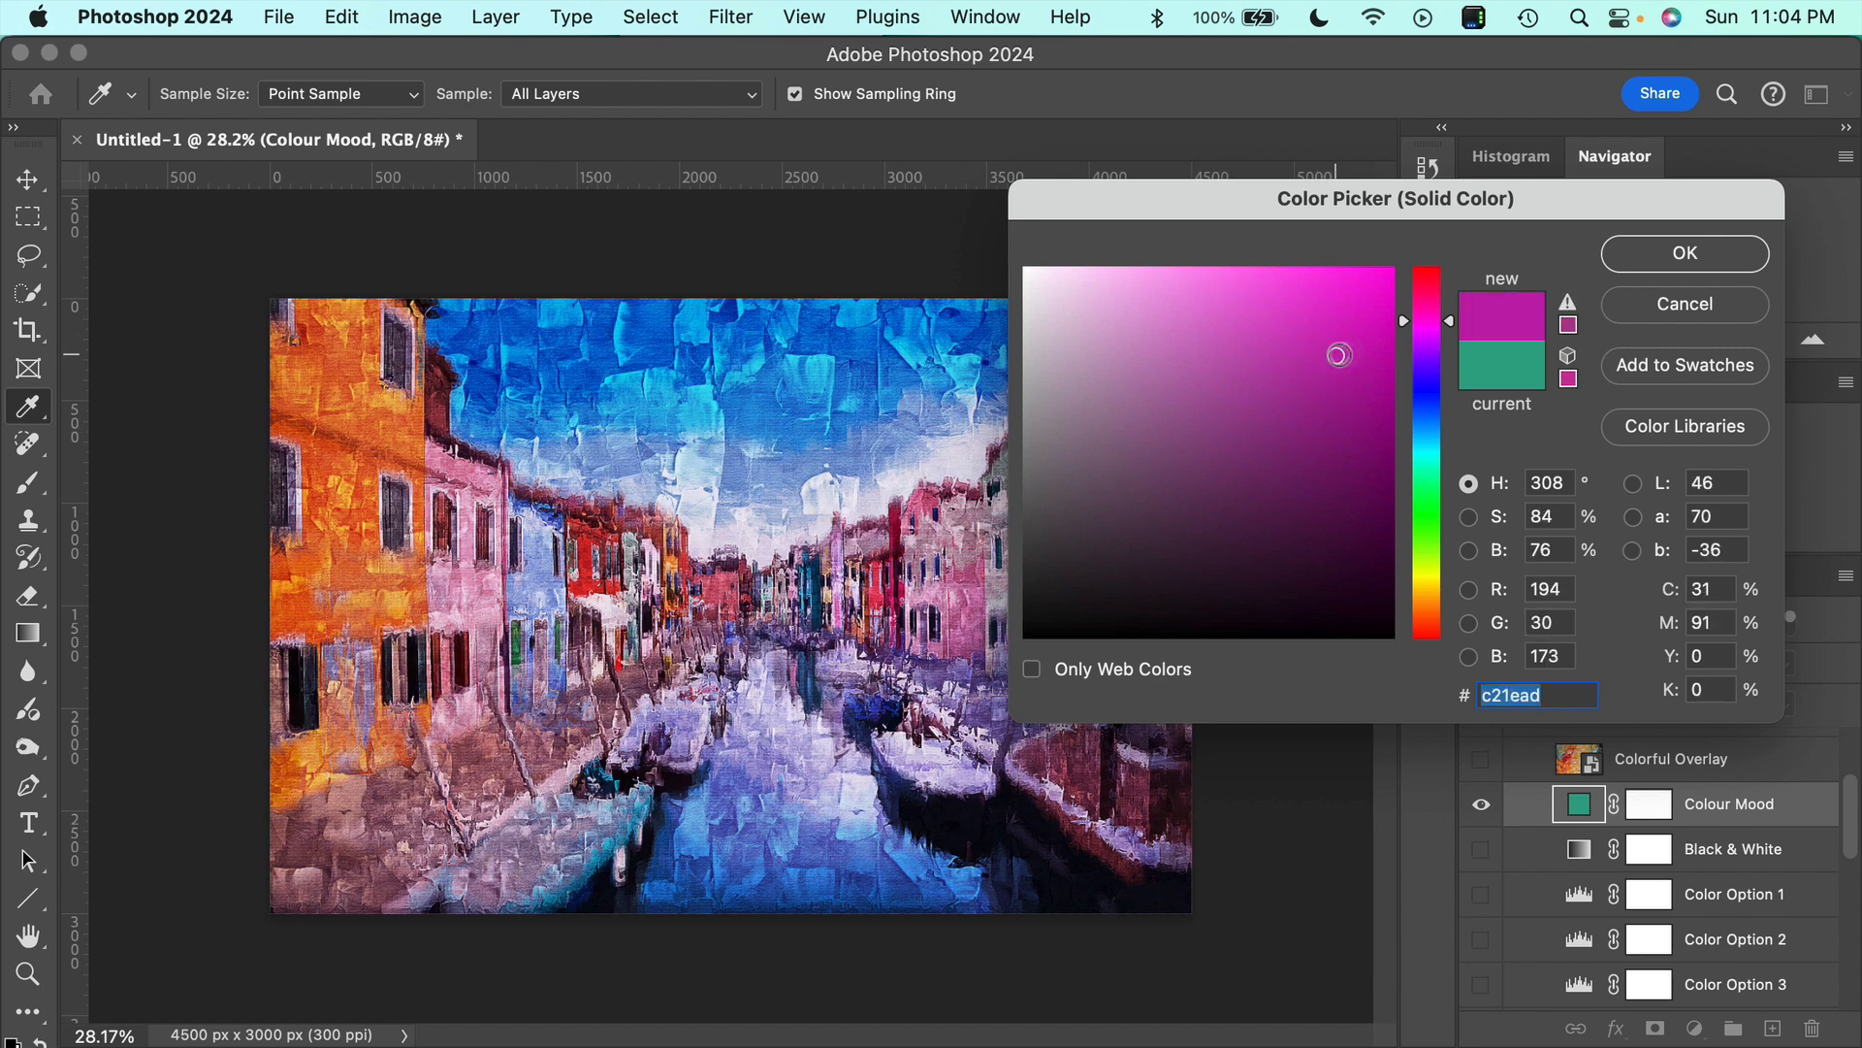
click(1688, 303)
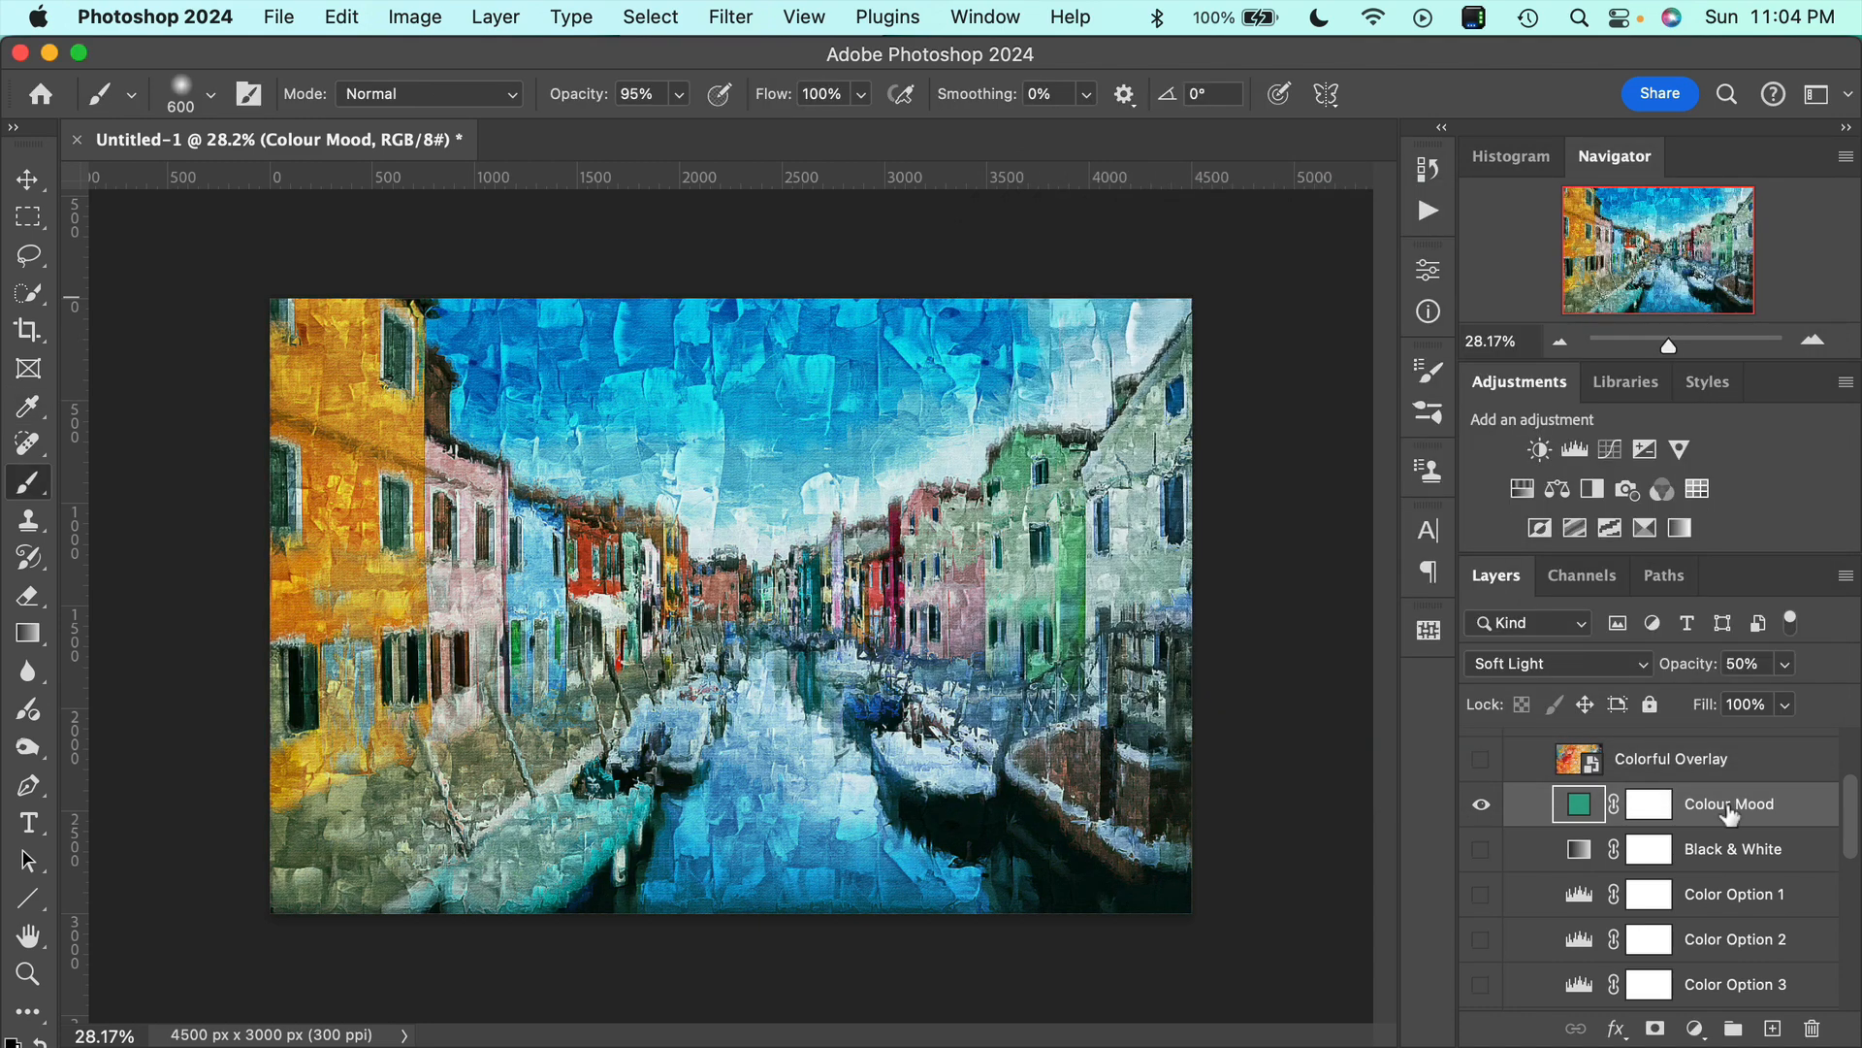
click(1481, 804)
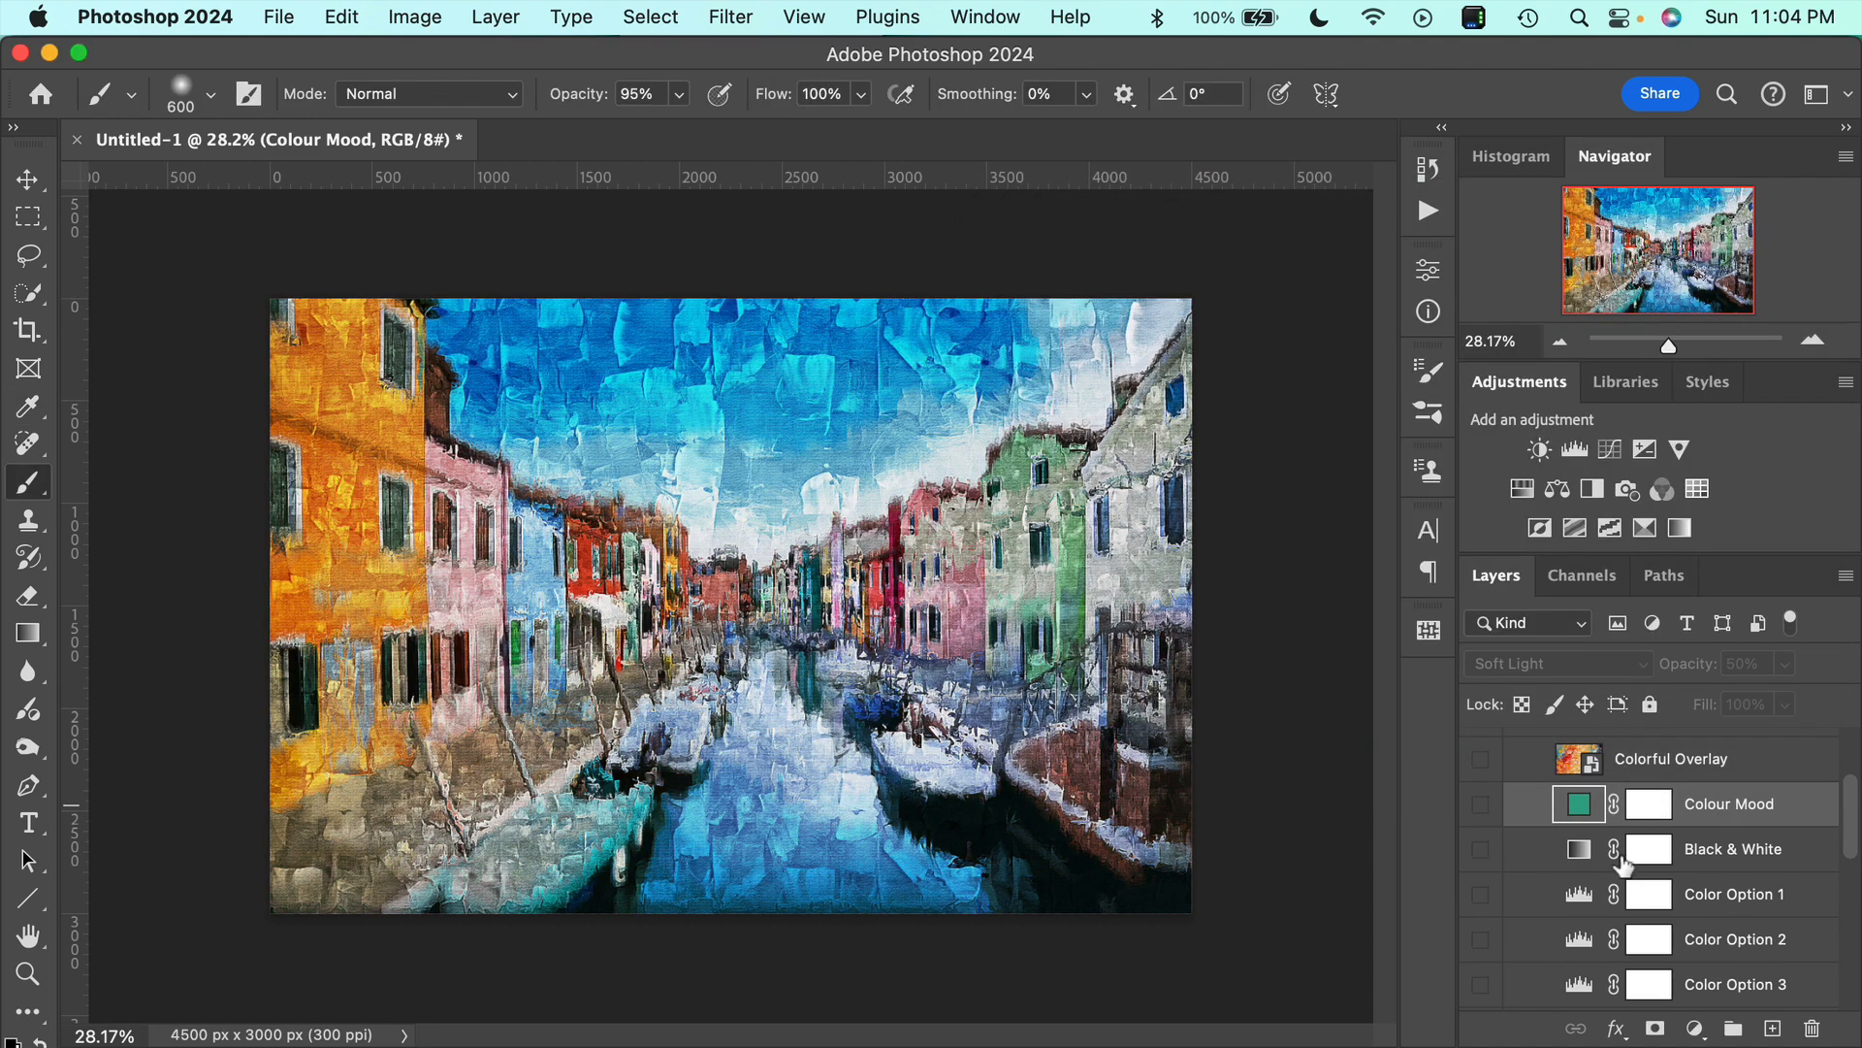
Preview the painting with the Black & White adjustment shown and hide it again.
click(1481, 850)
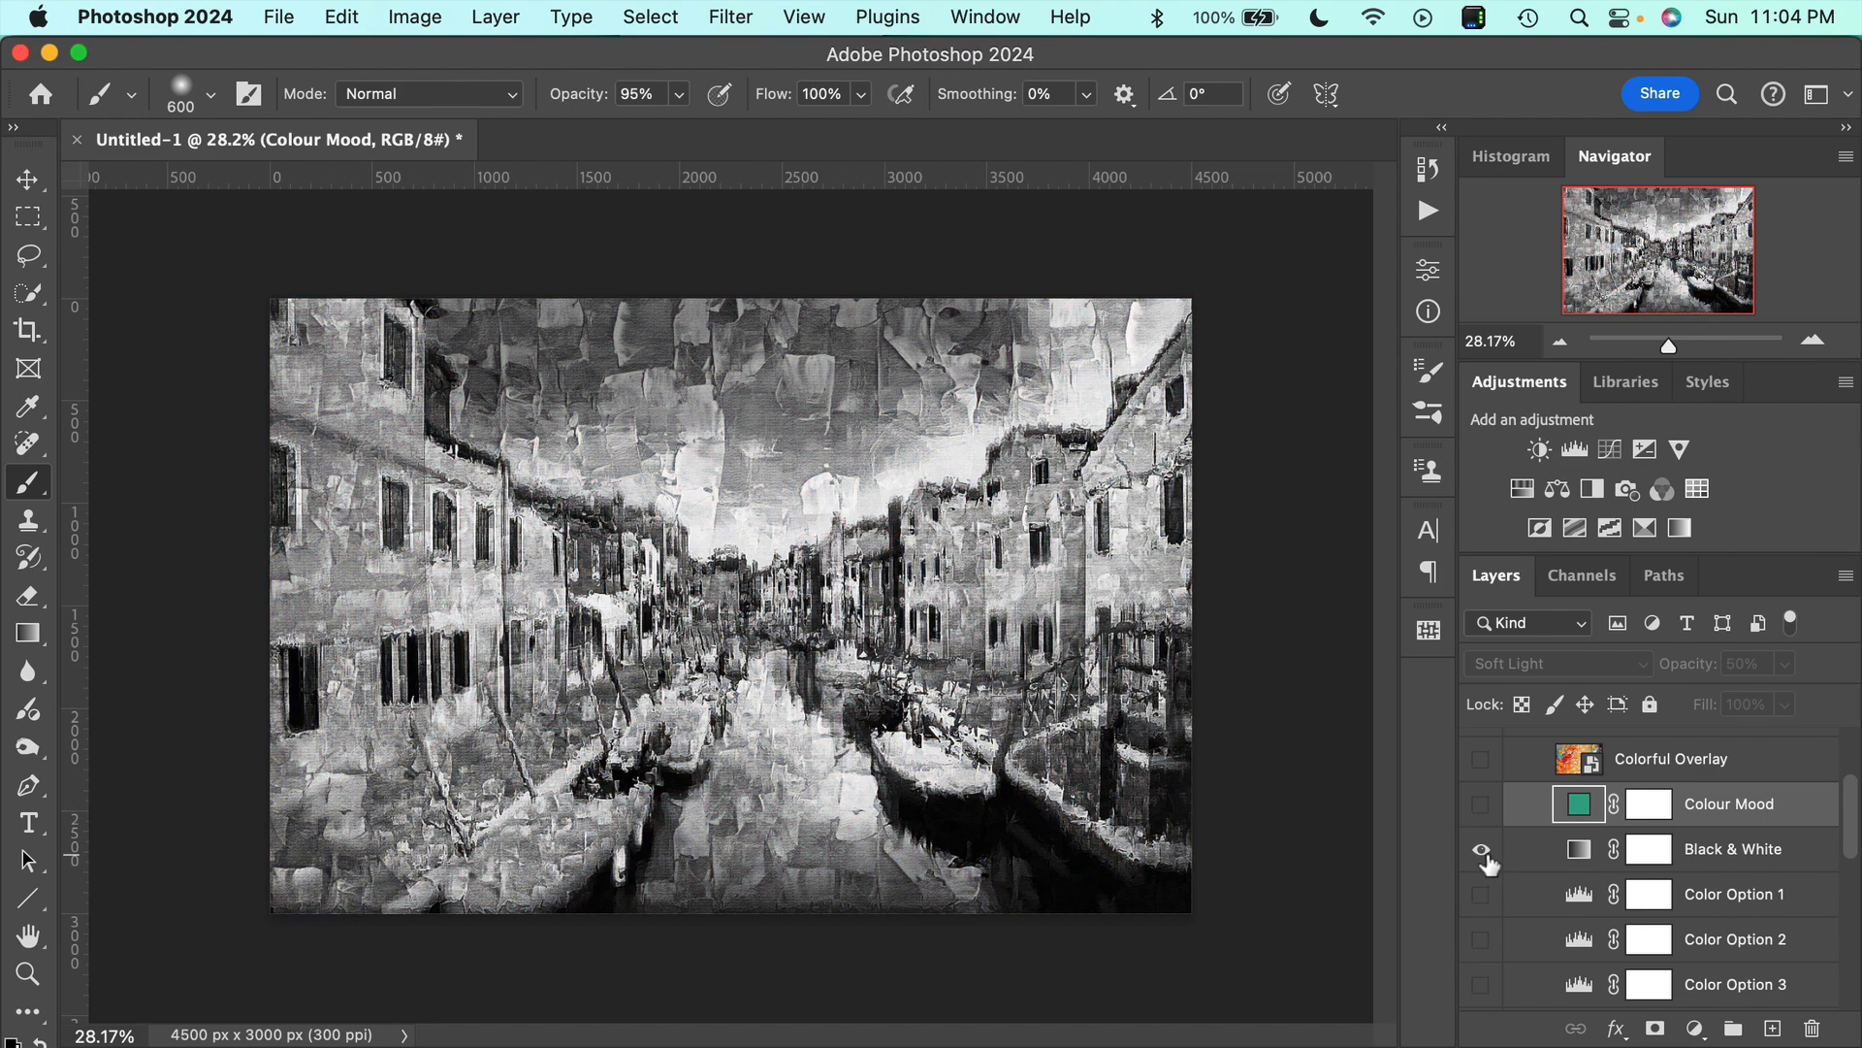
scroll(874, 676, up, 2)
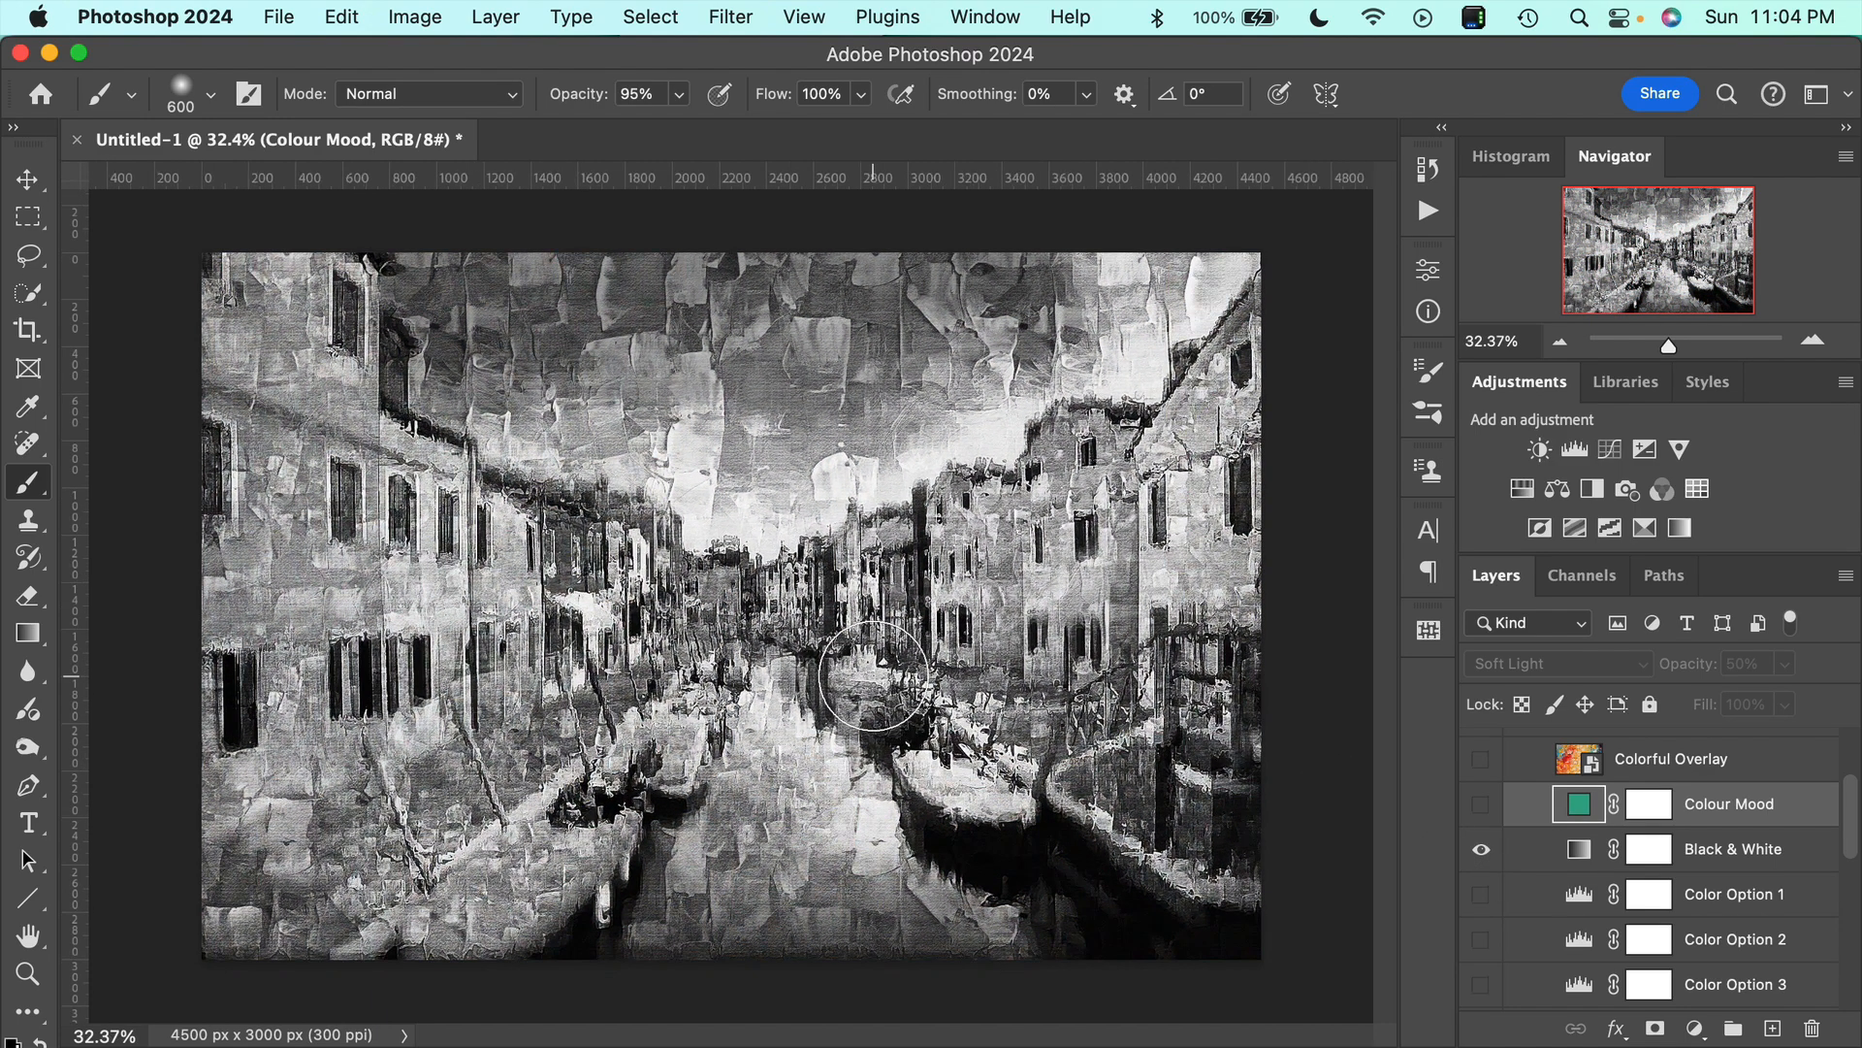
scroll(874, 676, up, 1)
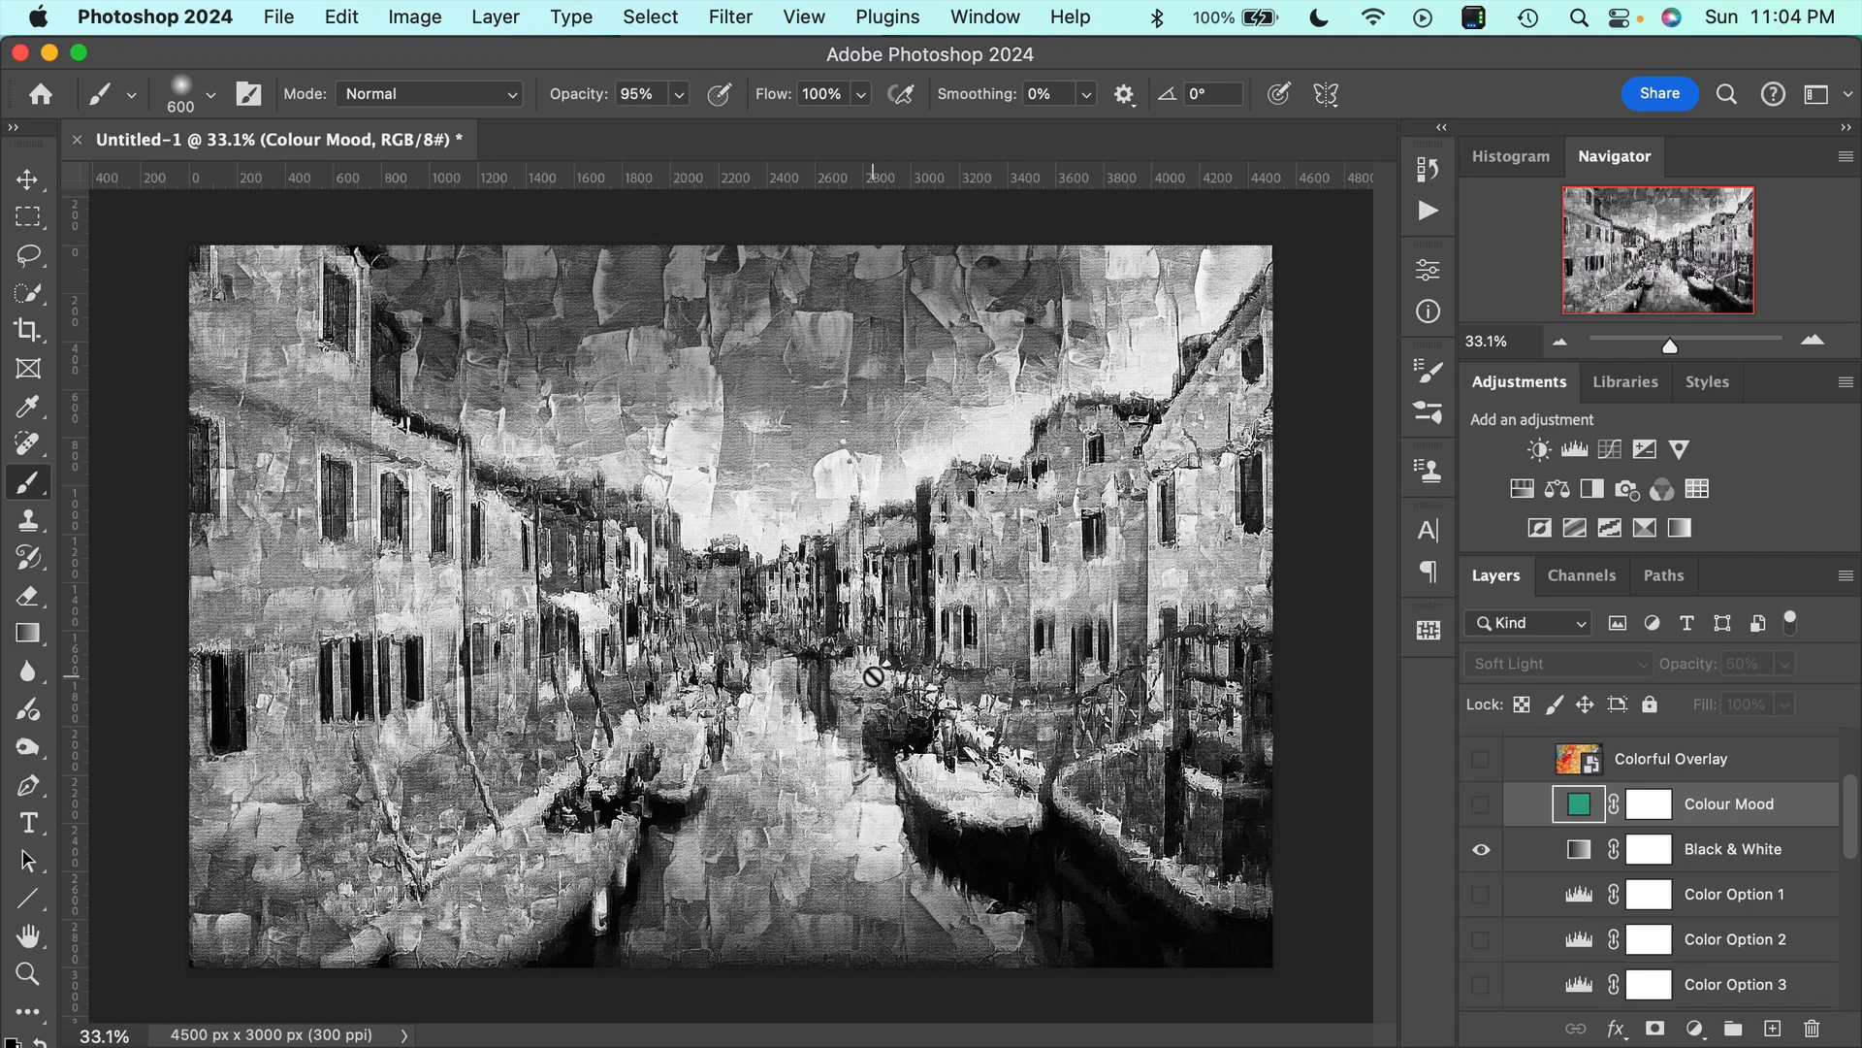
click(1484, 851)
Preview the Color Option 1 and Color Option 2 adjustments one at a time, and show only Color Option 3.
scroll(1714, 832, down, 3)
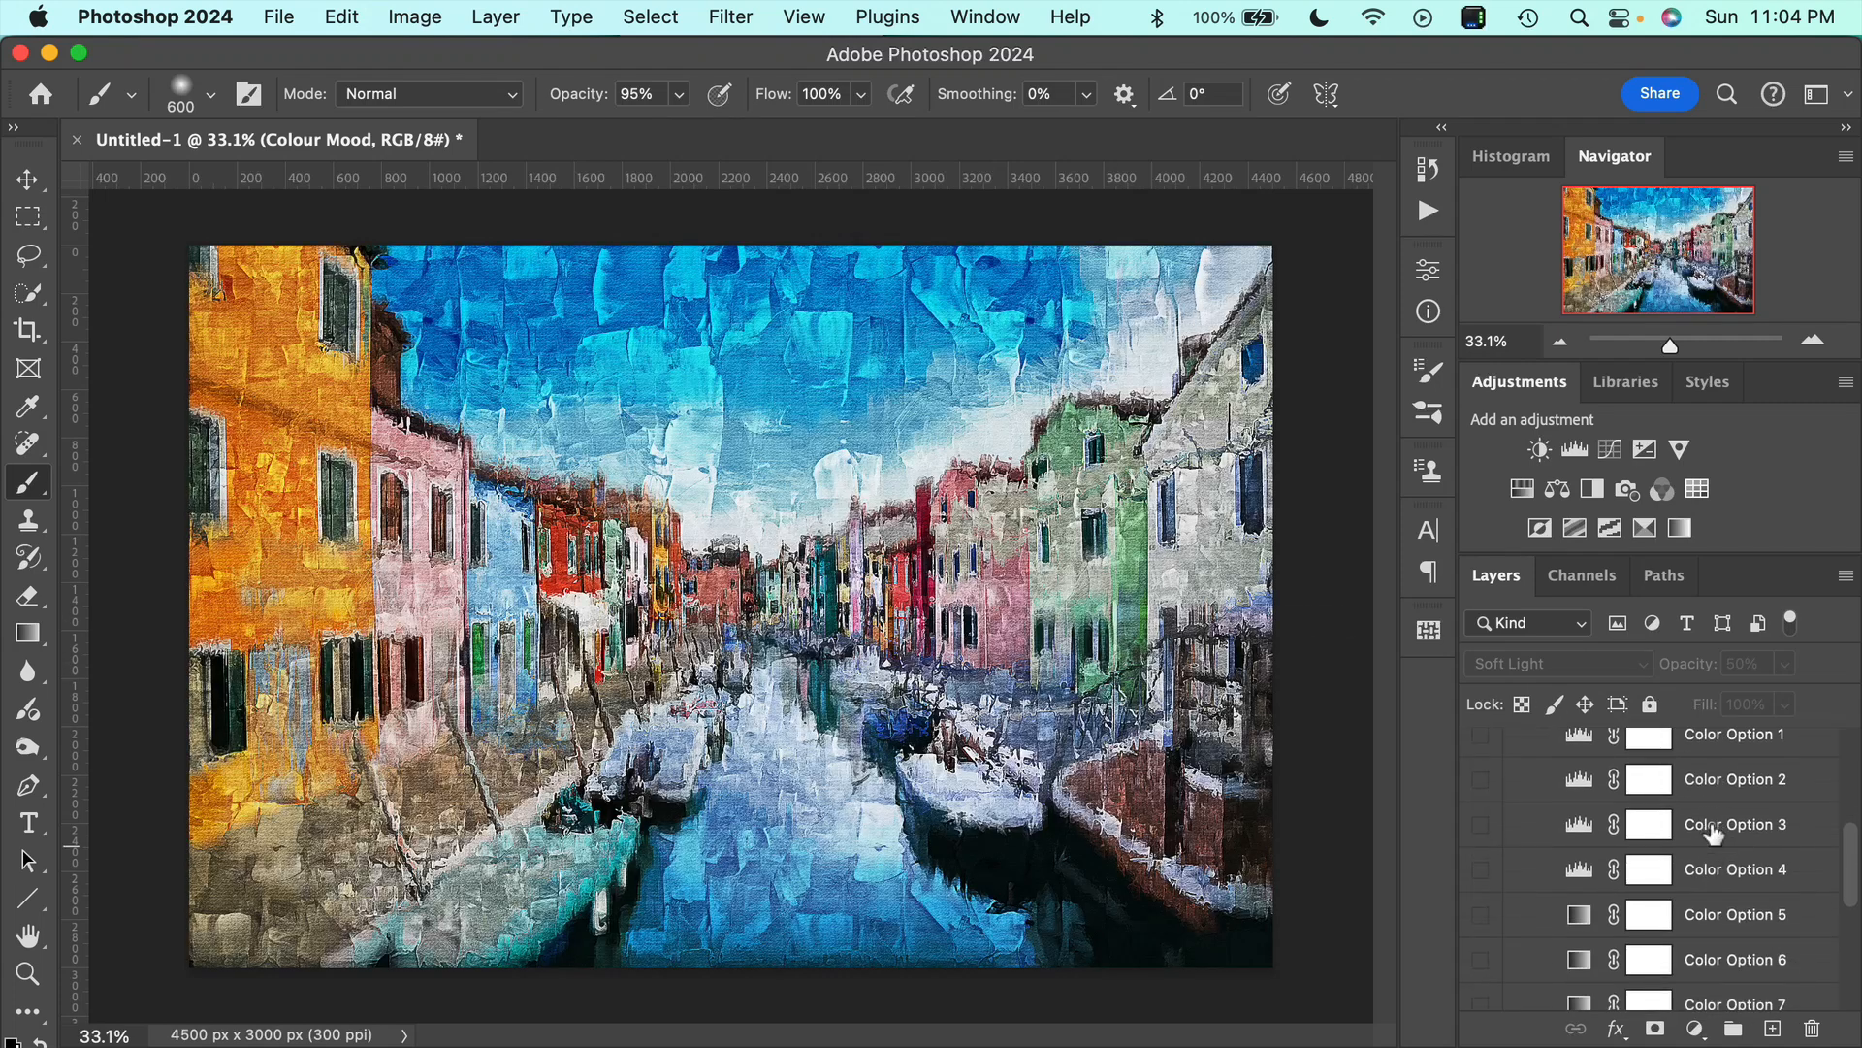
scroll(1714, 832, down, 3)
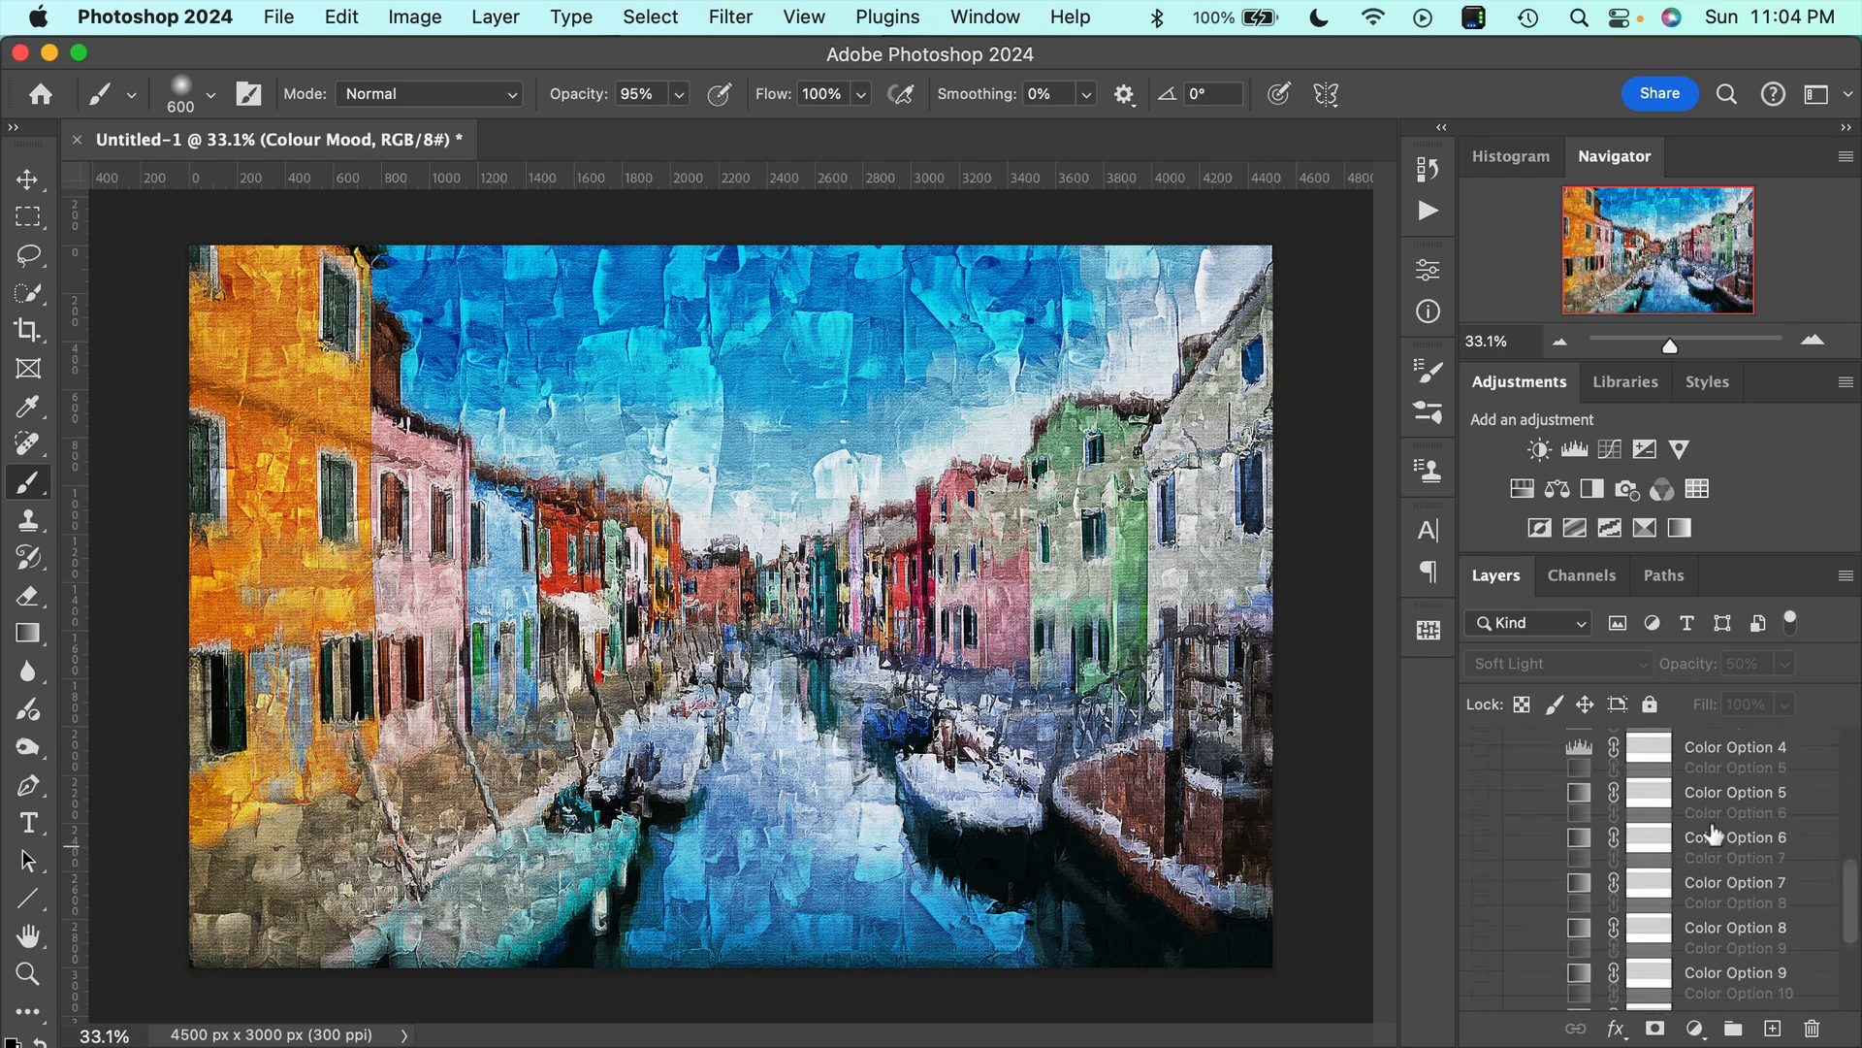
scroll(1712, 836, up, 3)
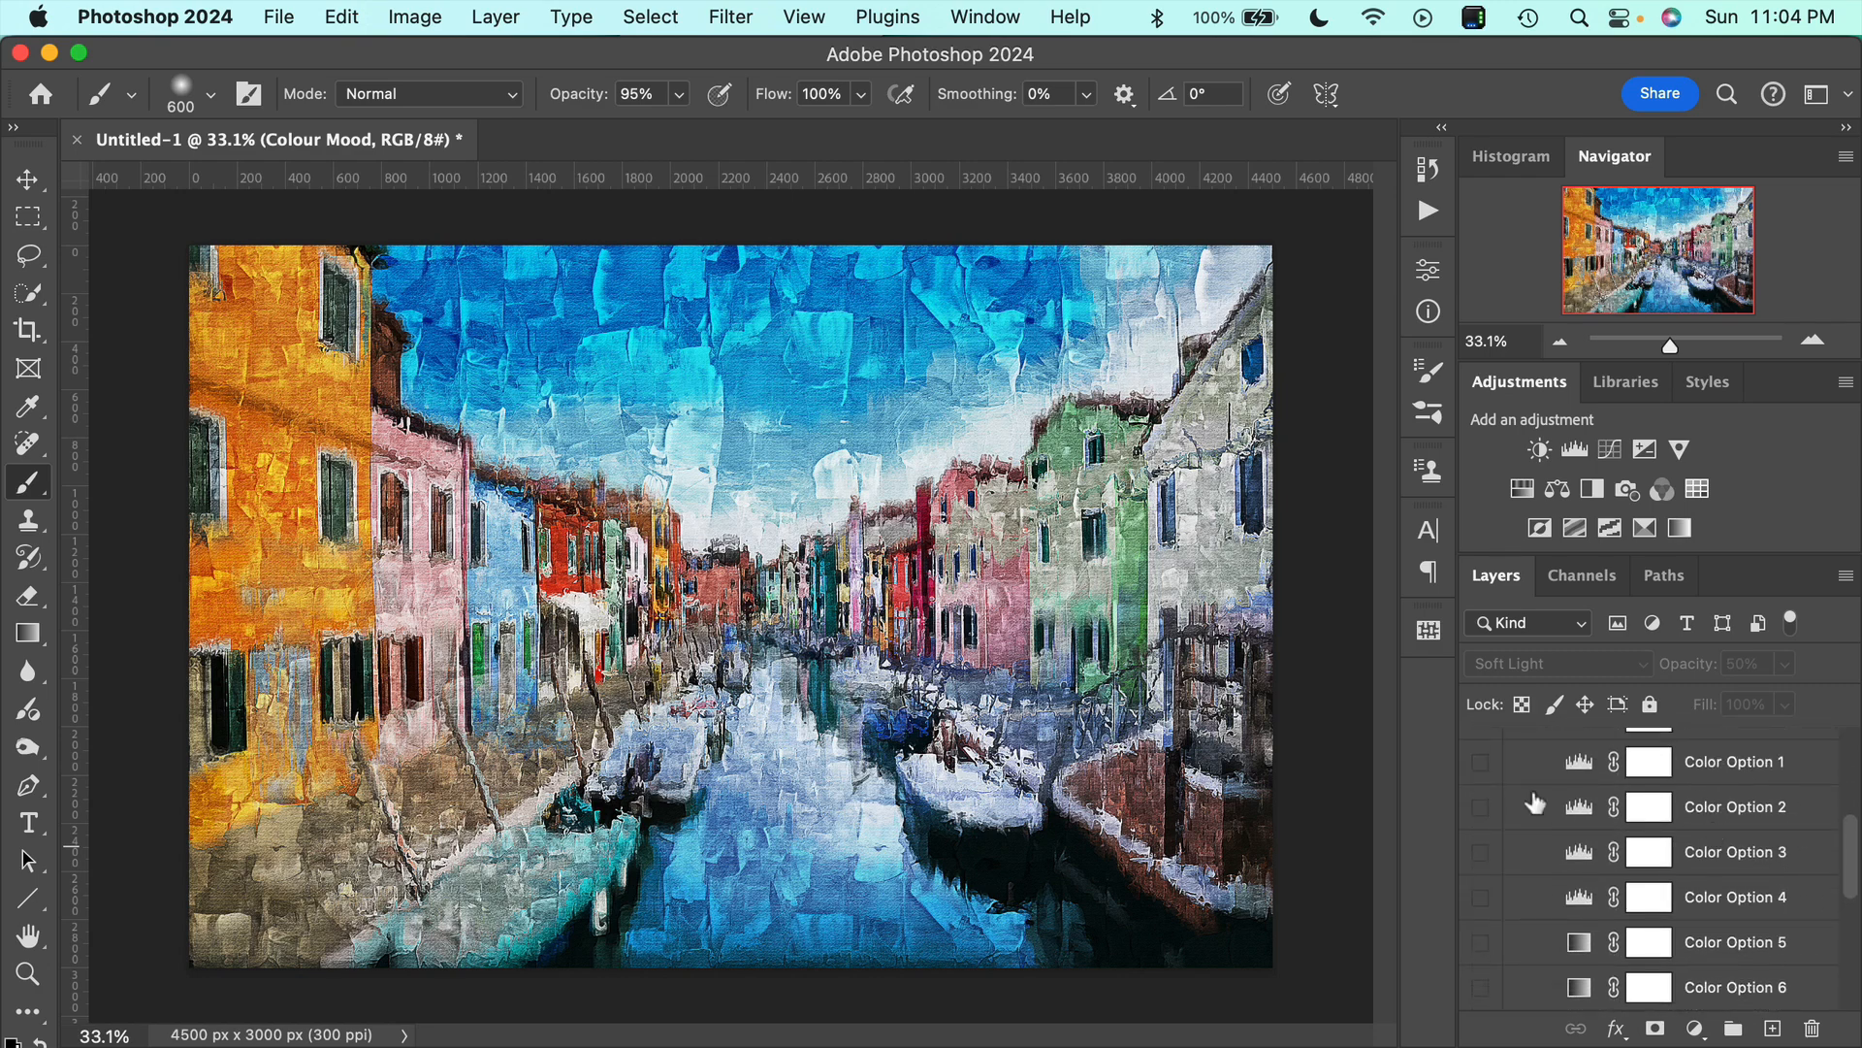
click(1481, 763)
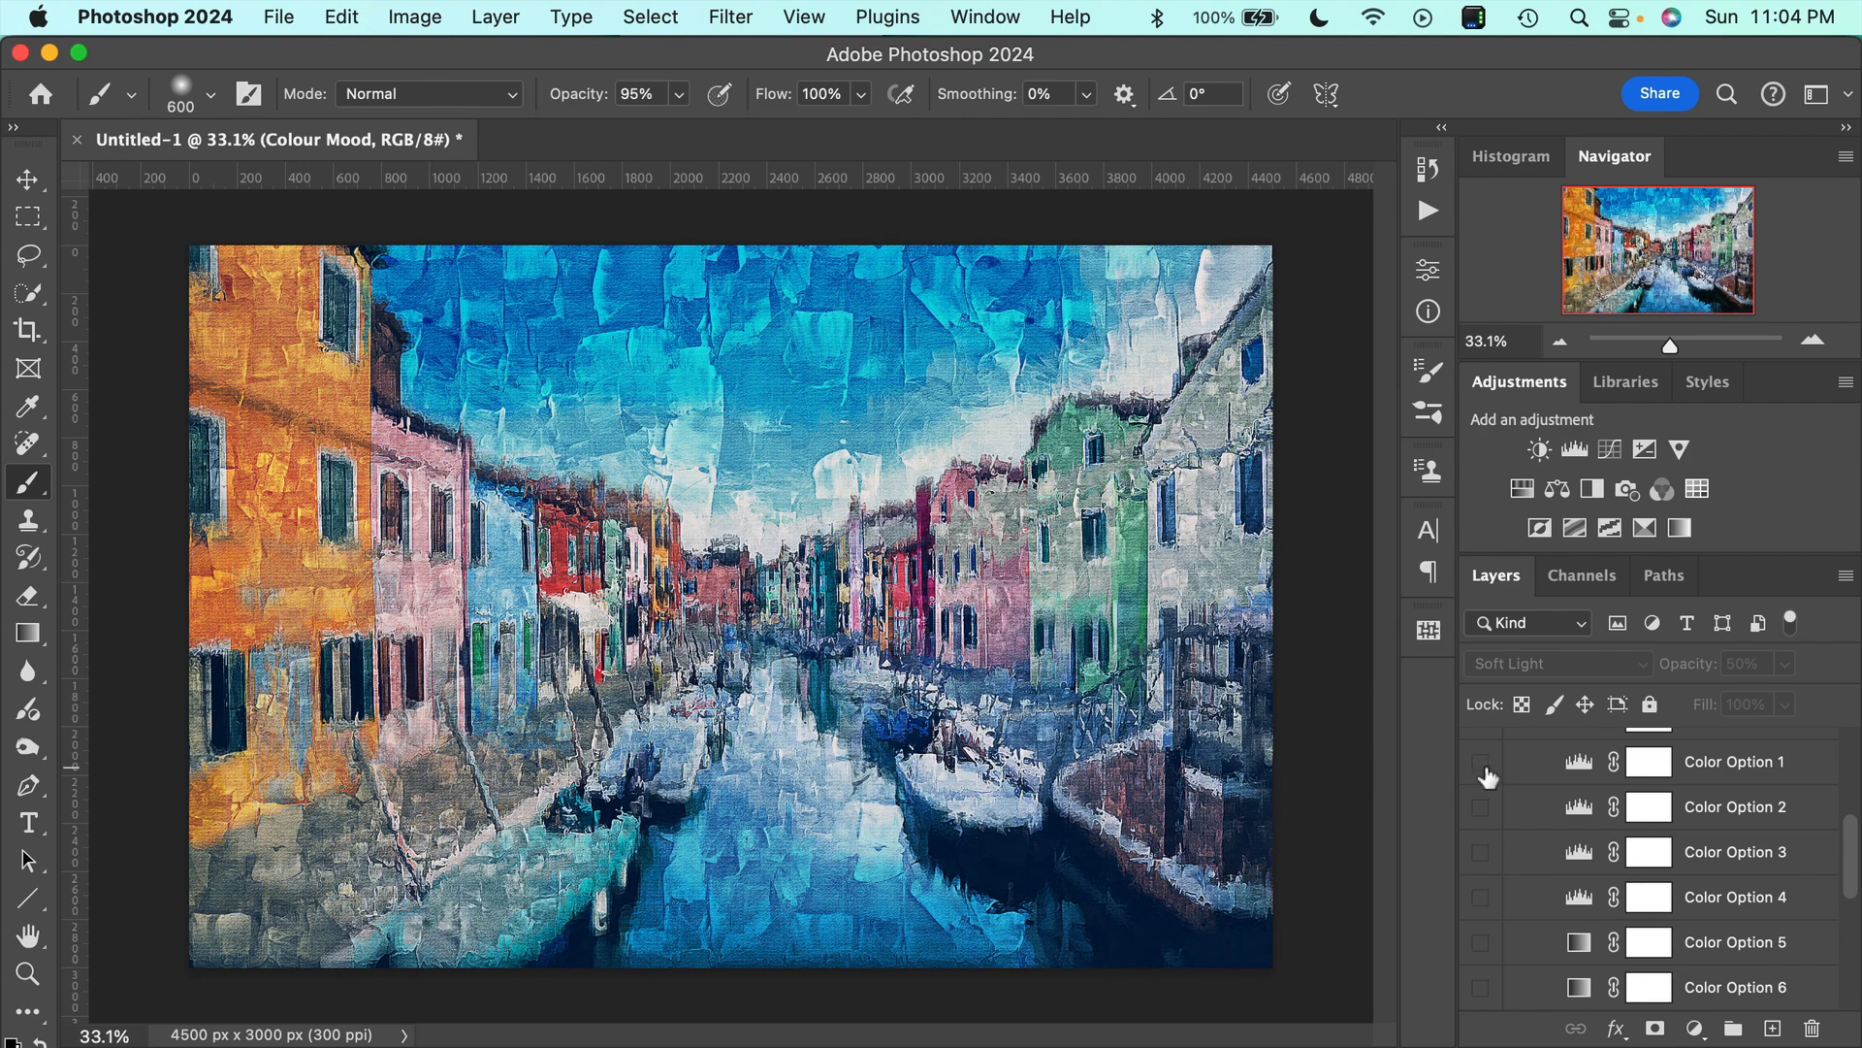
click(1483, 765)
click(1481, 809)
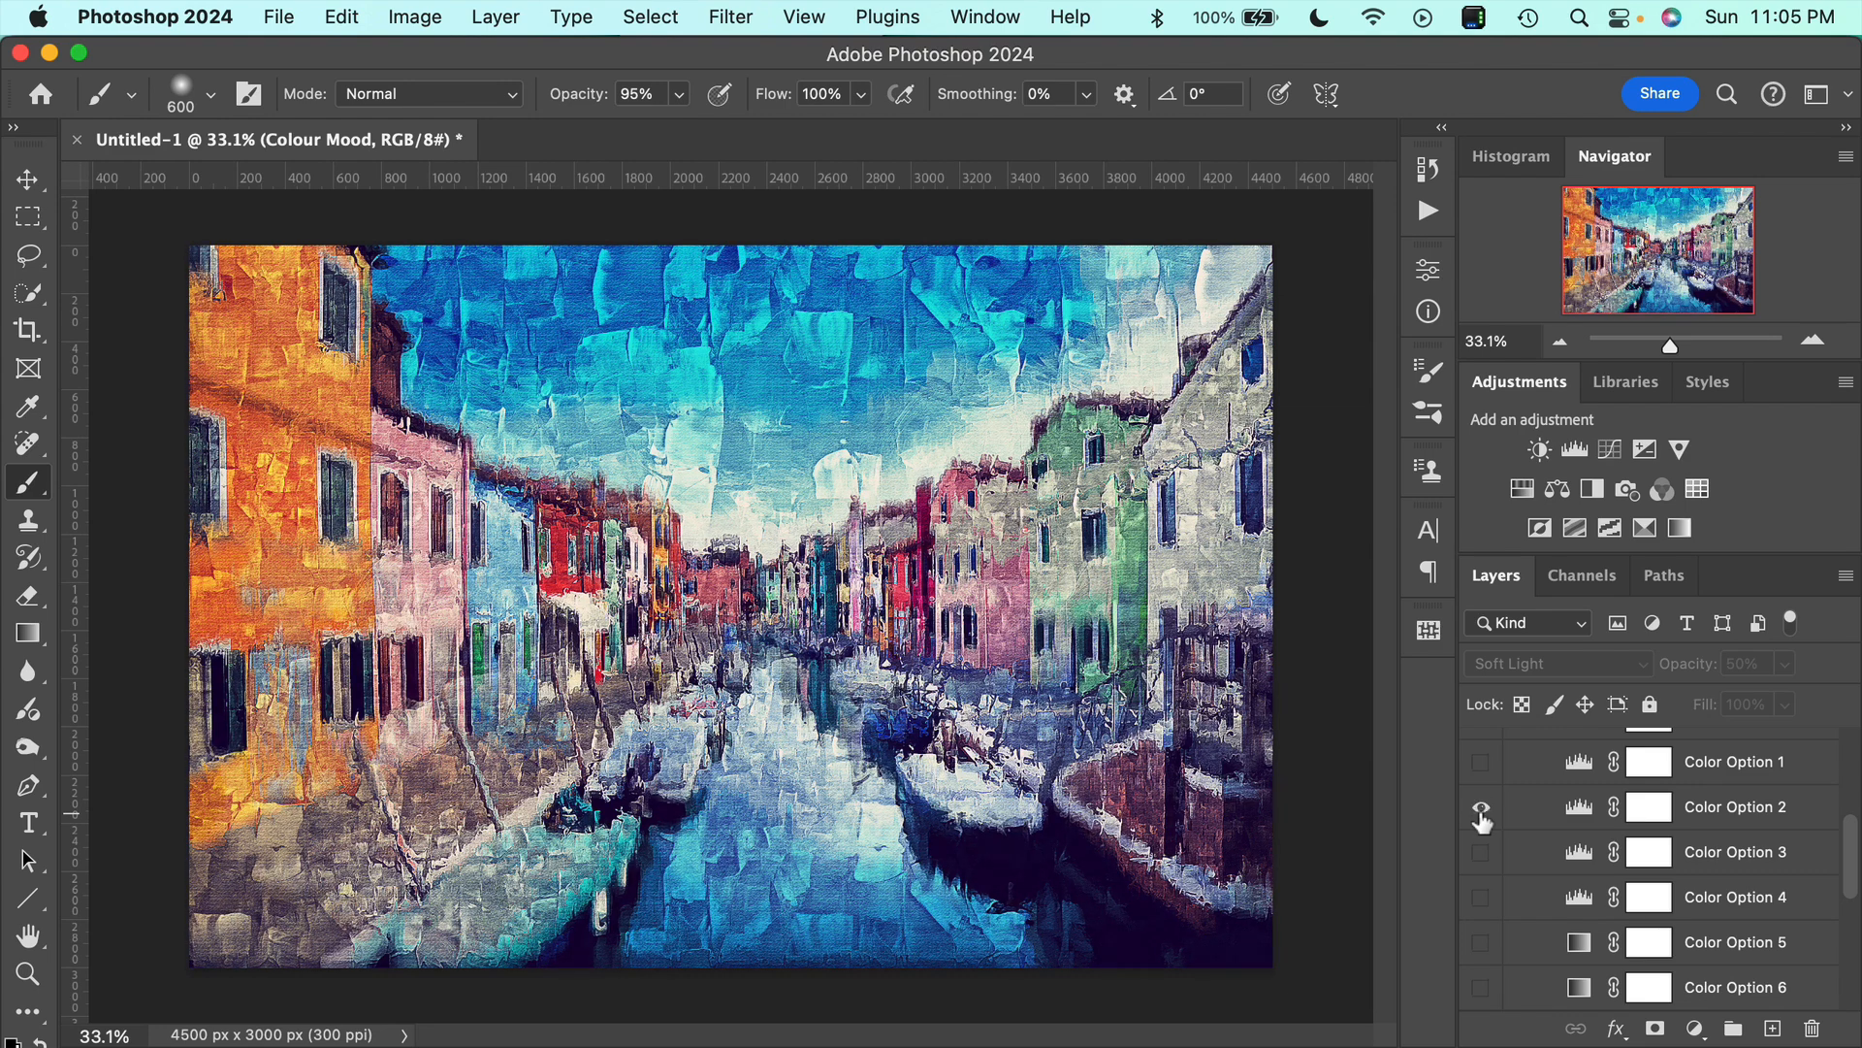
click(1481, 852)
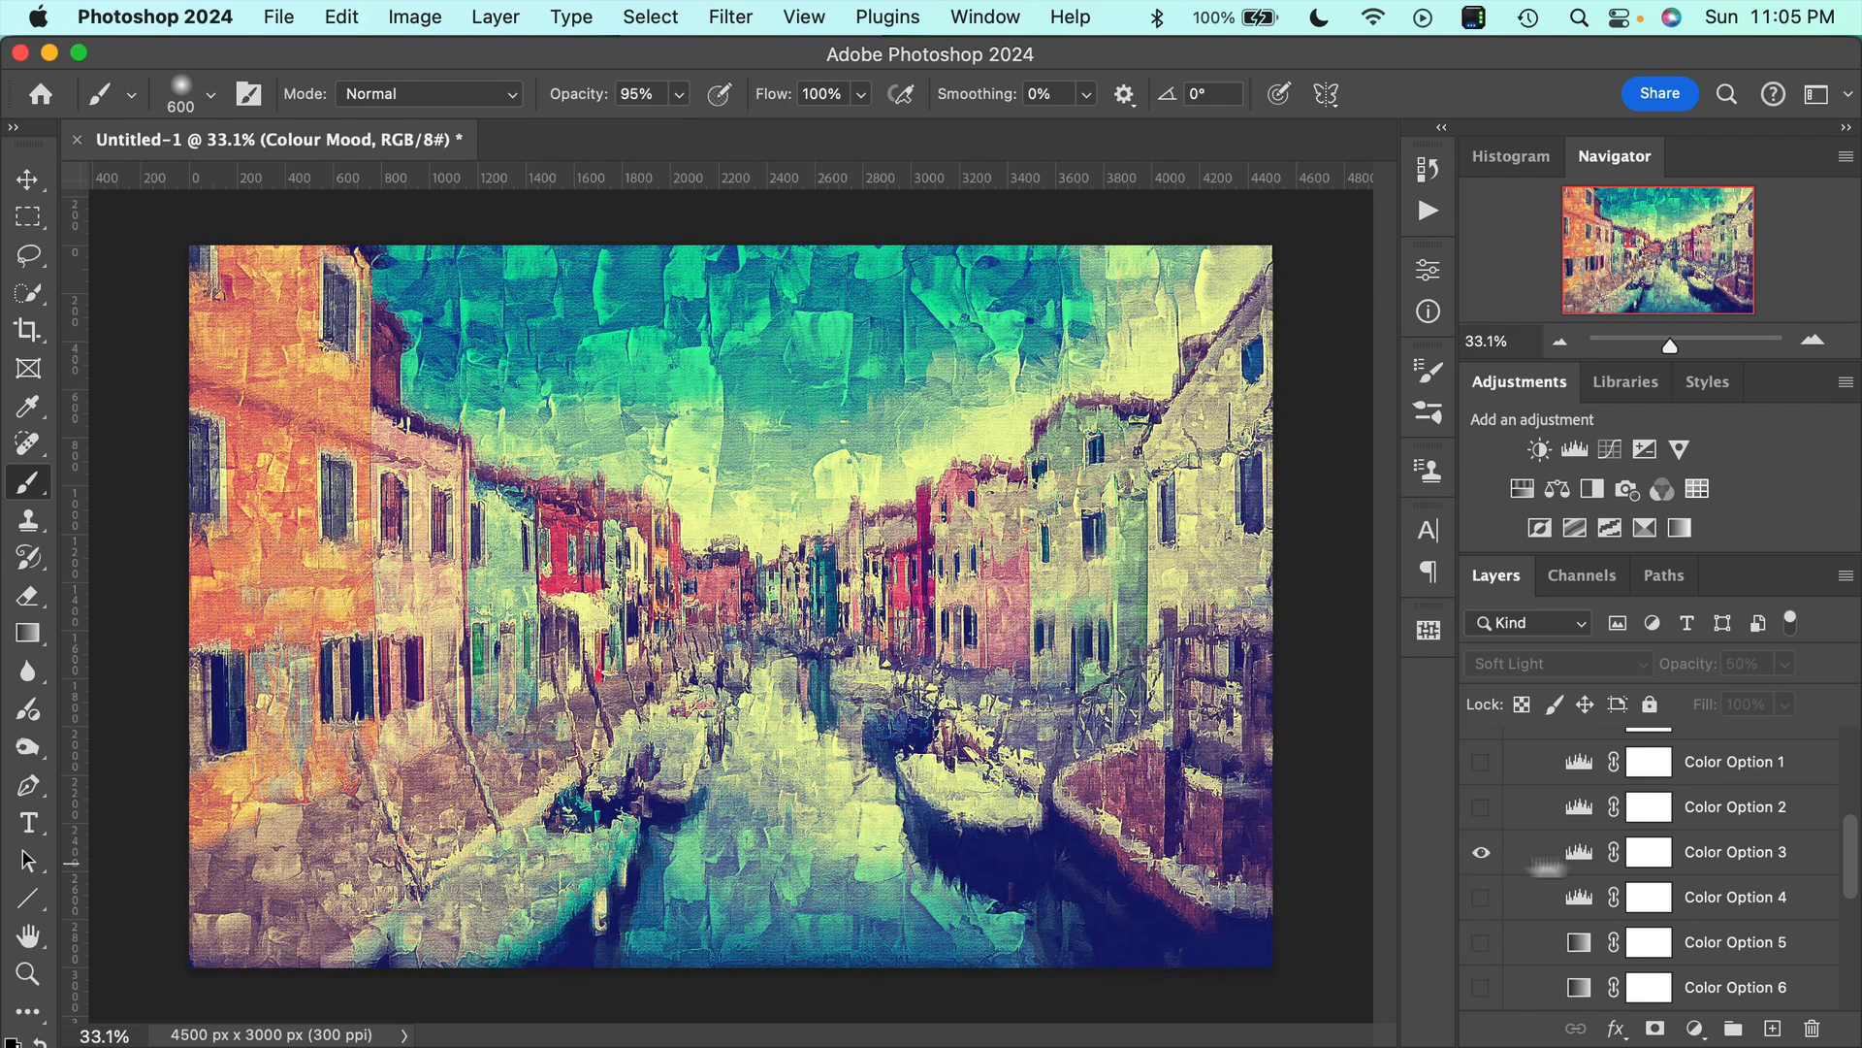
Set the Color Option 3 adjustment's opacity to 60%, compare the painting with and without it, and leave it hidden.
click(1722, 861)
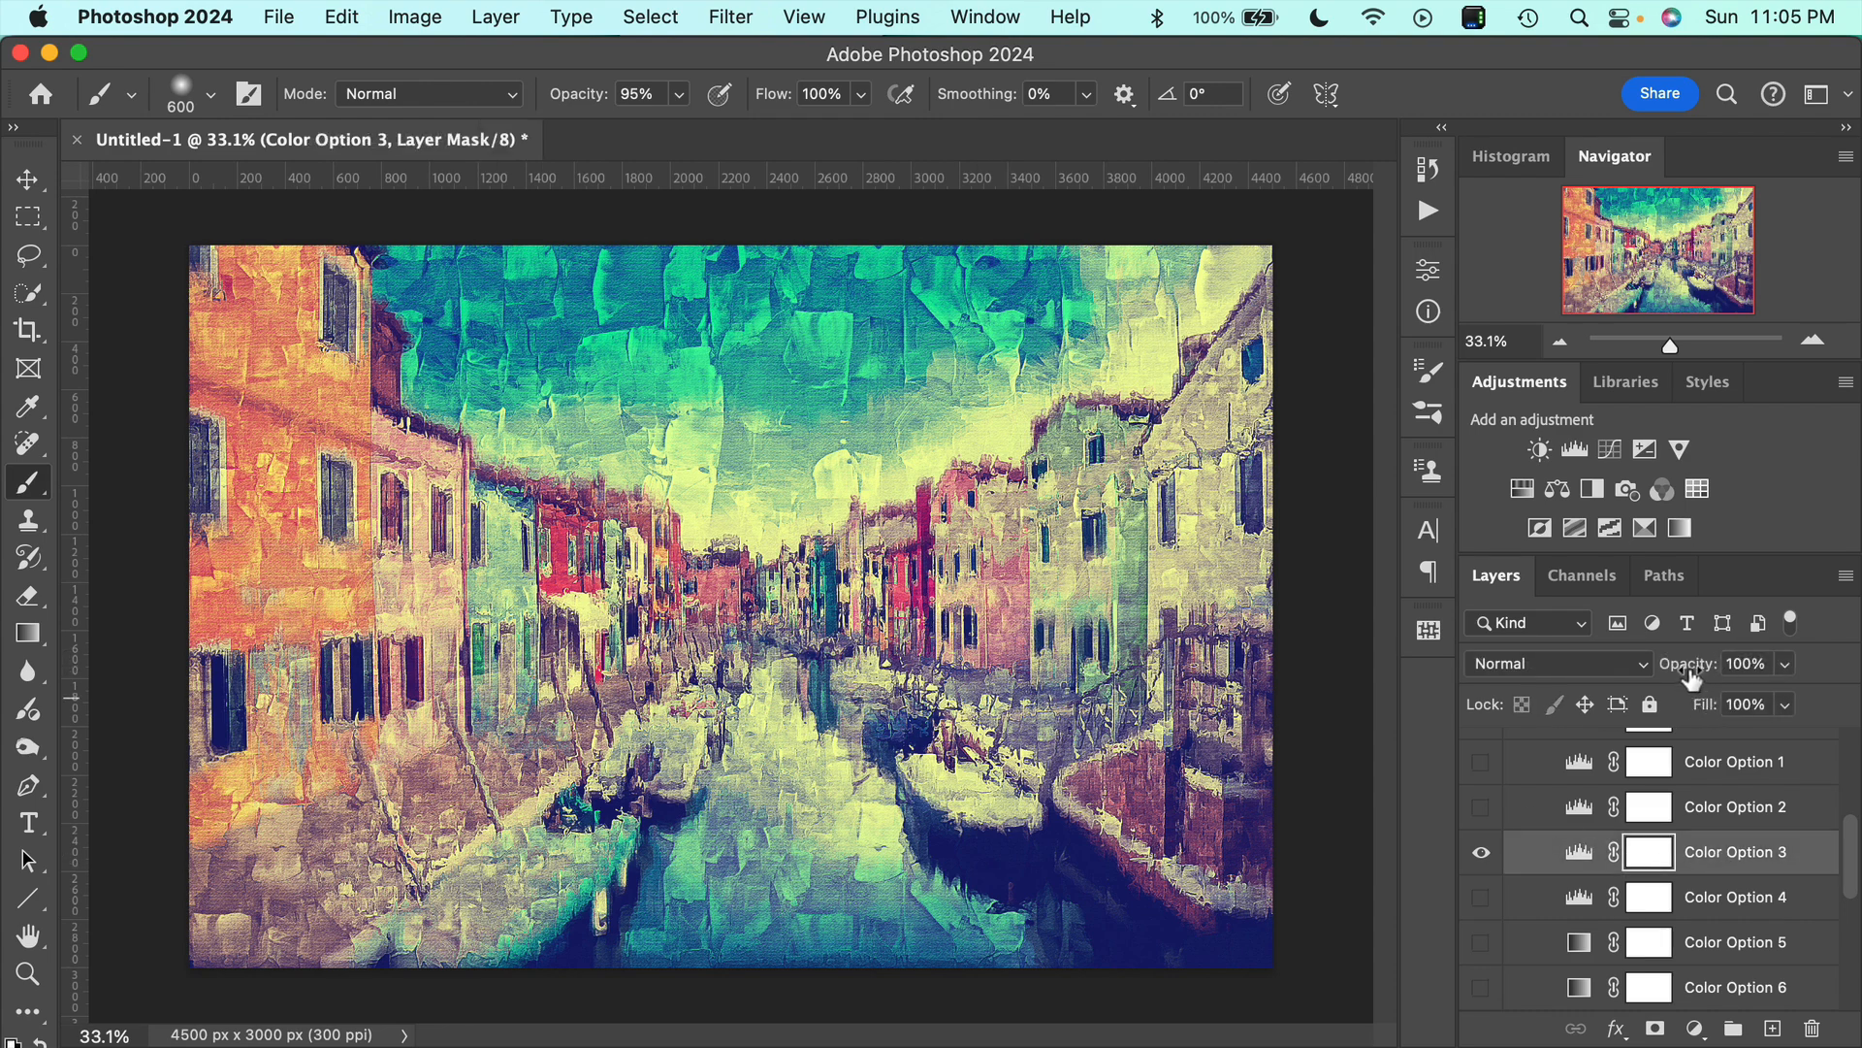
drag(1693, 675, 1630, 667)
click(1481, 855)
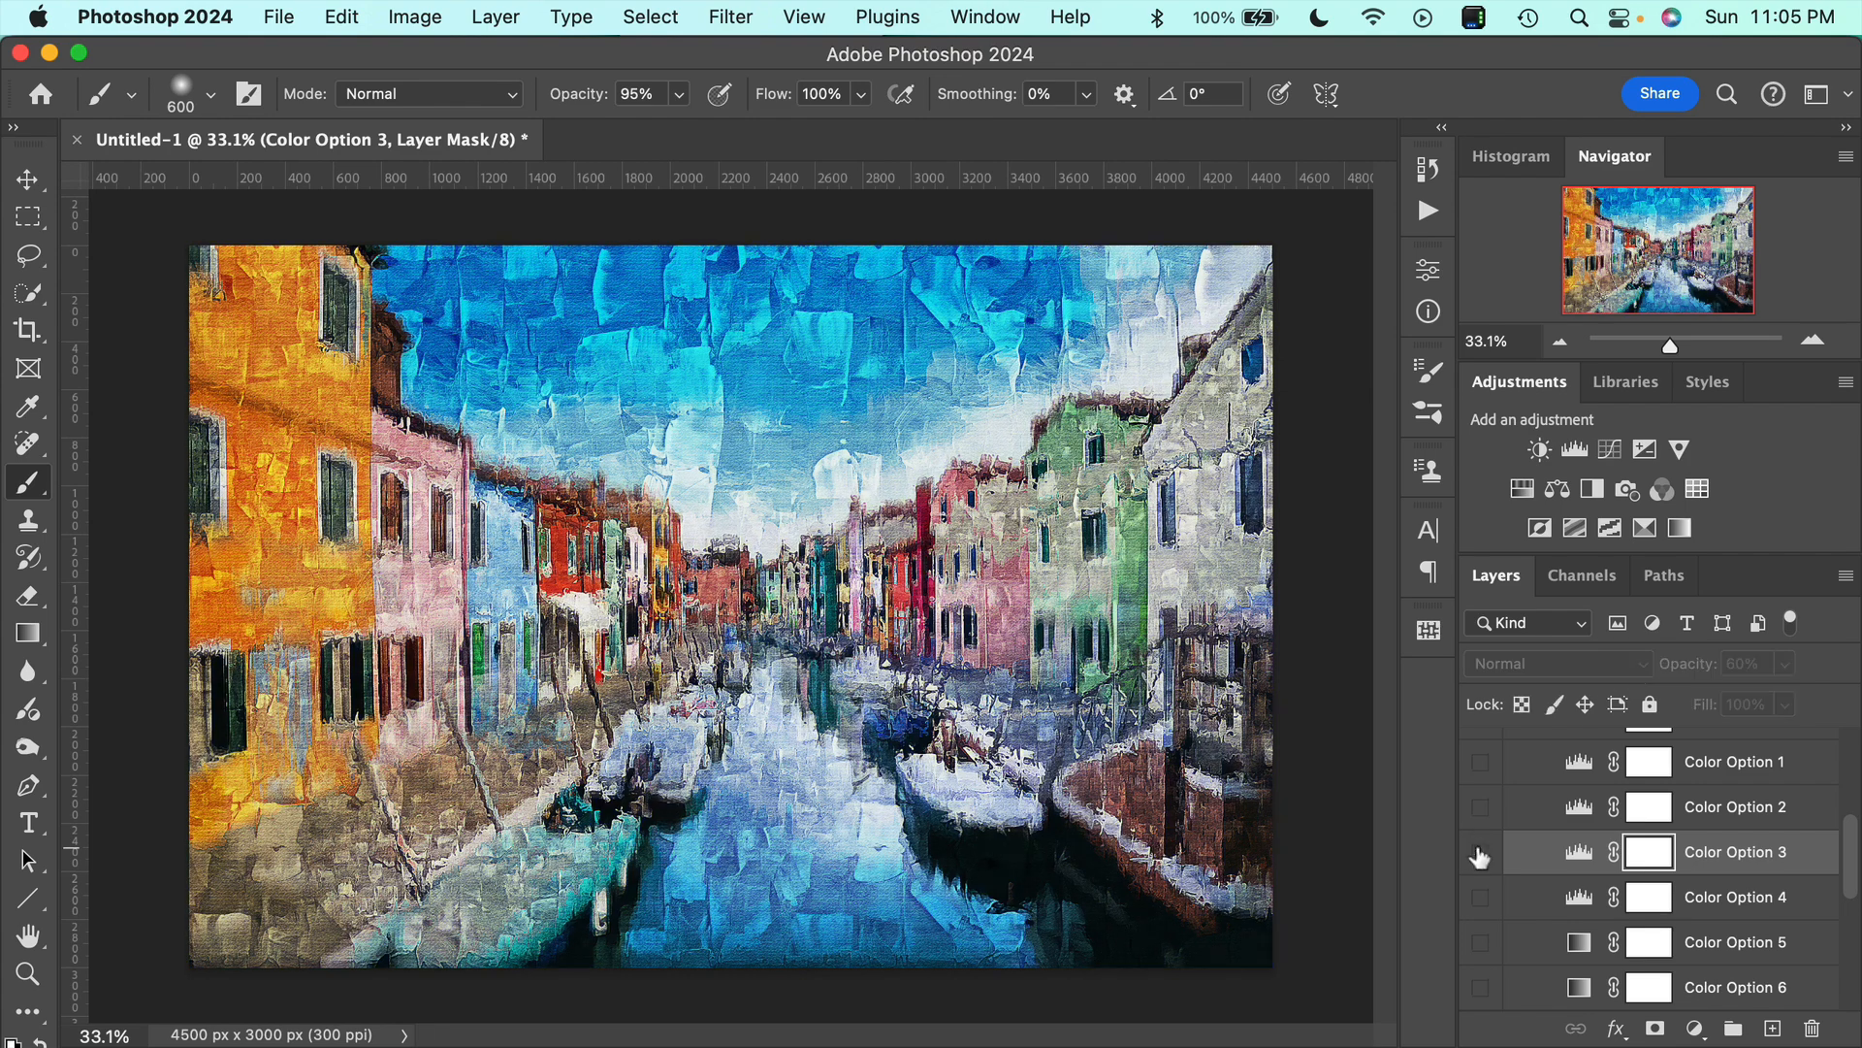
click(1480, 856)
click(1480, 856)
click(1480, 855)
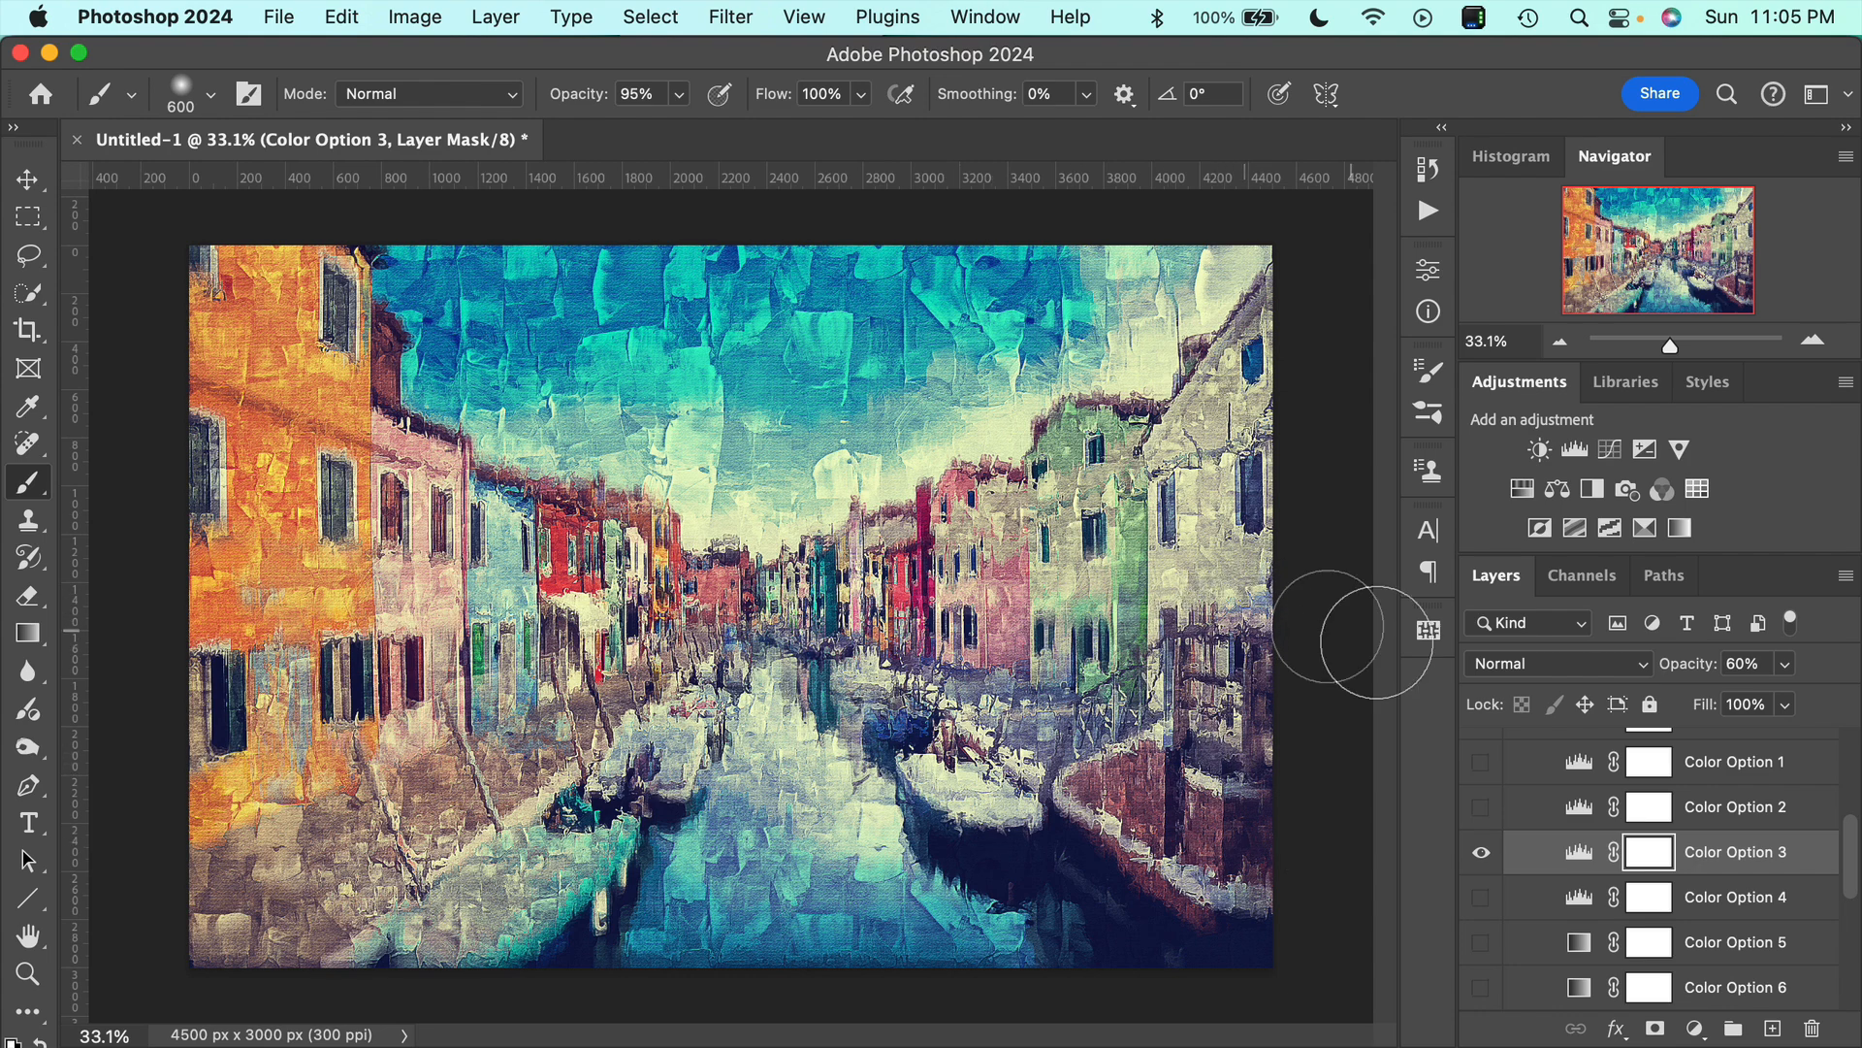
click(1479, 858)
Collapse the Colors group and select the Canvas Texture layer.
scroll(1602, 851, up, 5)
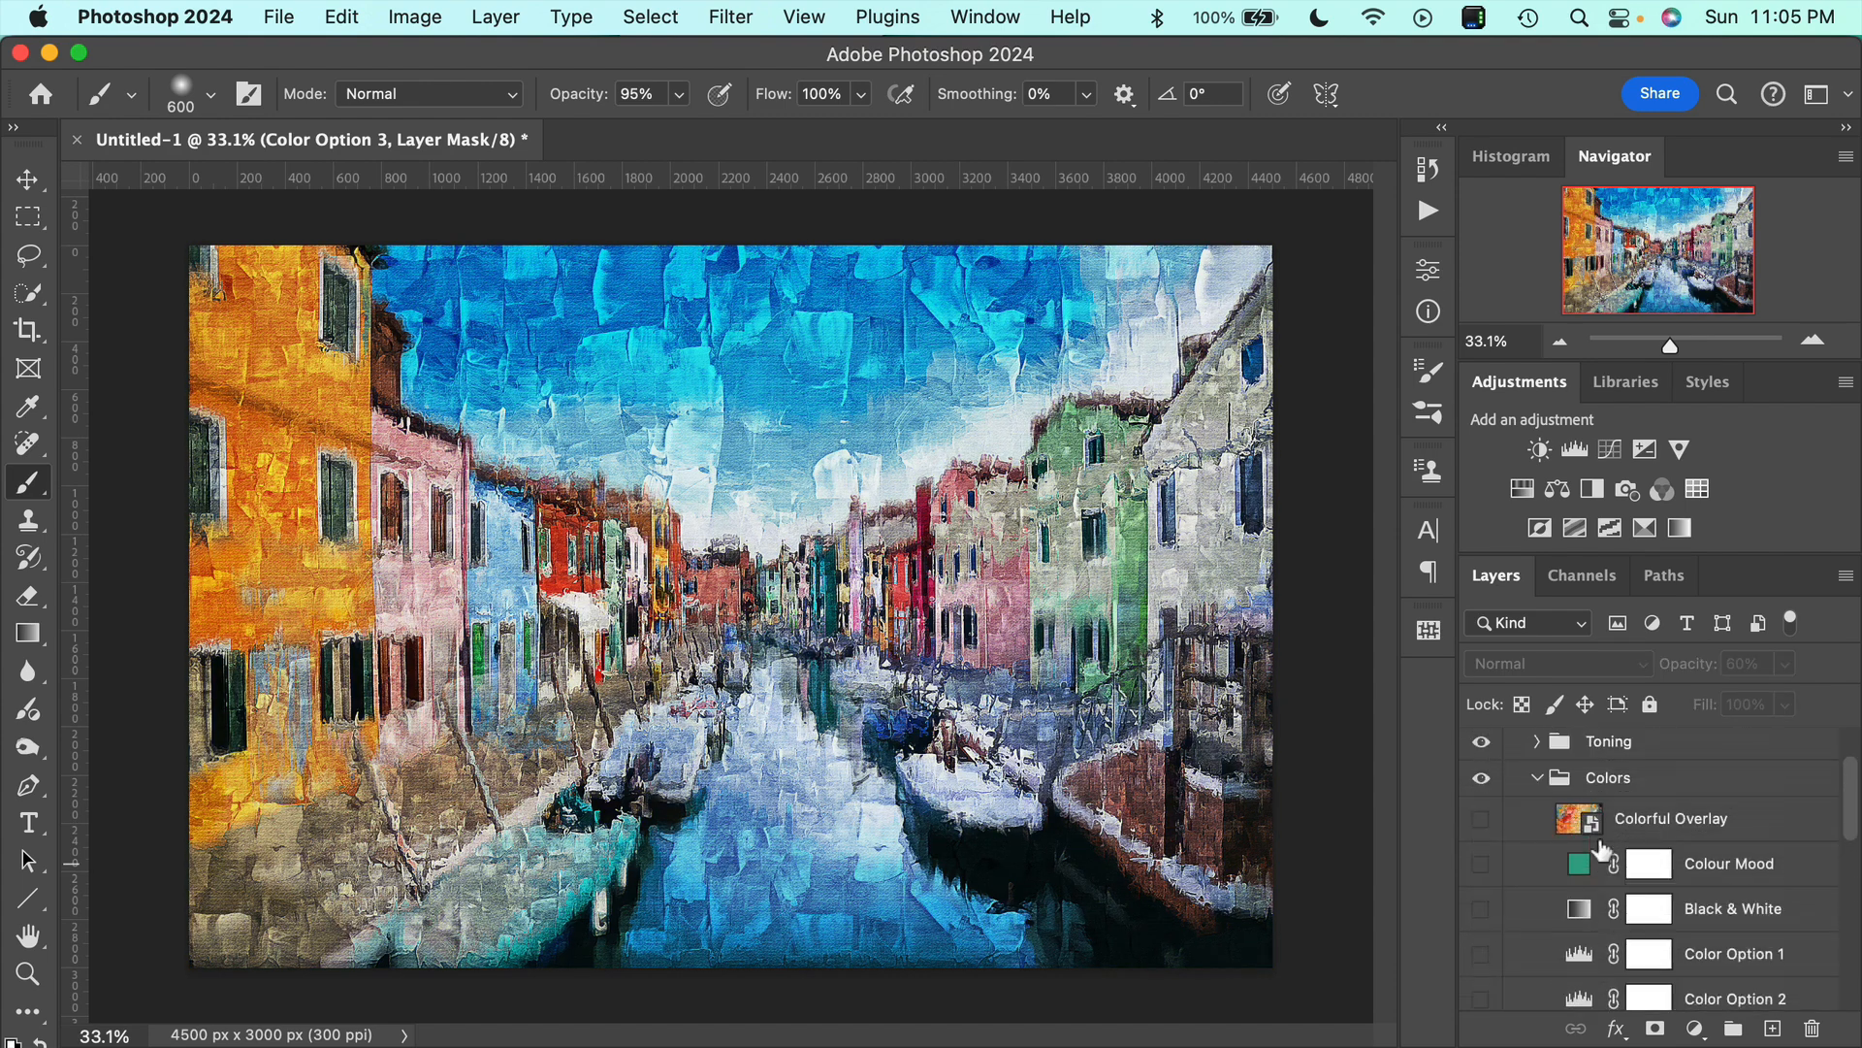
click(1539, 805)
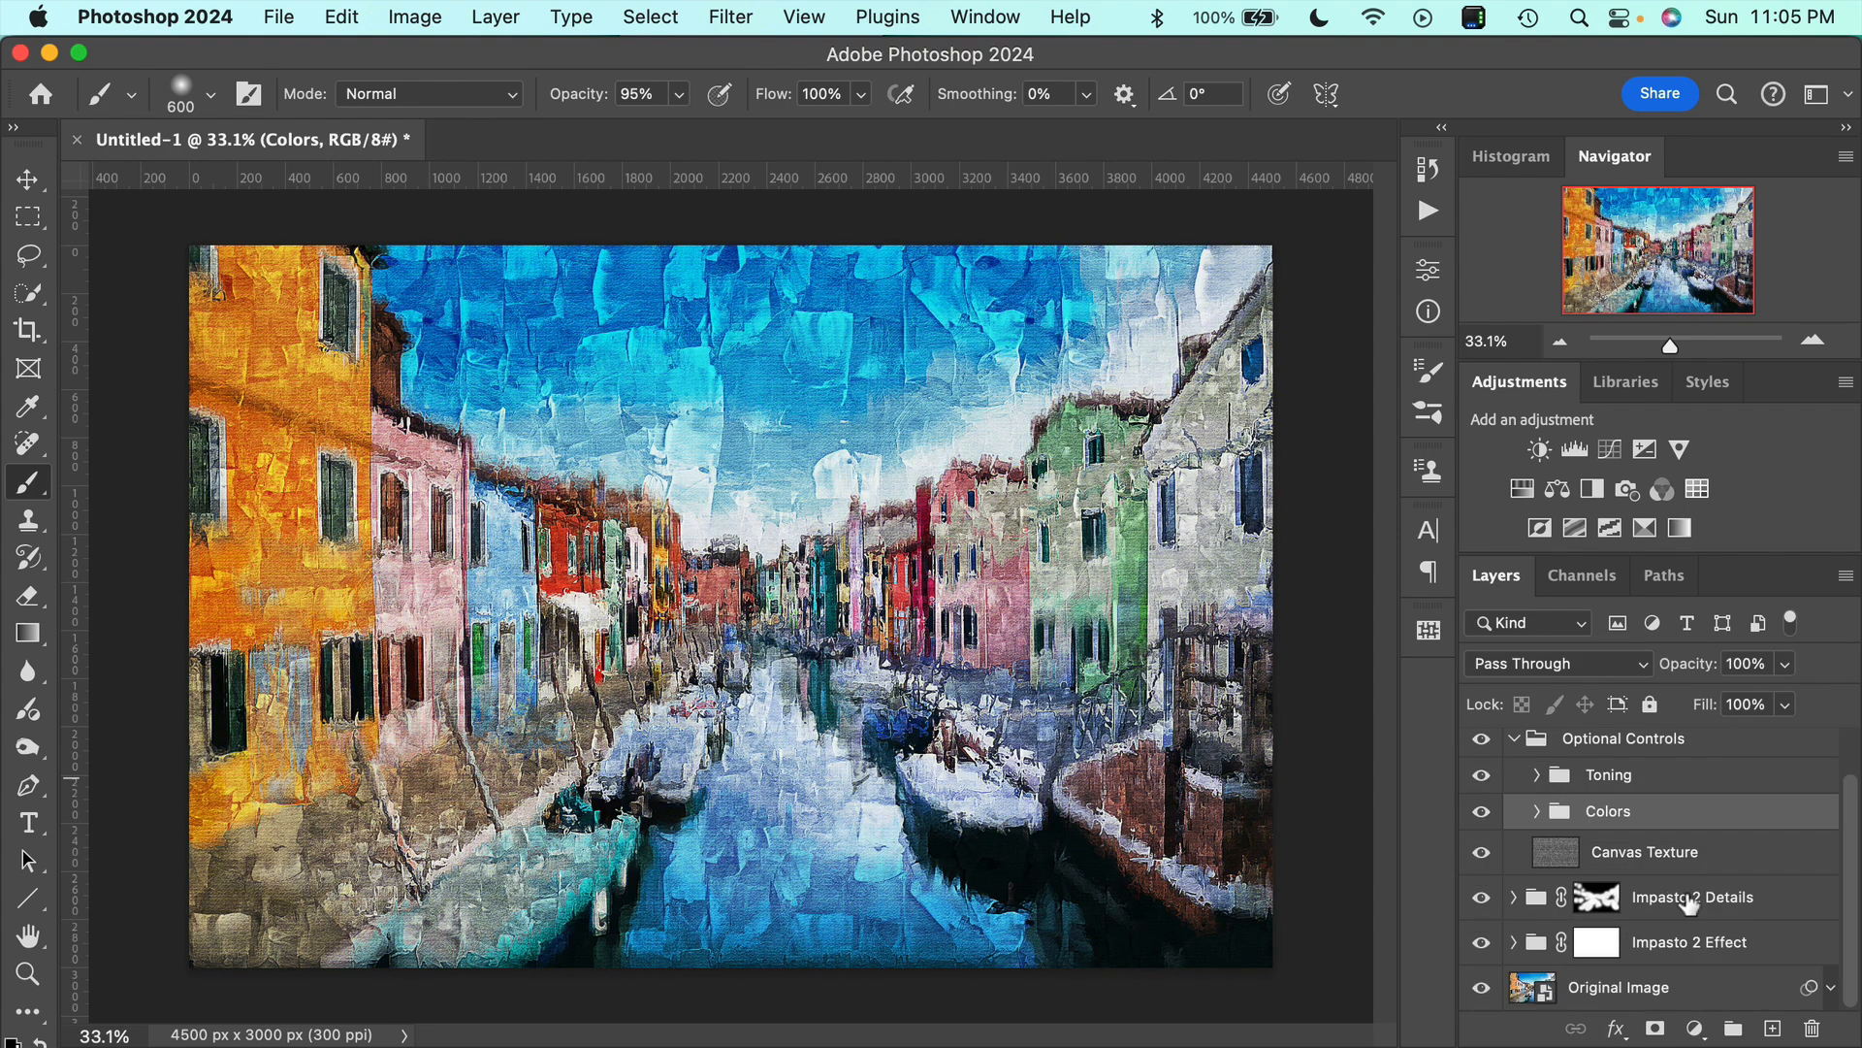
click(1559, 858)
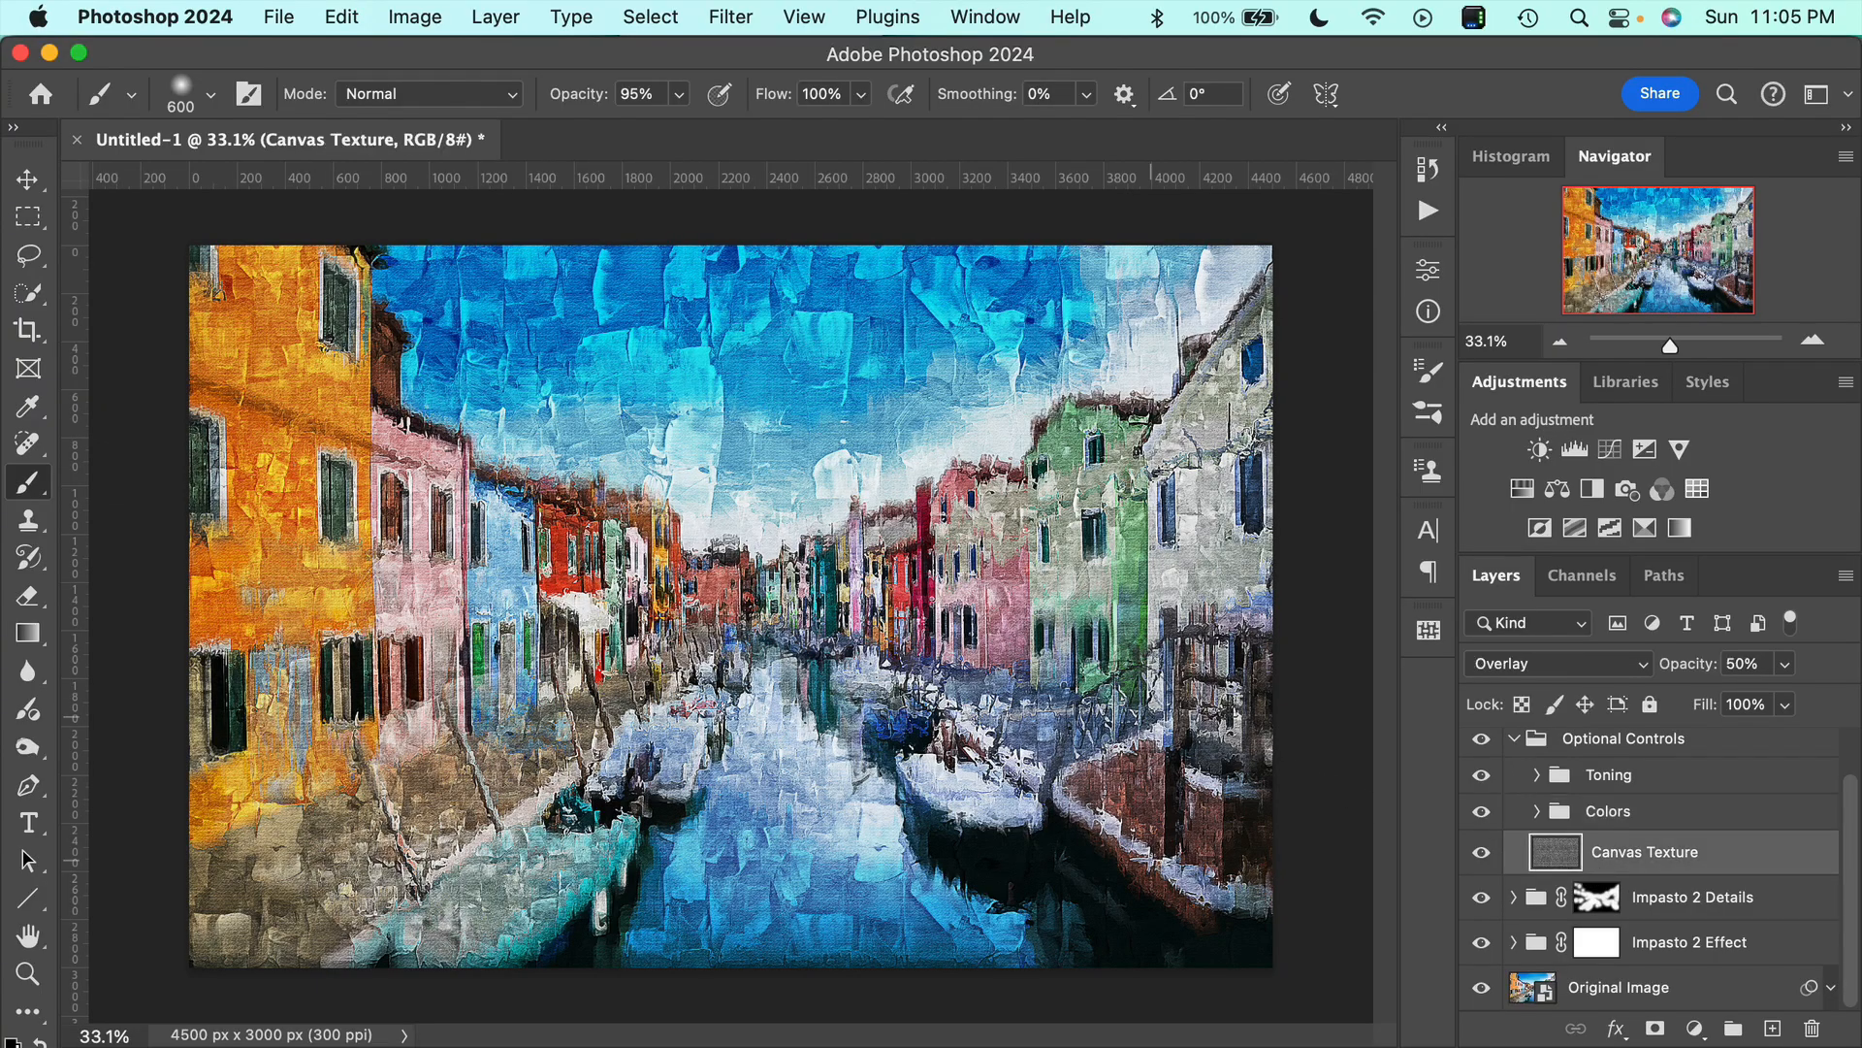
Compare the painting up close with the Canvas Texture layer hidden and shown, leaving the layer visible.
scroll(1014, 694, up, 3)
scroll(1014, 695, up, 2)
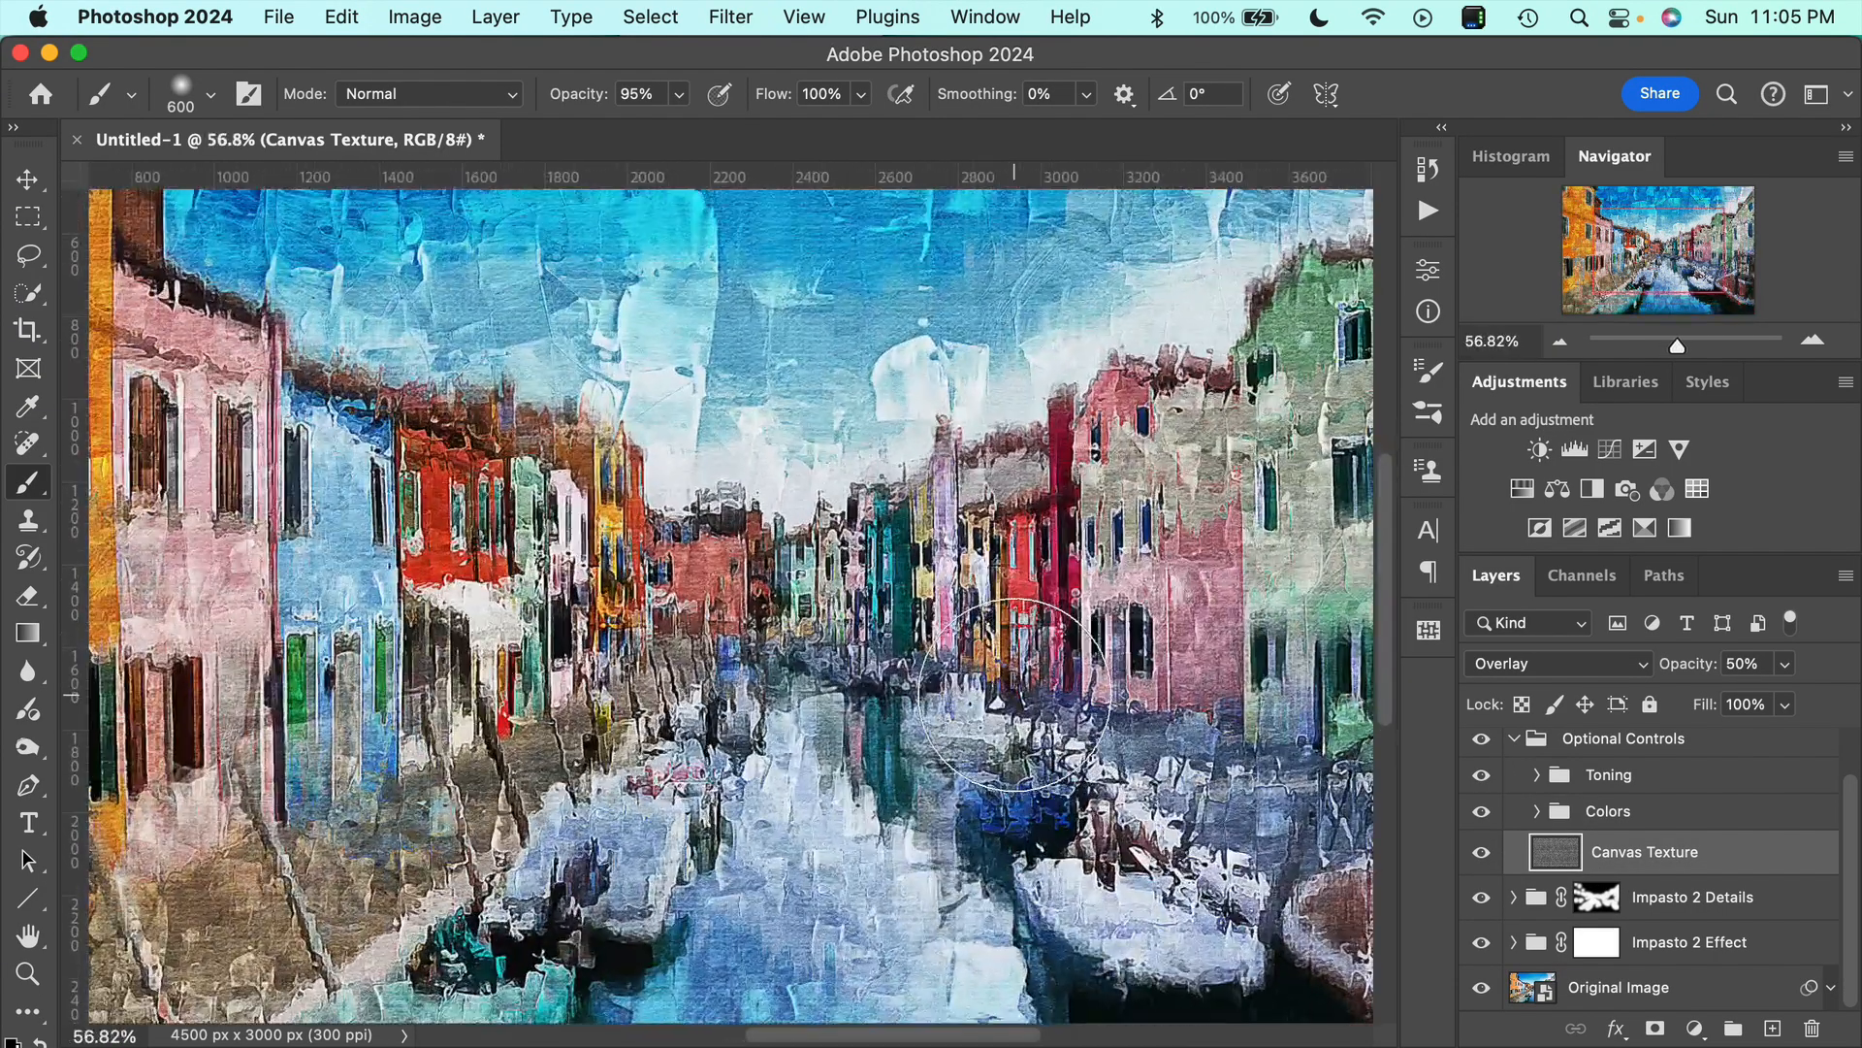
scroll(1019, 693, up, 3)
scroll(1018, 694, up, 1)
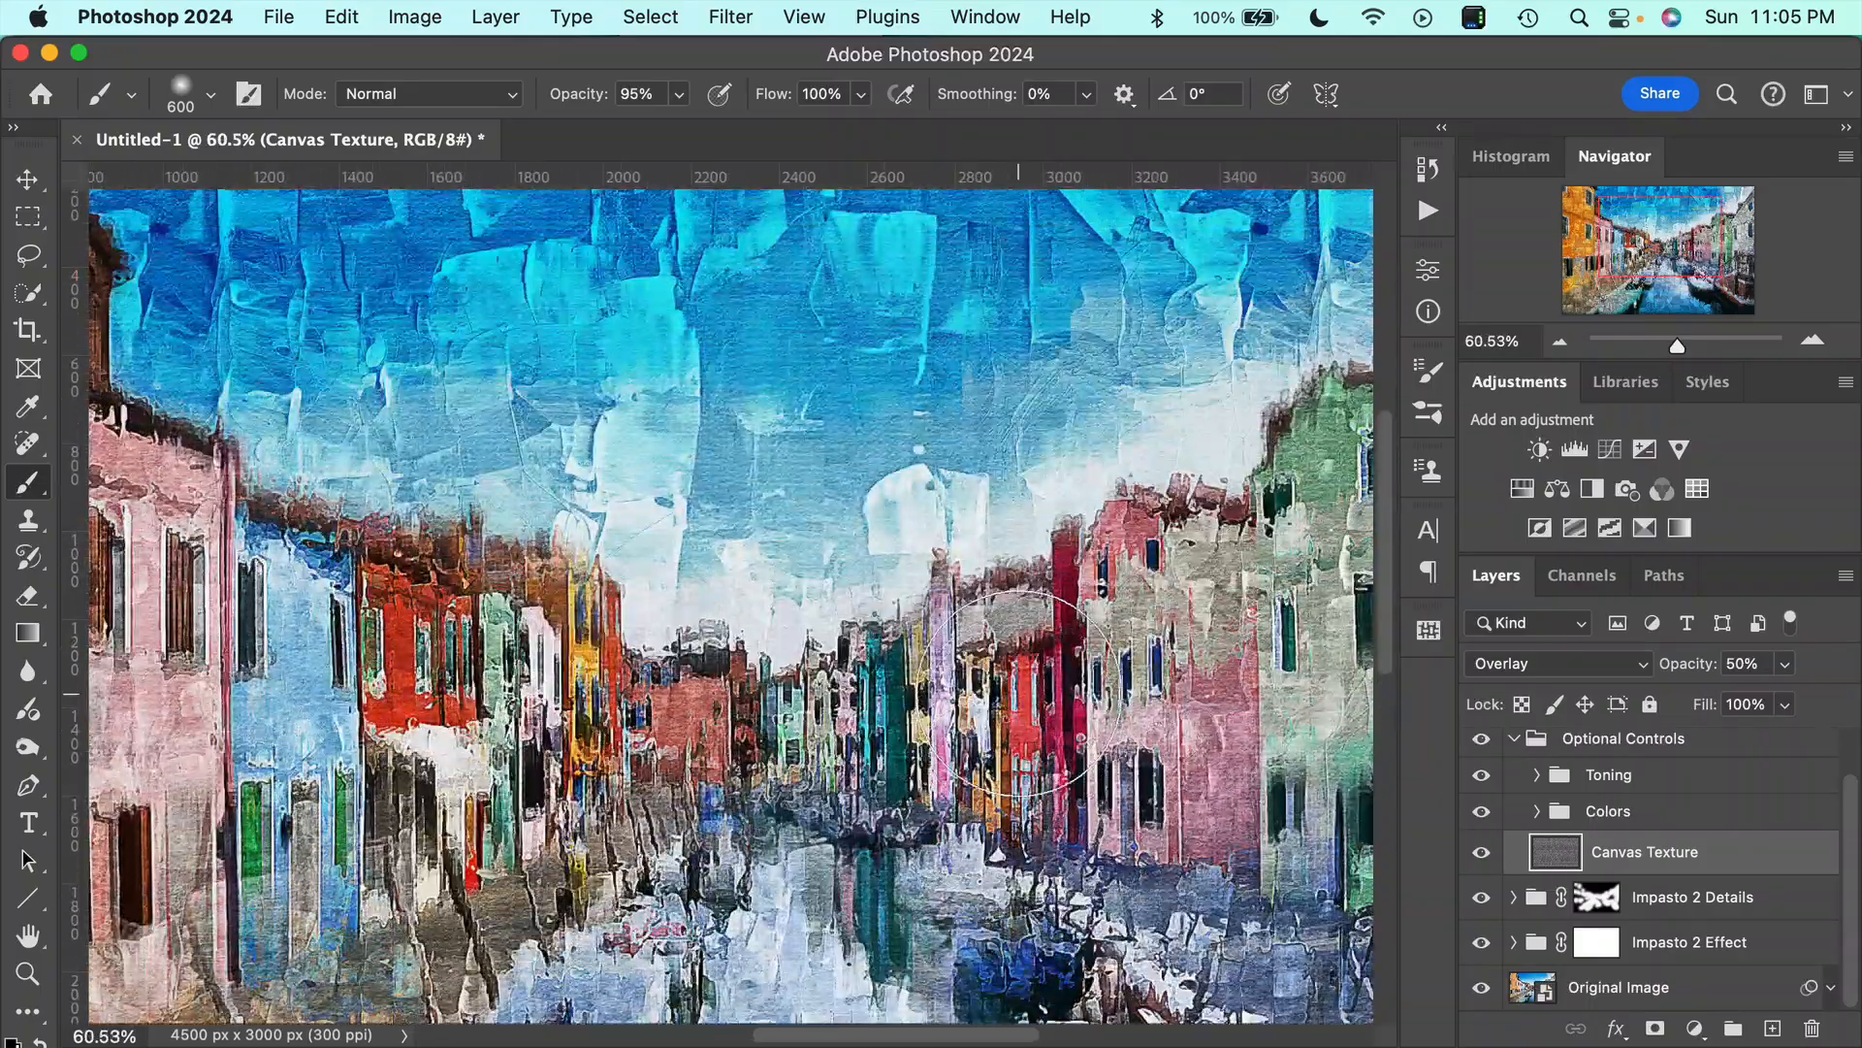
scroll(1028, 693, up, 1)
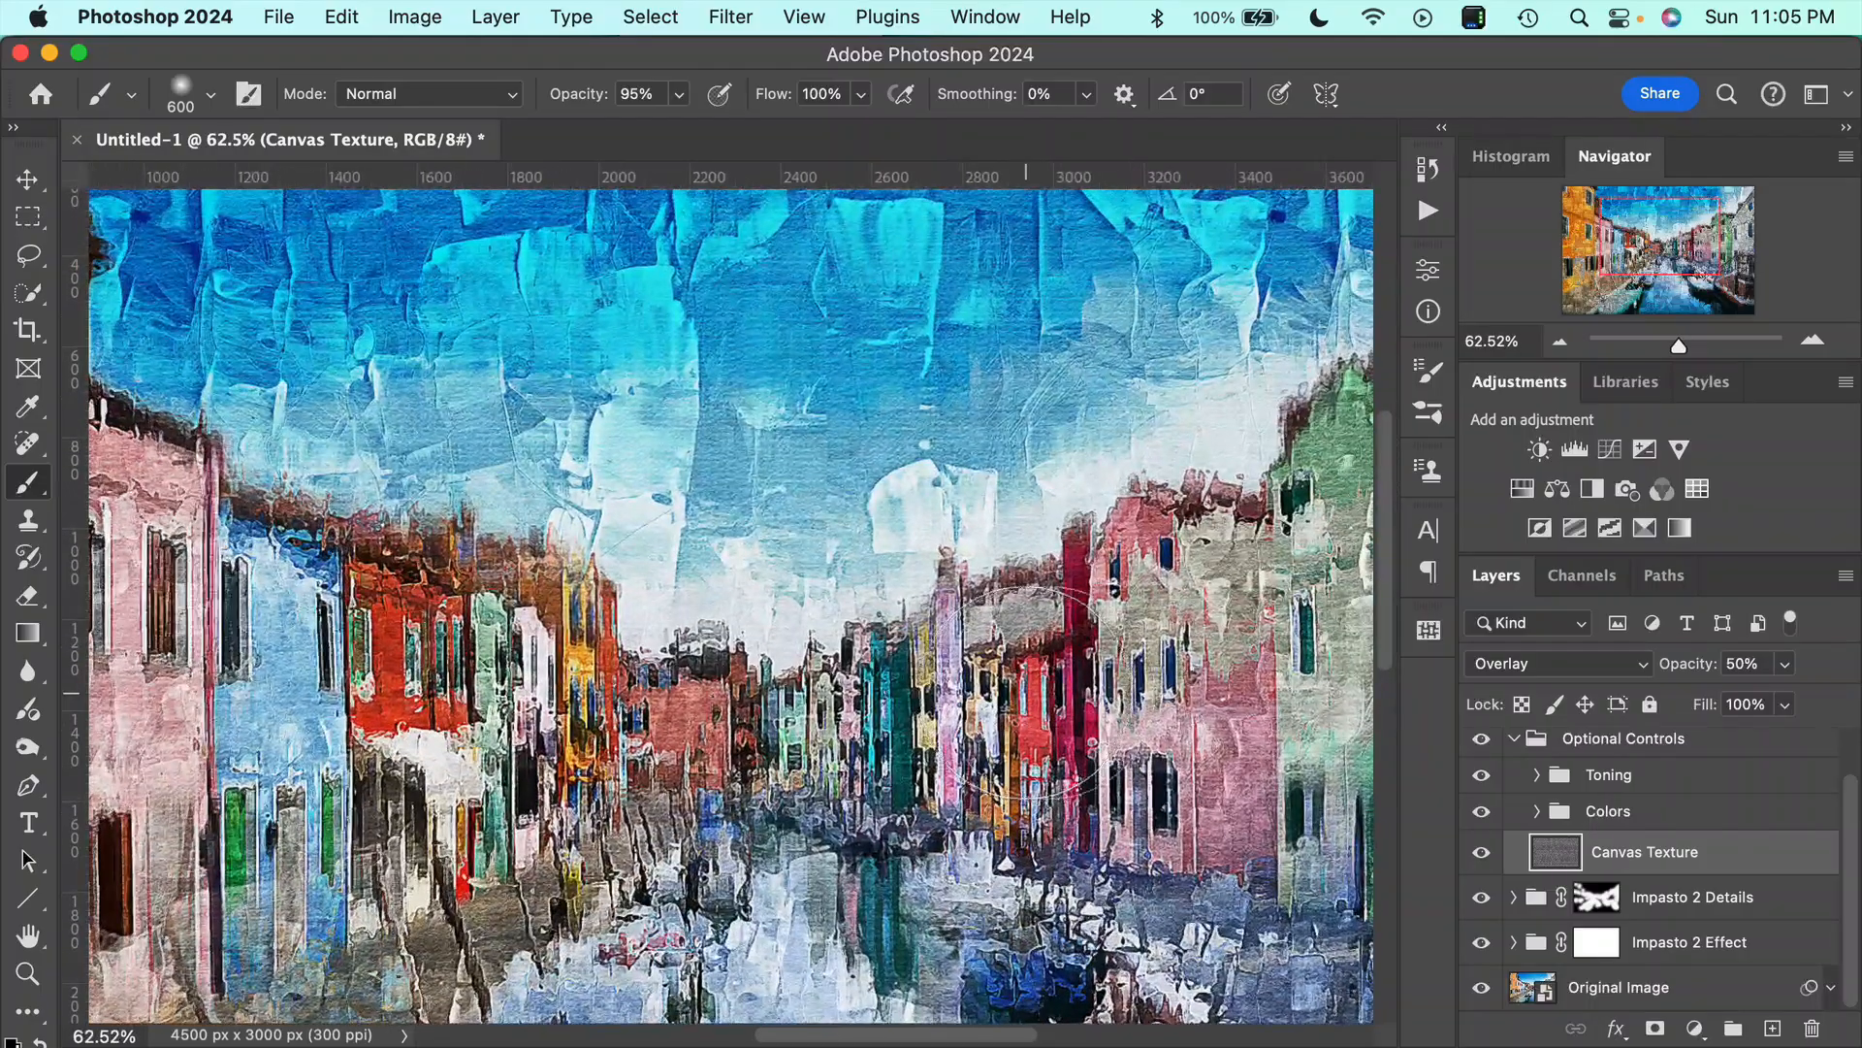
click(1481, 851)
click(1481, 852)
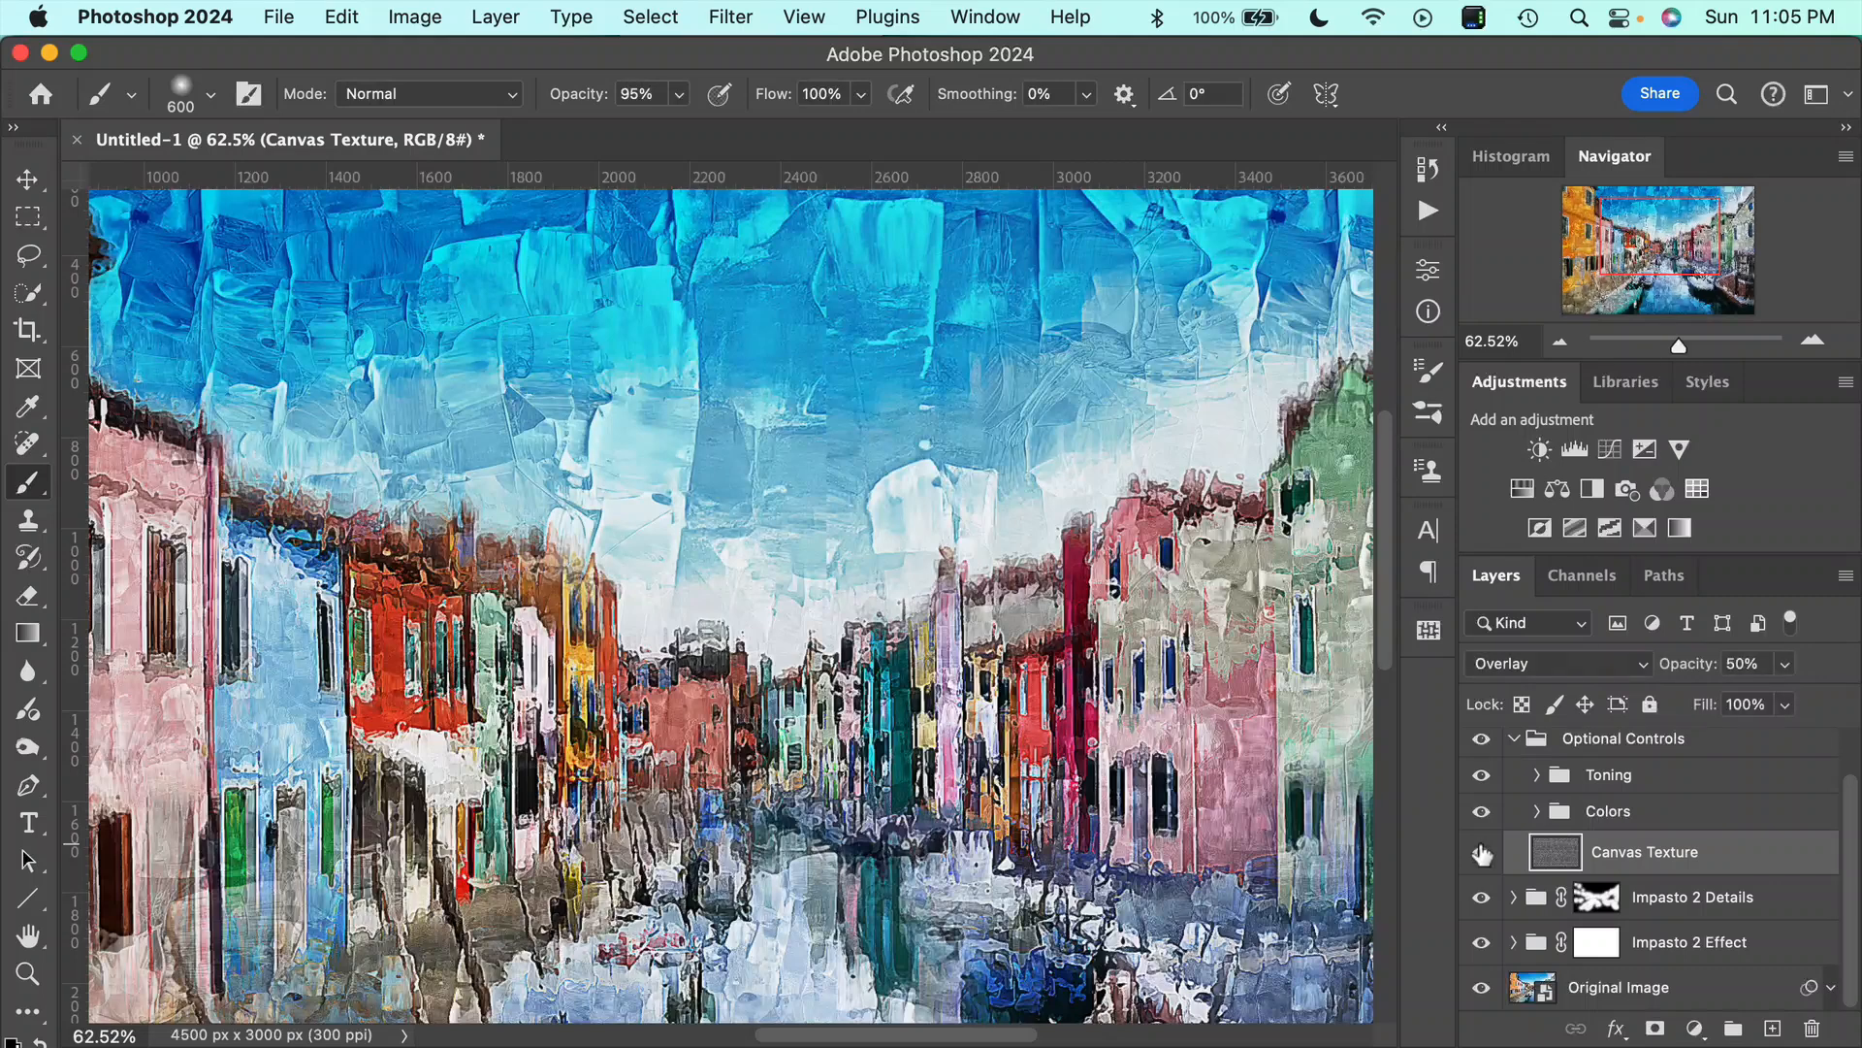
click(1481, 852)
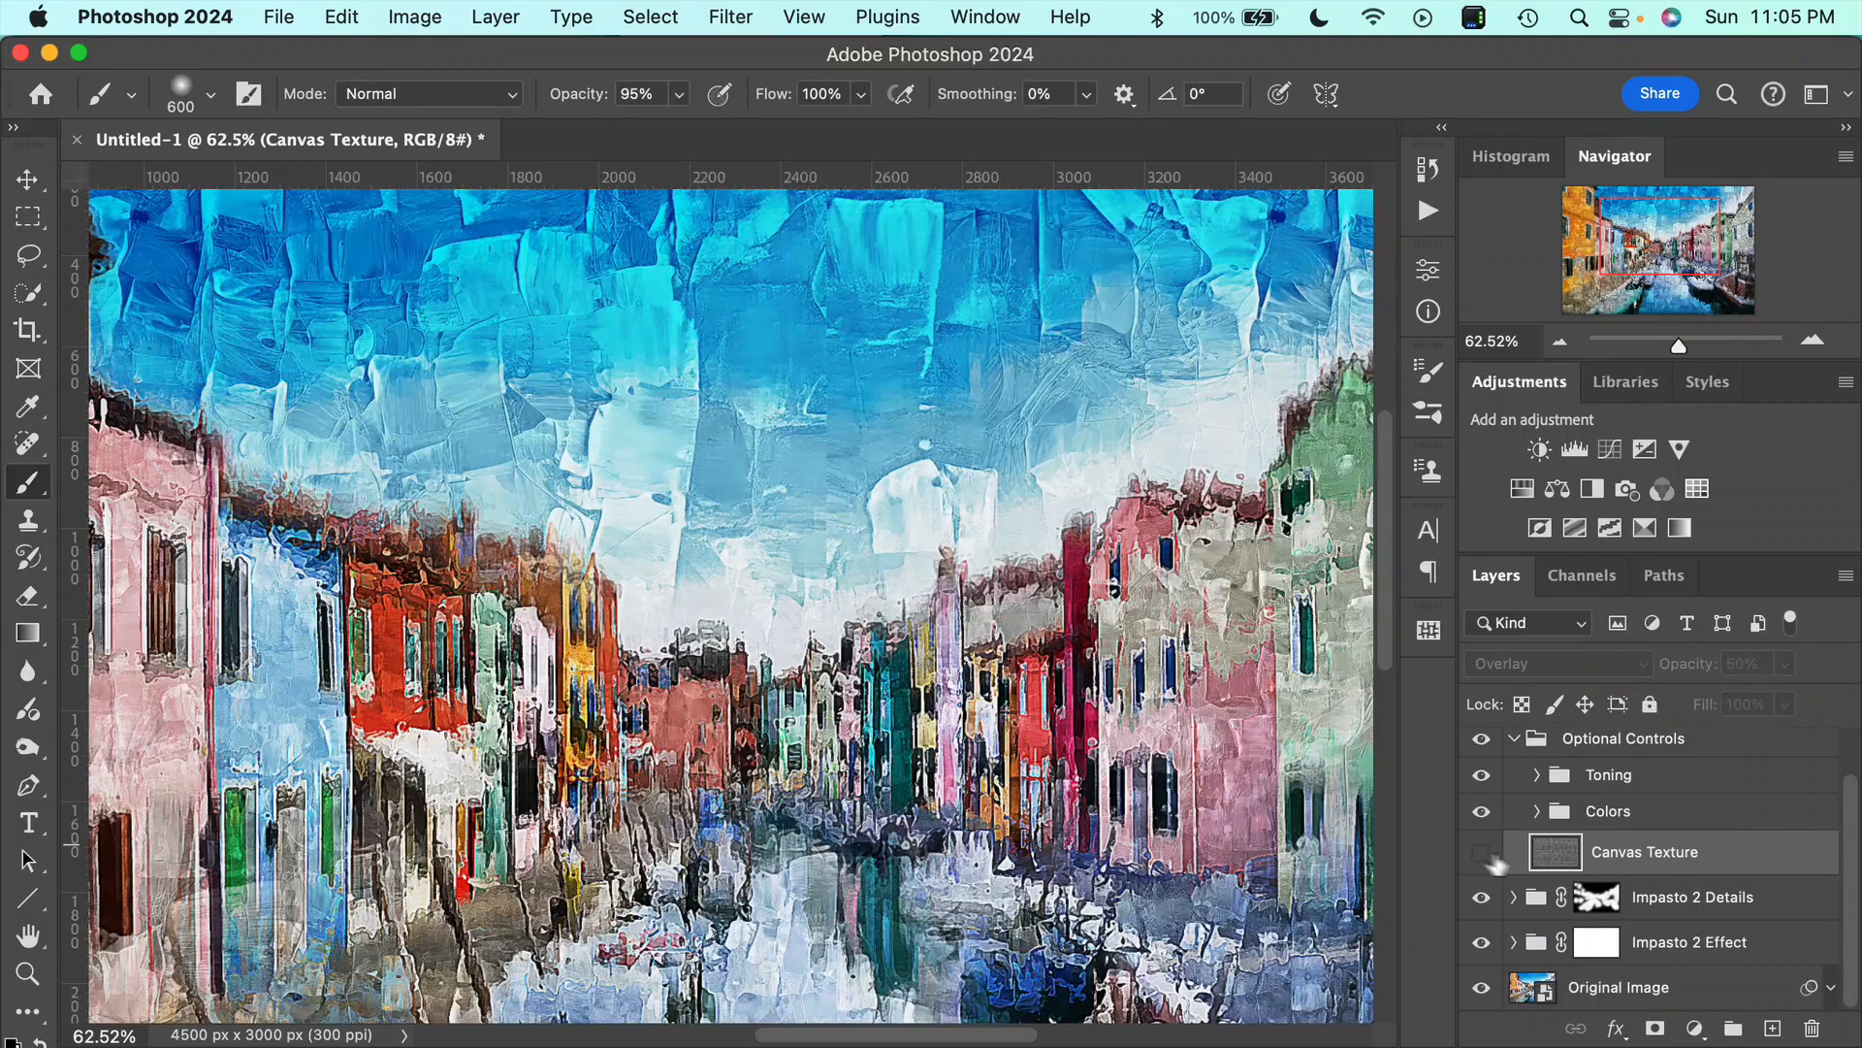
click(1481, 853)
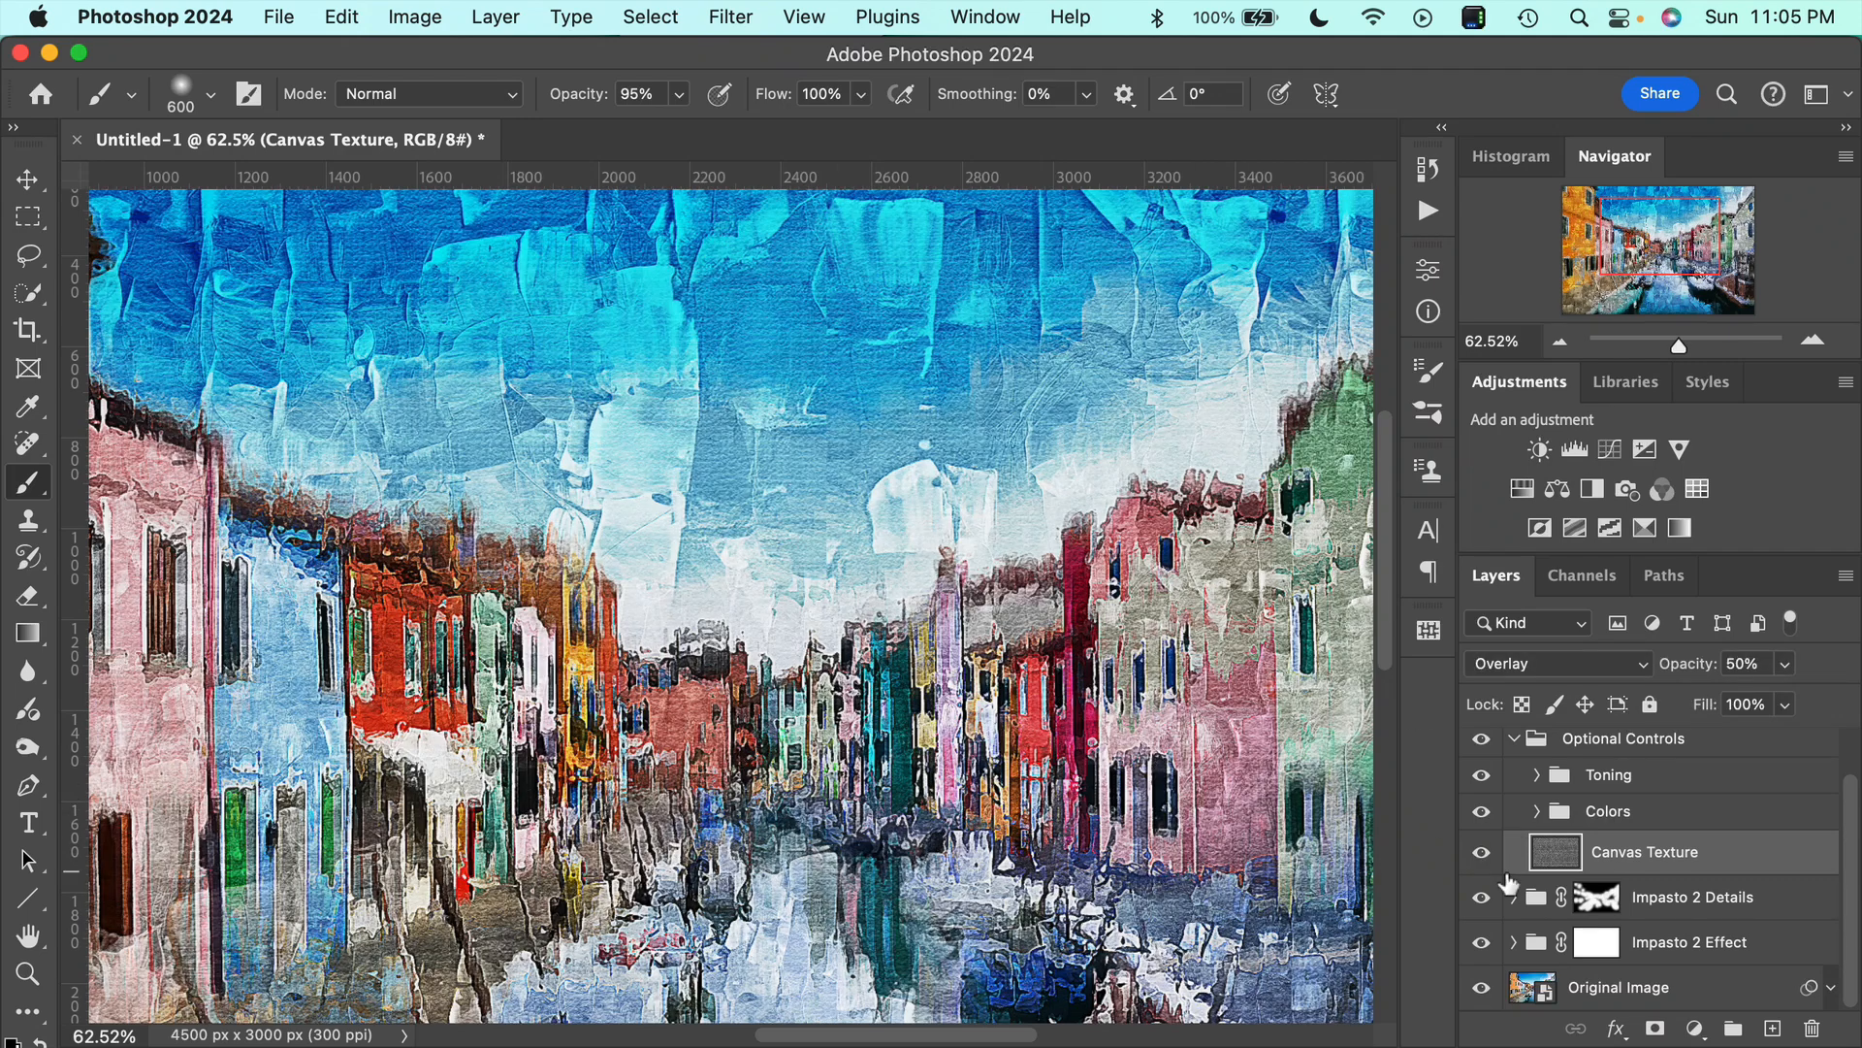
click(1479, 854)
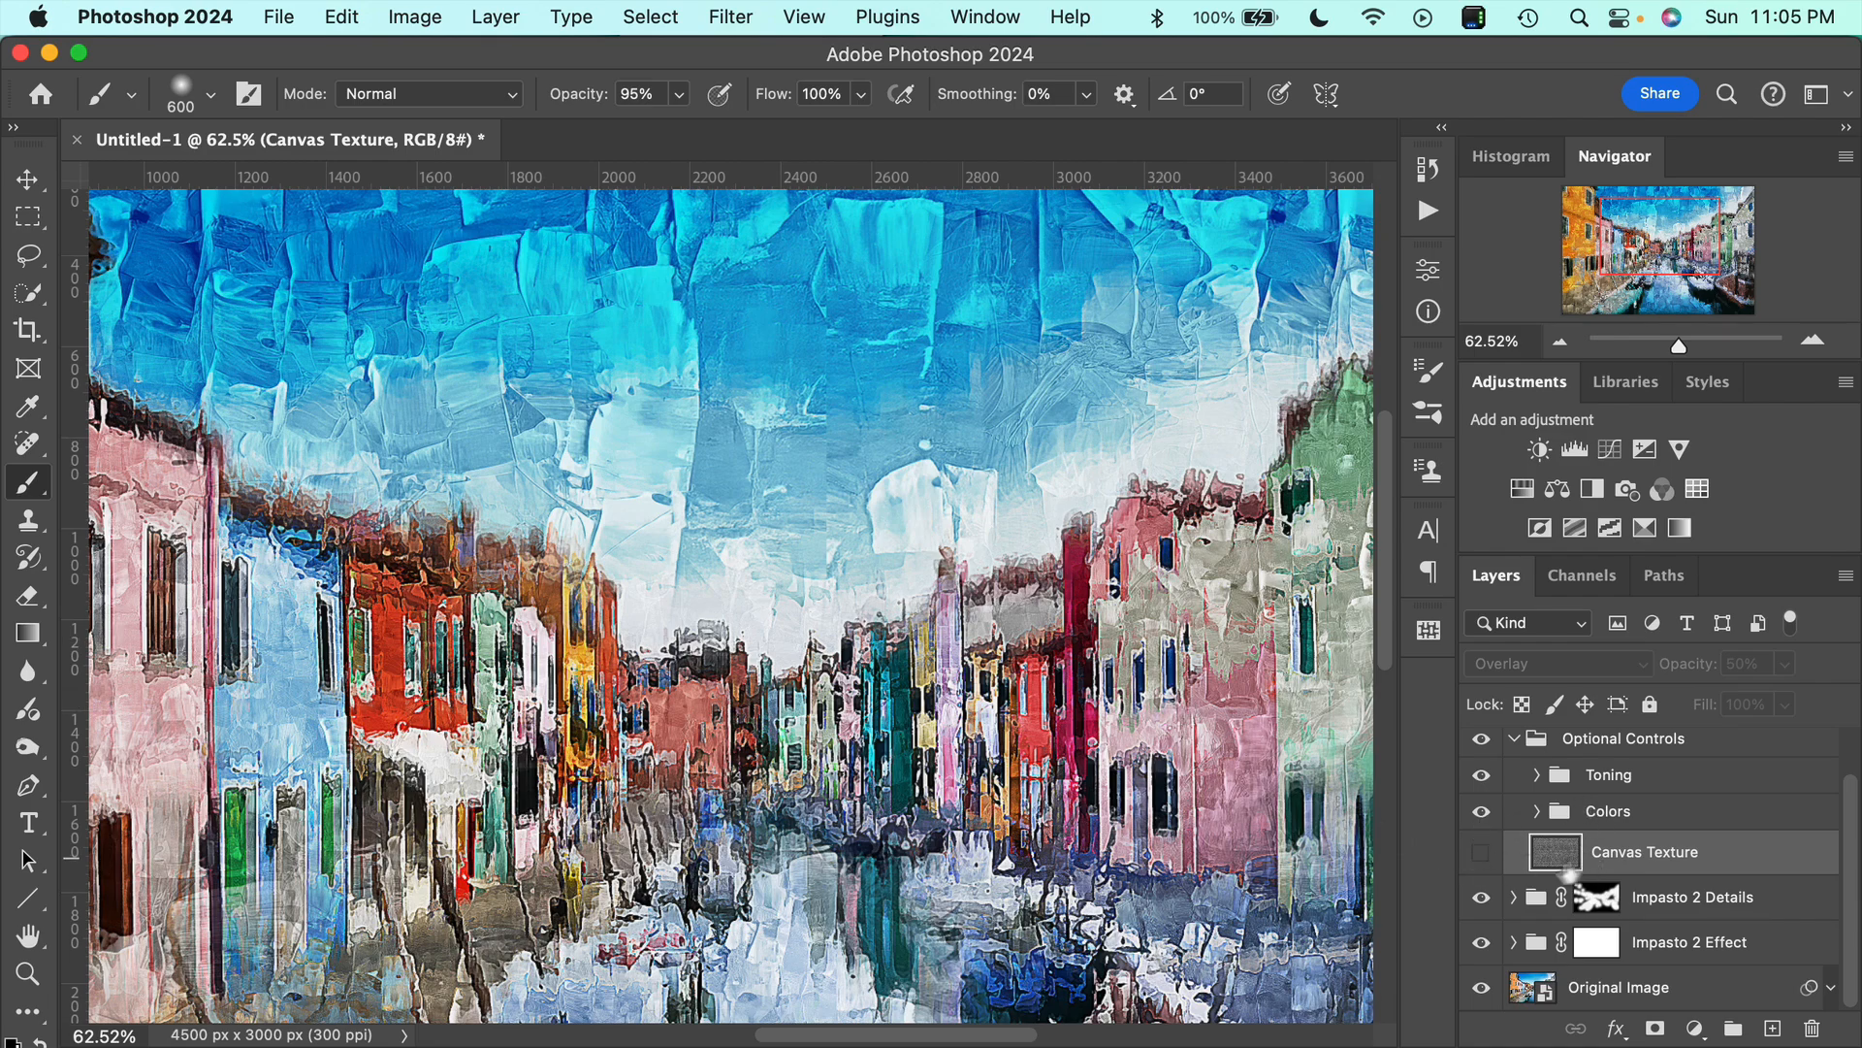
click(1483, 854)
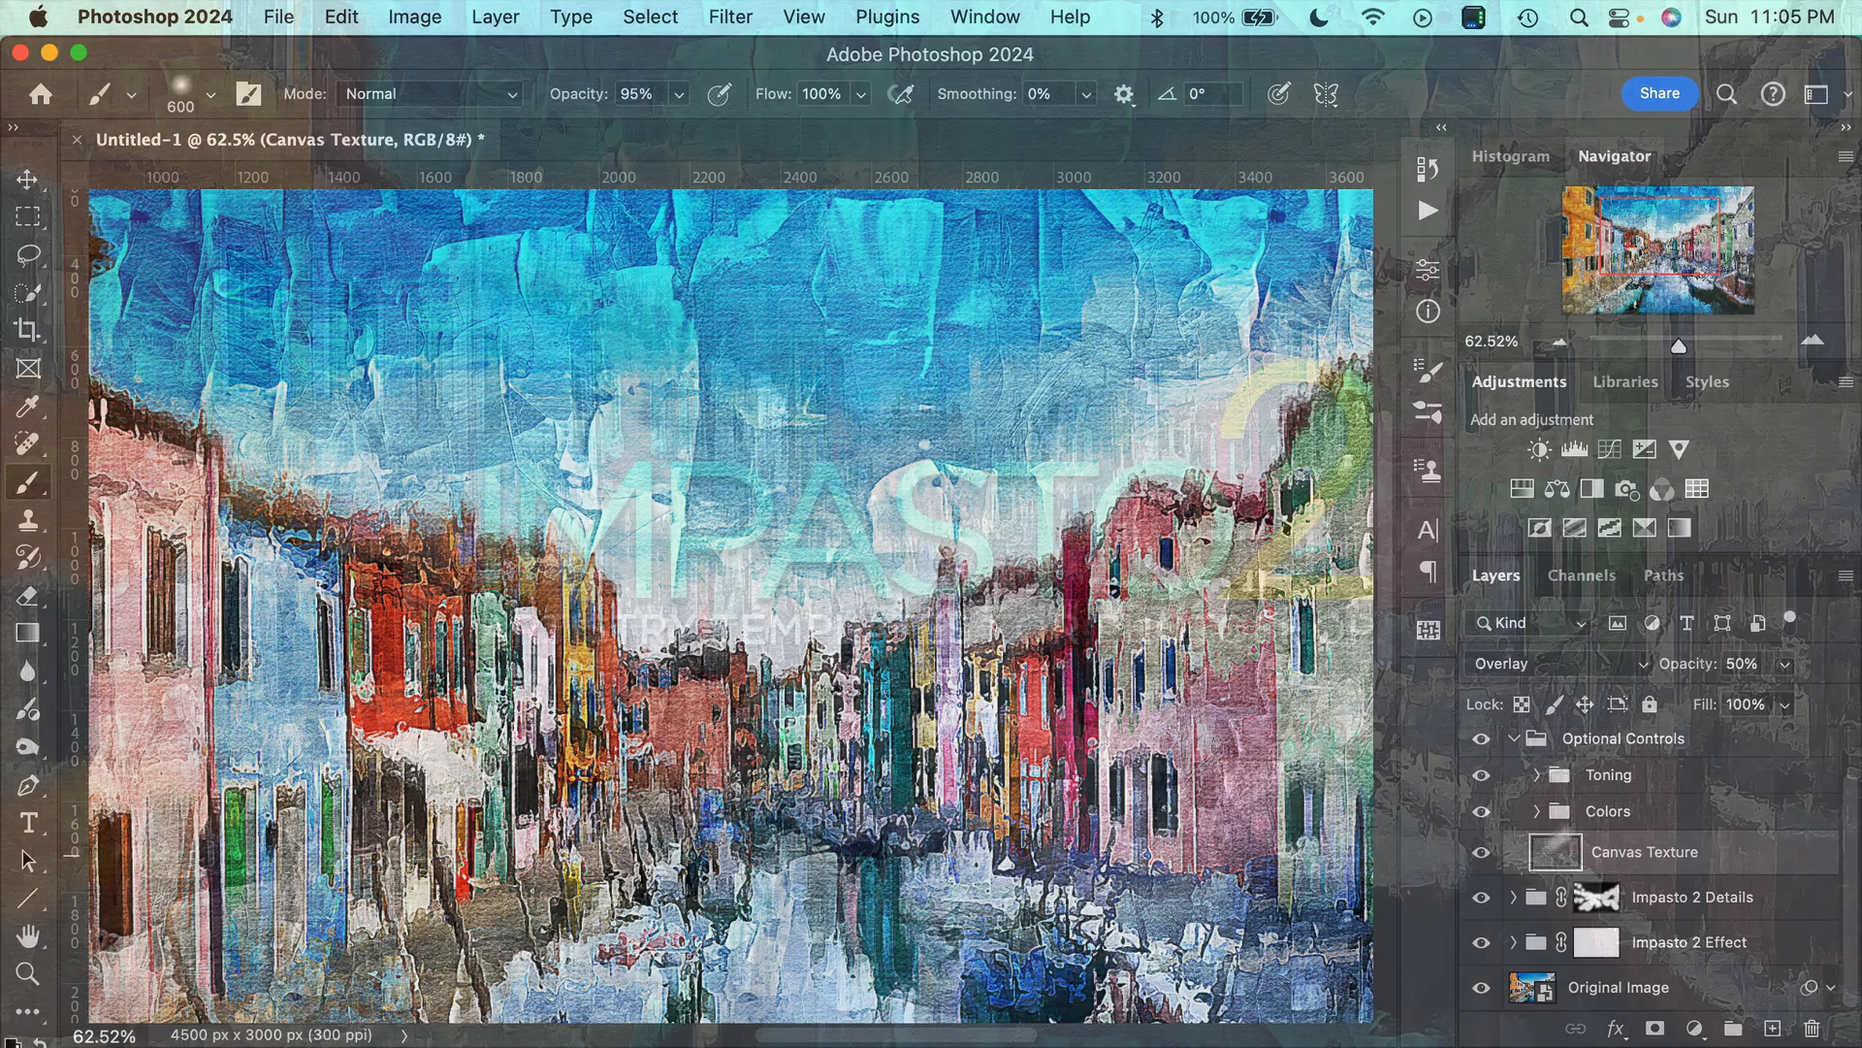